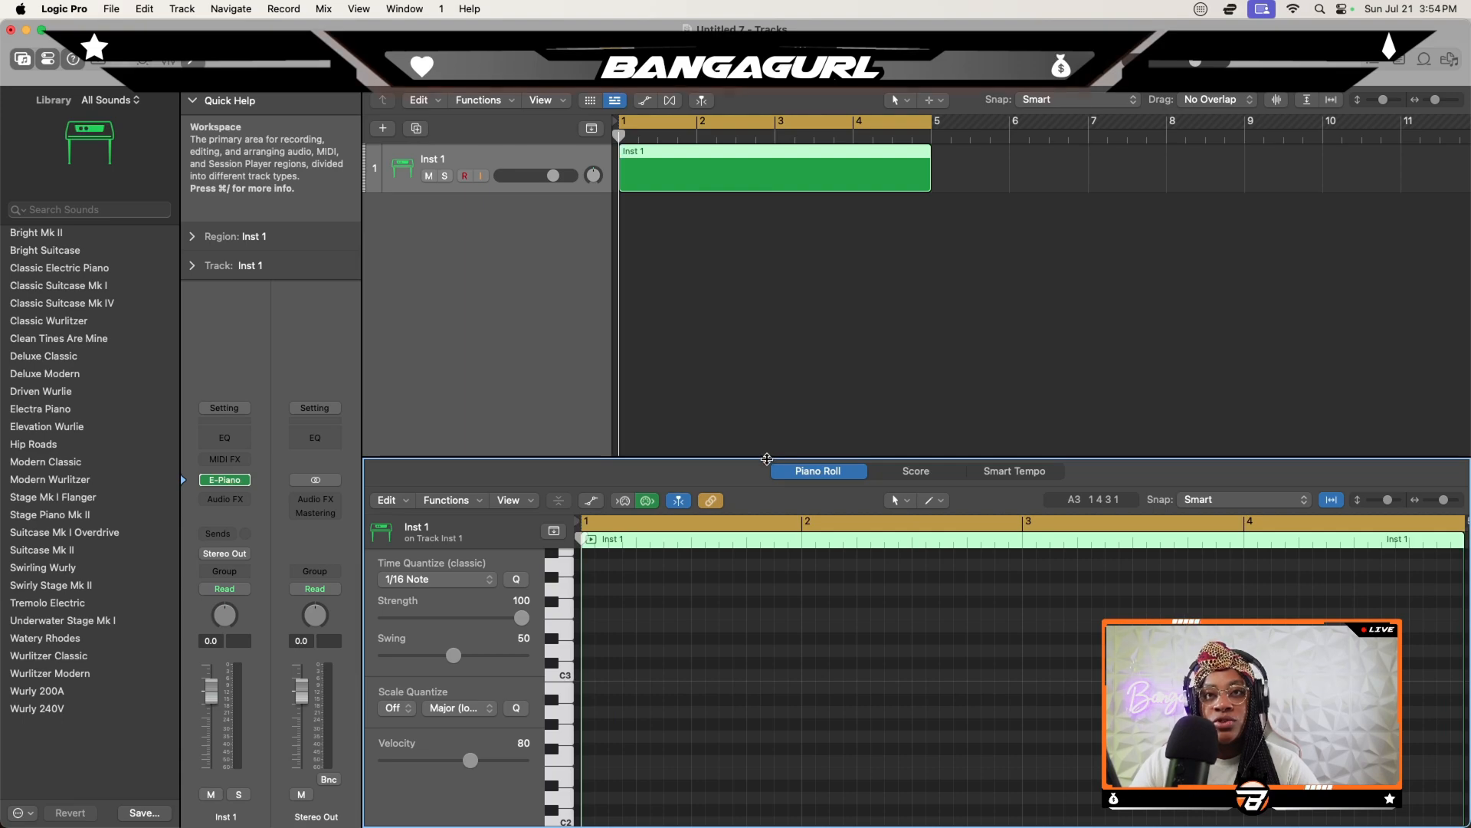
# - Enlarge the Piano Roll editor and set its secondary tool to the Brush Tool
pyautogui.moveTo(766, 459); pyautogui.dragTo(767, 253)
pyautogui.click(942, 297)
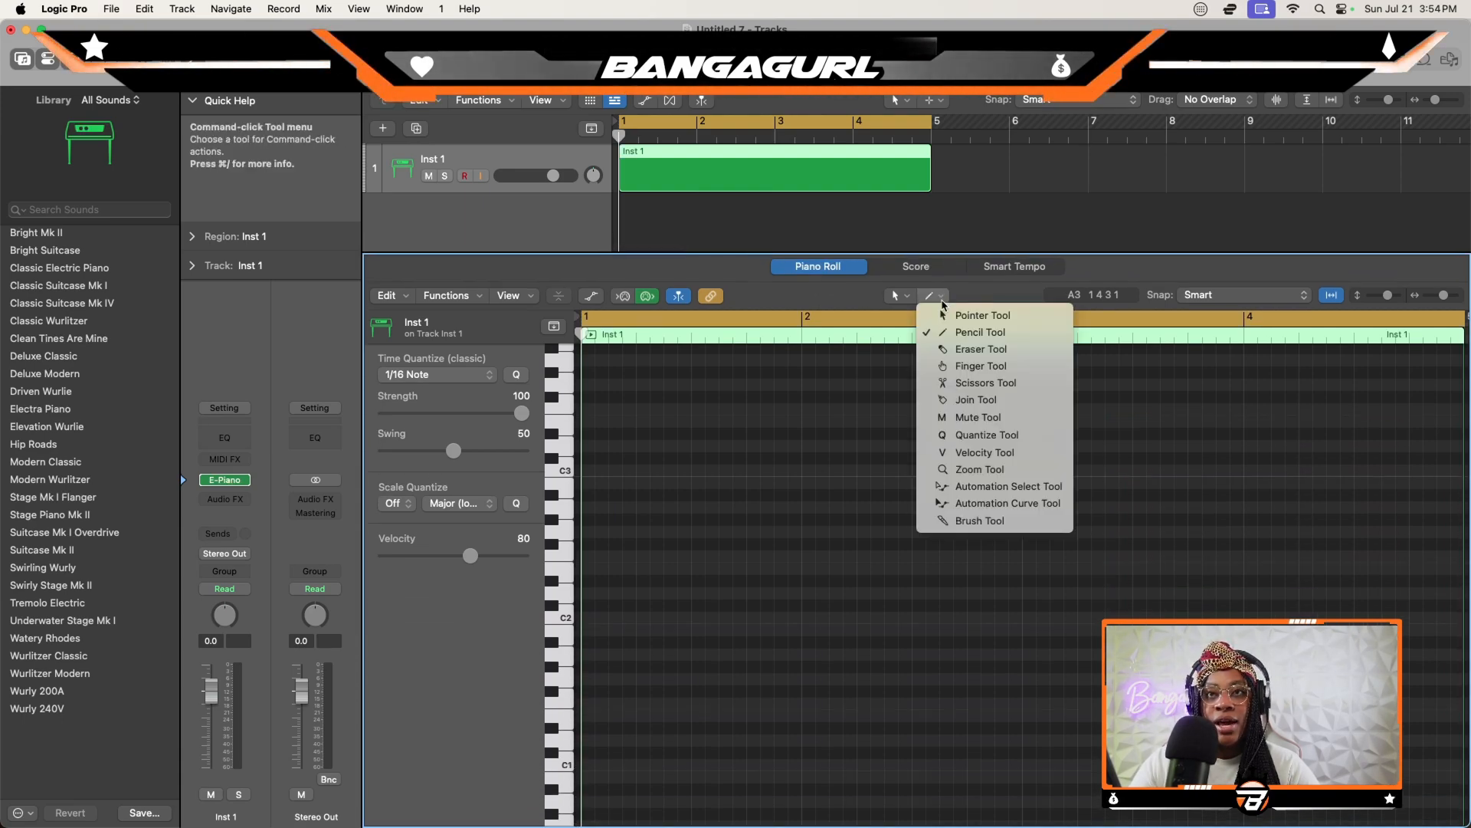
pyautogui.click(998, 528)
# - Set the Inst 1 region's Scale Quantize to D Natural Minor (Aeolian)
pyautogui.click(397, 503)
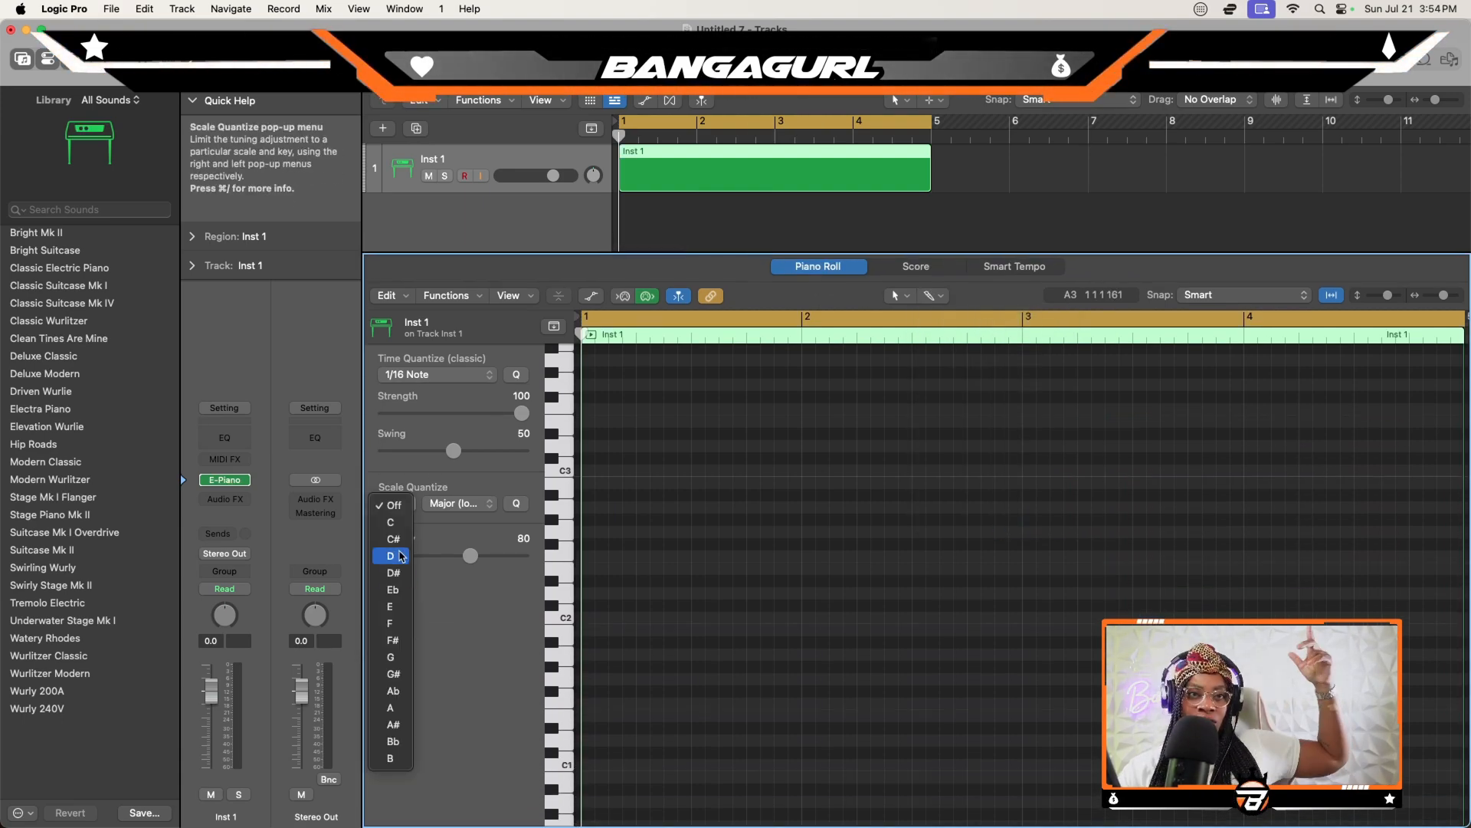
pyautogui.click(400, 555)
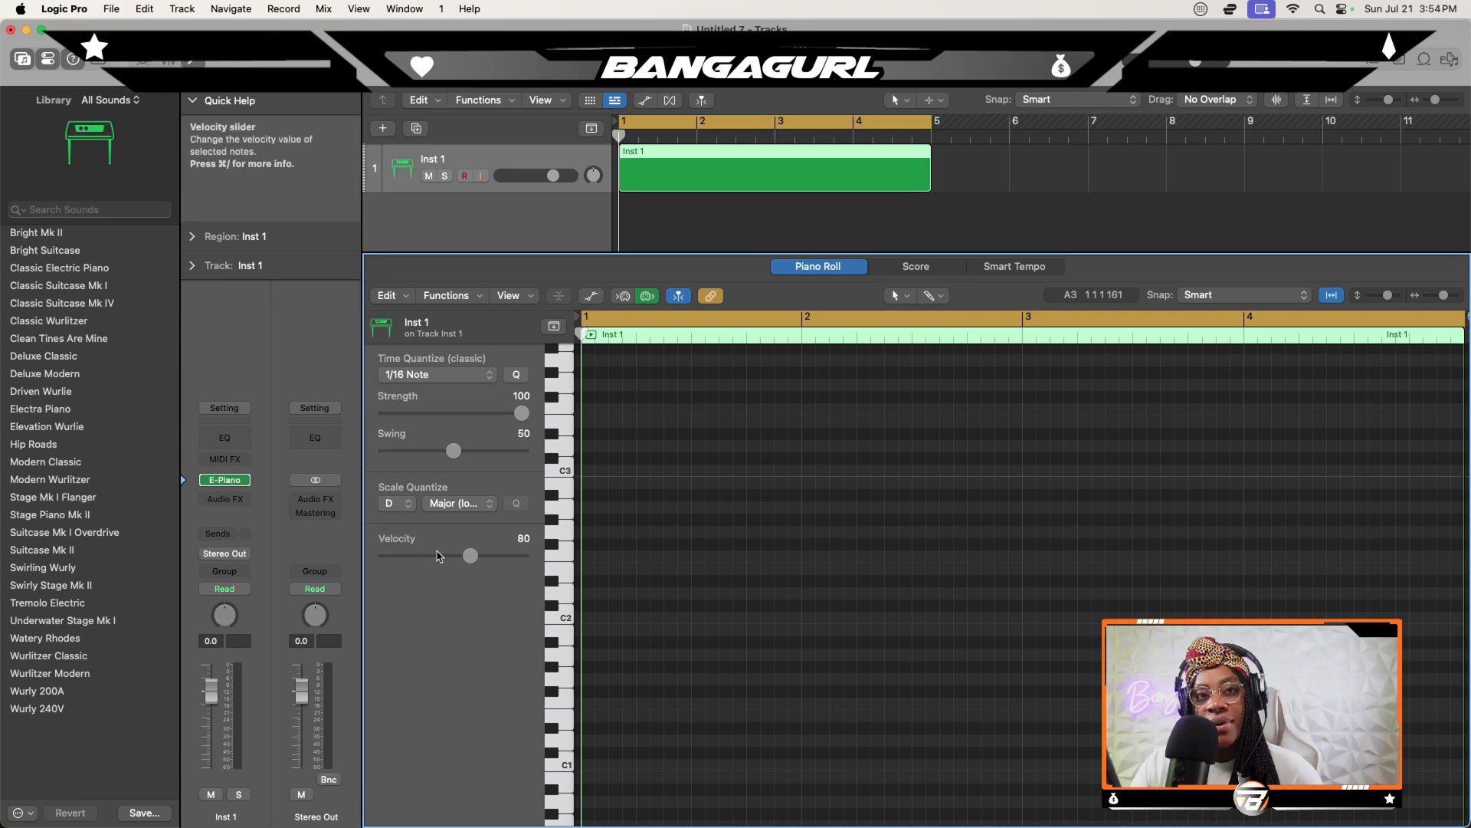
pyautogui.click(458, 503)
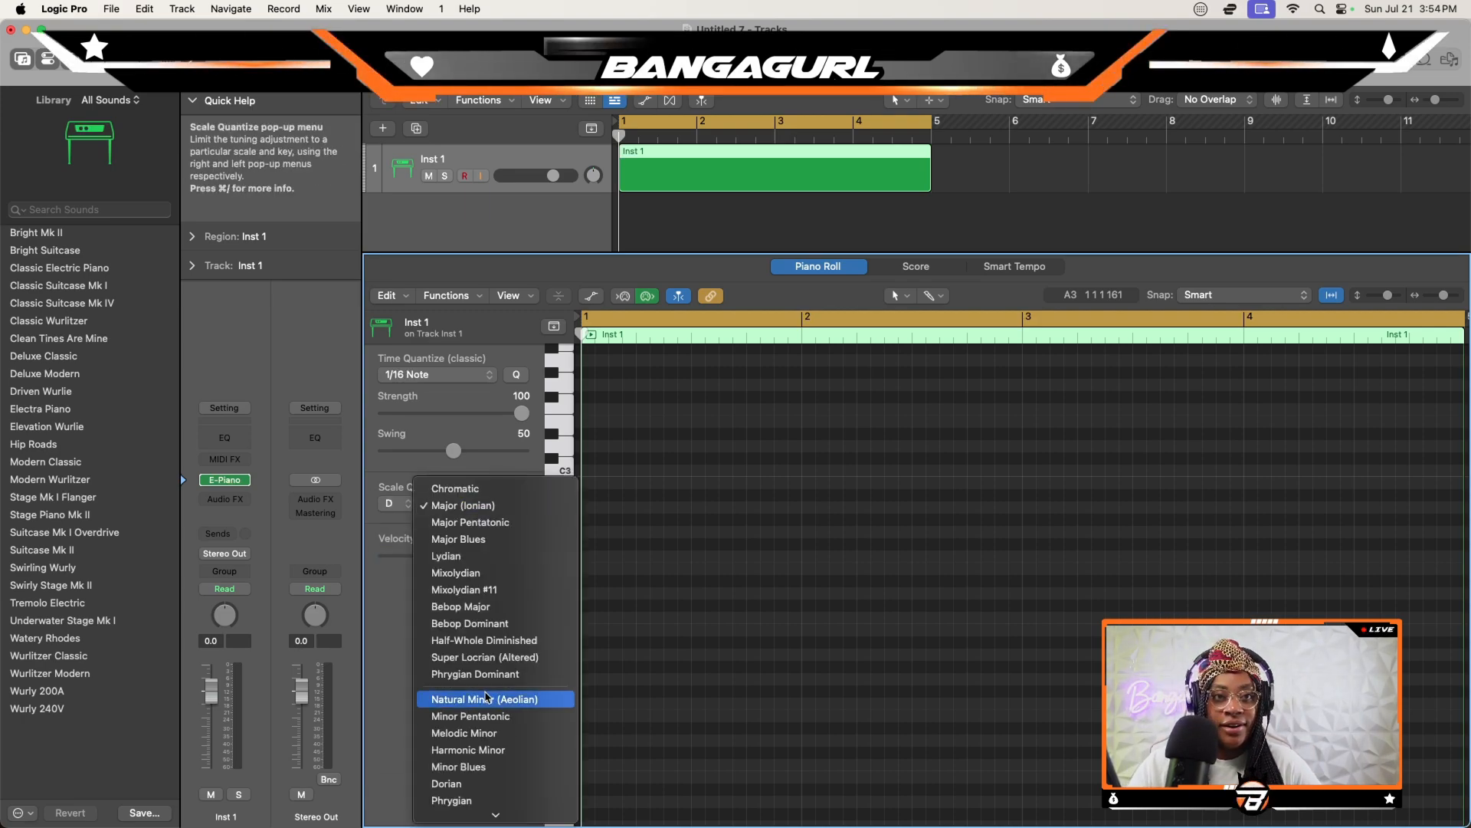
pyautogui.click(492, 700)
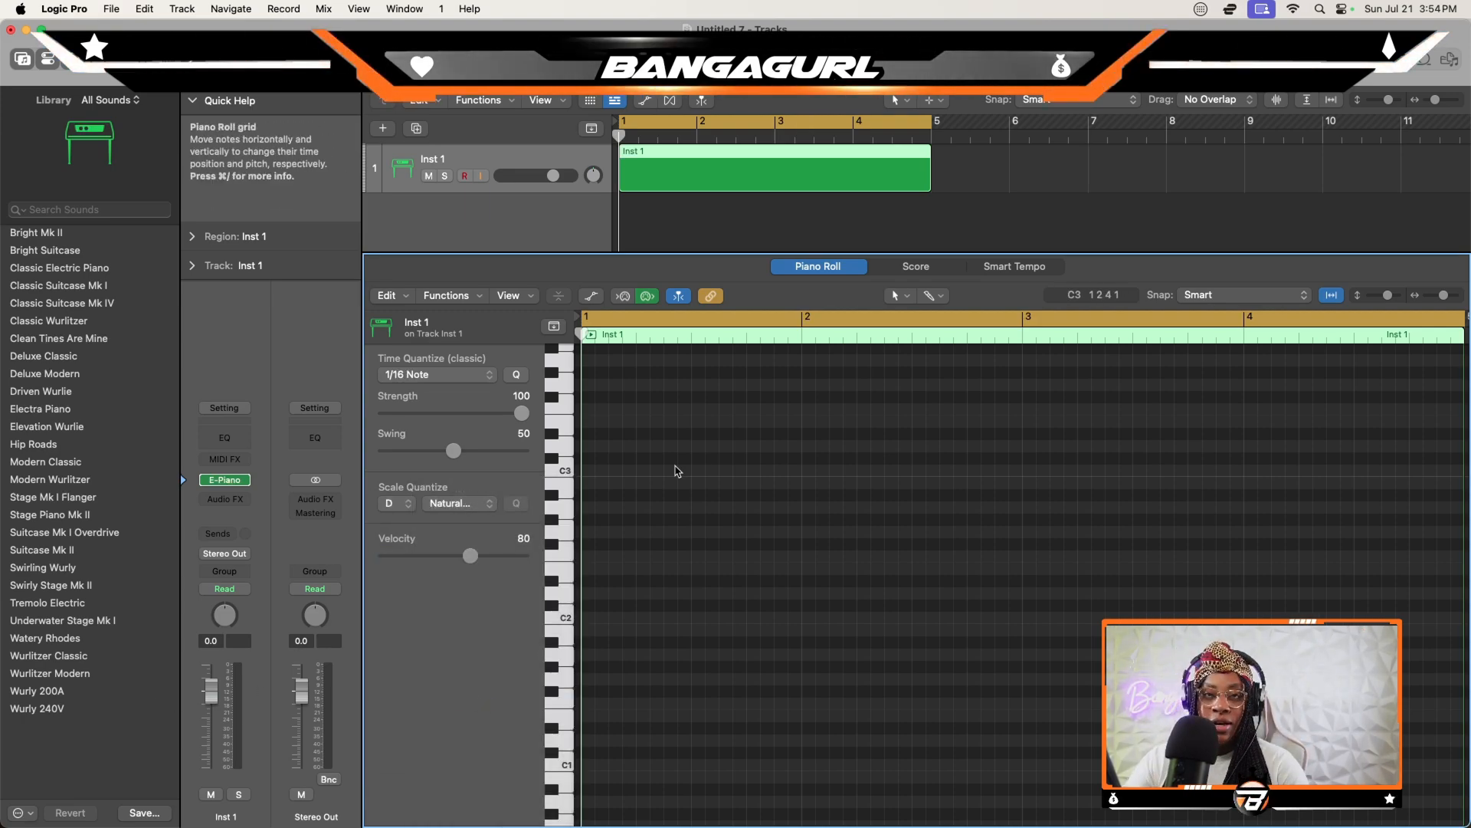
pyautogui.click(475, 294)
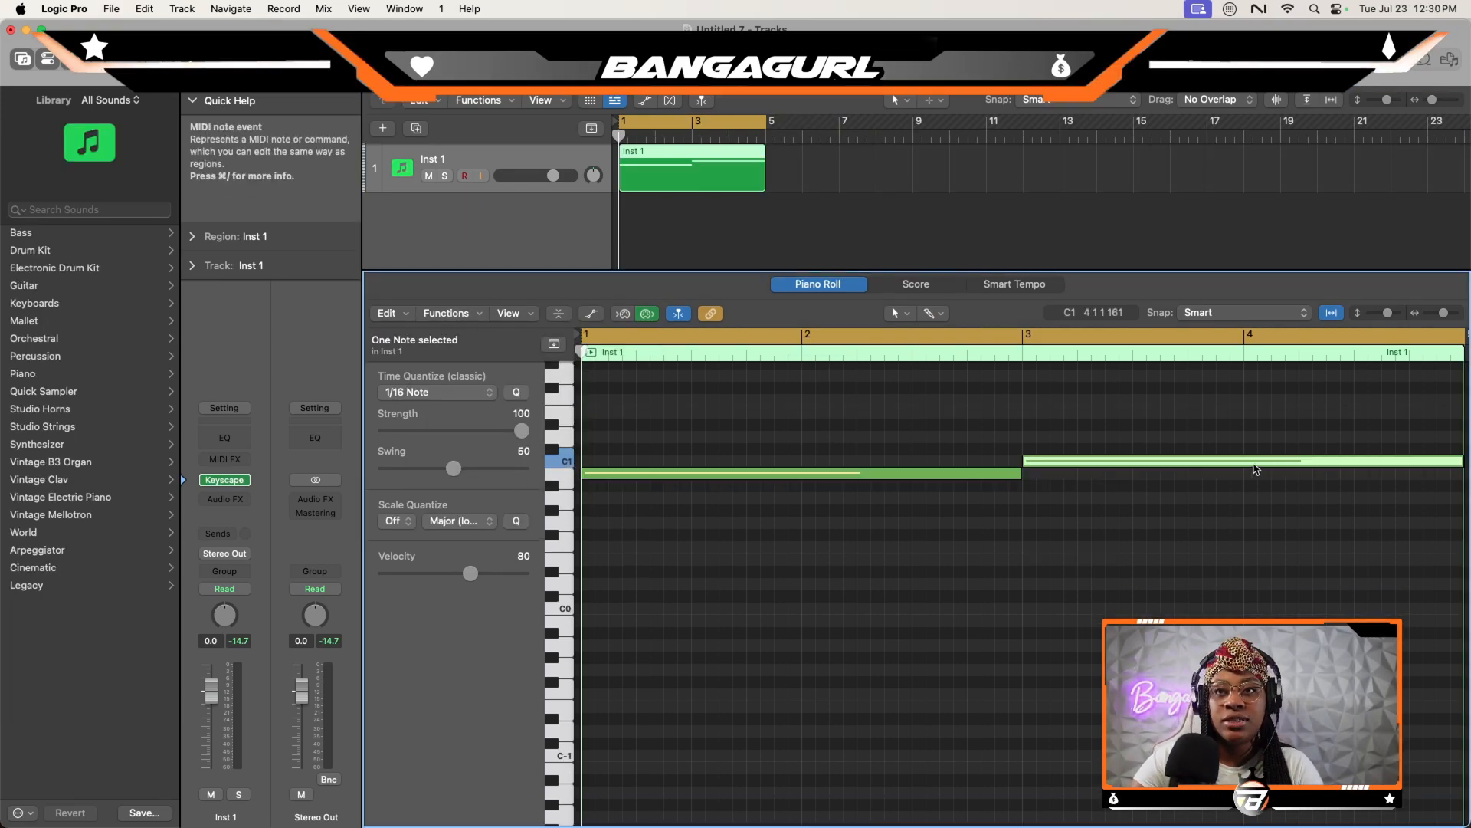
# - Select both long notes in the Inst 1 region, raise their velocity to 104, and play the loop
pyautogui.moveTo(1249, 526); pyautogui.dragTo(1031, 429)
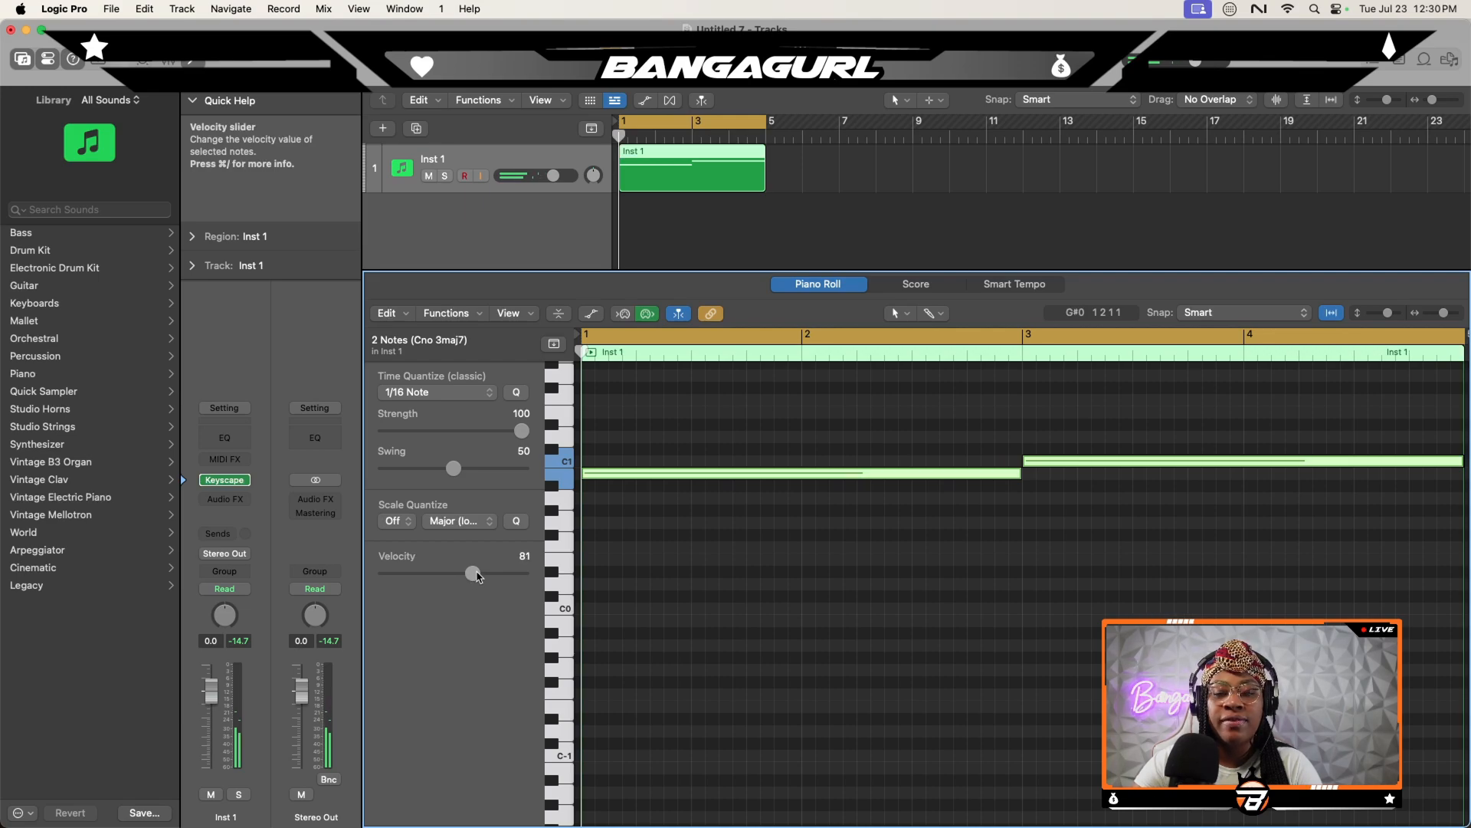
pyautogui.moveTo(476, 576); pyautogui.dragTo(499, 575)
pyautogui.press('space')
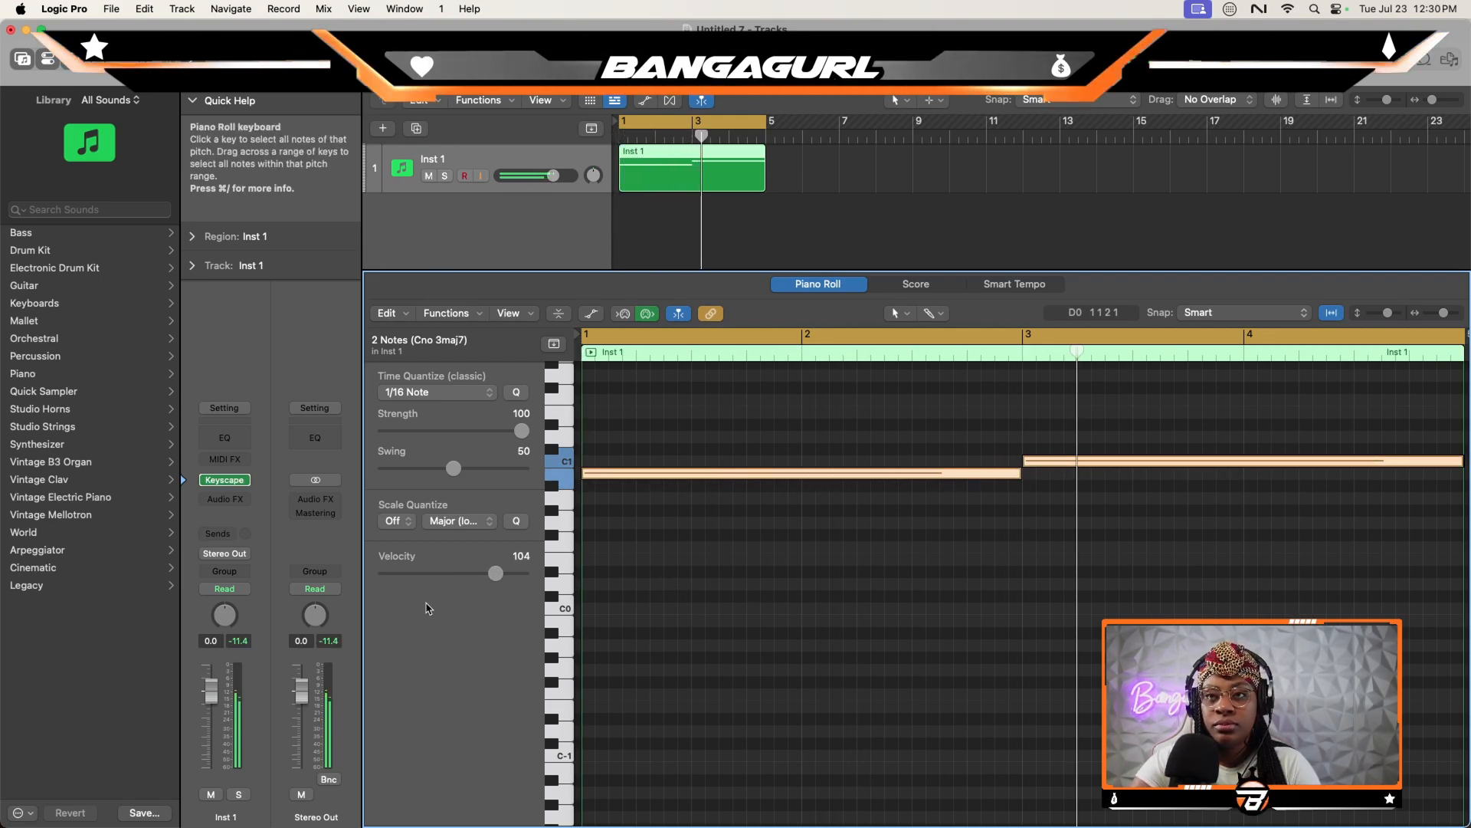
# - Rename the Inst 1 track as Piano
pyautogui.moveTo(1444, 313); pyautogui.dragTo(1440, 318)
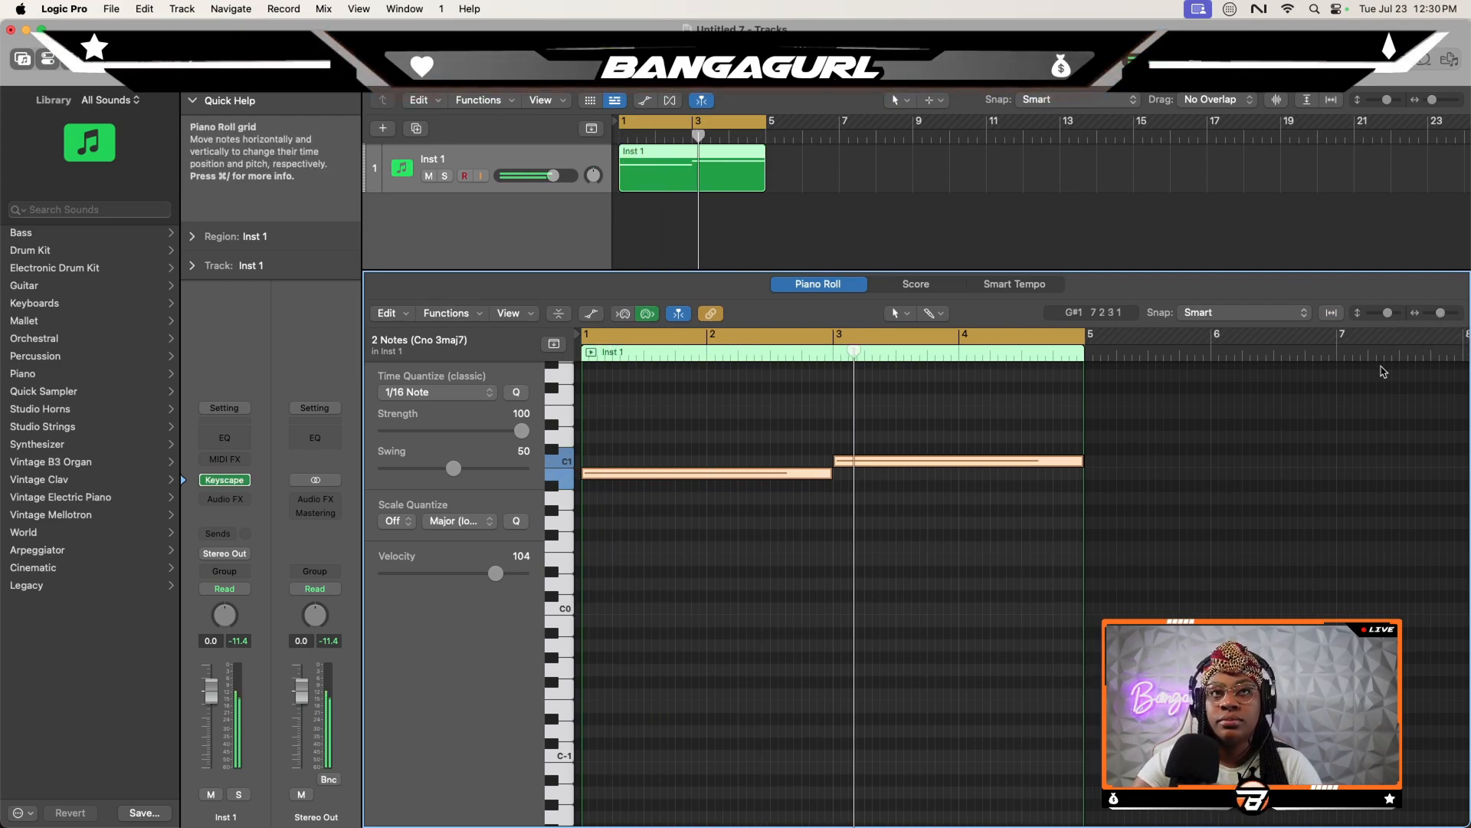
pyautogui.doubleClick(446, 163)
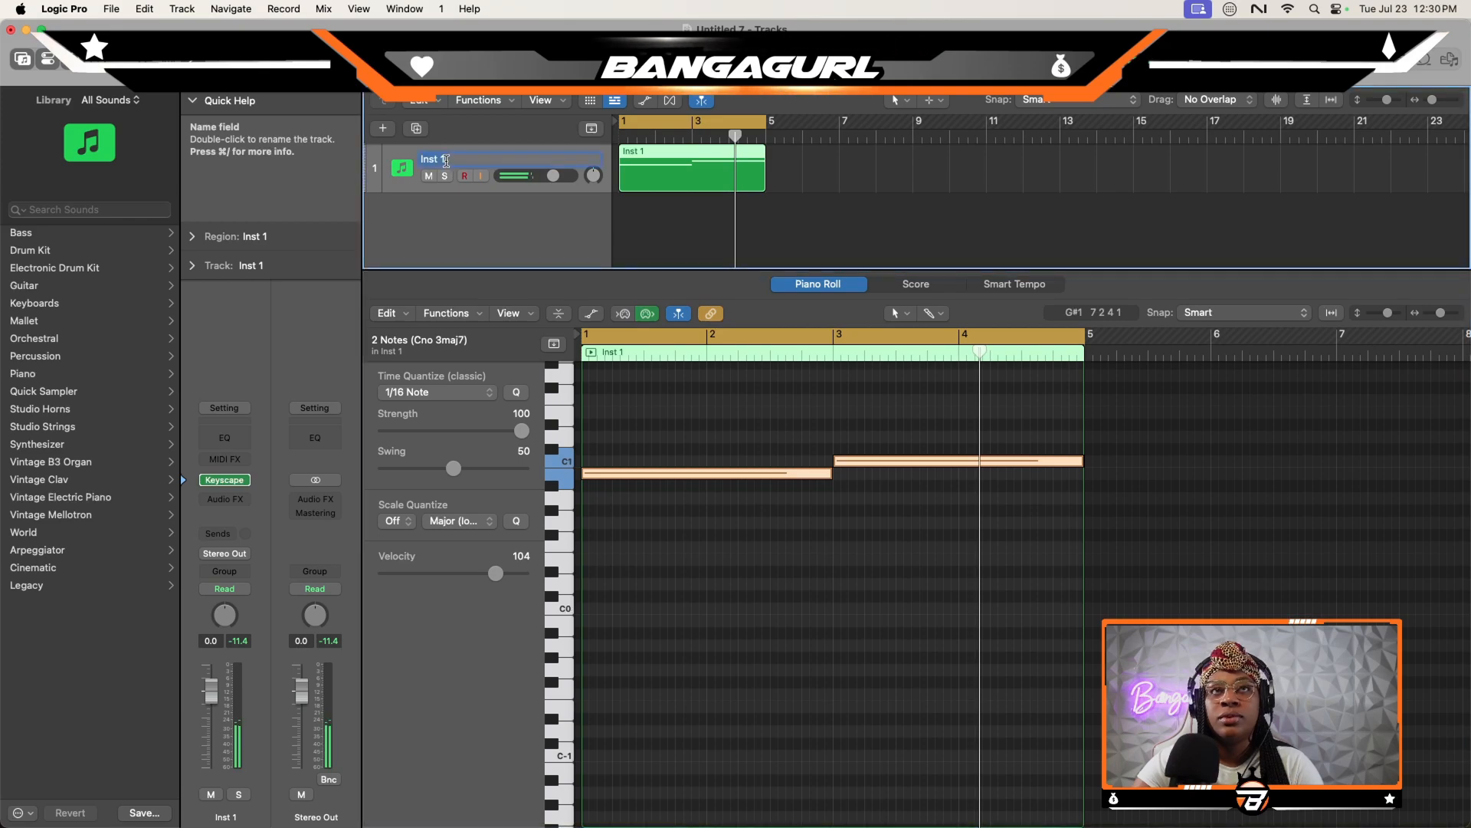
pyautogui.write('Piano')
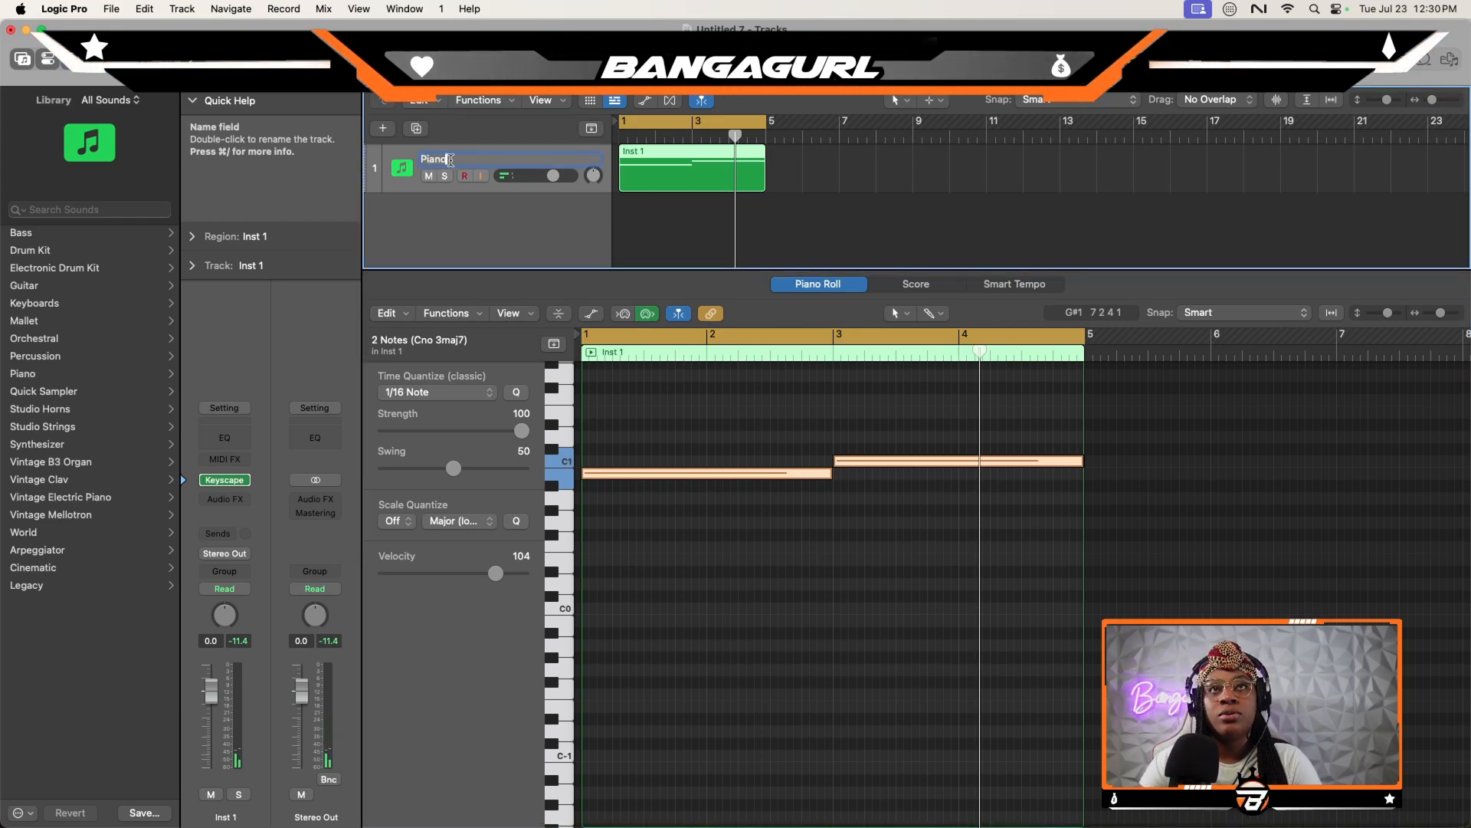
pyautogui.press('Return')
# - Rename the second instrument track as Strings and copy the Piano track's region onto it
pyautogui.doubleClick(593, 208)
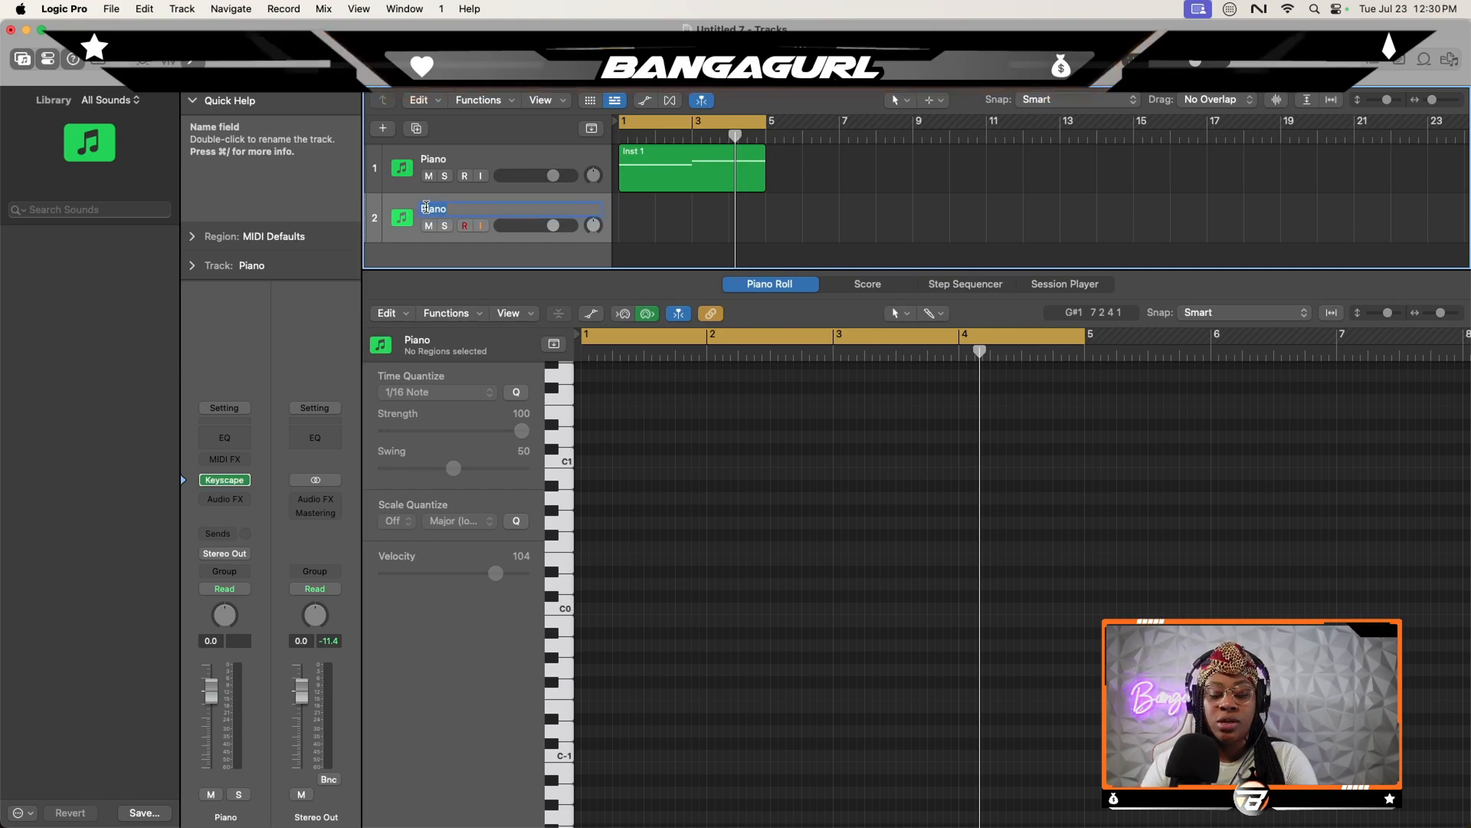
pyautogui.write('Strings')
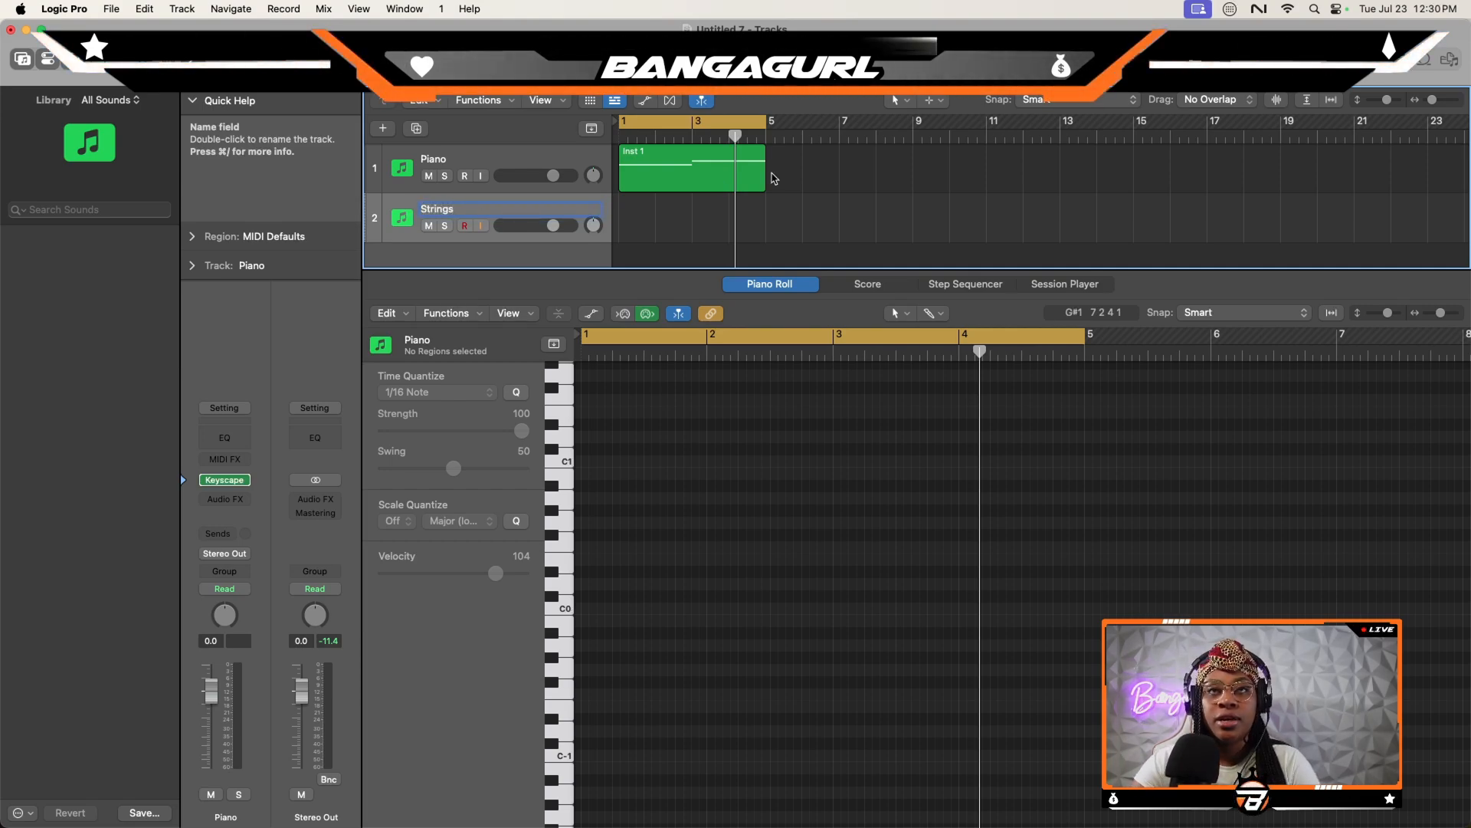
pyautogui.press('Return')
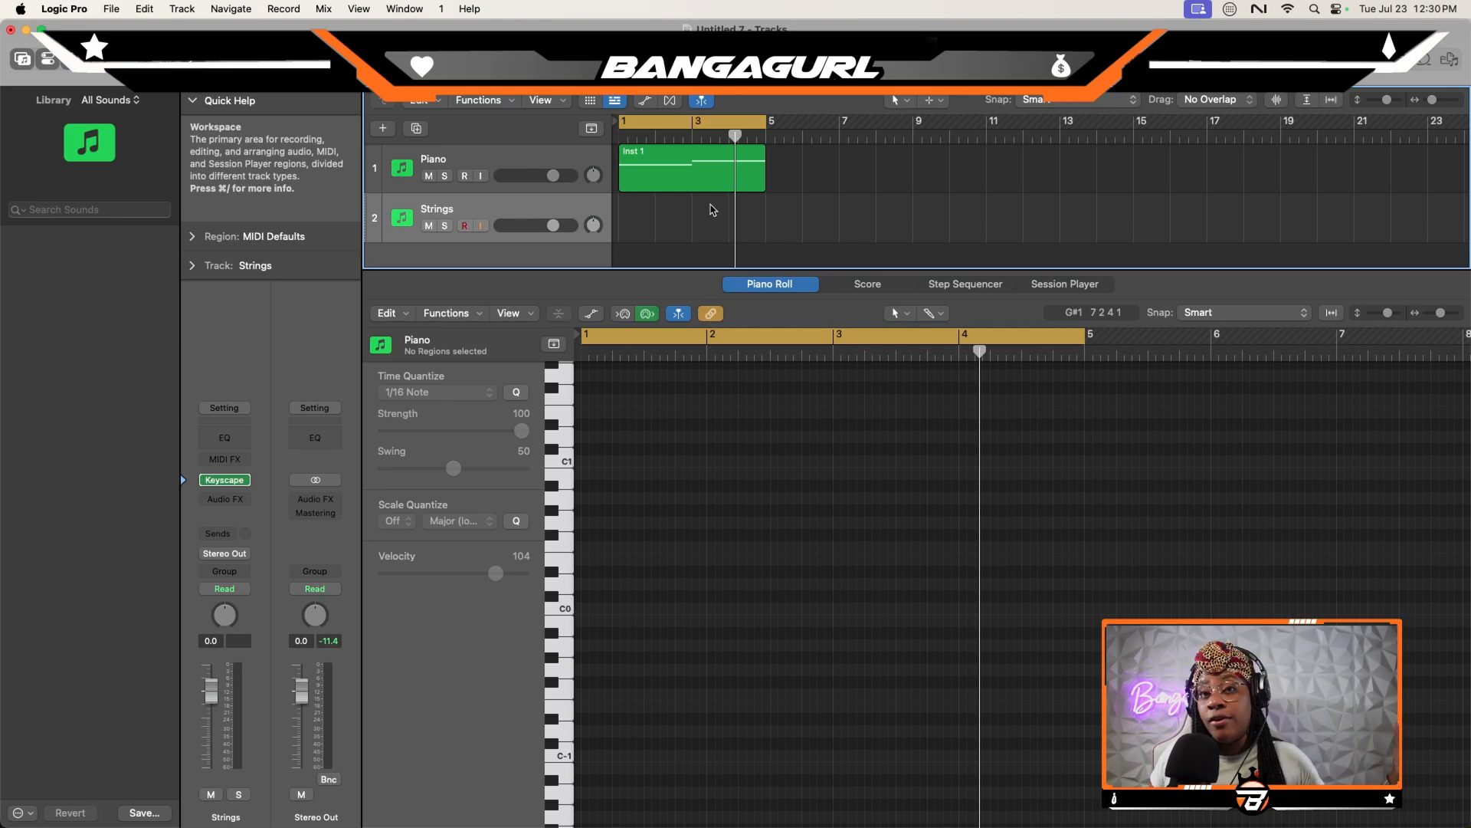
pyautogui.moveTo(664, 183); pyautogui.dragTo(663, 222)
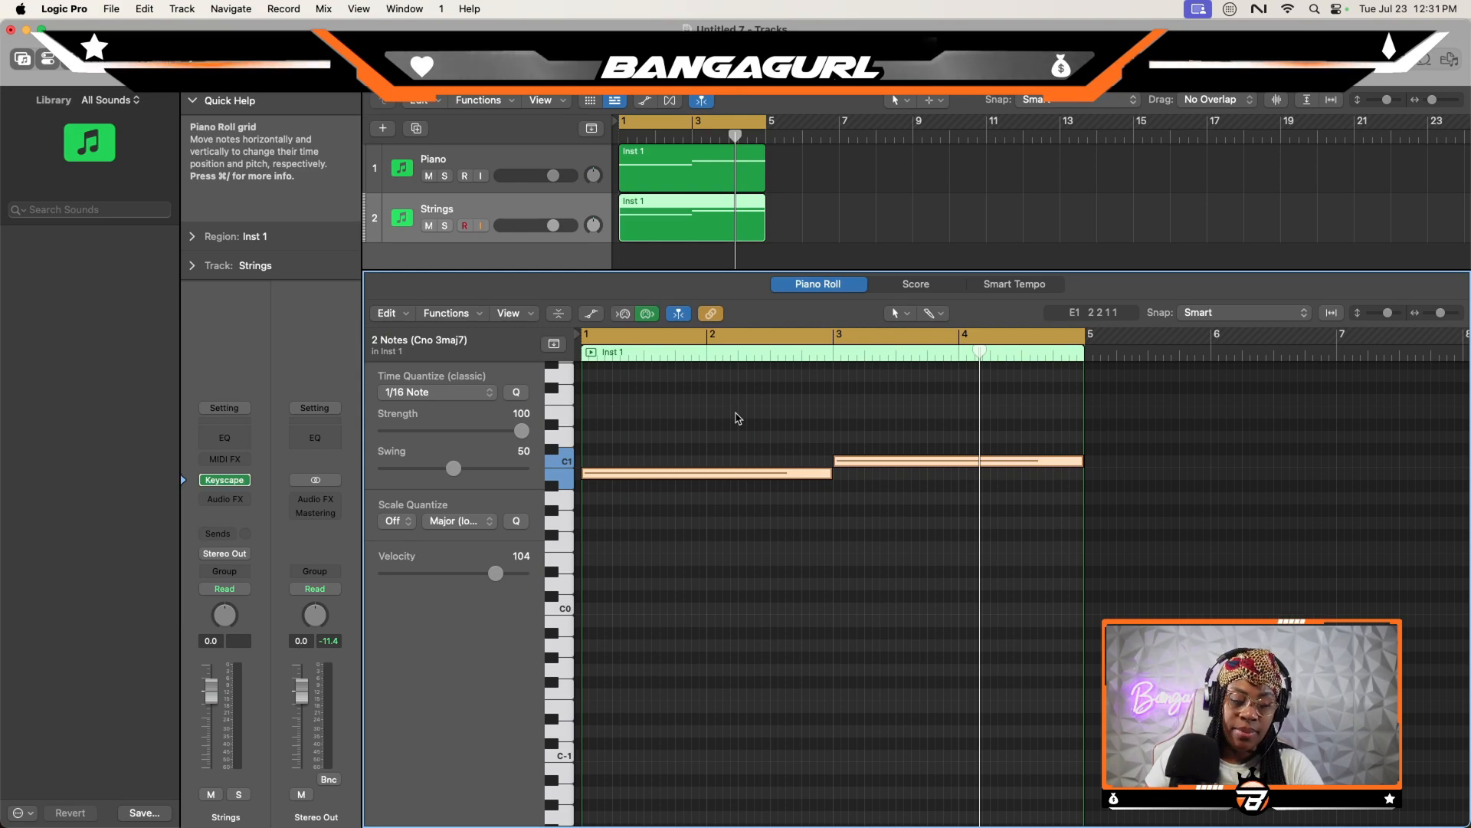
# - Raise the Strings region's two notes to the C2 octave and duplicate them one octave higher
pyautogui.press('Delete')
pyautogui.press('super+z')
pyautogui.scroll(5, 740, 429)
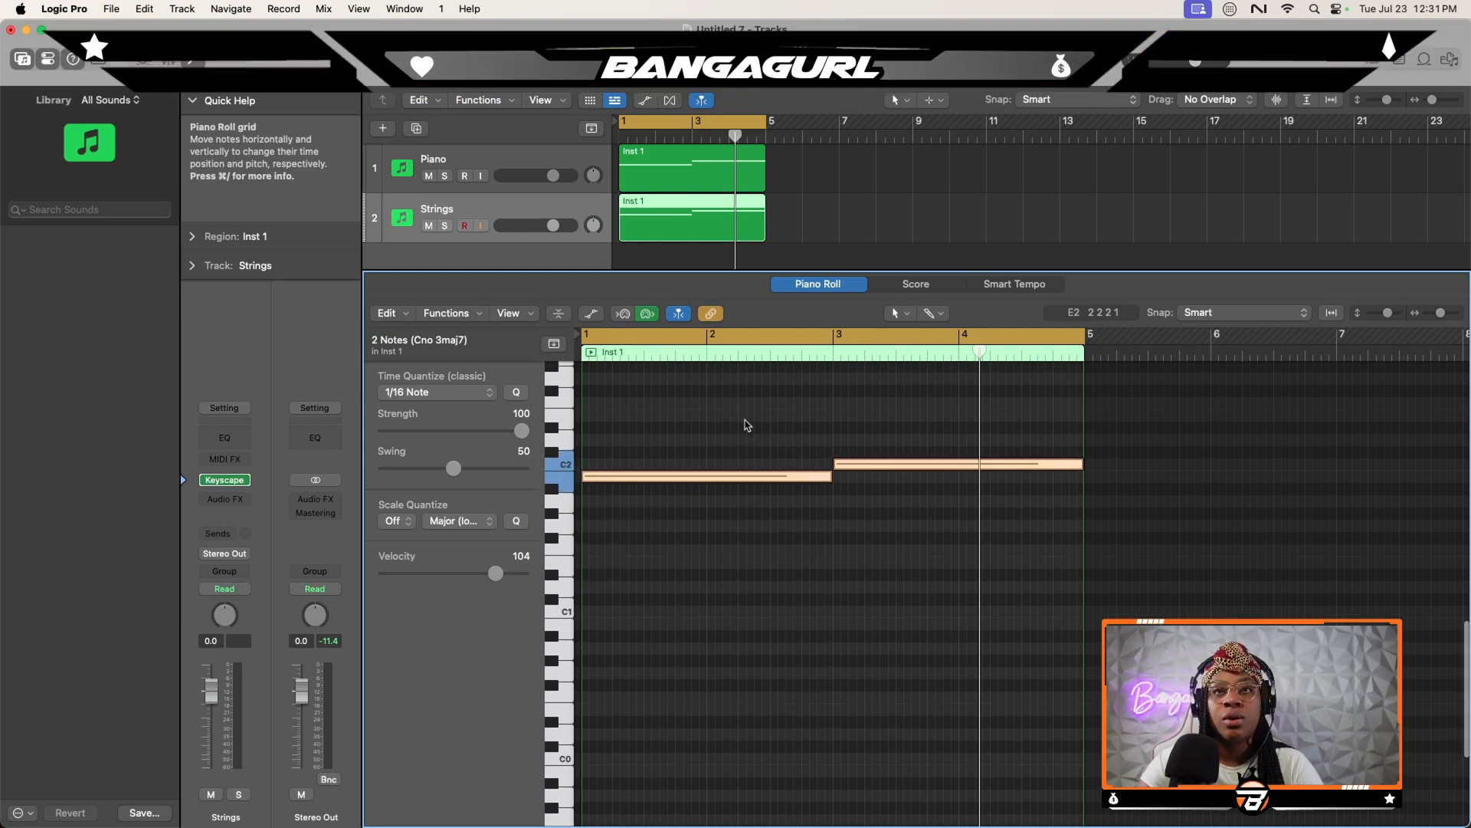
pyautogui.moveTo(669, 567); pyautogui.dragTo(684, 417)
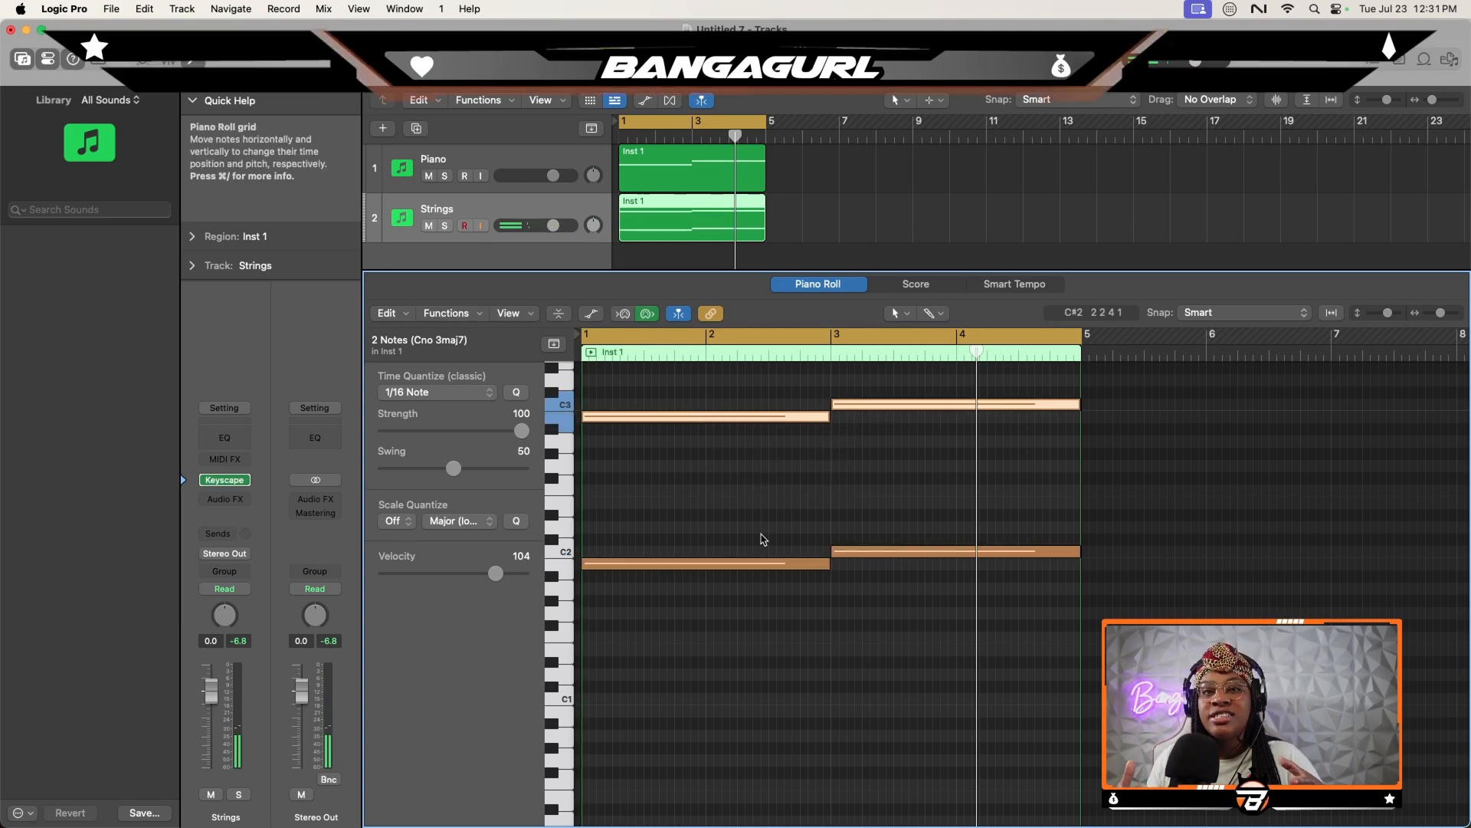
# - Load AIR Xpand!2 with the +01 Bigger Legato Strings preset on the Strings track and lower its volume to -7.2 dB
pyautogui.click(243, 480)
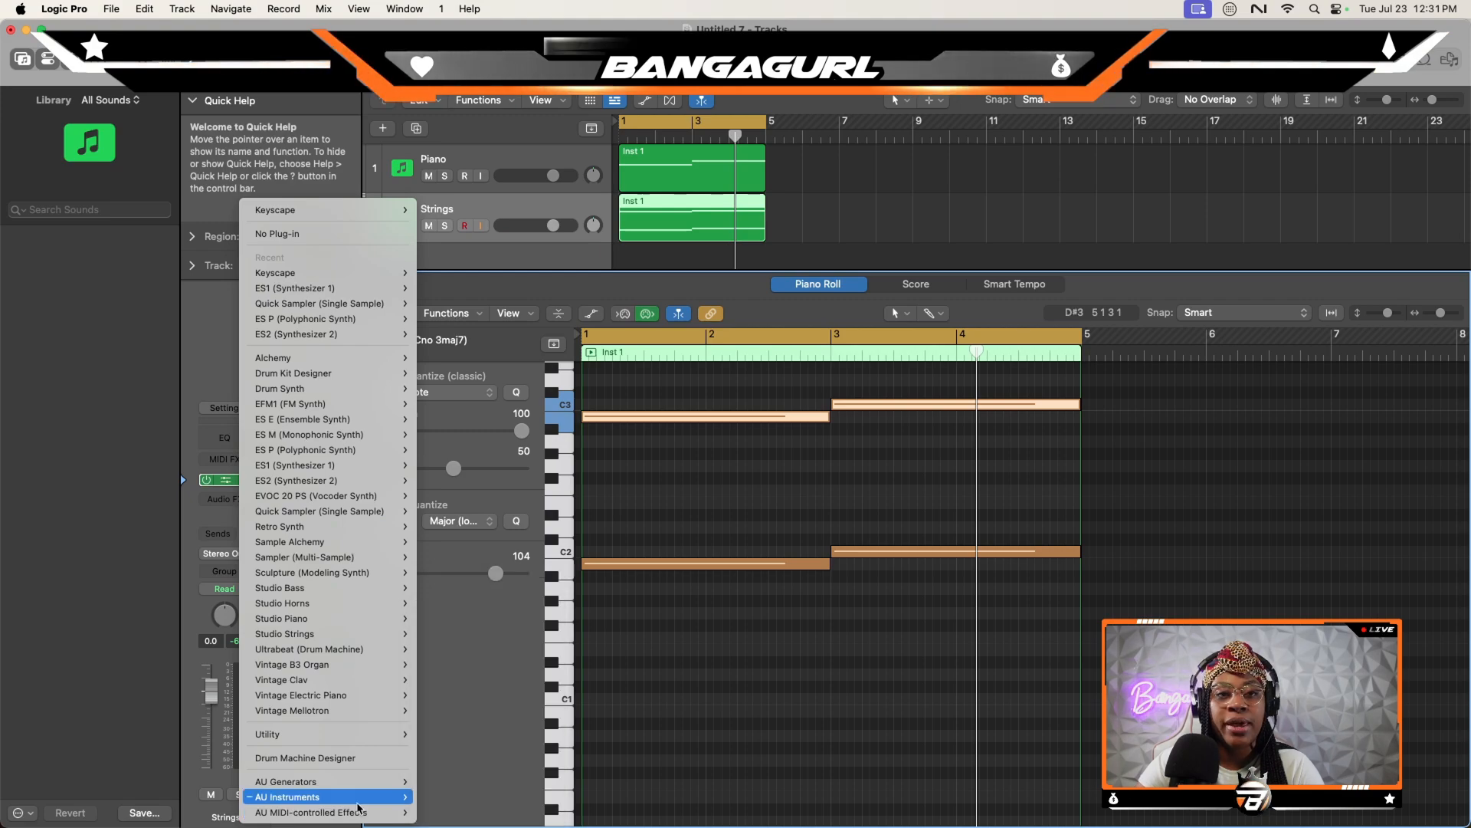
pyautogui.moveTo(360, 799)
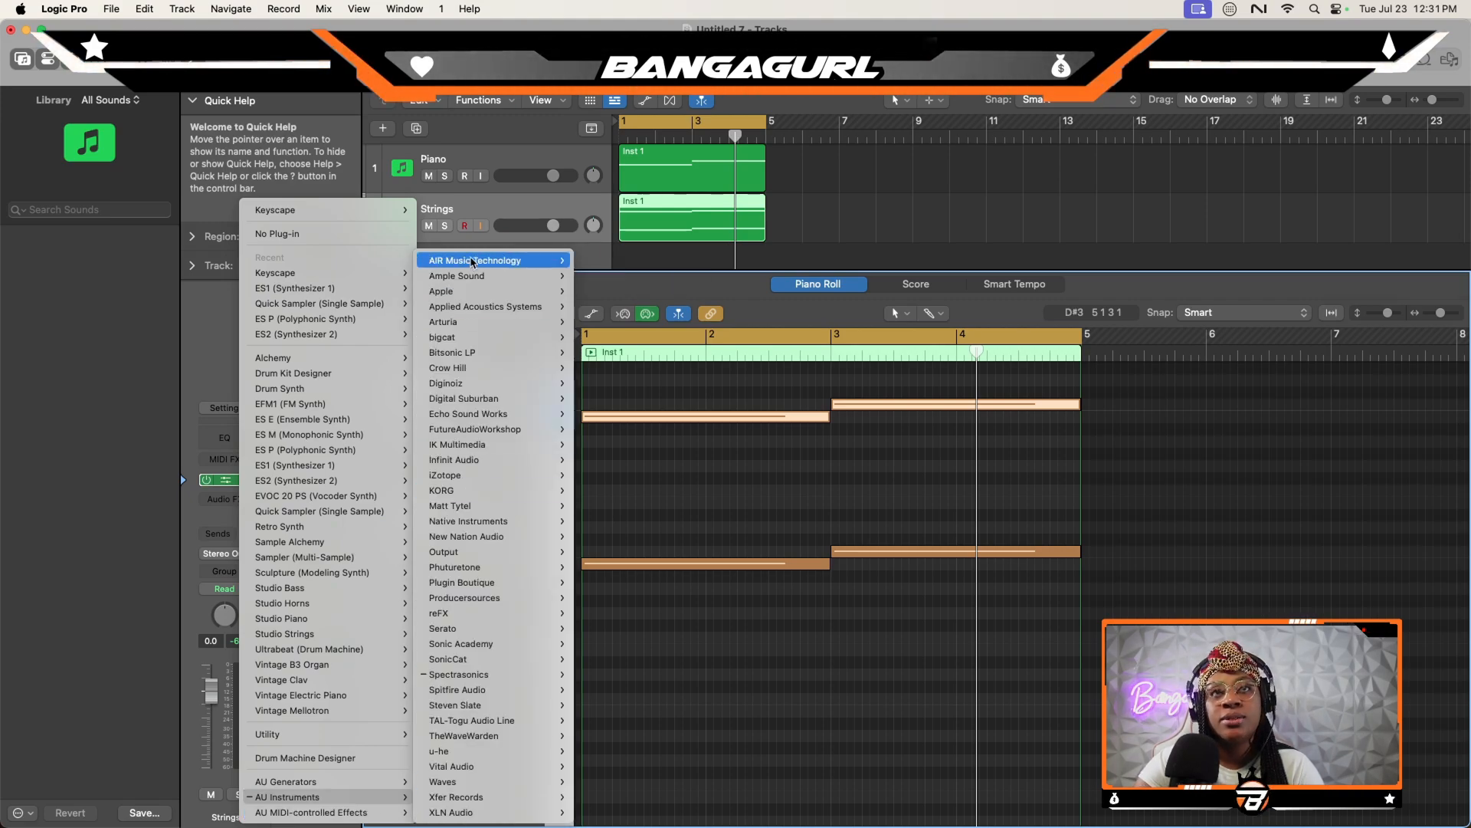
pyautogui.moveTo(647, 299)
pyautogui.click(692, 306)
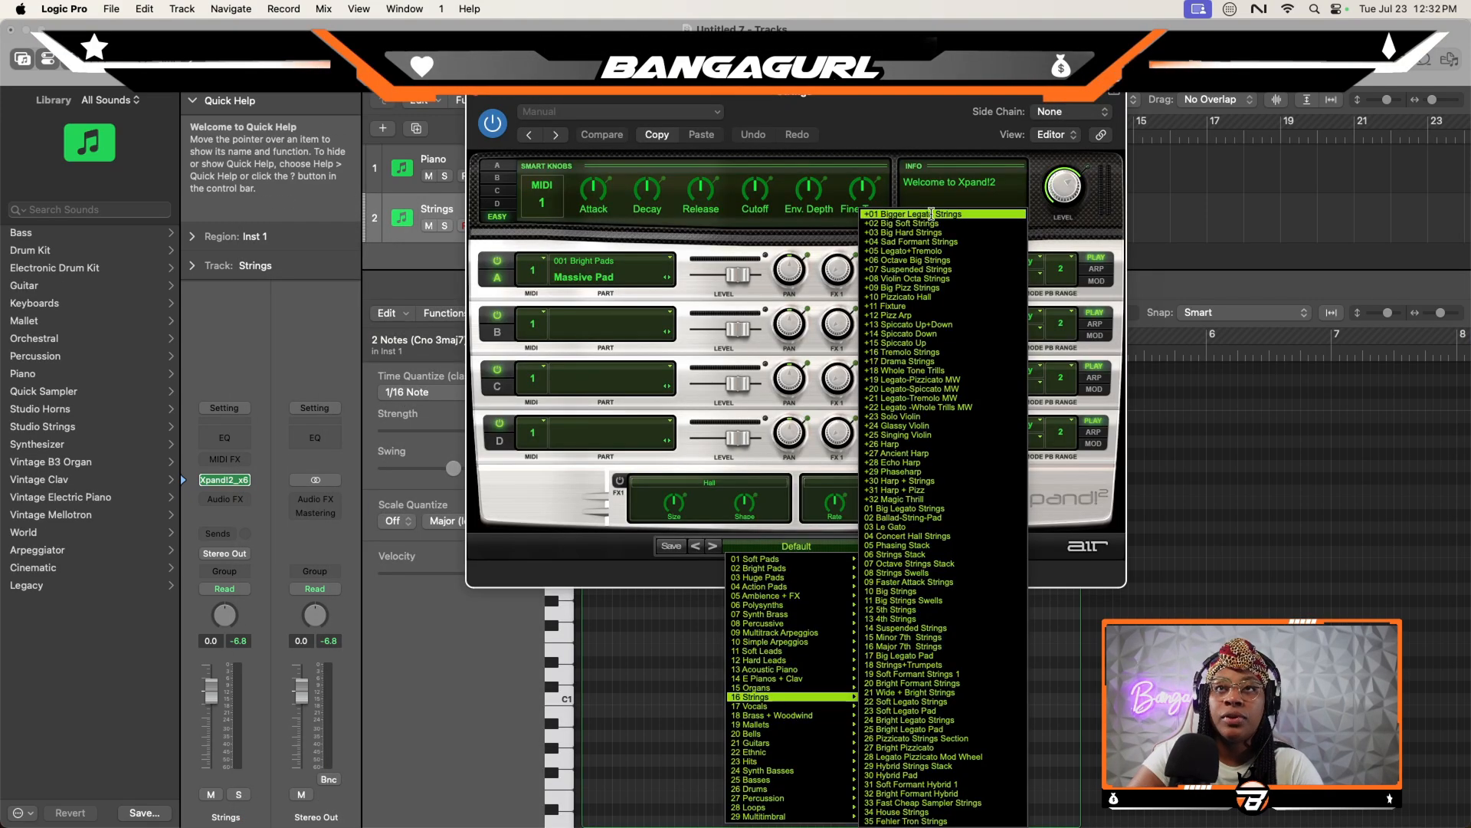
pyautogui.click(931, 214)
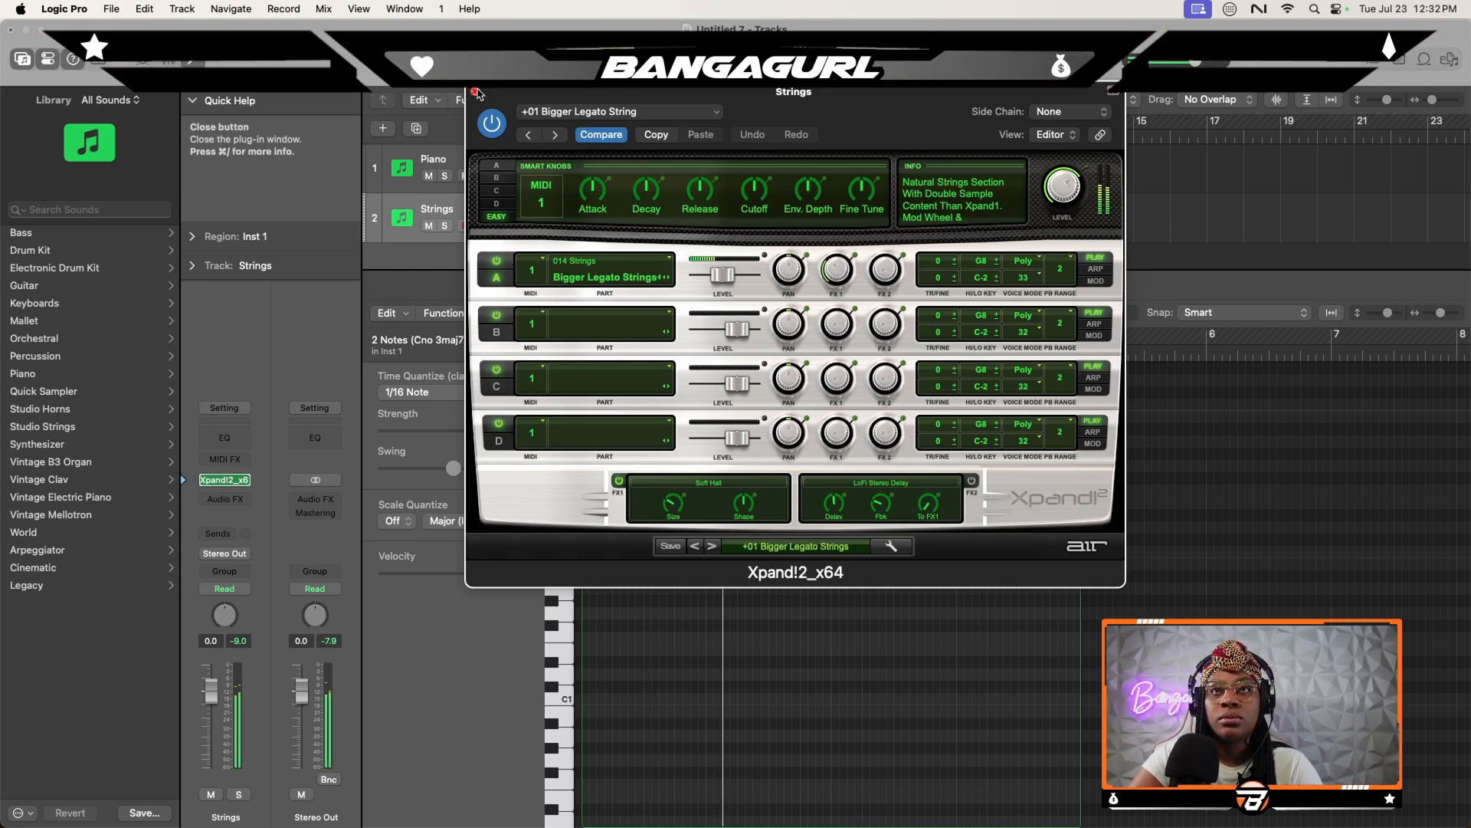
pyautogui.click(475, 92)
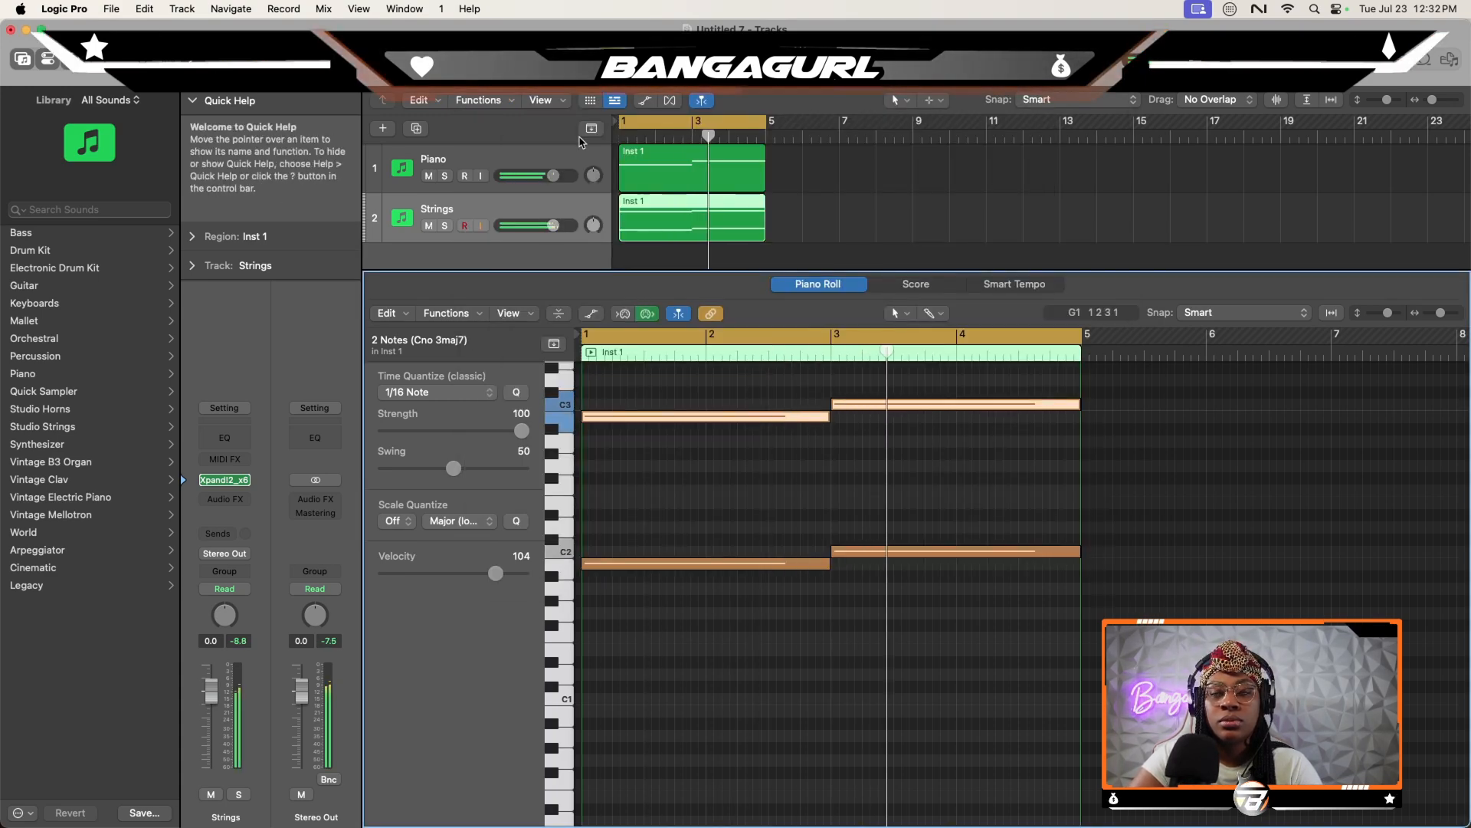
pyautogui.moveTo(553, 225); pyautogui.dragTo(532, 225)
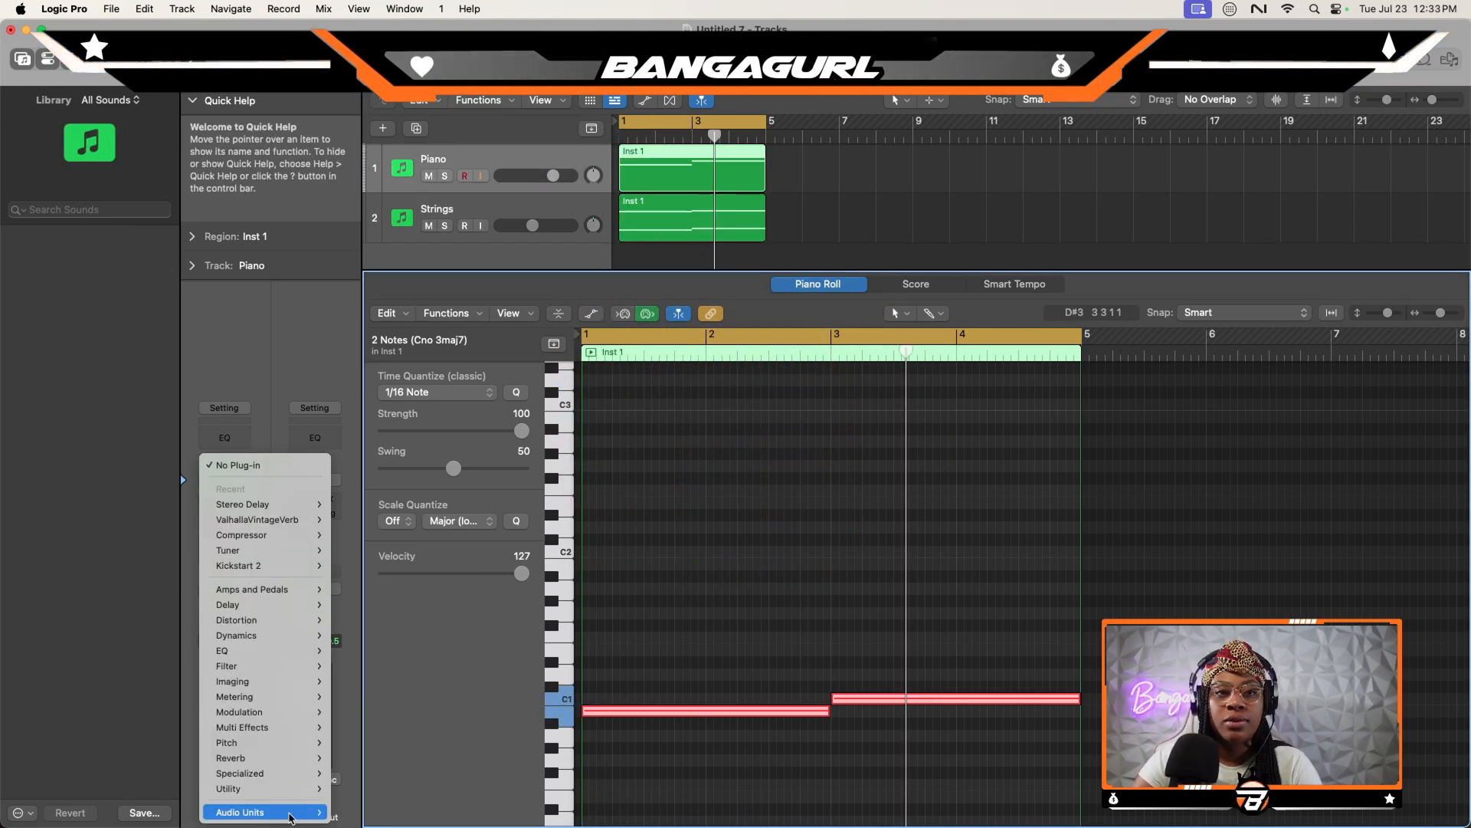
# - Insert FabFilter Pro-Q 3 on the Piano track and shape its low end with a low cut and a band at about 165 Hz
pyautogui.moveTo(290, 817)
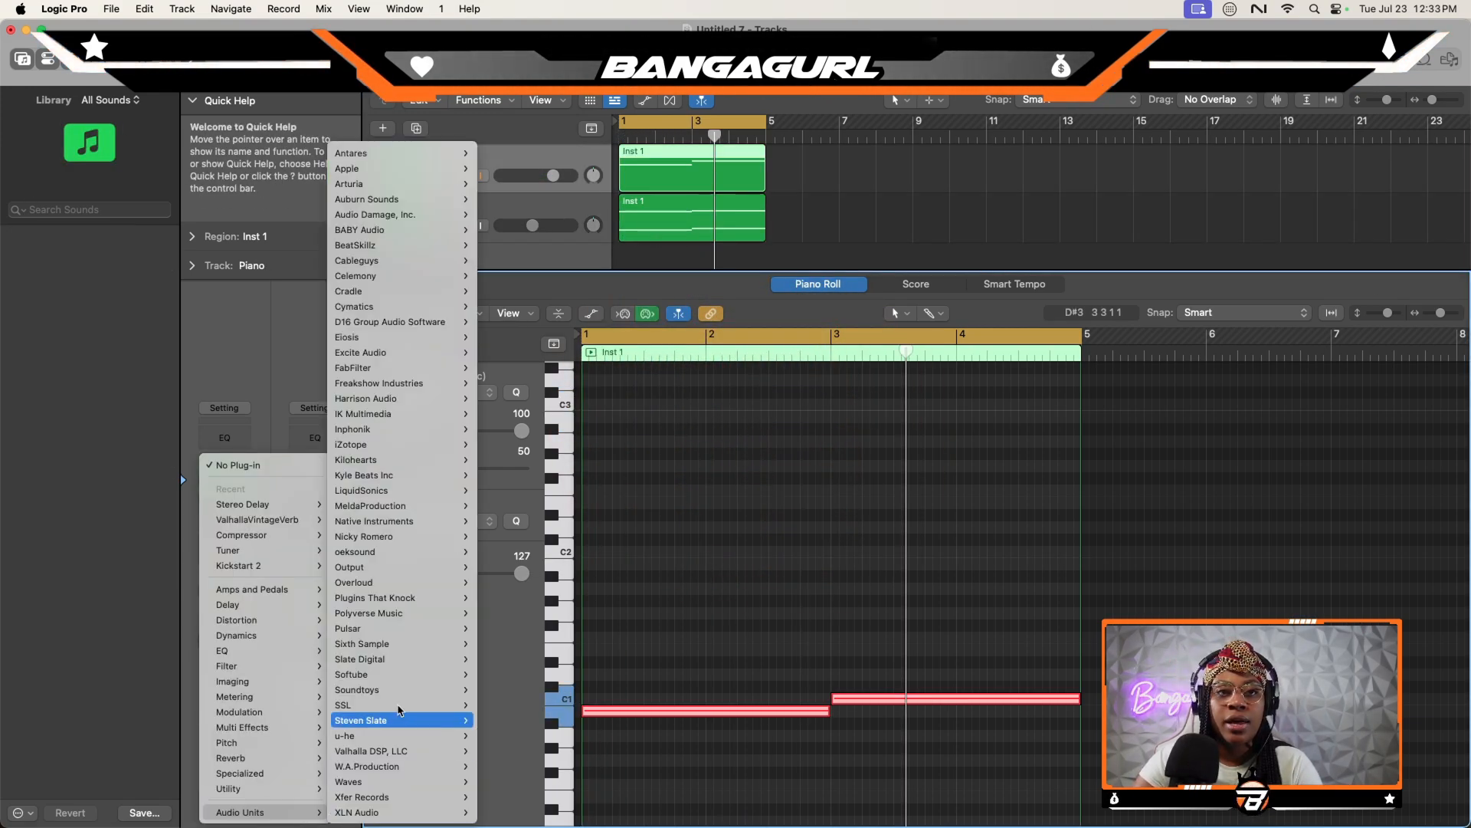
pyautogui.moveTo(391, 540)
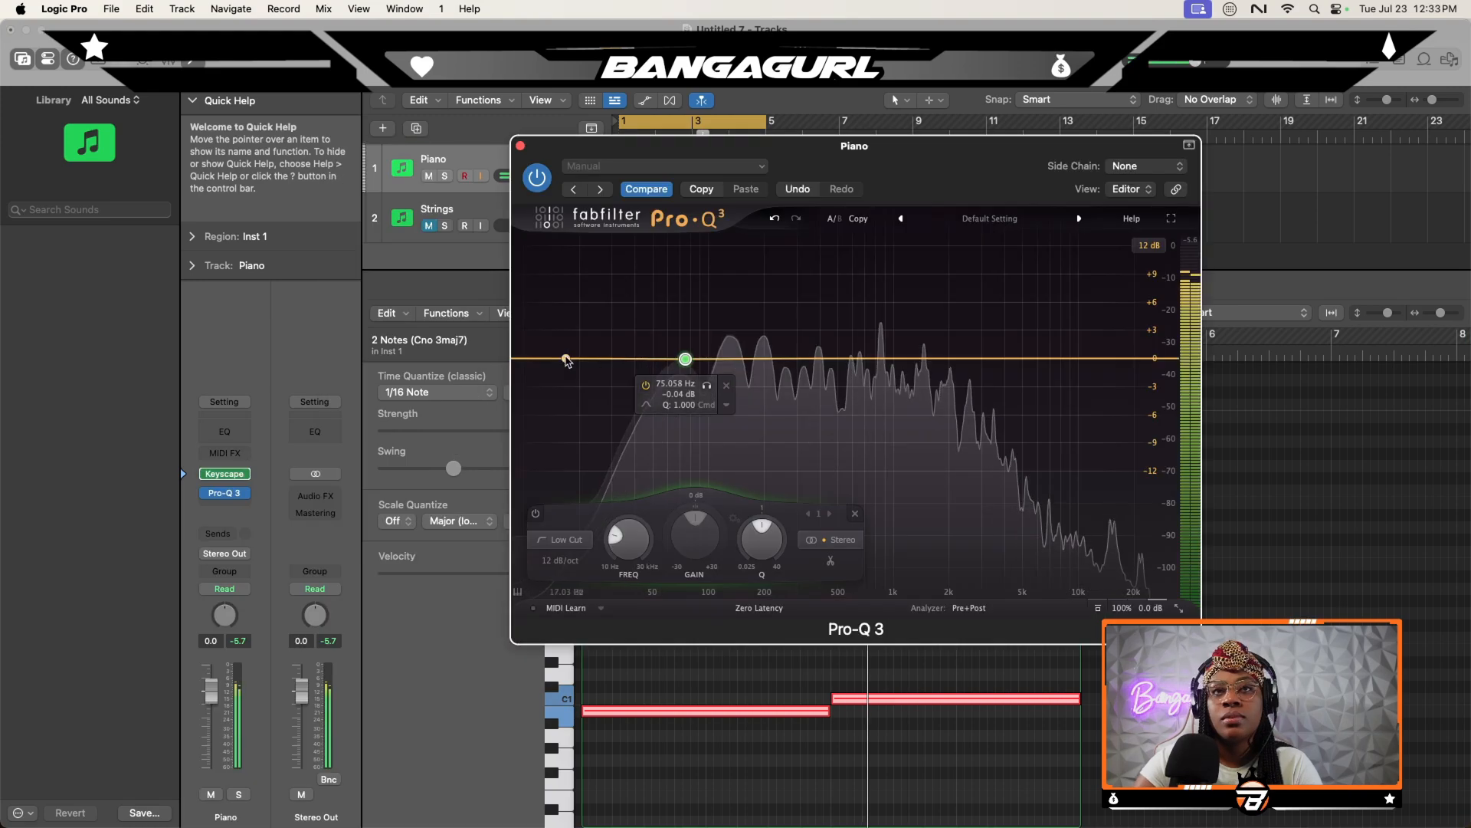
pyautogui.moveTo(566, 359); pyautogui.dragTo(682, 357)
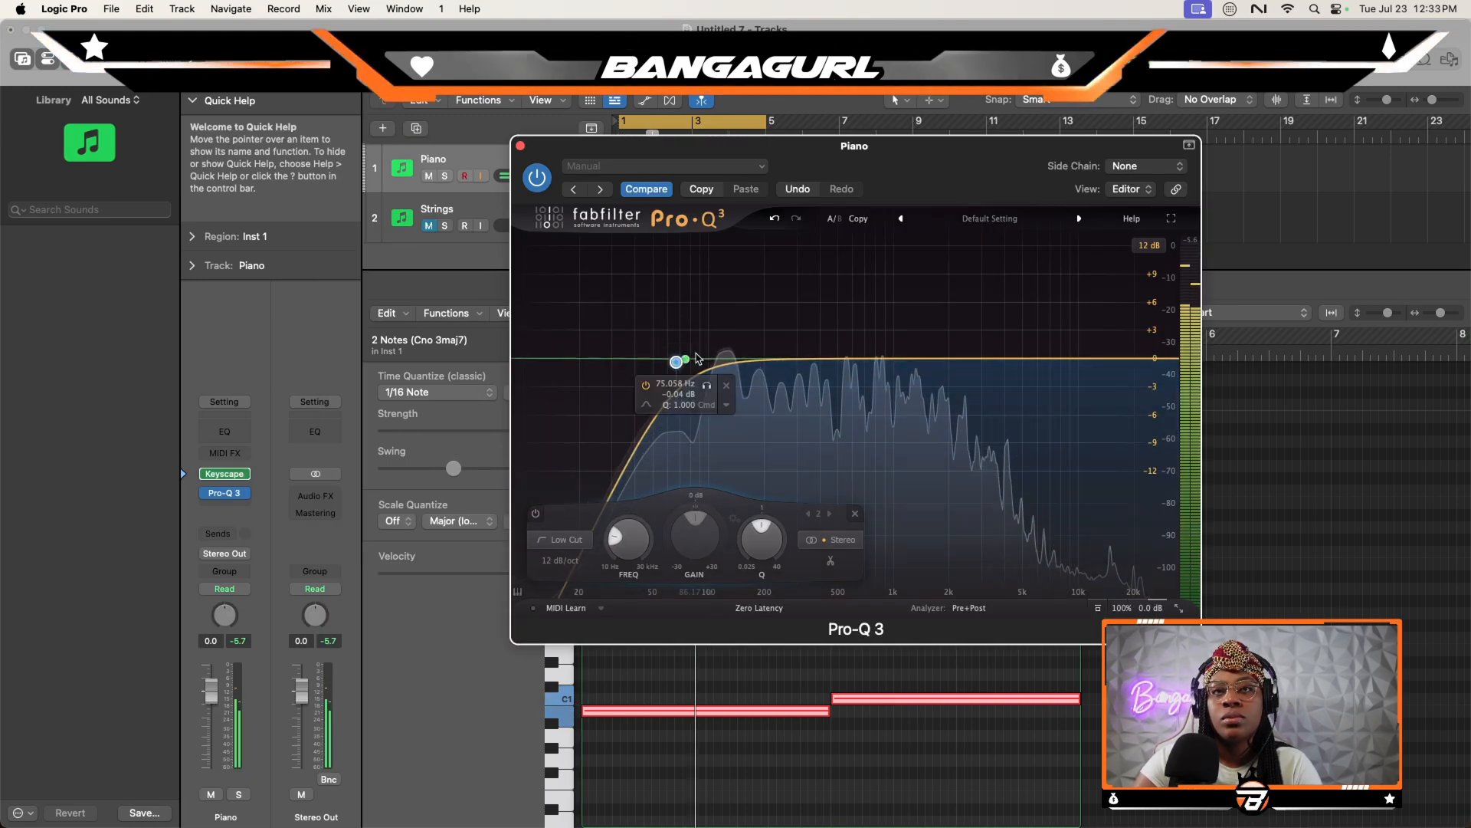
pyautogui.moveTo(682, 356); pyautogui.dragTo(751, 349)
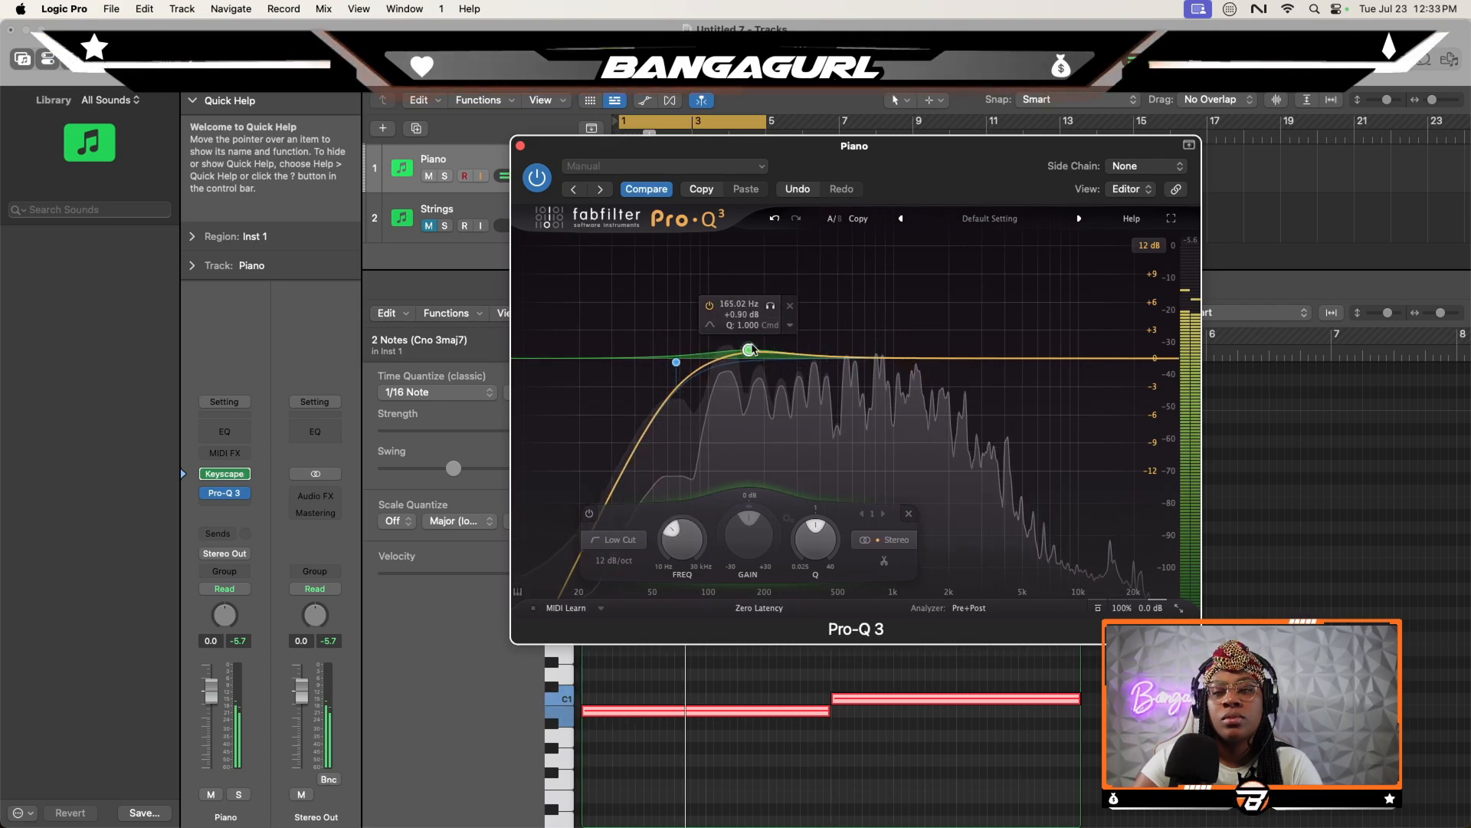
# - Add a gentle bell boost near 4 kHz and retune the two low cuts, the higher one to about 150 Hz
pyautogui.click(996, 364)
pyautogui.moveTo(997, 363); pyautogui.dragTo(1004, 337)
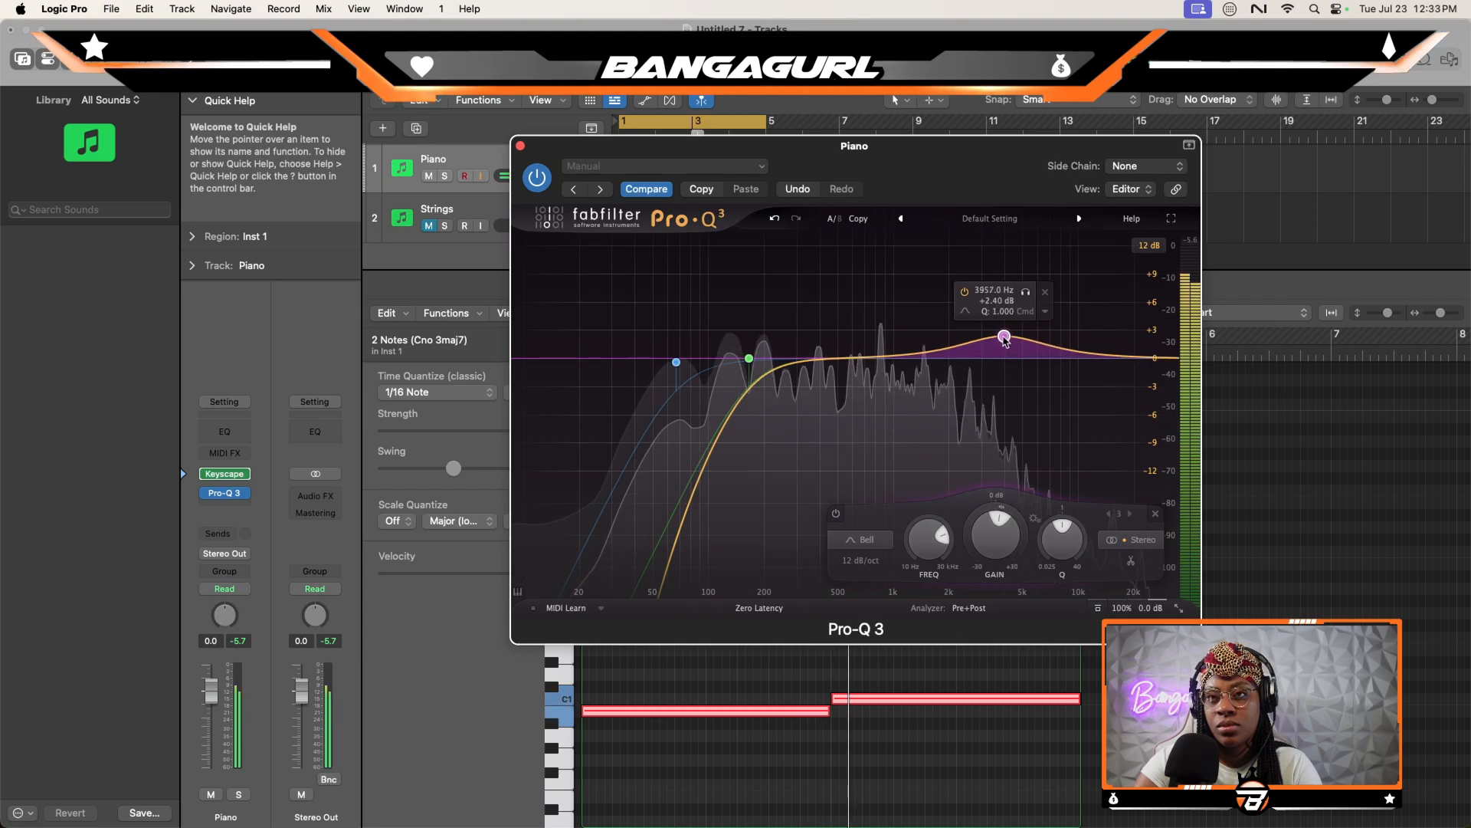
pyautogui.moveTo(682, 363); pyautogui.dragTo(636, 364)
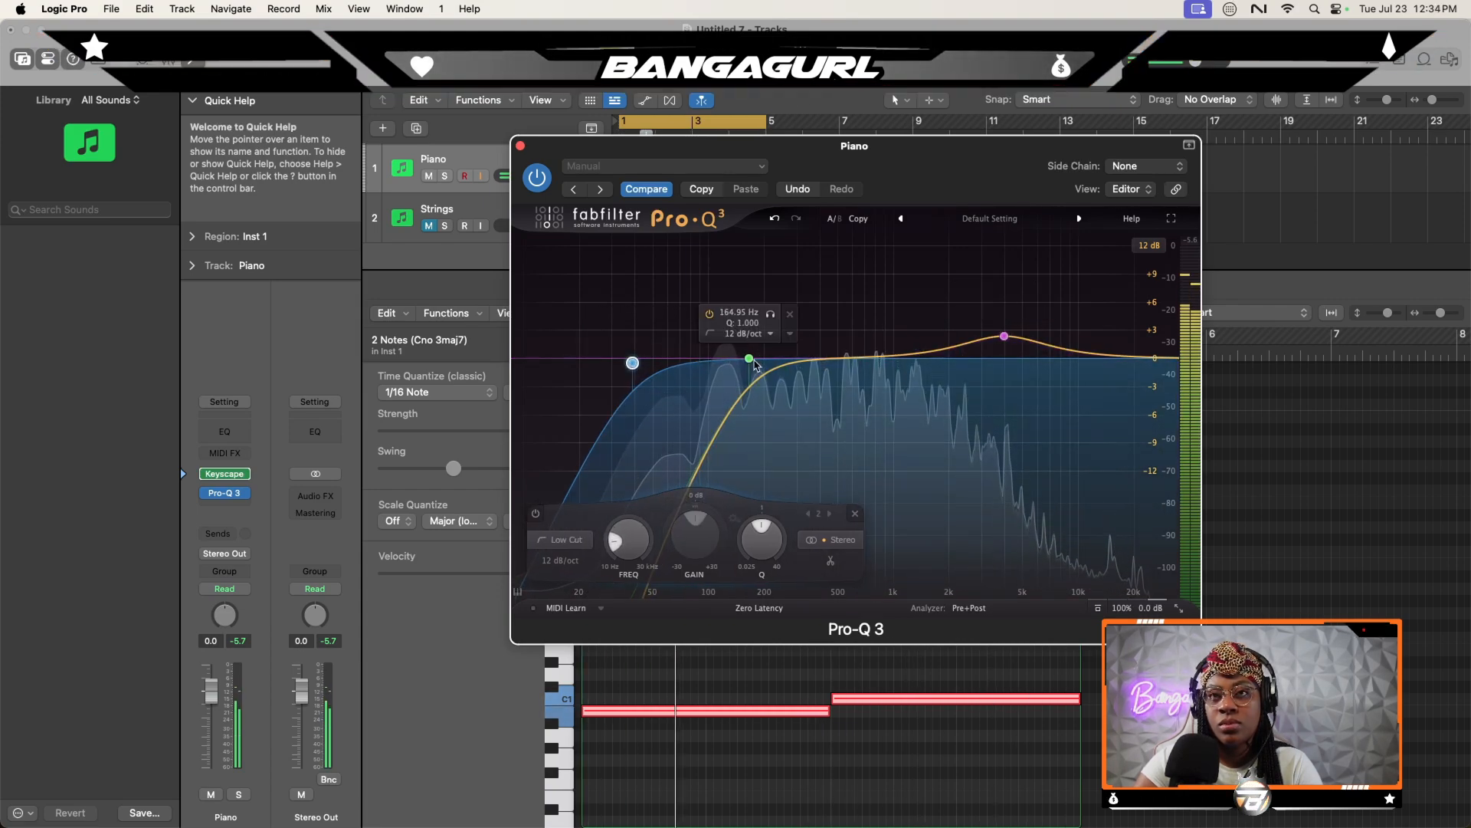
pyautogui.moveTo(749, 362); pyautogui.dragTo(741, 332)
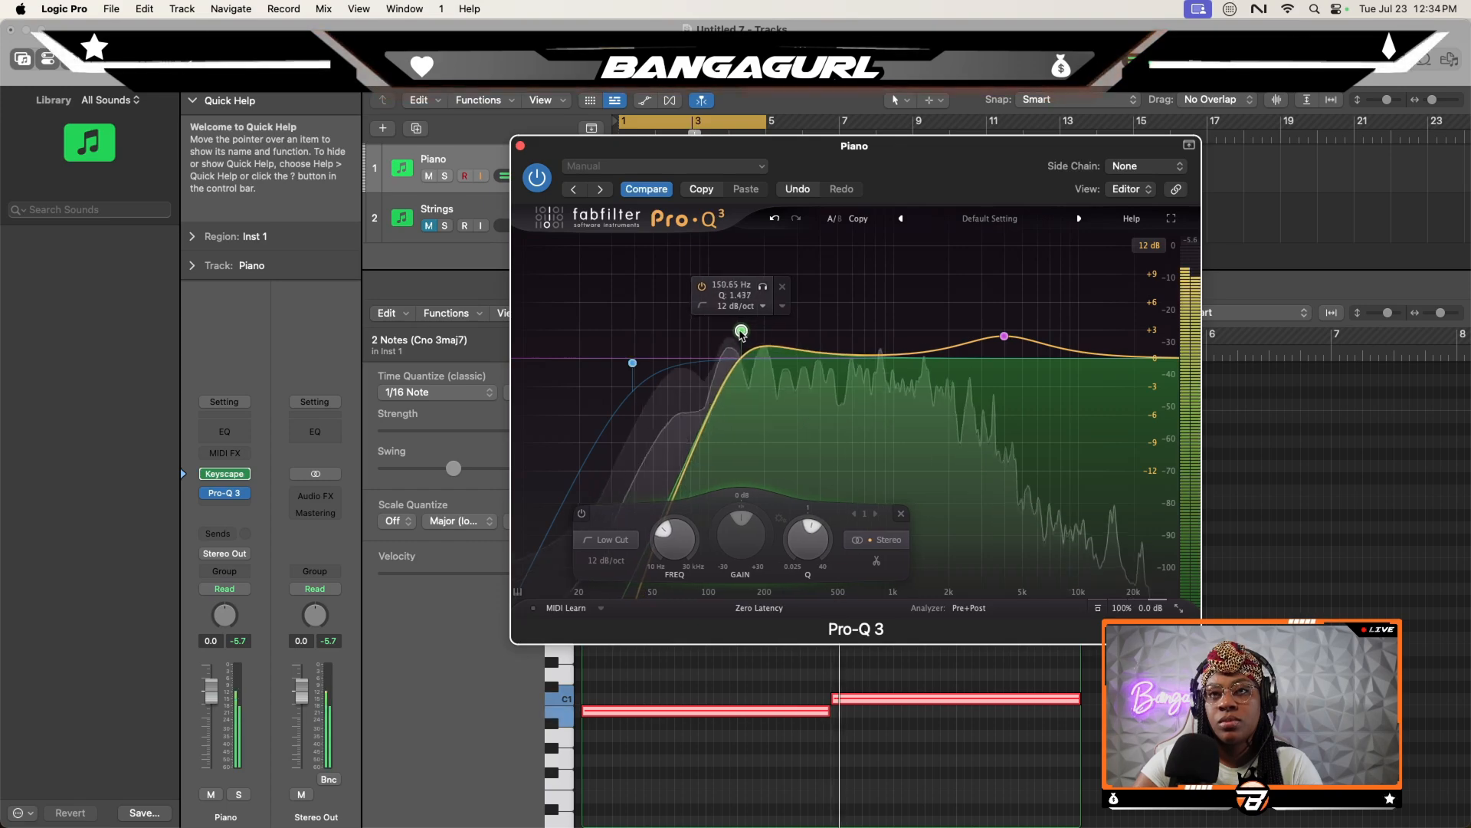
pyautogui.moveTo(1004, 336); pyautogui.dragTo(1009, 345)
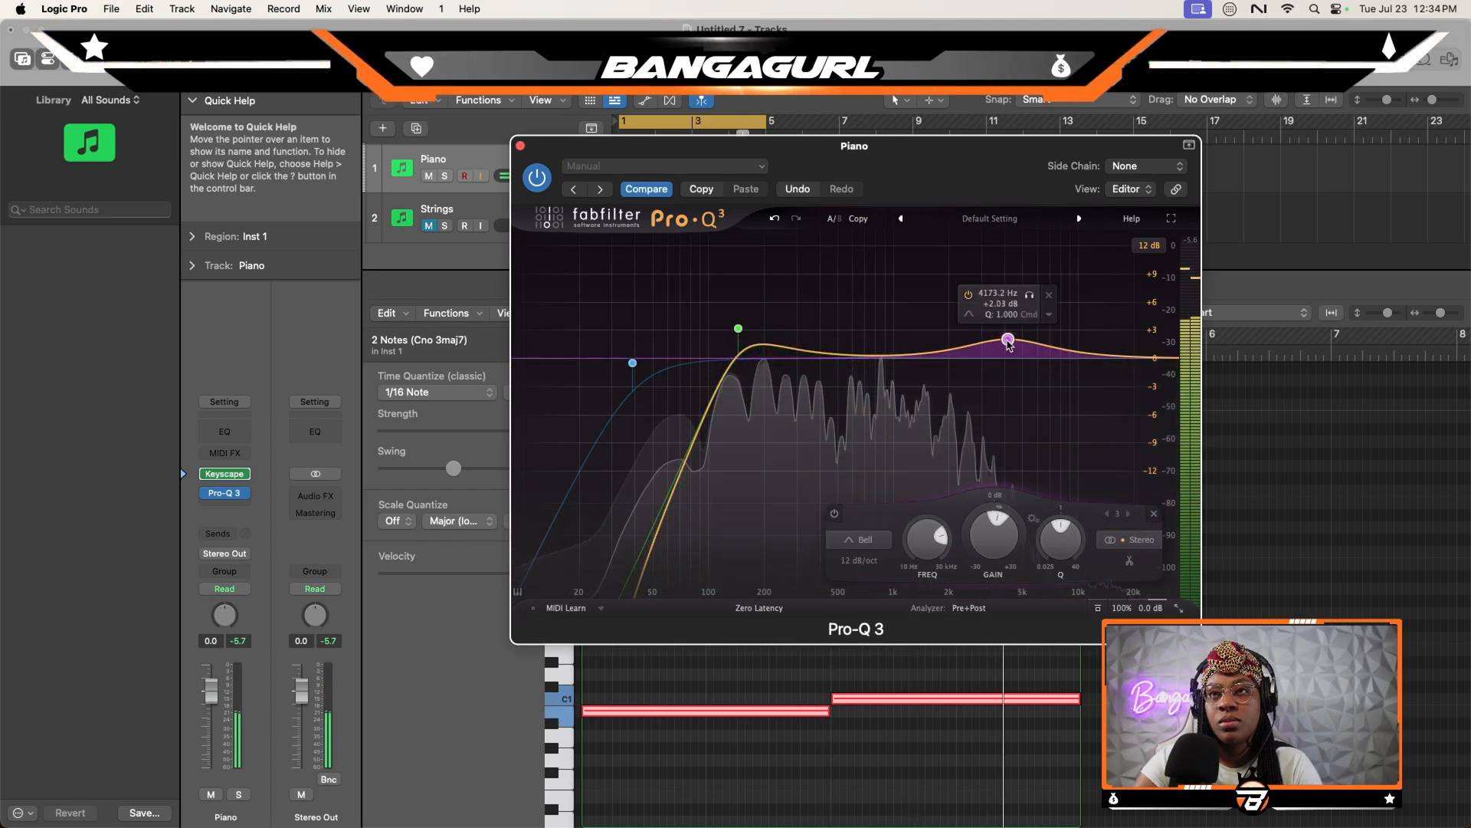
# - Insert ValhallaVintageVerb after the Piano track's EQ, with mix at about 33.5% and decay at about 2.56 s
pyautogui.click(214, 509)
pyautogui.click(363, 536)
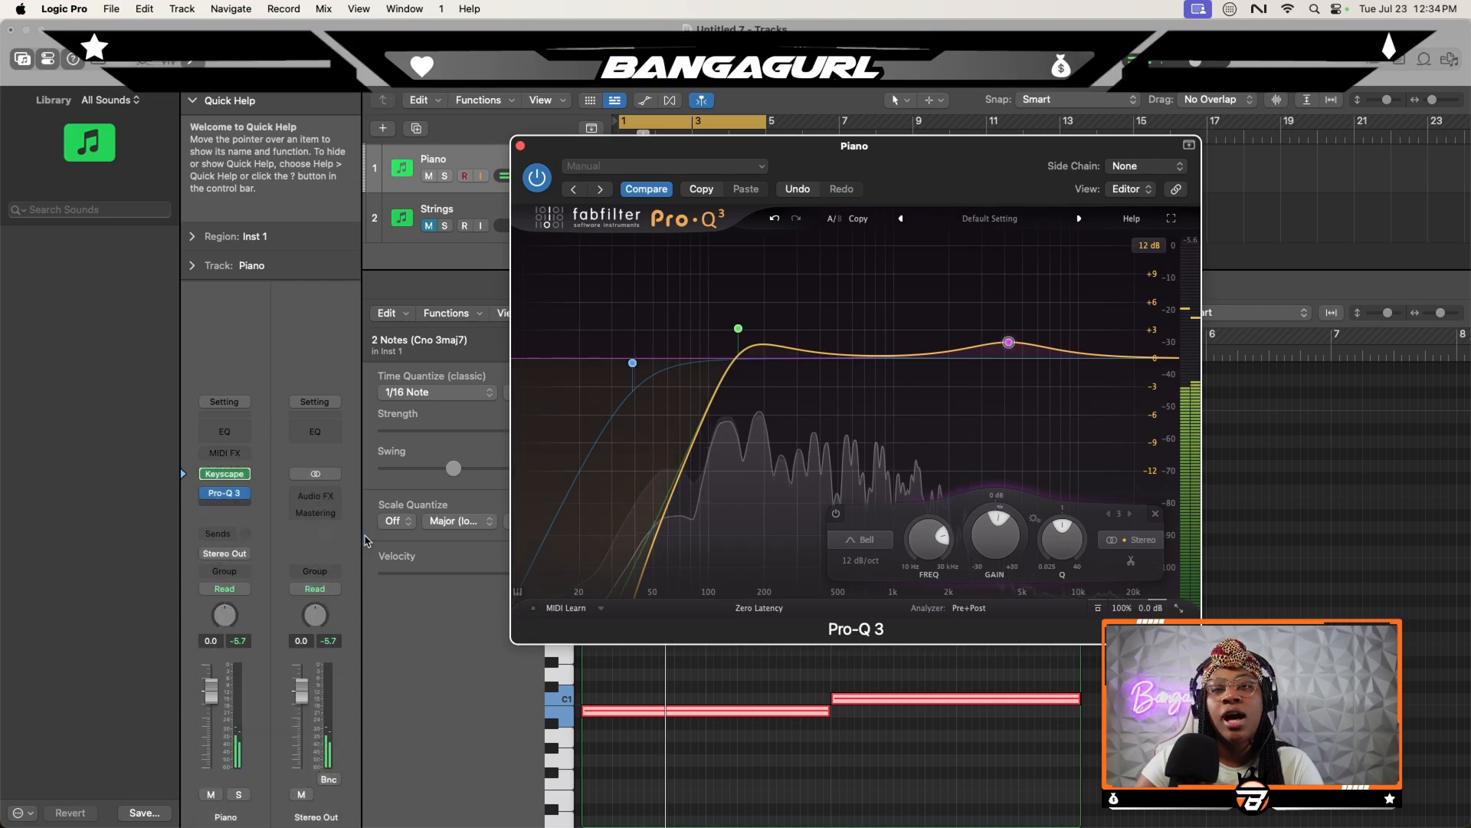
pyautogui.moveTo(504, 389); pyautogui.dragTo(505, 491)
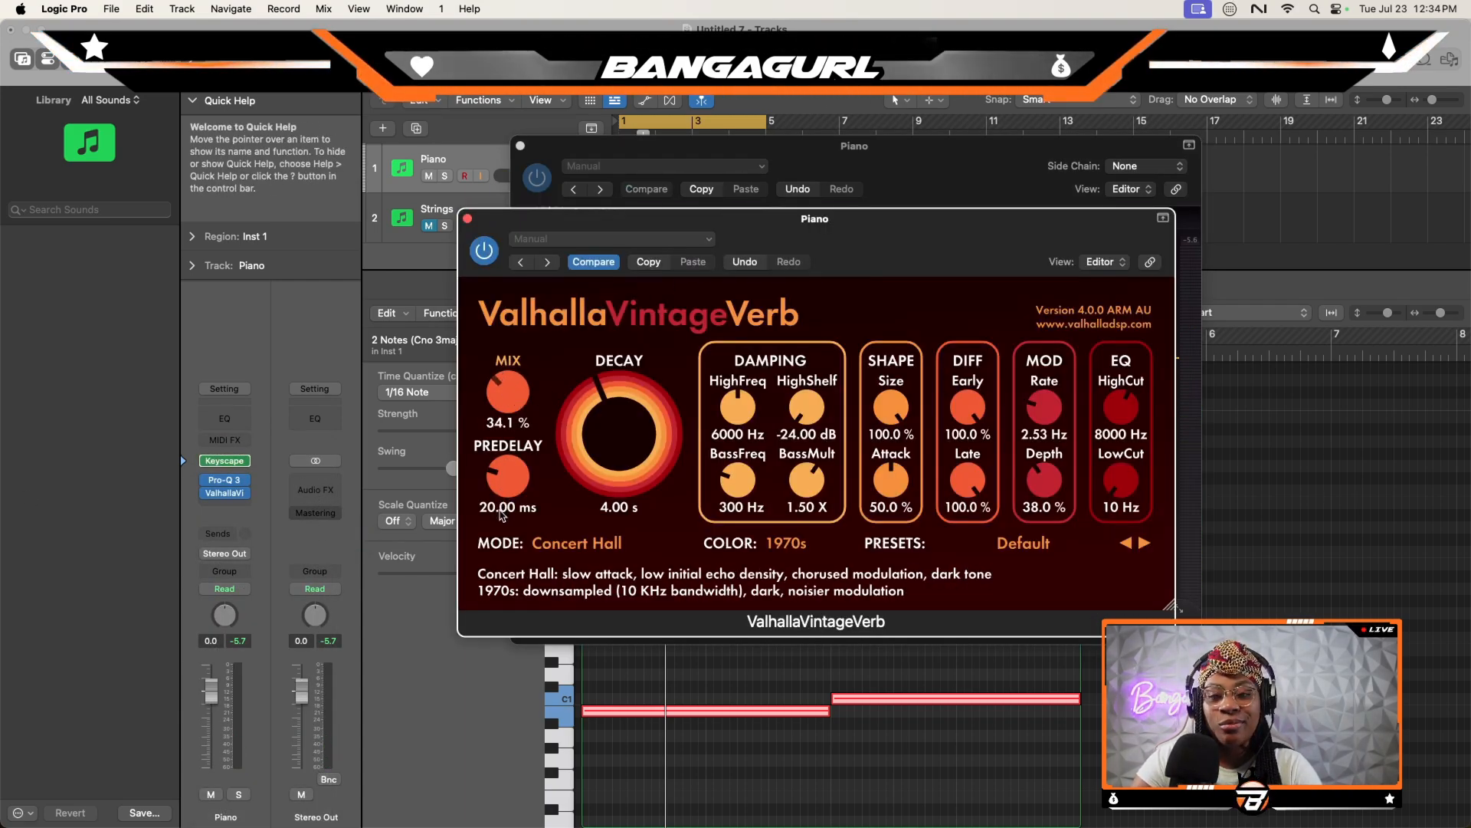
pyautogui.moveTo(582, 427); pyautogui.dragTo(594, 421)
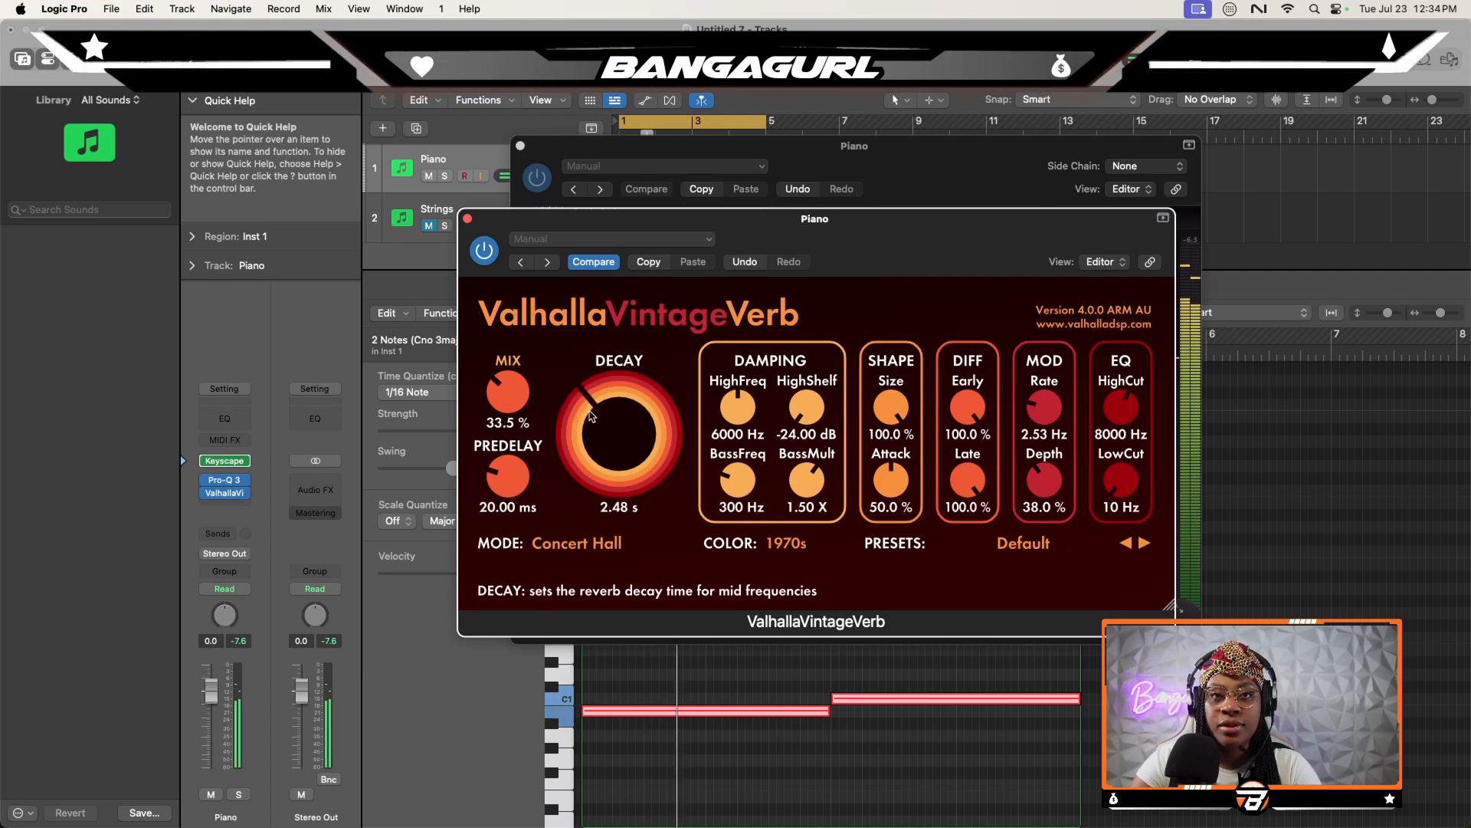
pyautogui.moveTo(591, 416); pyautogui.dragTo(592, 411)
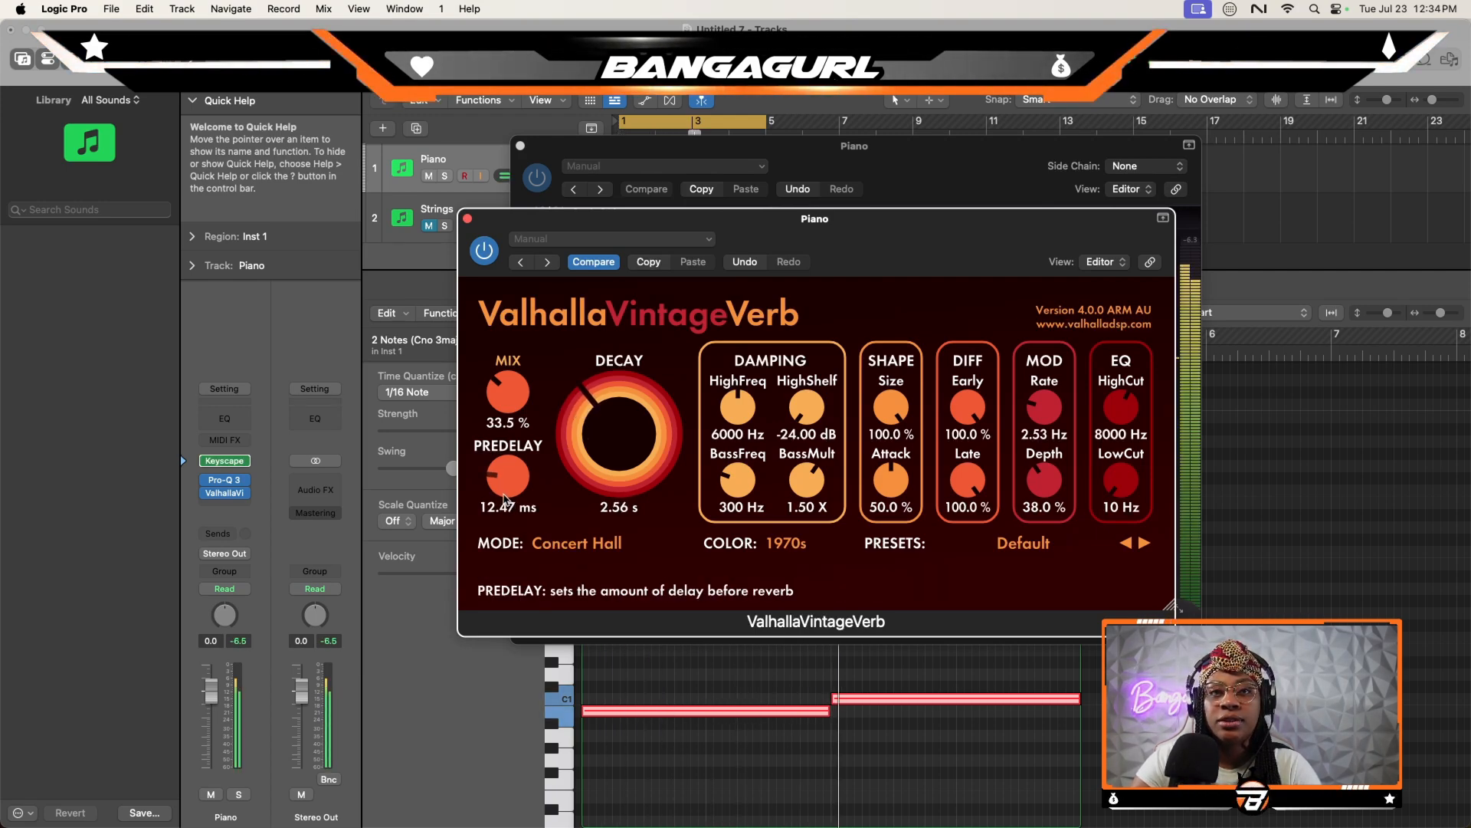
# - Refine the Piano's ValhallaVintageVerb with predelay at 7.62 ms, mix at 31.9% and low cut at 350 Hz, and close both plug-in windows
pyautogui.moveTo(505, 498)
pyautogui.mouseDown()
pyautogui.moveTo(505, 528)
pyautogui.moveTo(503, 503)
pyautogui.mouseUp()
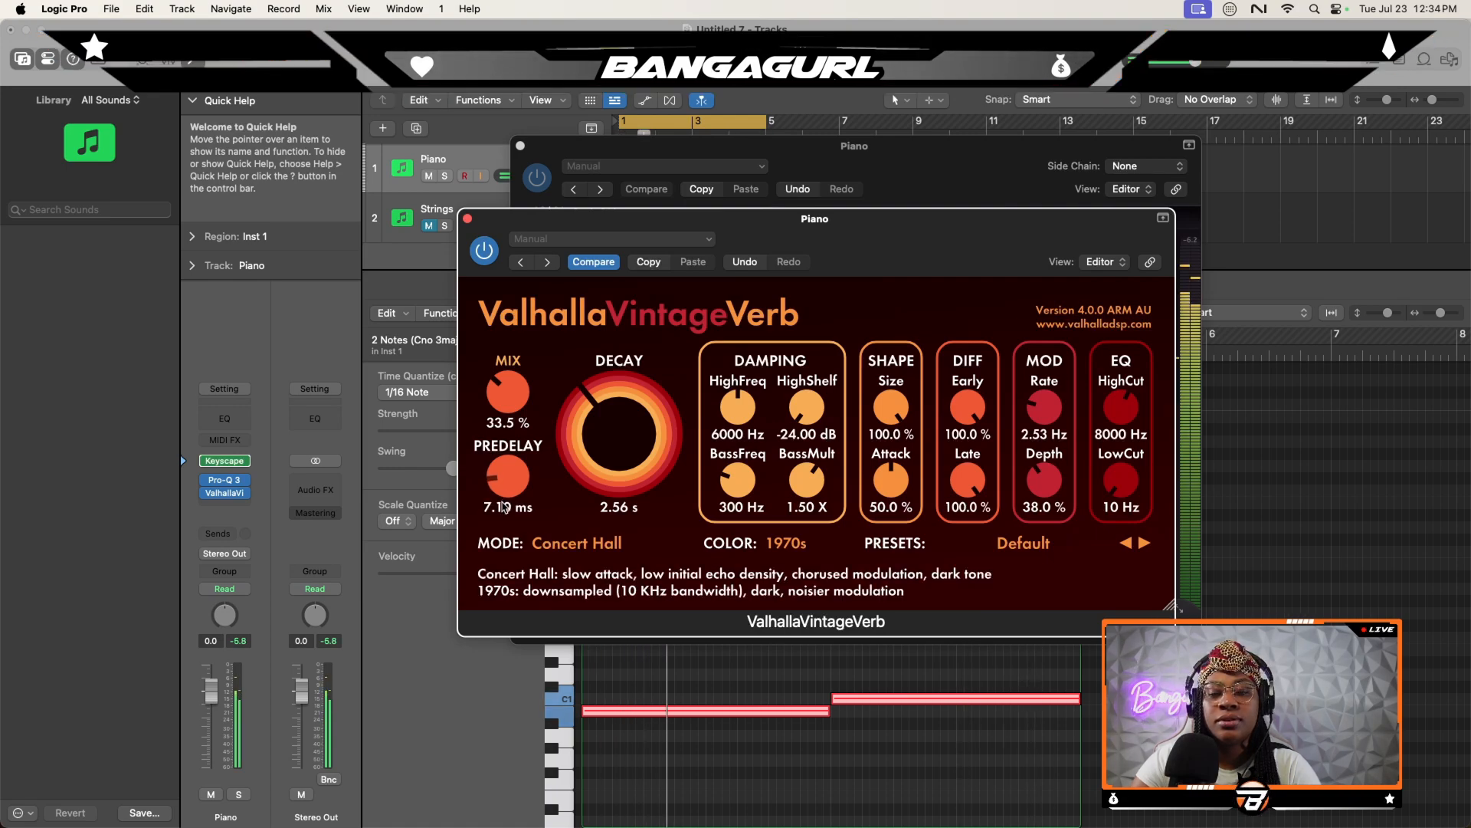
pyautogui.moveTo(494, 398); pyautogui.dragTo(494, 396)
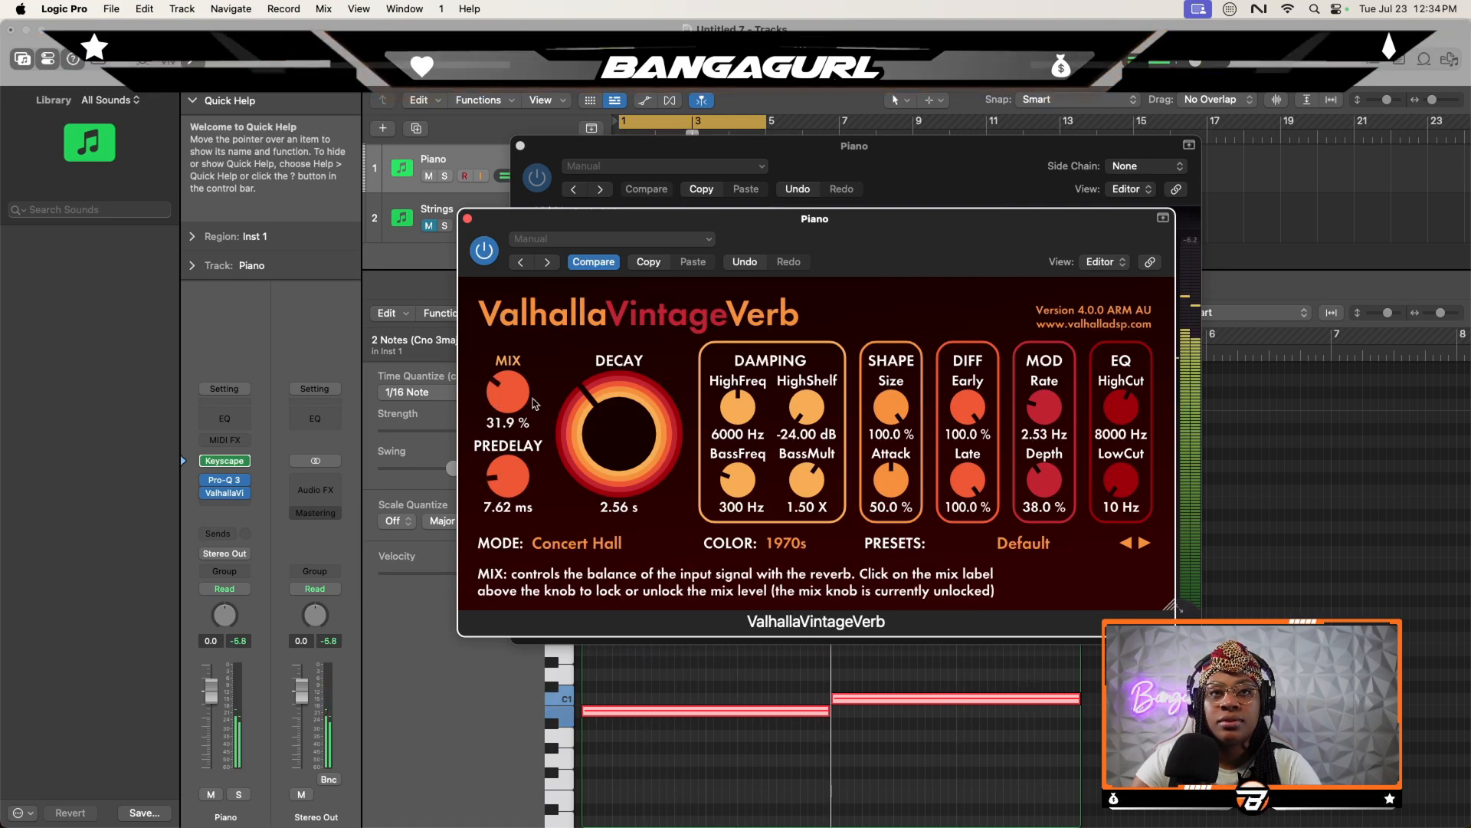
pyautogui.moveTo(1120, 479); pyautogui.dragTo(1121, 455)
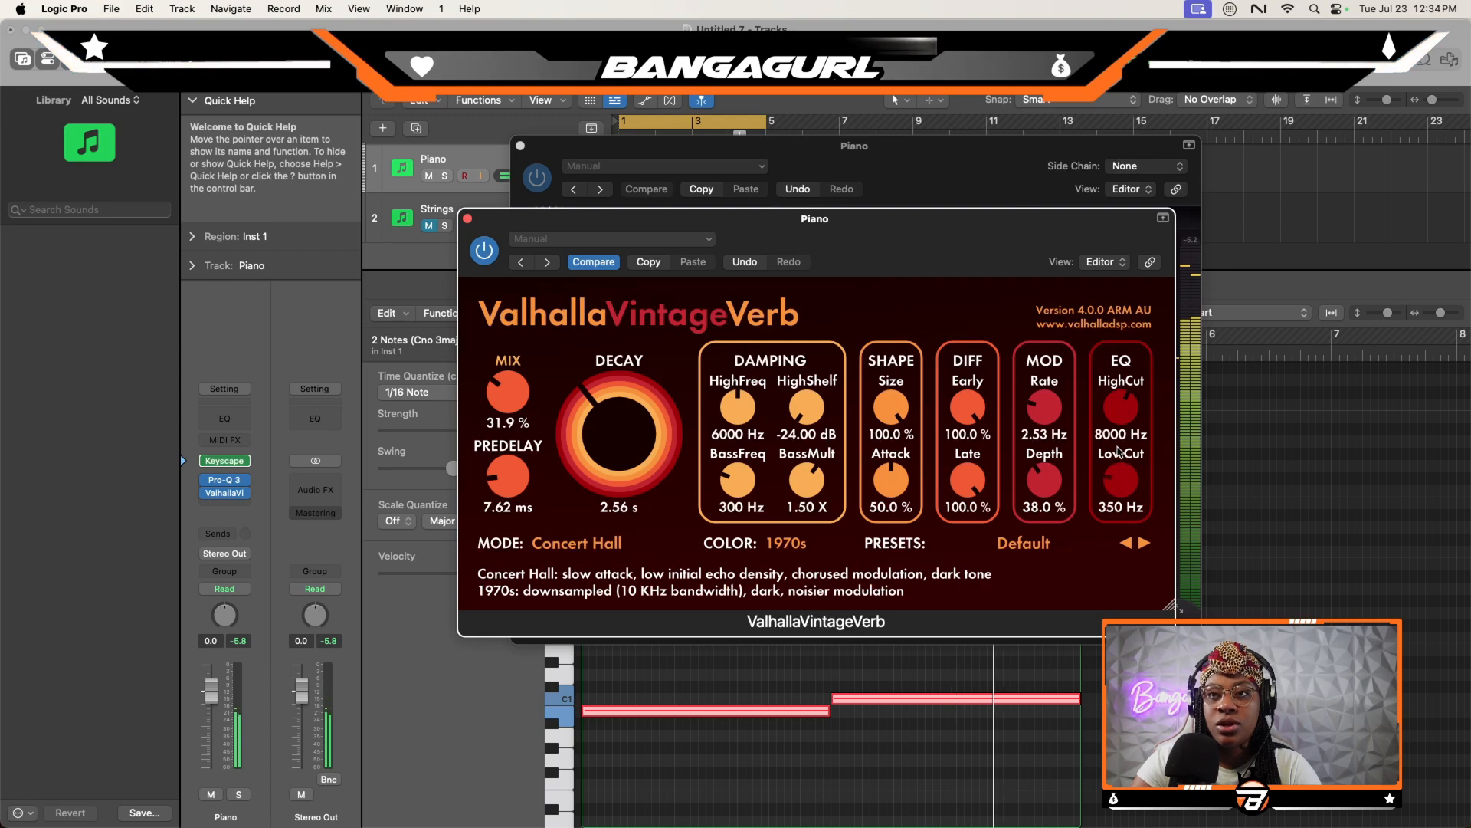
pyautogui.click(467, 218)
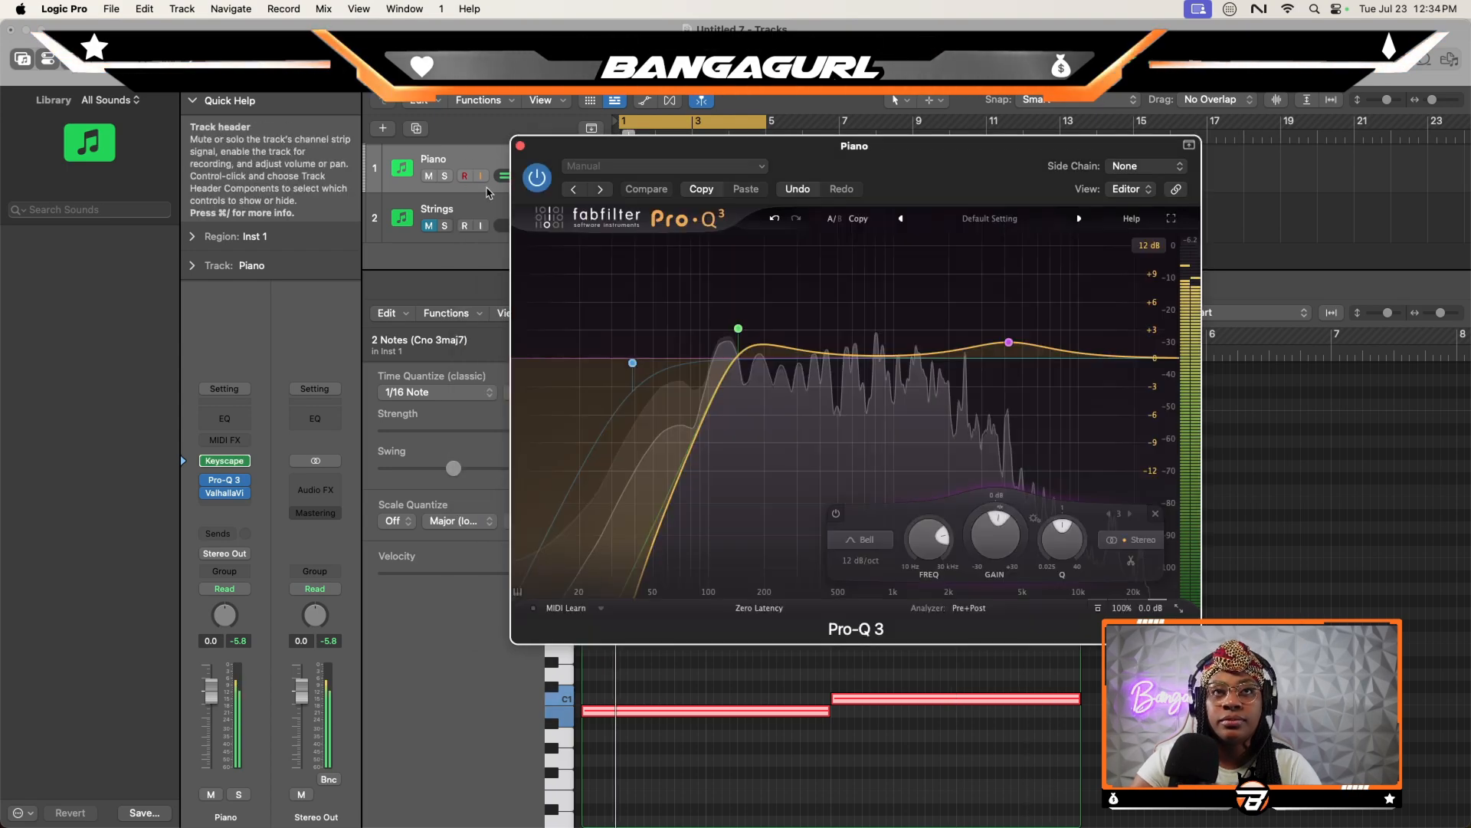
pyautogui.click(521, 145)
# - Shape the Strings track with Pro-Q 3's Ac Guitar - Mud Removal 1 preset plus a low cut near 67 Hz, and set its volume to -8.6 dB
pyautogui.click(491, 218)
pyautogui.click(225, 492)
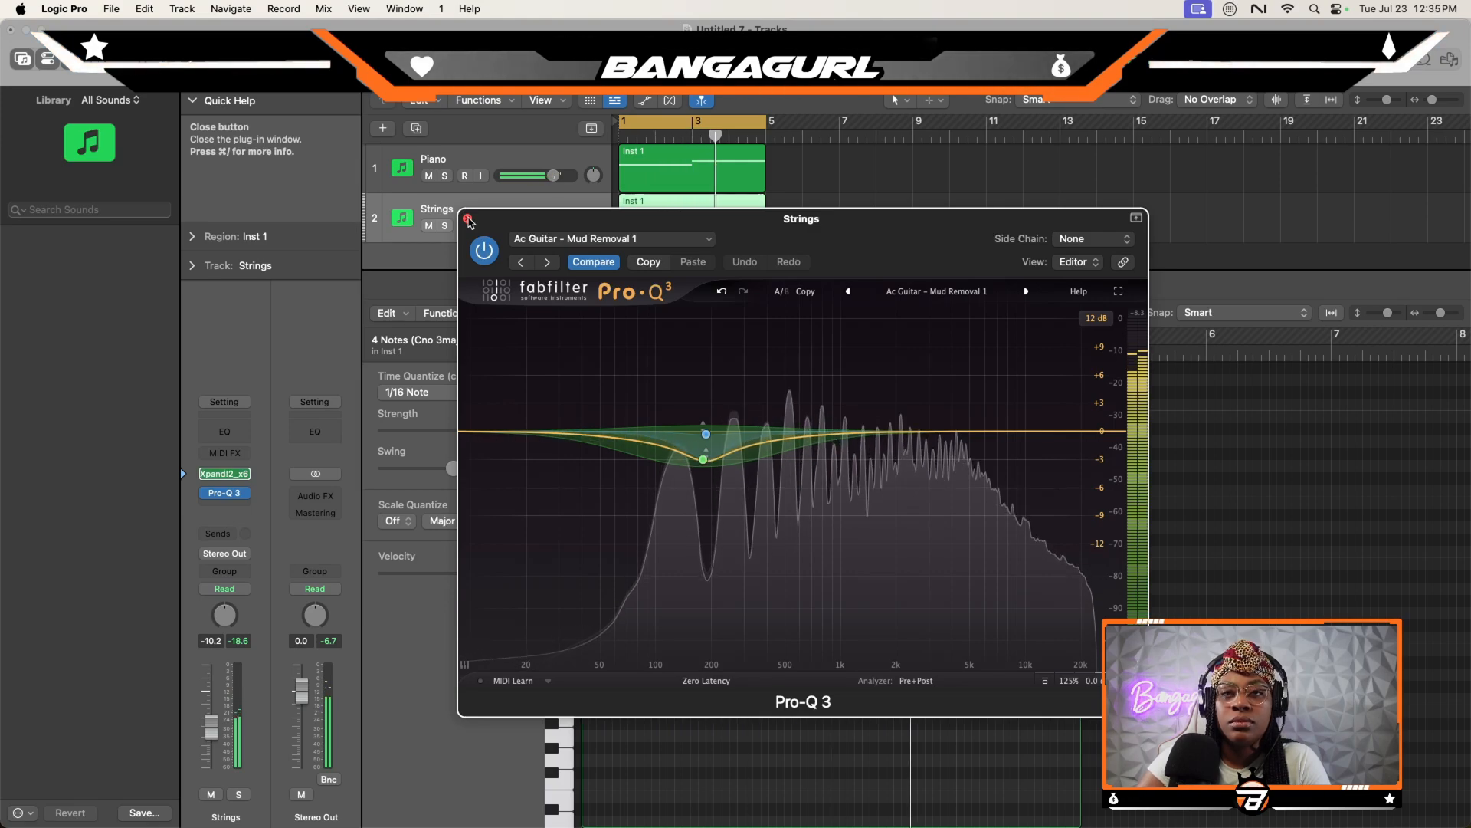
pyautogui.click(525, 431)
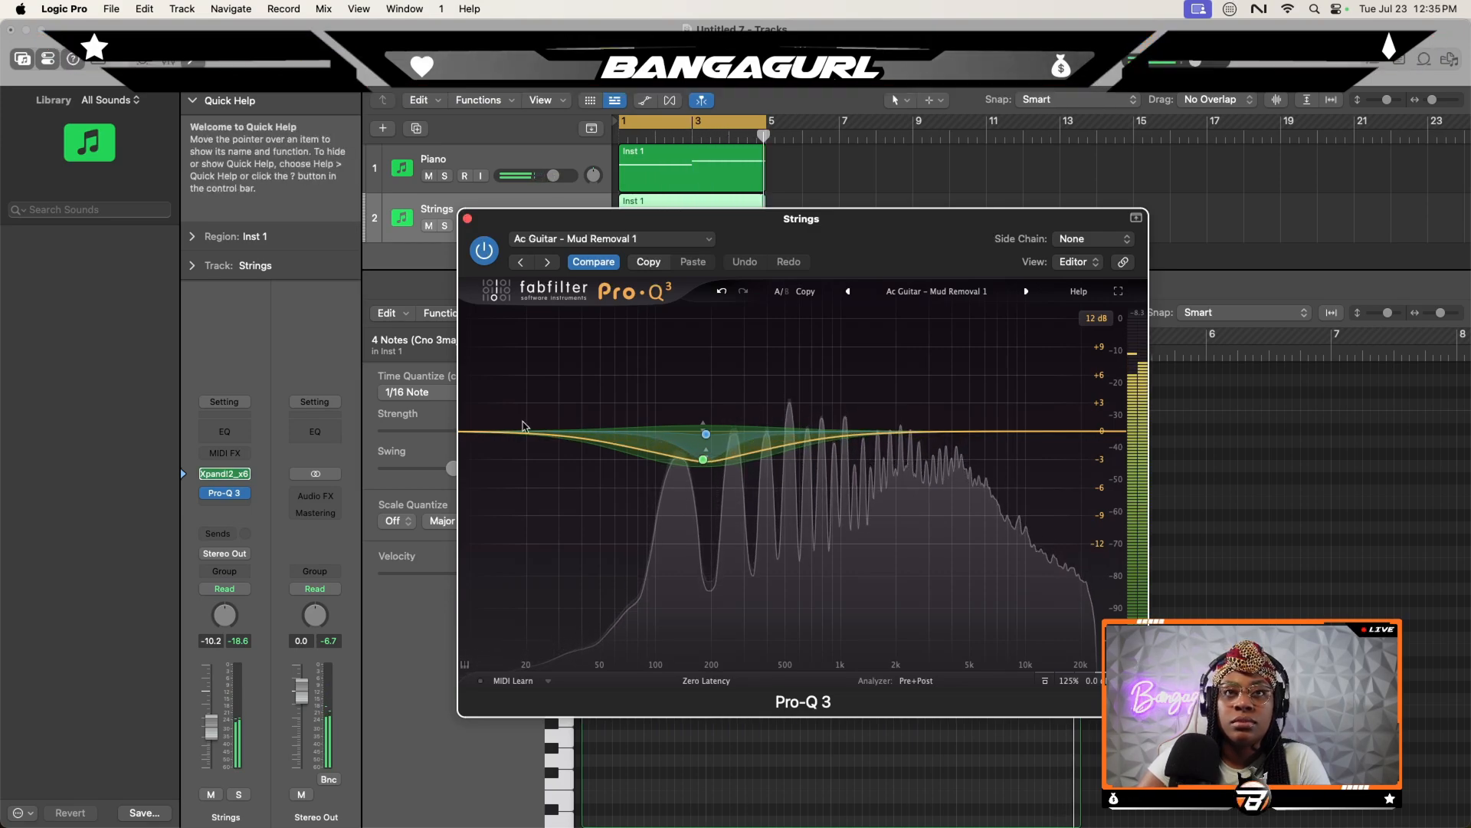
pyautogui.moveTo(526, 441); pyautogui.dragTo(627, 423)
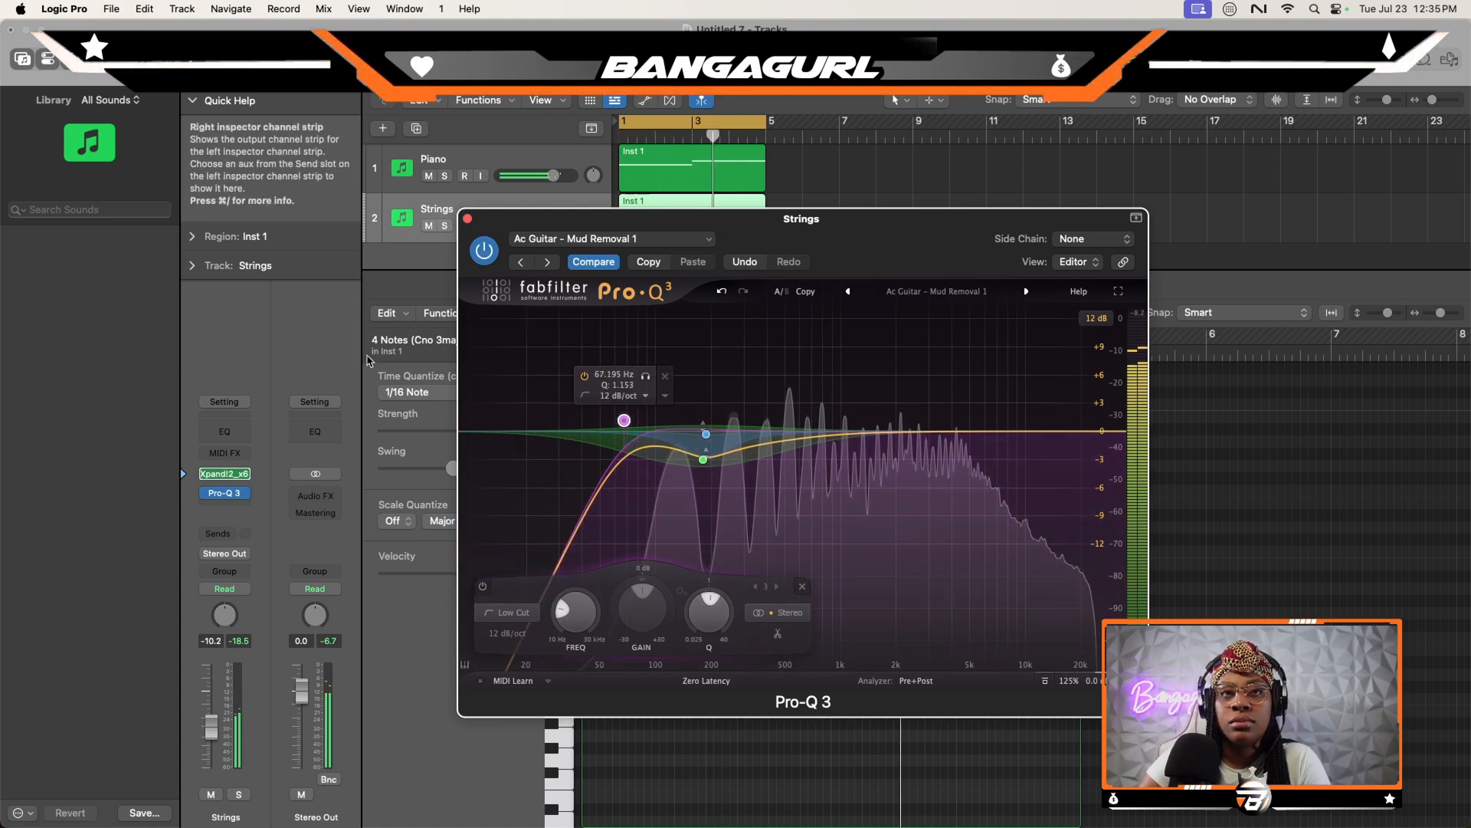
pyautogui.moveTo(554, 175); pyautogui.dragTo(530, 224)
pyautogui.click(467, 219)
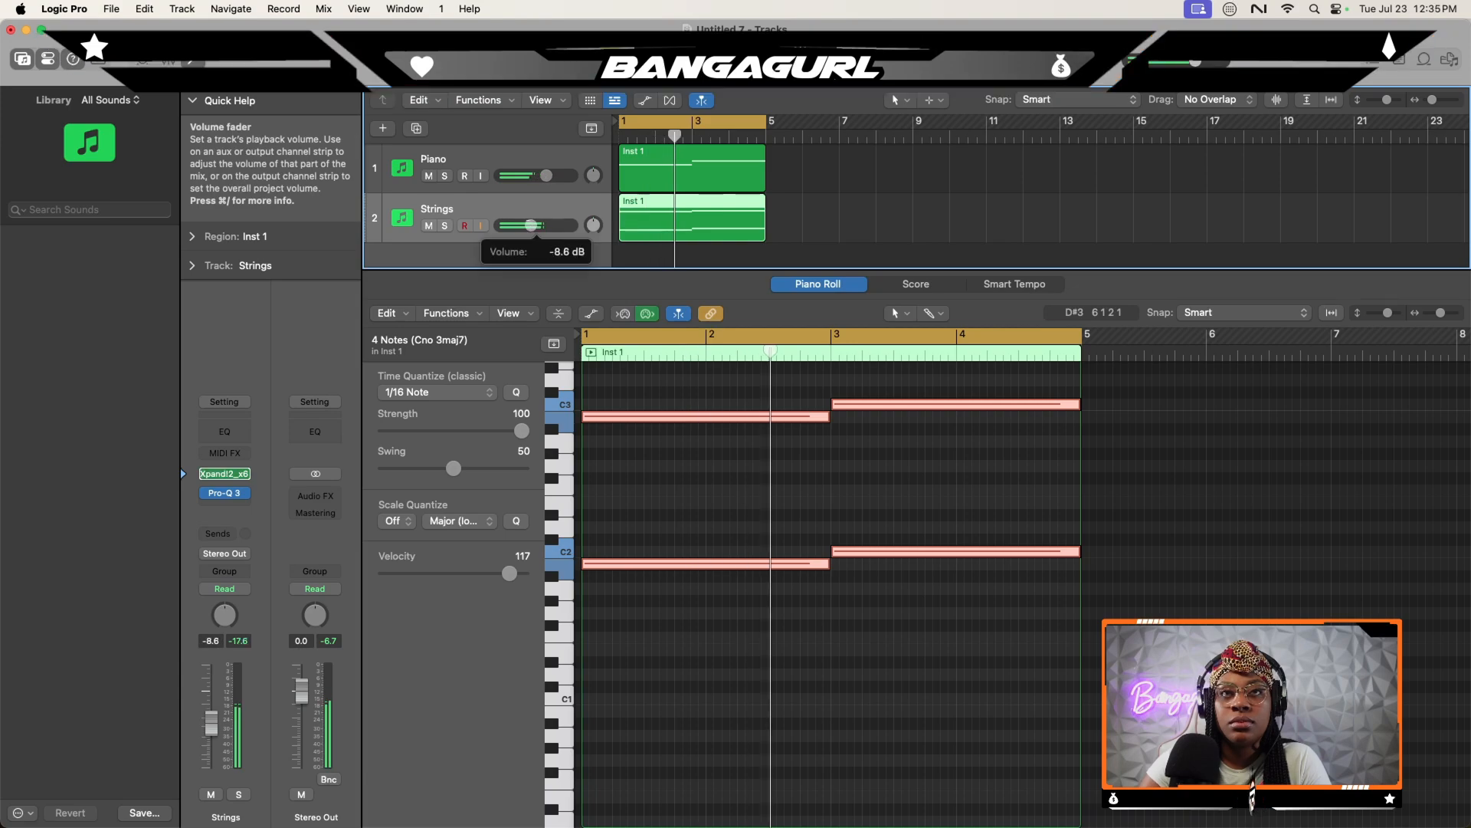
# - Insert a stereo ValhallaVintageVerb after the Strings track's EQ
pyautogui.click(223, 506)
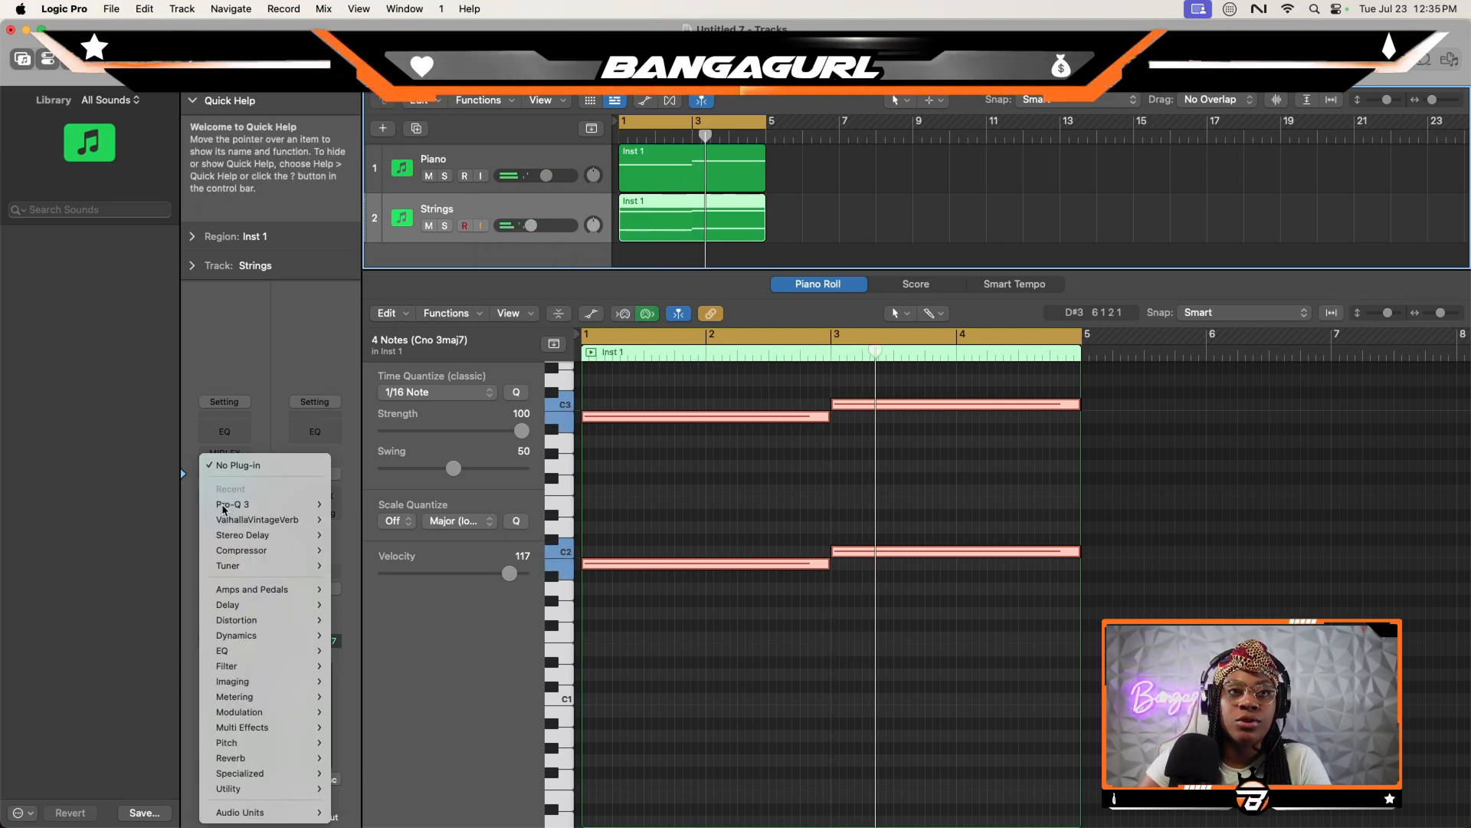
pyautogui.moveTo(295, 520)
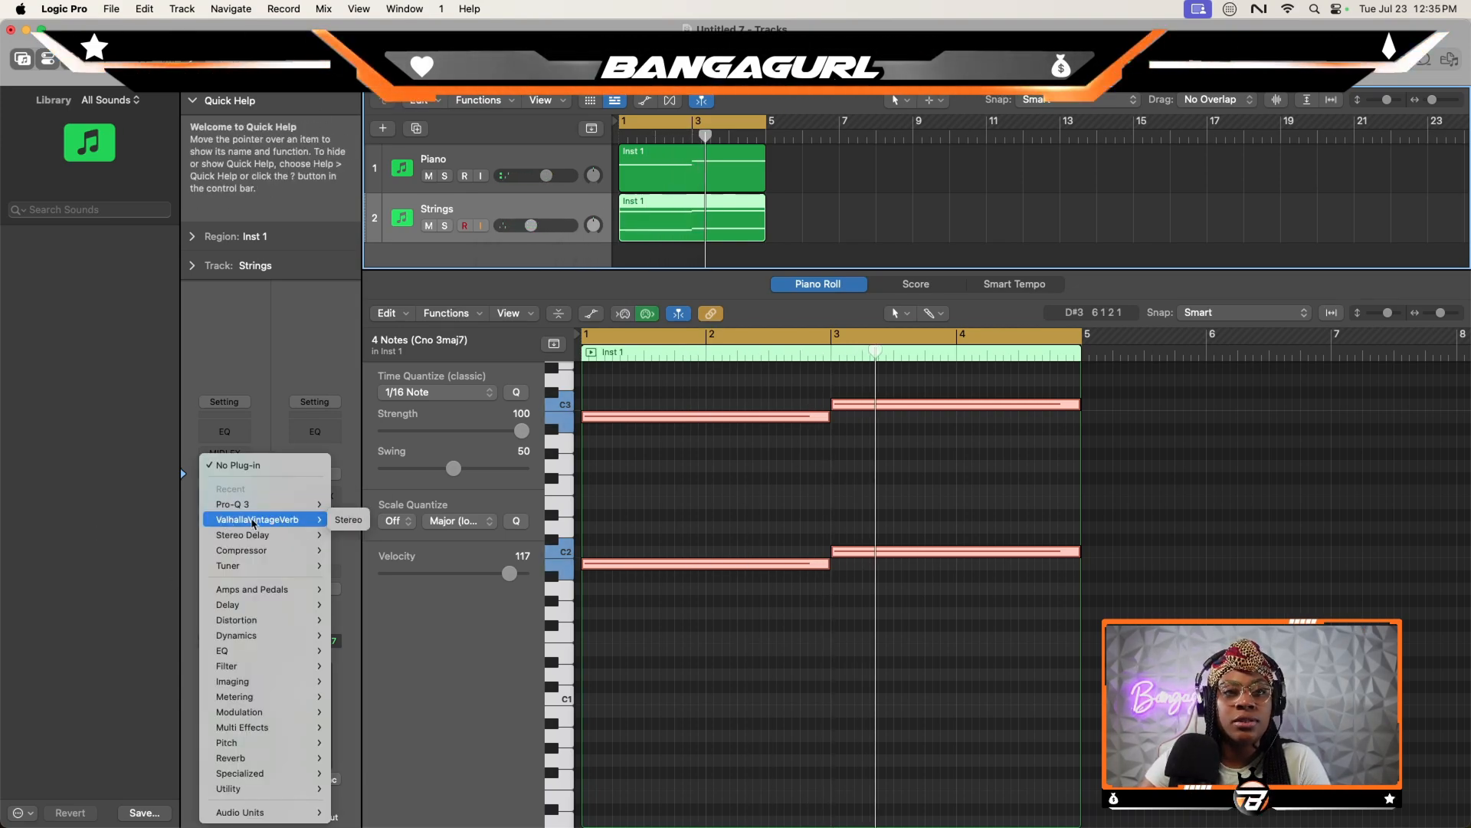
pyautogui.click(346, 519)
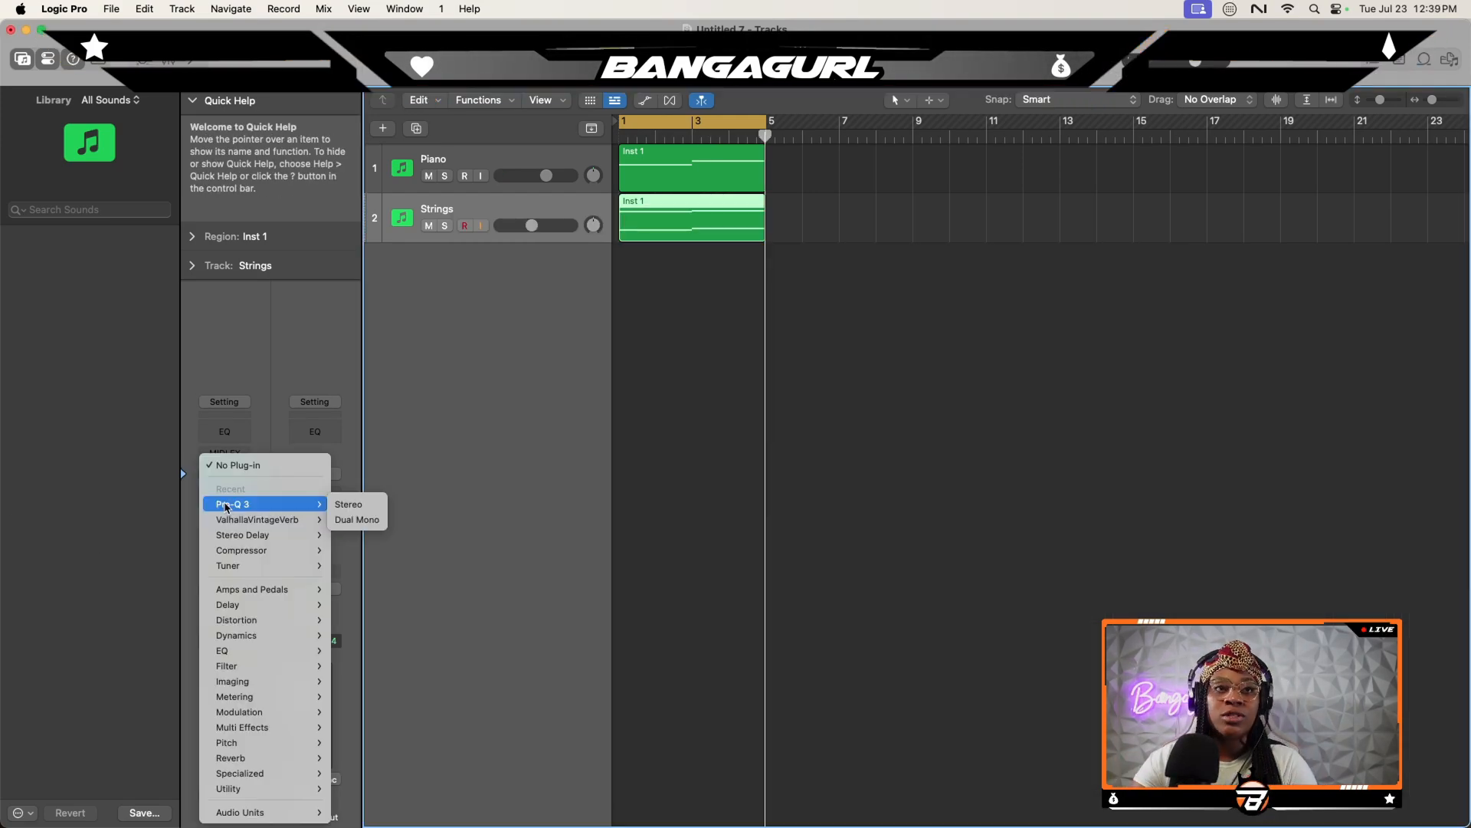
# - Insert Kickstart 2 after the Strings track's EQ, with the ducking rate at 1/2 and the mix at 50%
pyautogui.moveTo(300, 814)
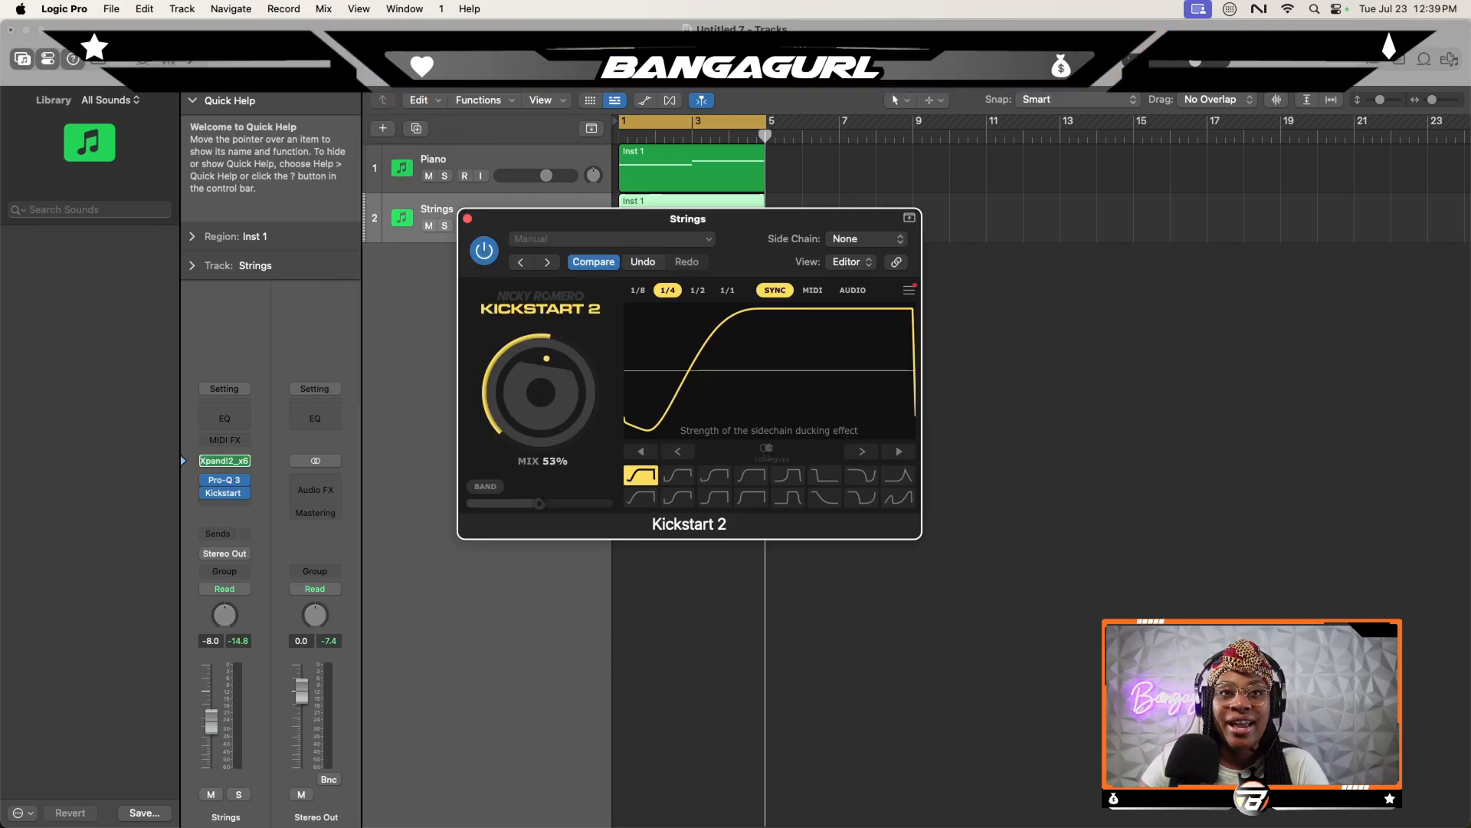
pyautogui.press('space')
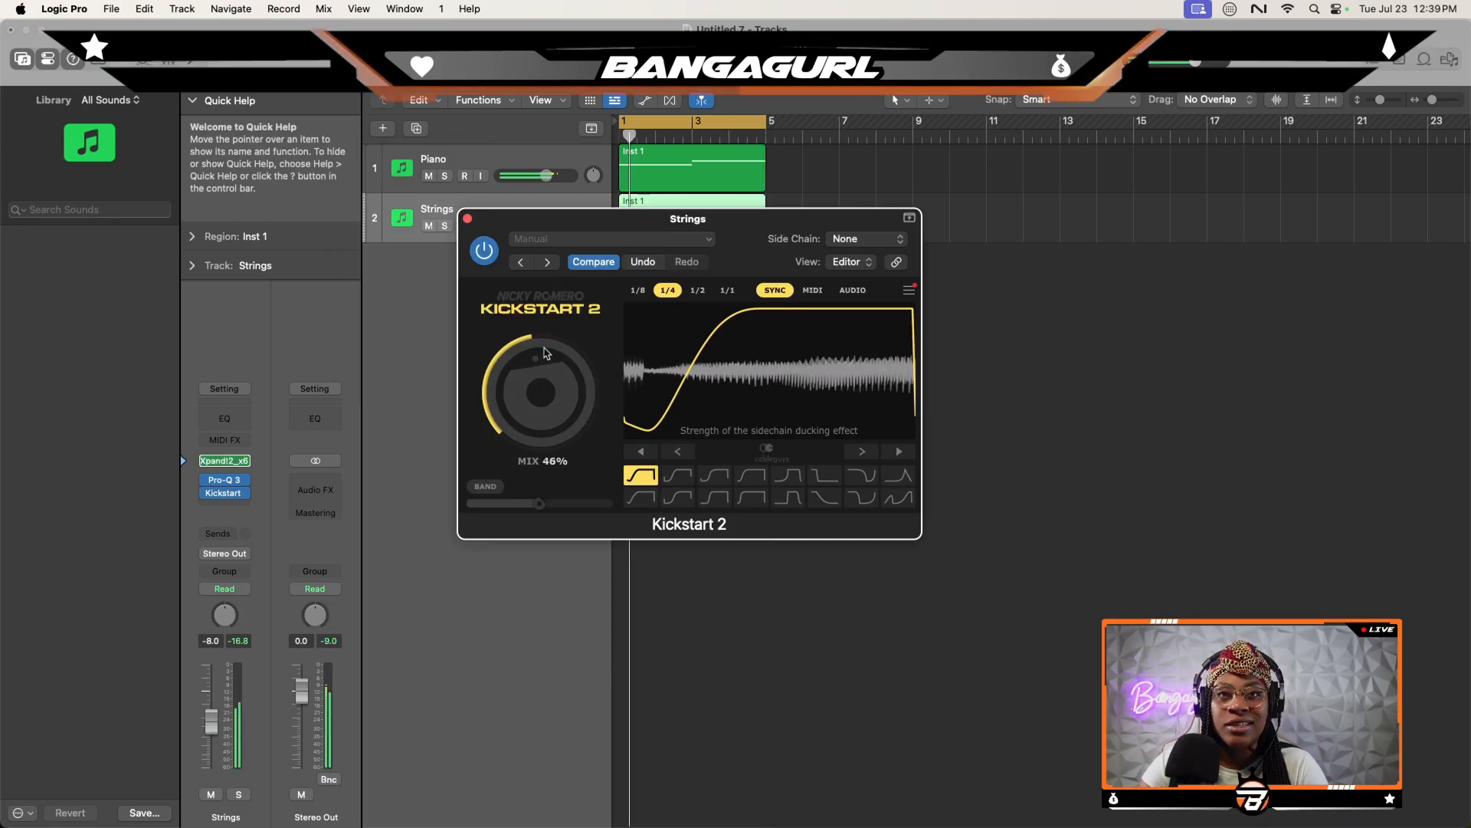
pyautogui.click(697, 290)
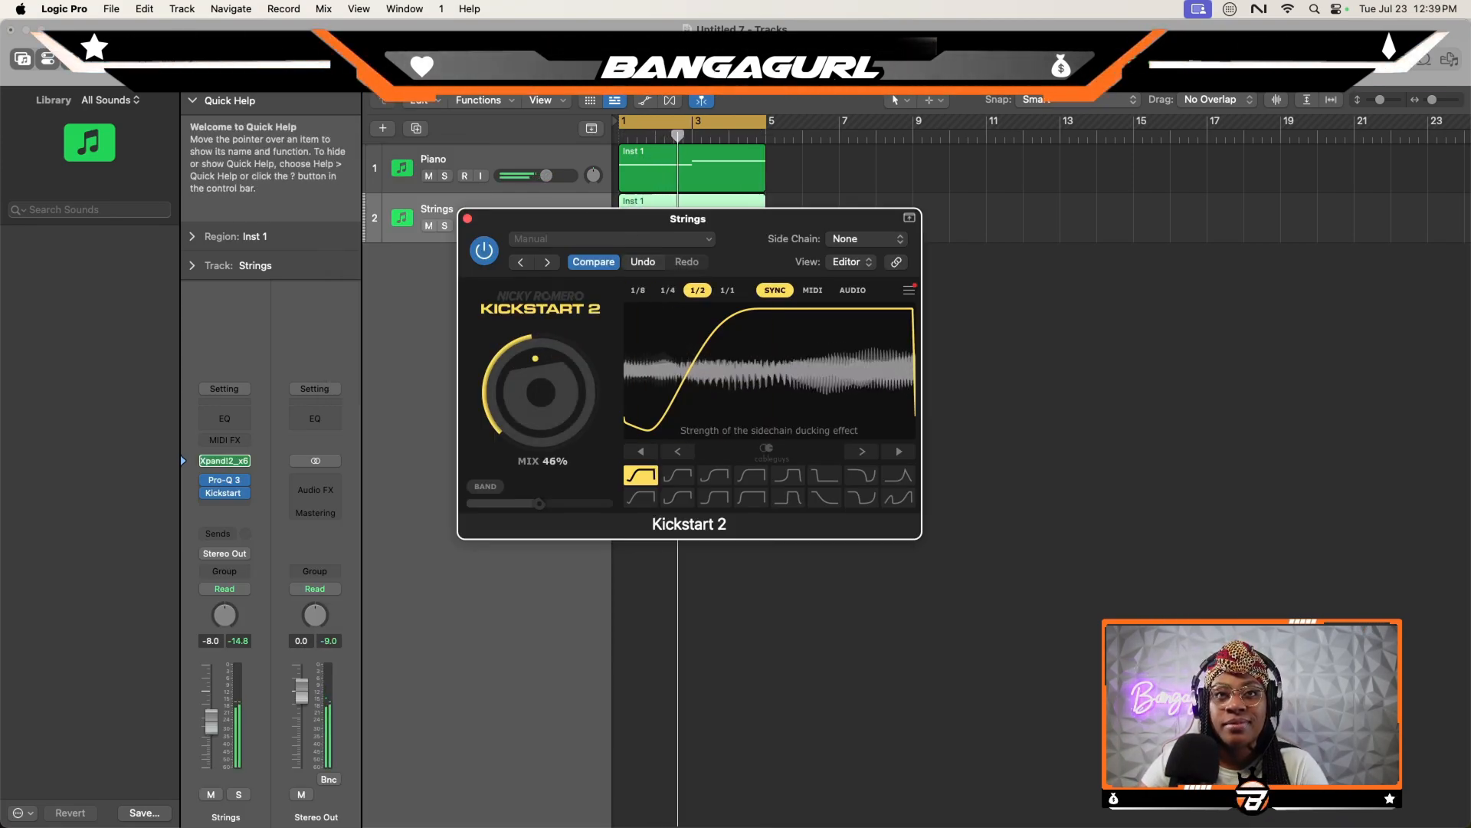
pyautogui.moveTo(541, 392); pyautogui.dragTo(541, 394)
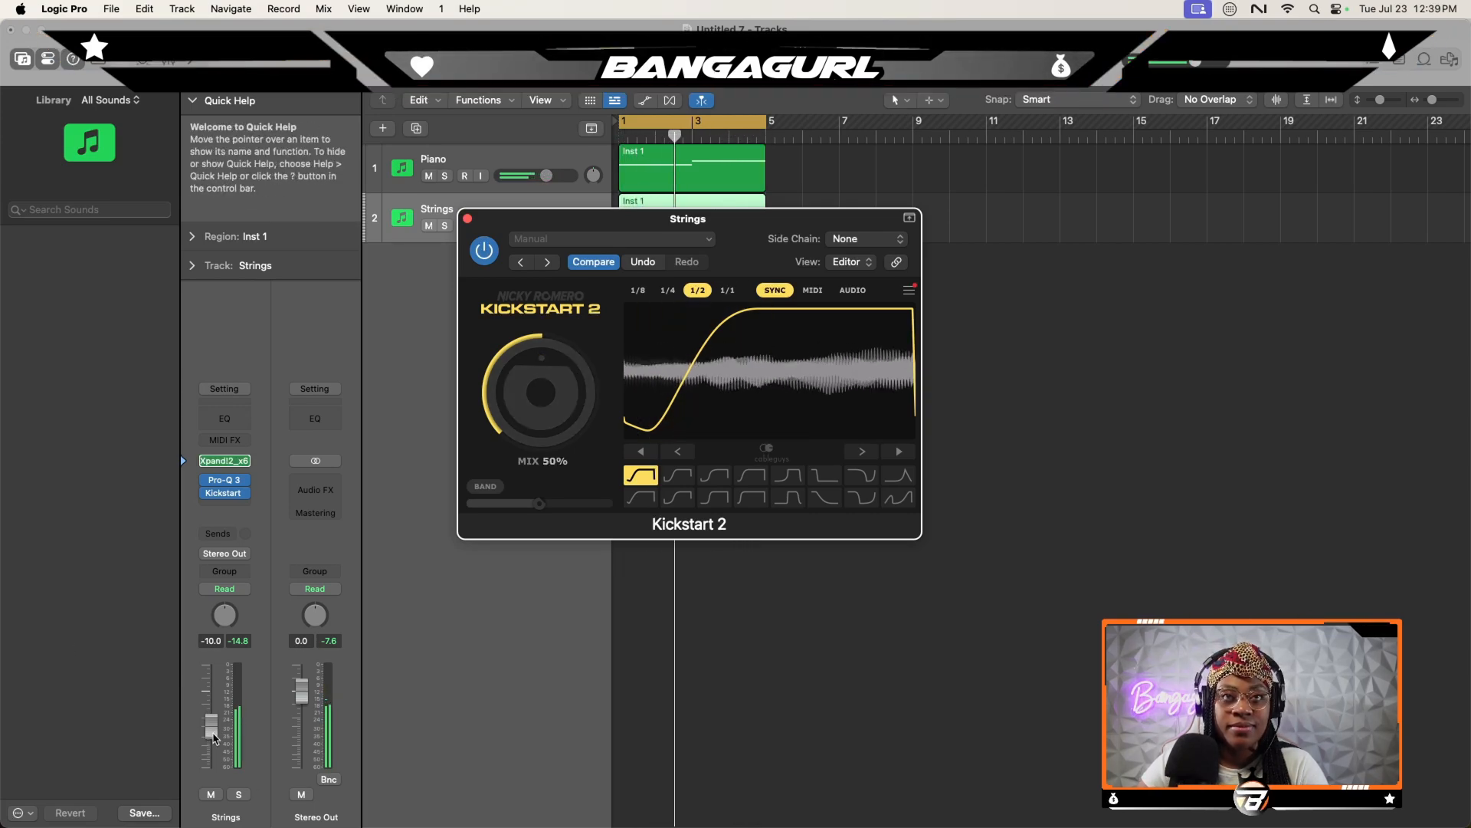
pyautogui.click(467, 218)
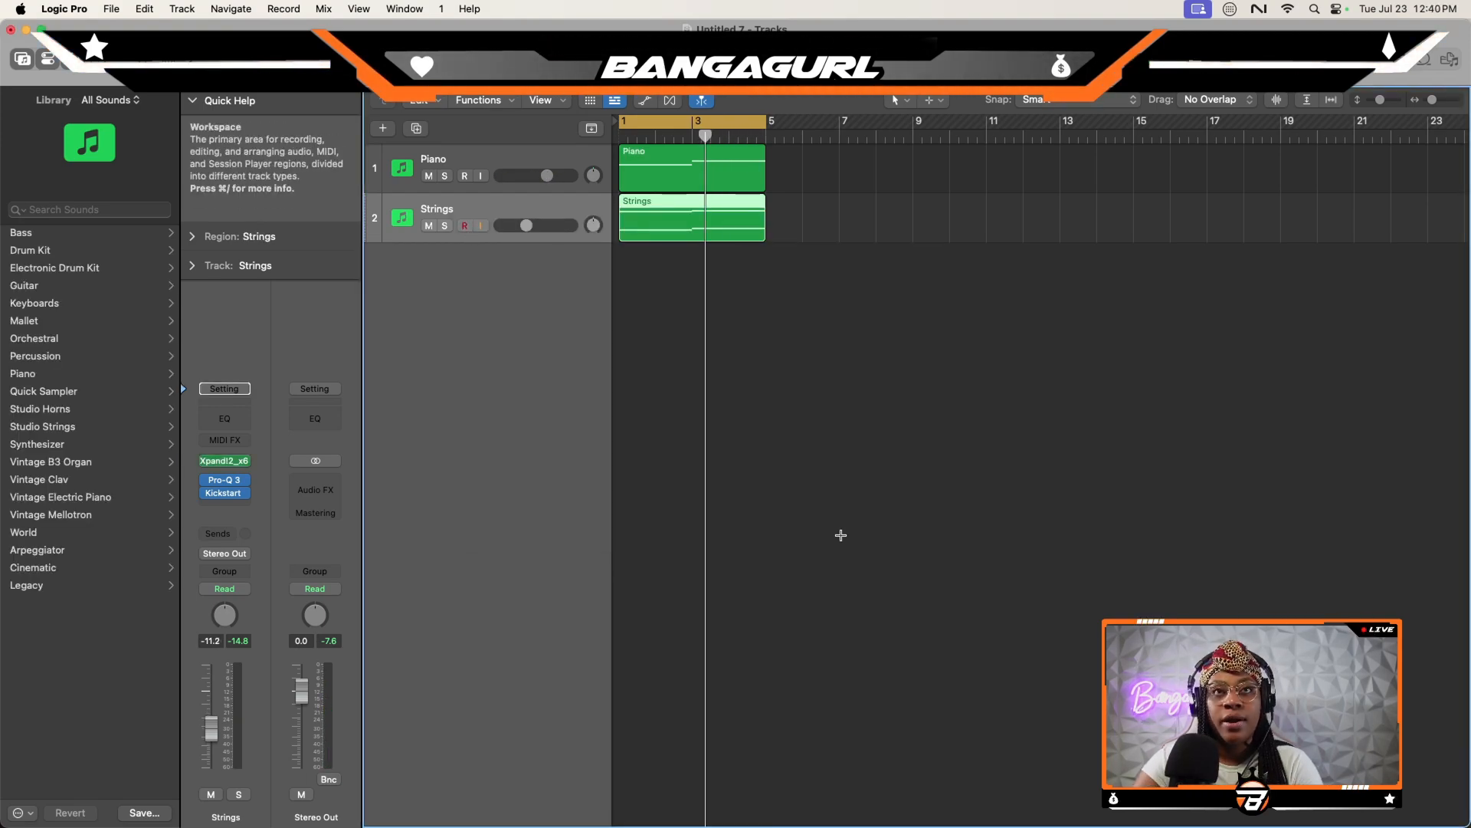
# - Create a third track with the Strings setup, copy the Strings region onto it, and open its Xpand!2 instrument
pyautogui.doubleClick(599, 319)
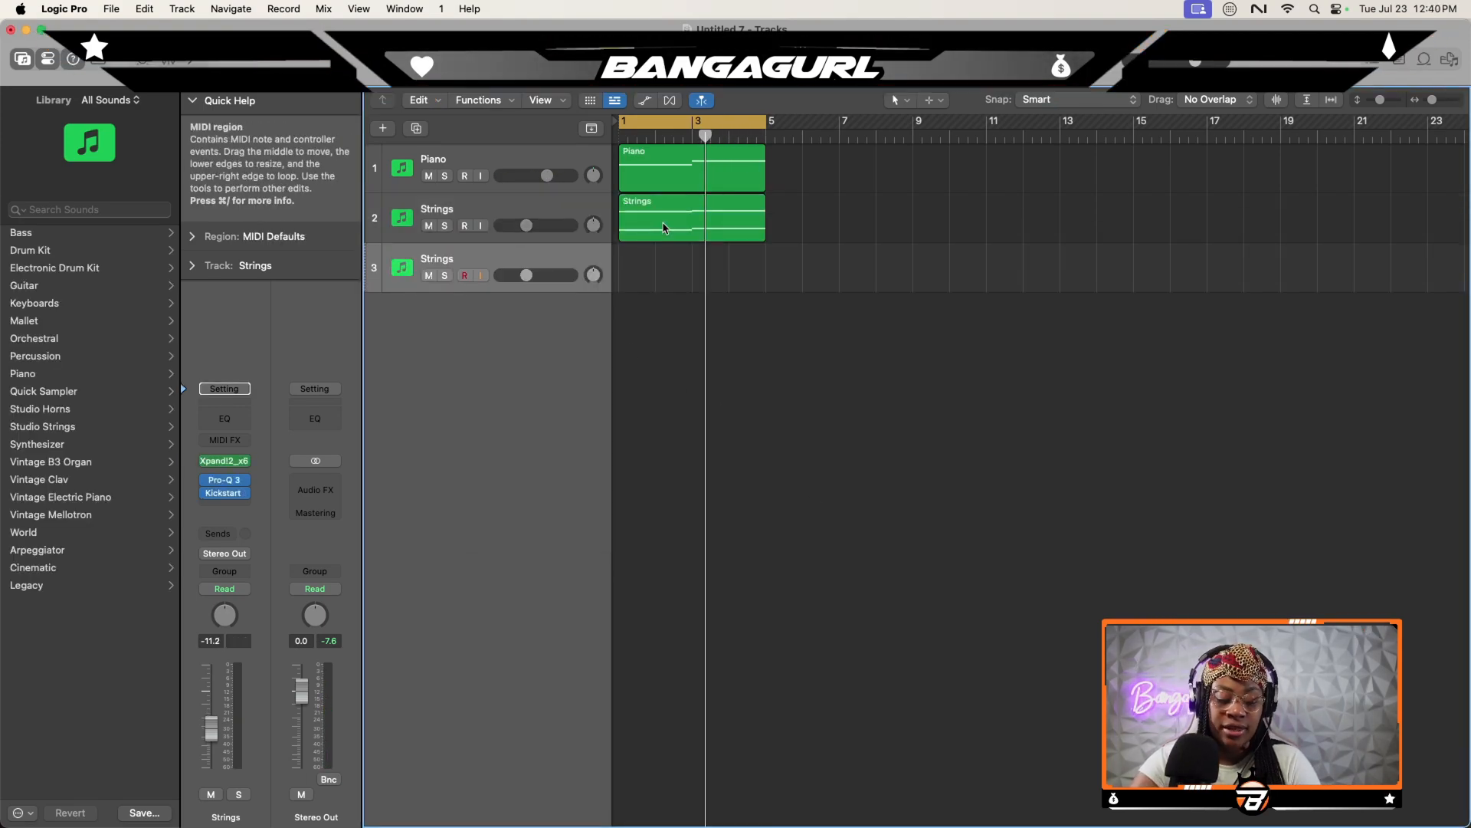
pyautogui.moveTo(664, 228); pyautogui.dragTo(666, 257)
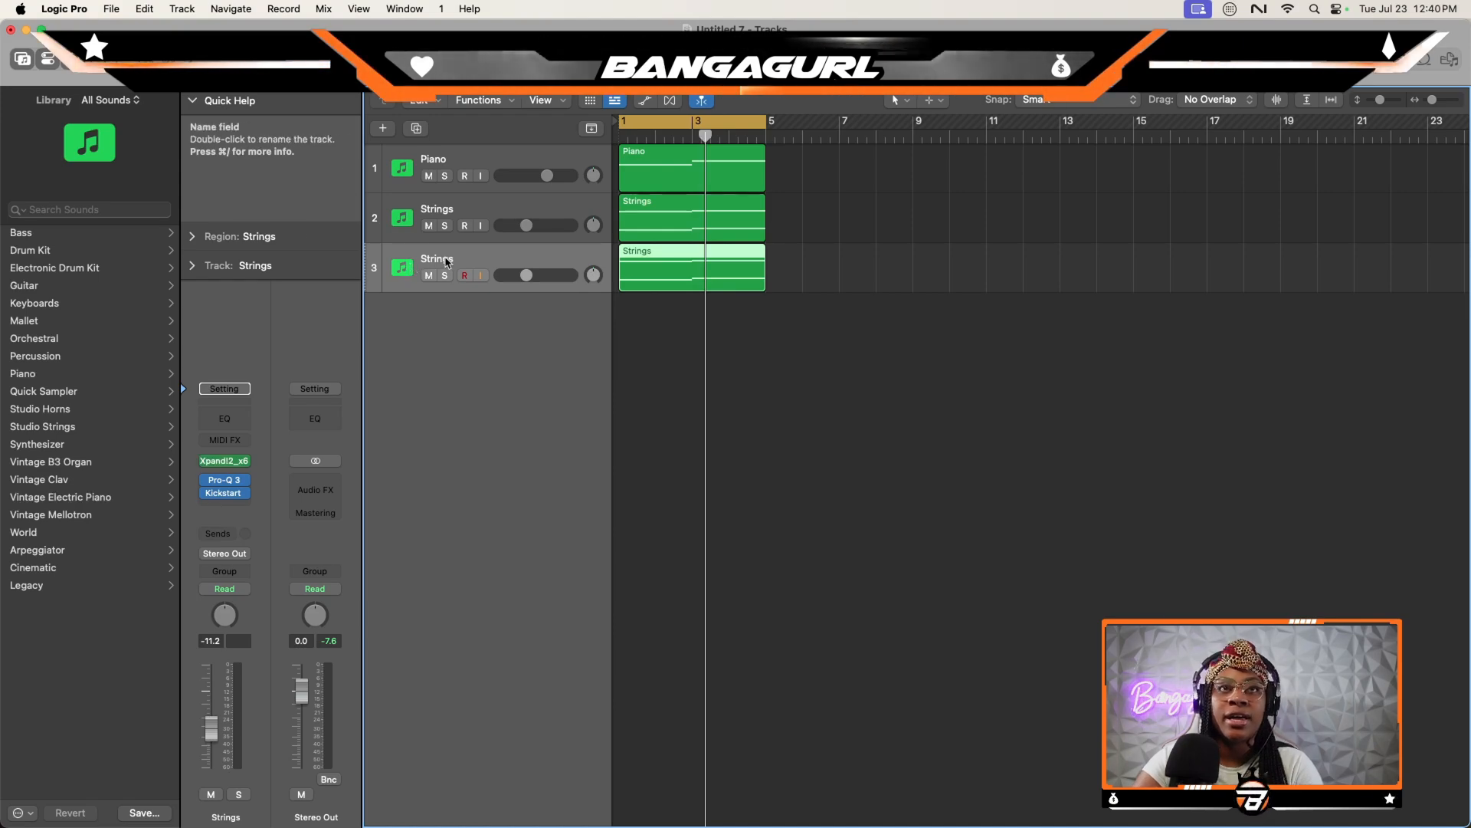
pyautogui.click(224, 461)
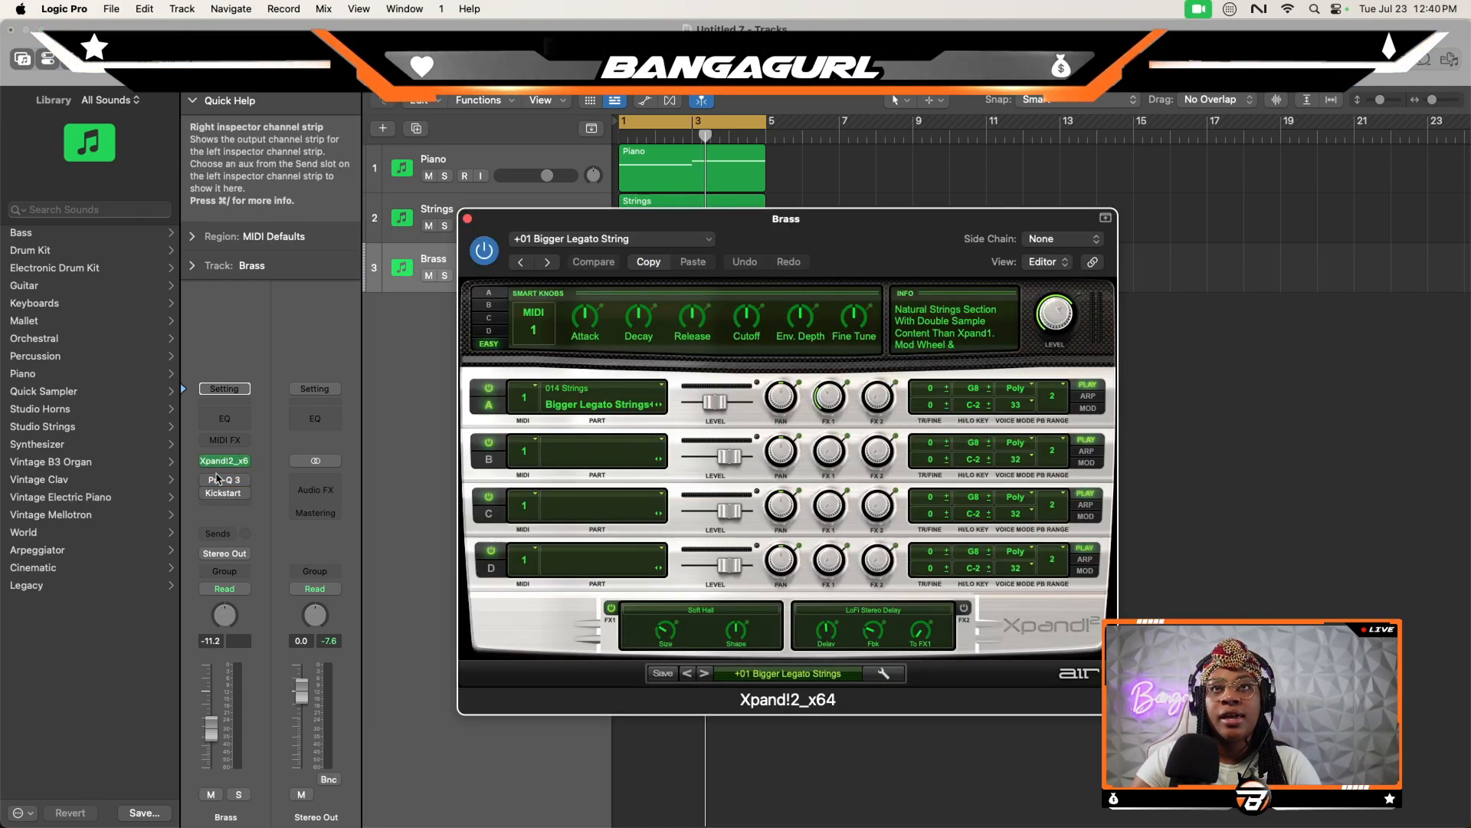
pyautogui.moveTo(834, 233); pyautogui.dragTo(819, 83)
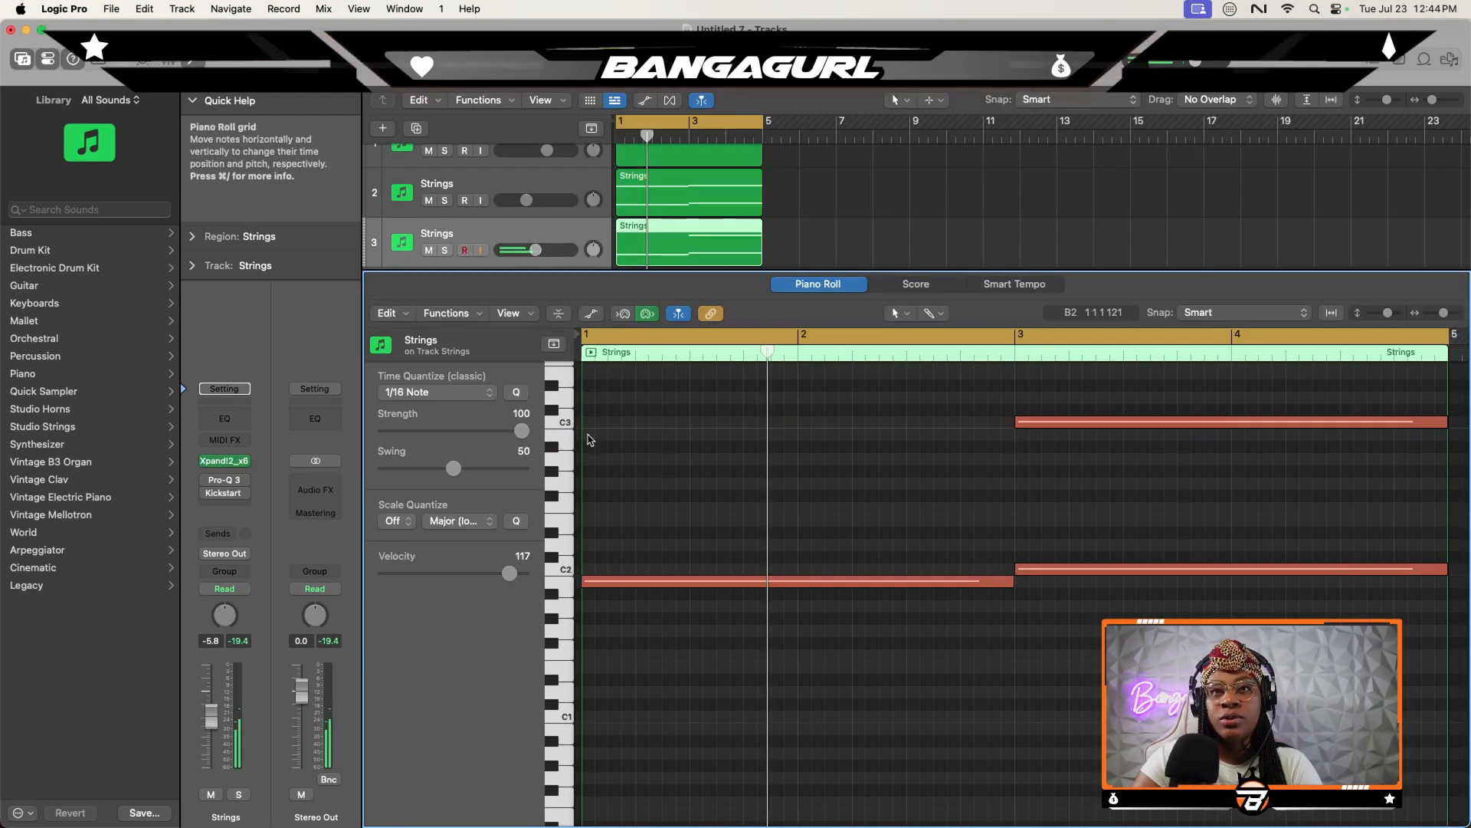
# - Add eight short B2 notes to the third track's region, one on each beat of bars 1 and 2
pyautogui.keyDown('super'); pyautogui.click(589, 435); pyautogui.keyUp('super')
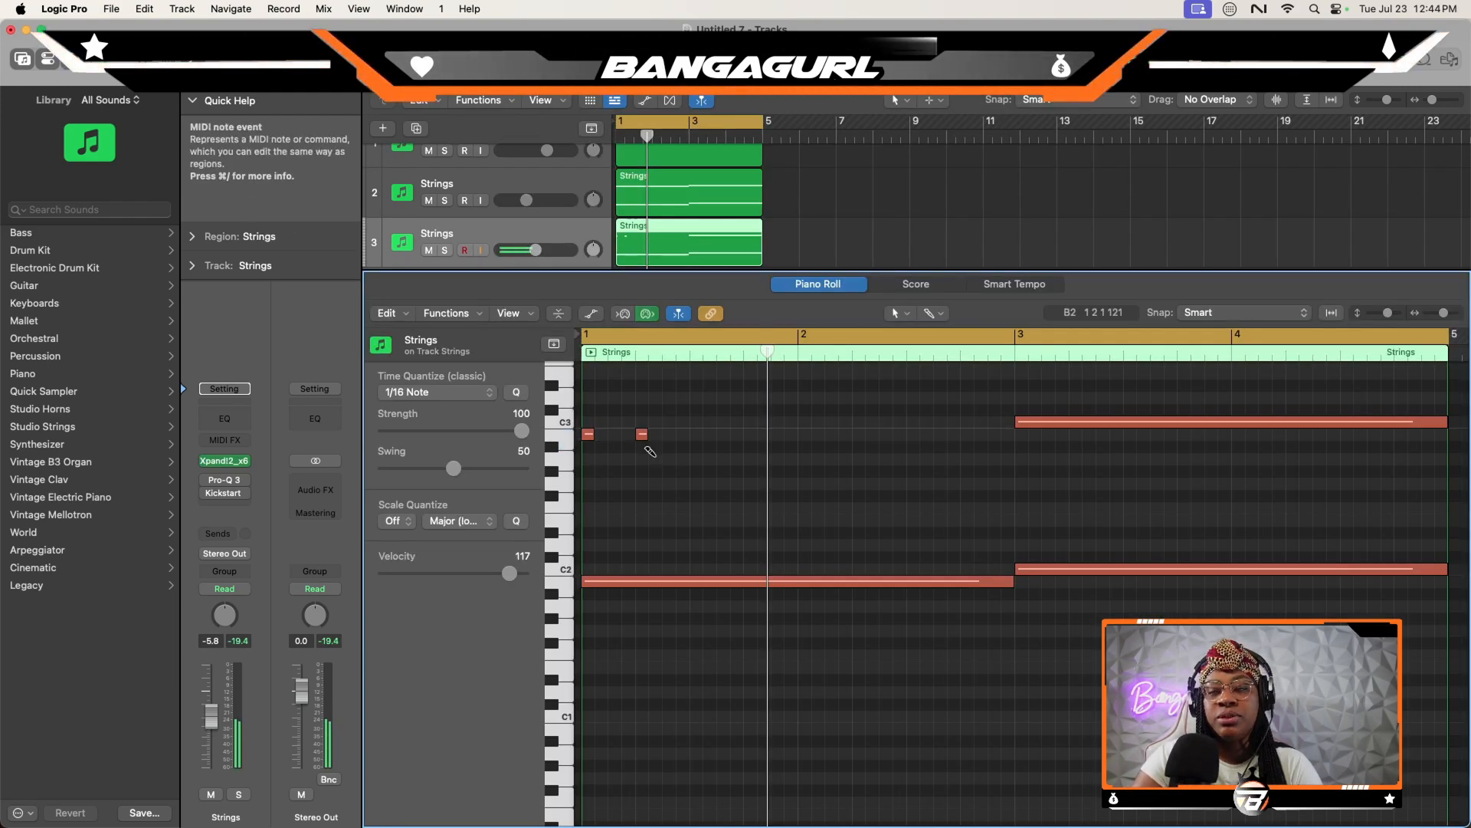
pyautogui.keyDown('super'); pyautogui.click(696, 434); pyautogui.keyUp('super')
pyautogui.keyDown('super'); pyautogui.click(750, 435); pyautogui.keyUp('super')
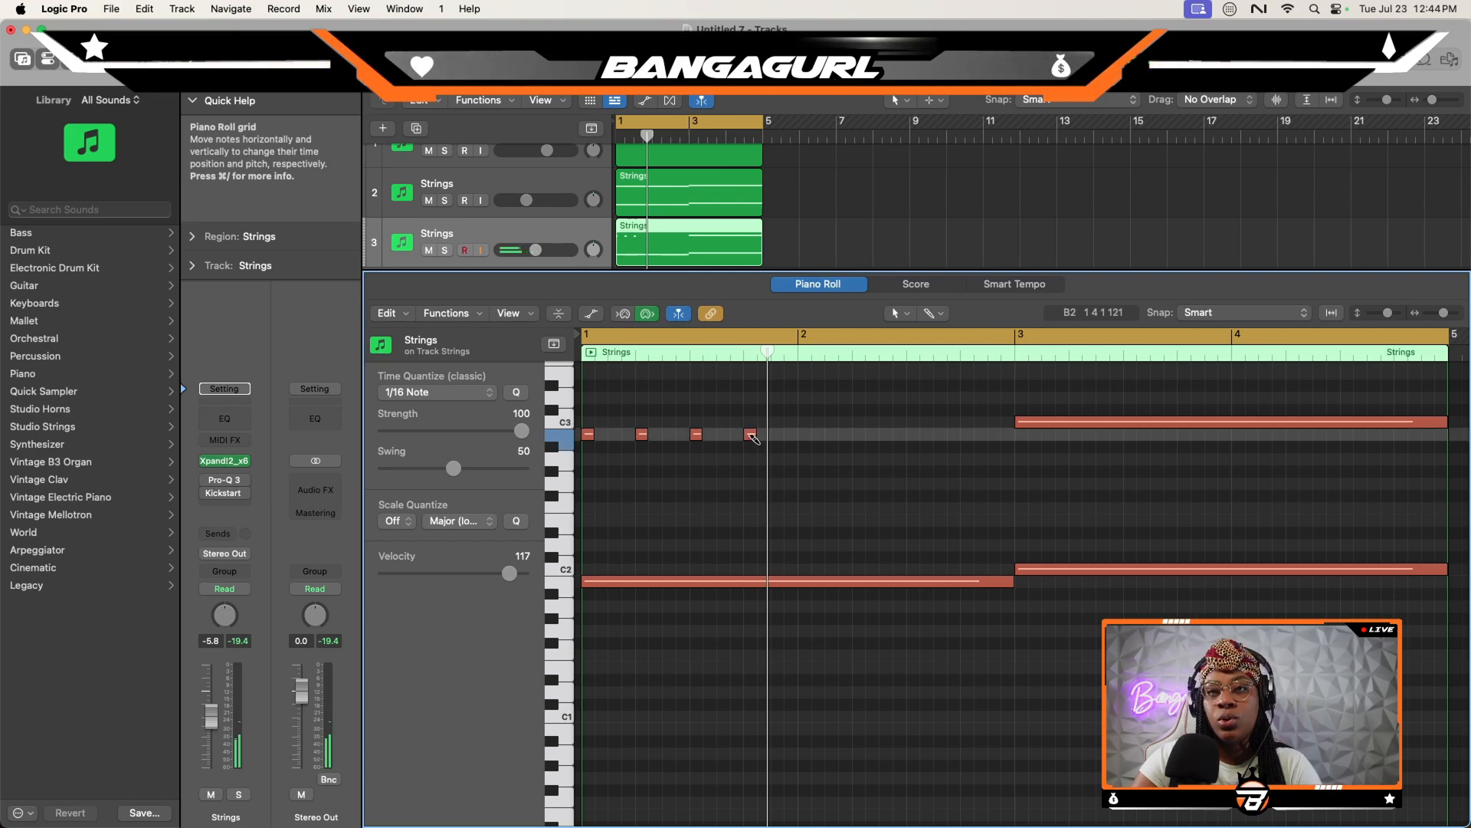
pyautogui.keyDown('super'); pyautogui.click(859, 435); pyautogui.keyUp('super')
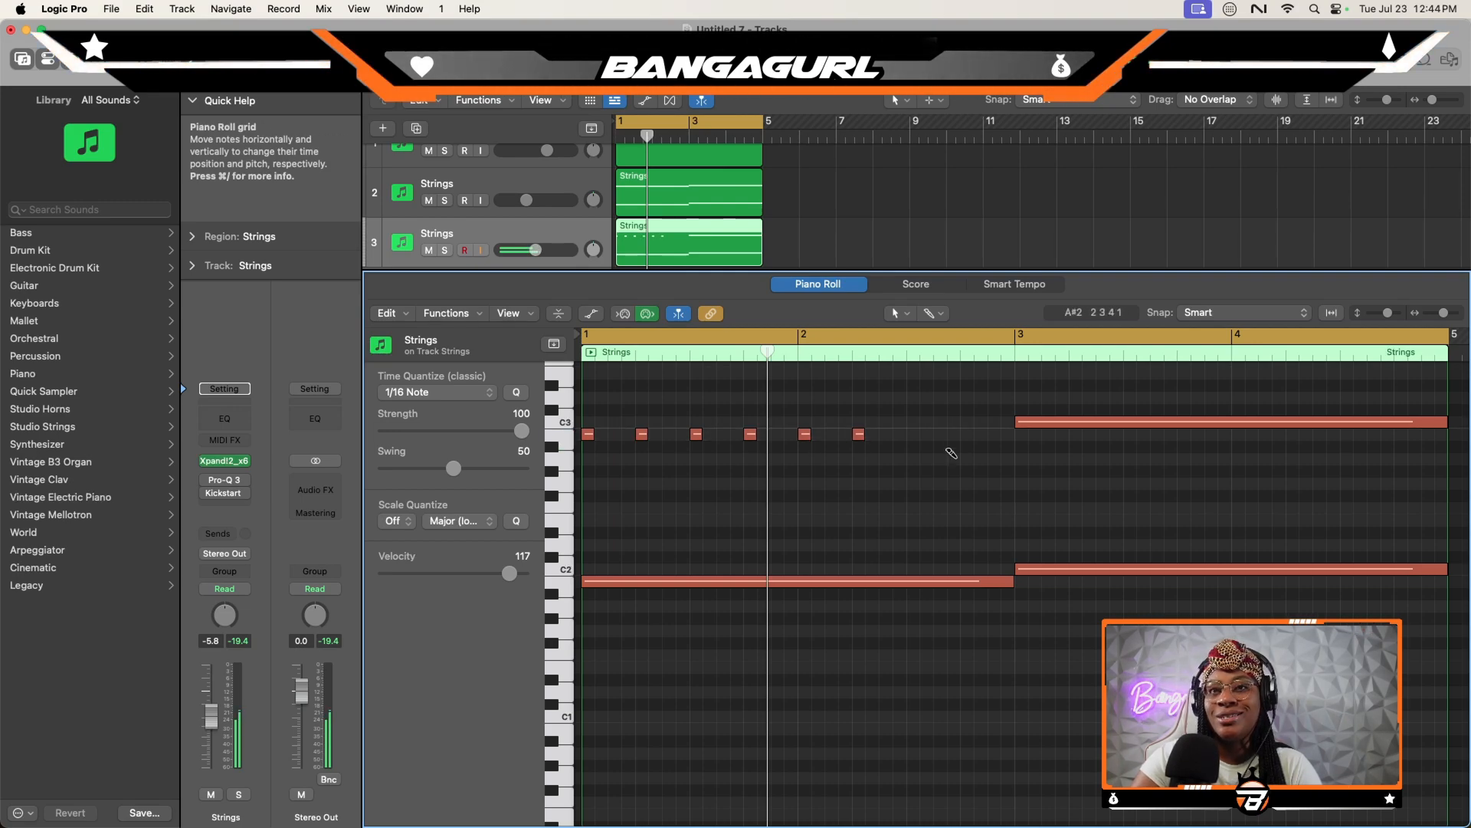
pyautogui.keyDown('super'); pyautogui.click(912, 435); pyautogui.keyUp('super')
pyautogui.keyDown('super'); pyautogui.click(967, 435); pyautogui.keyUp('super')
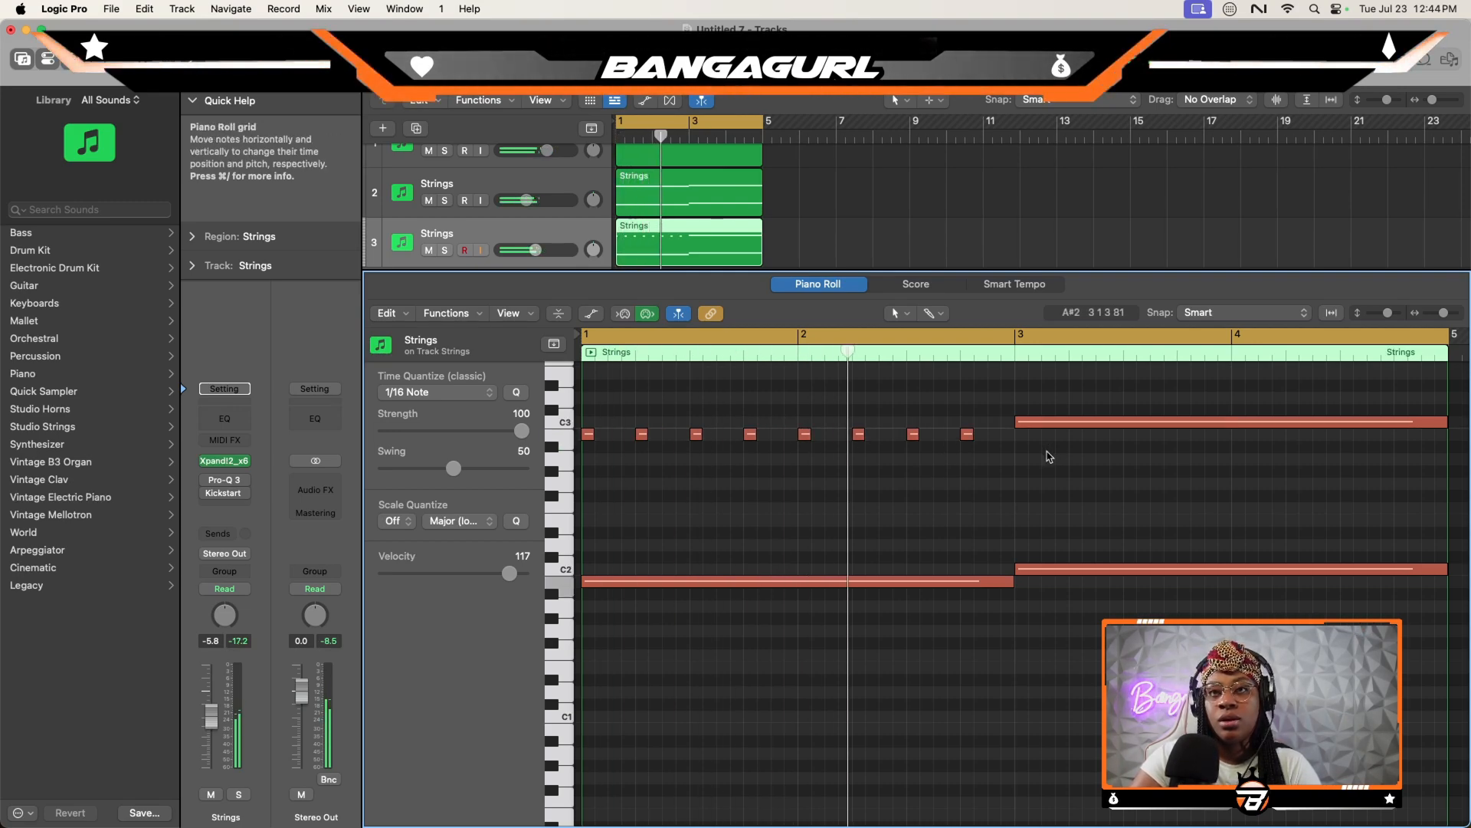
# - Replace the long C3 note in bars 3 and 4 with eight short C3 notes, one on each beat
pyautogui.keyDown('super'); pyautogui.click(1027, 423); pyautogui.keyUp('super')
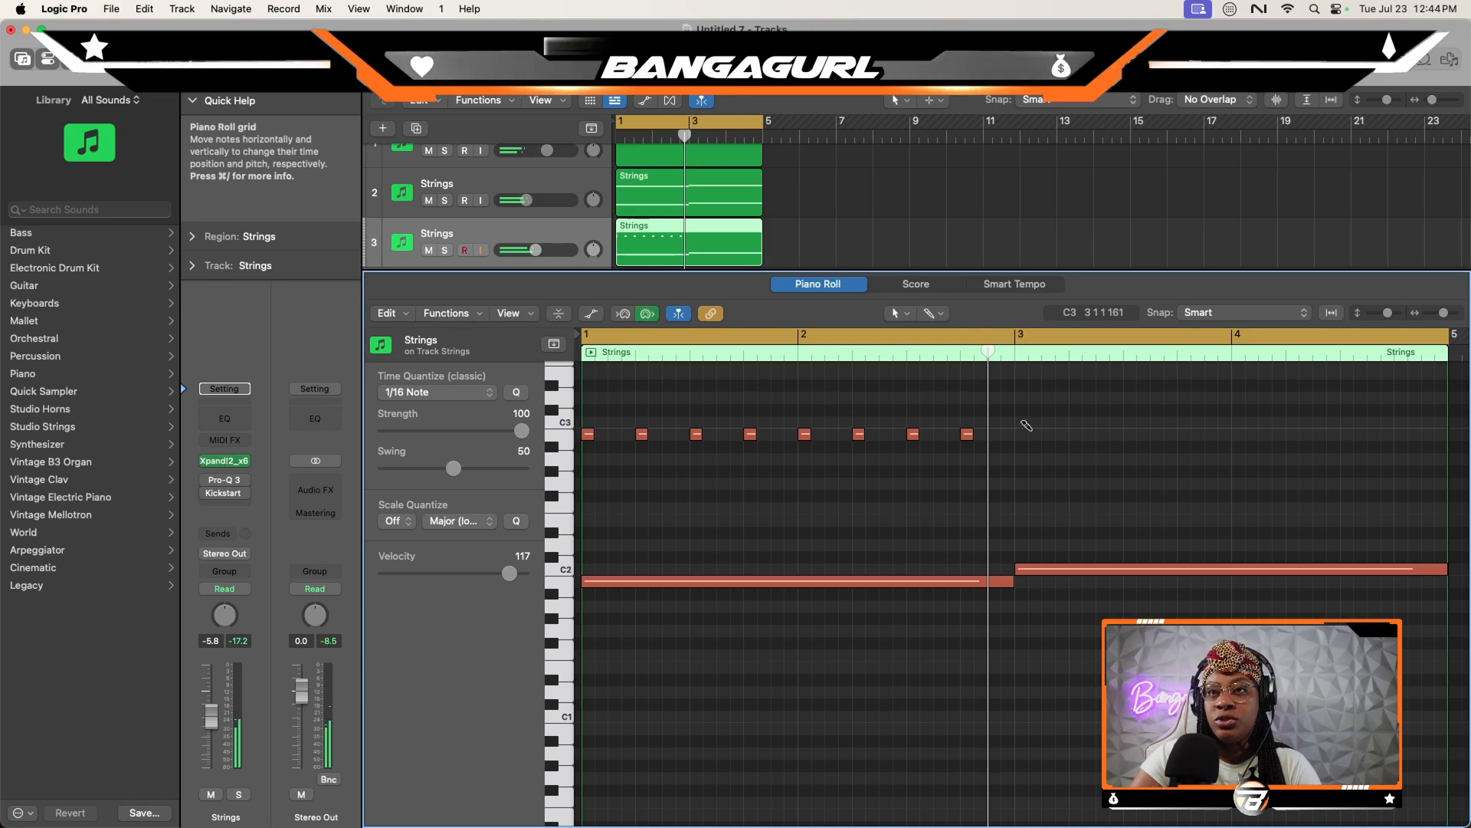
pyautogui.keyDown('super'); pyautogui.click(1184, 423); pyautogui.keyUp('super')
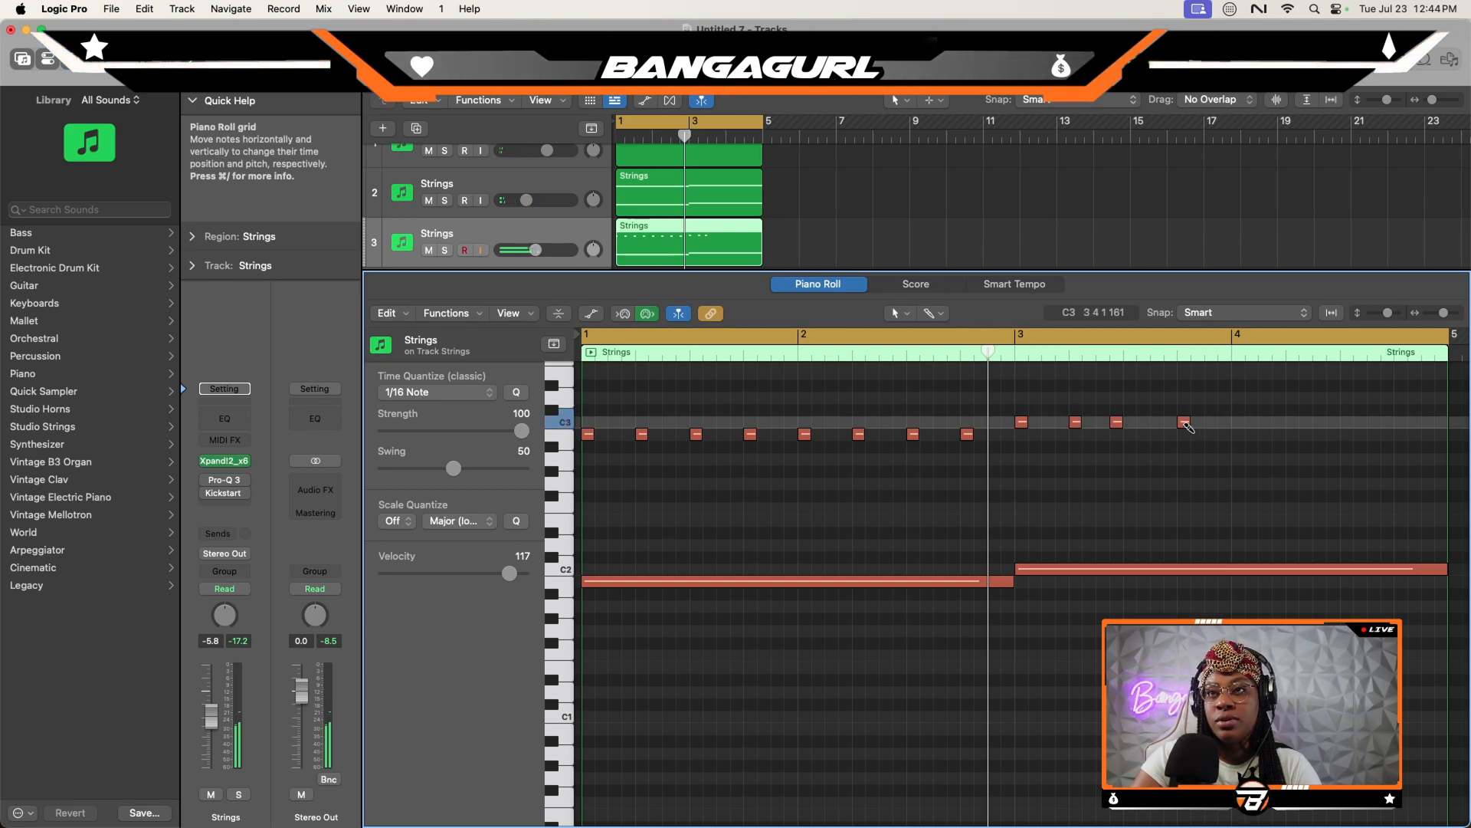
pyautogui.keyDown('super'); pyautogui.click(1186, 421); pyautogui.keyUp('super')
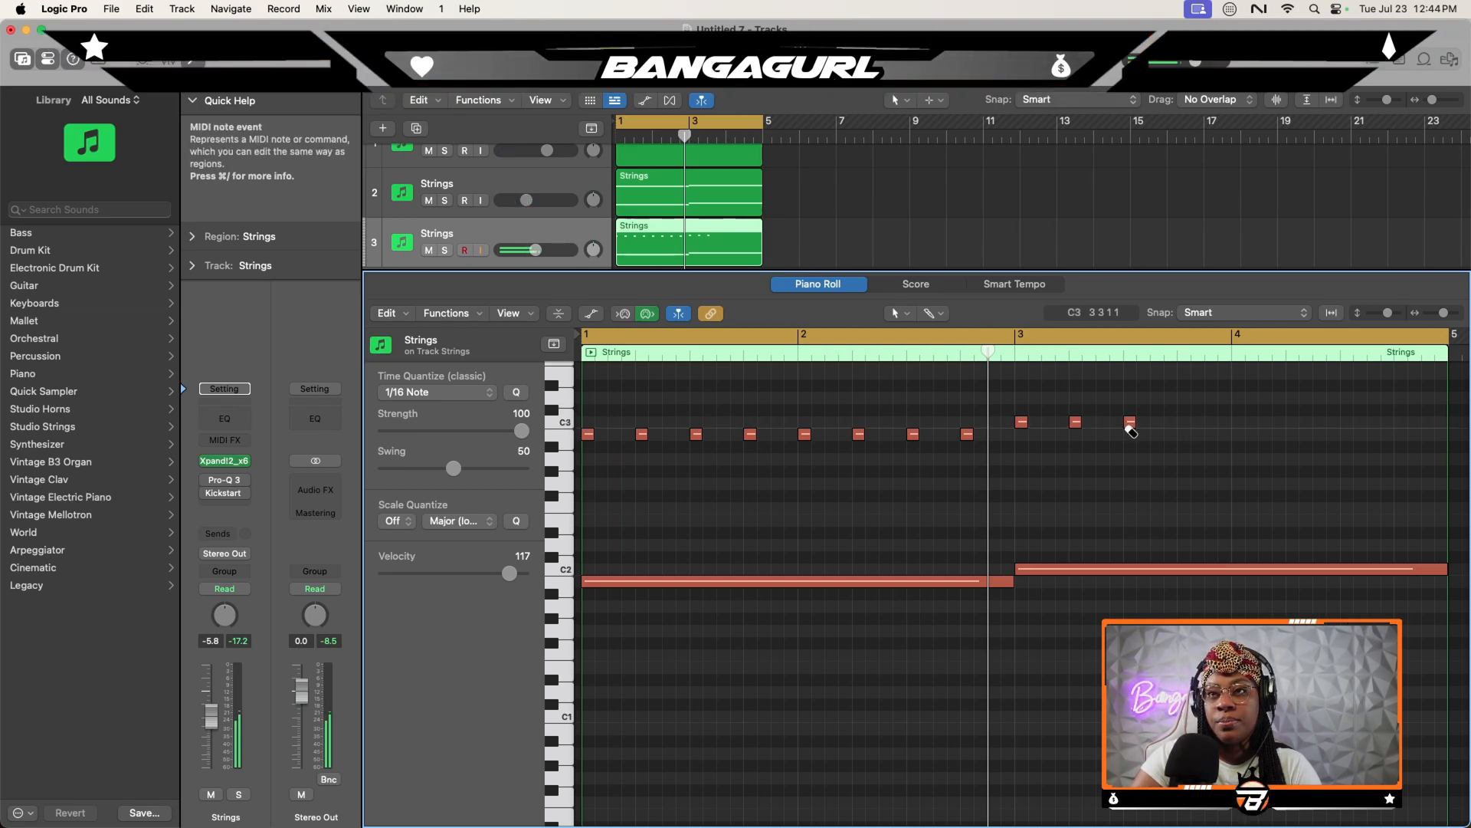
pyautogui.hscroll(3, 1125, 428)
pyautogui.keyDown('super'); pyautogui.click(1054, 422); pyautogui.keyUp('super')
pyautogui.keyDown('super'); pyautogui.click(1108, 421); pyautogui.keyUp('super')
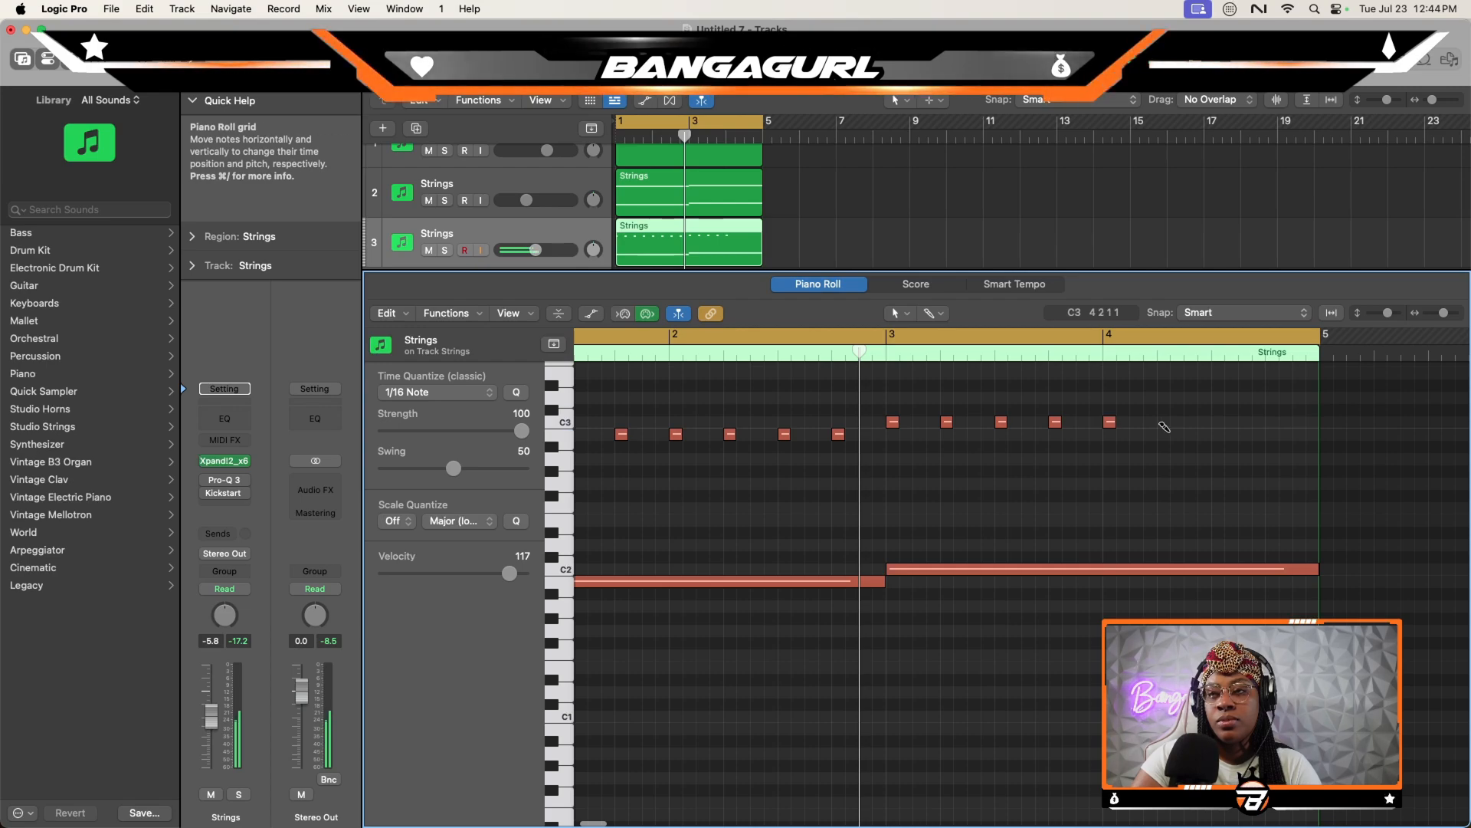
pyautogui.keyDown('super'); pyautogui.click(1162, 422); pyautogui.keyUp('super')
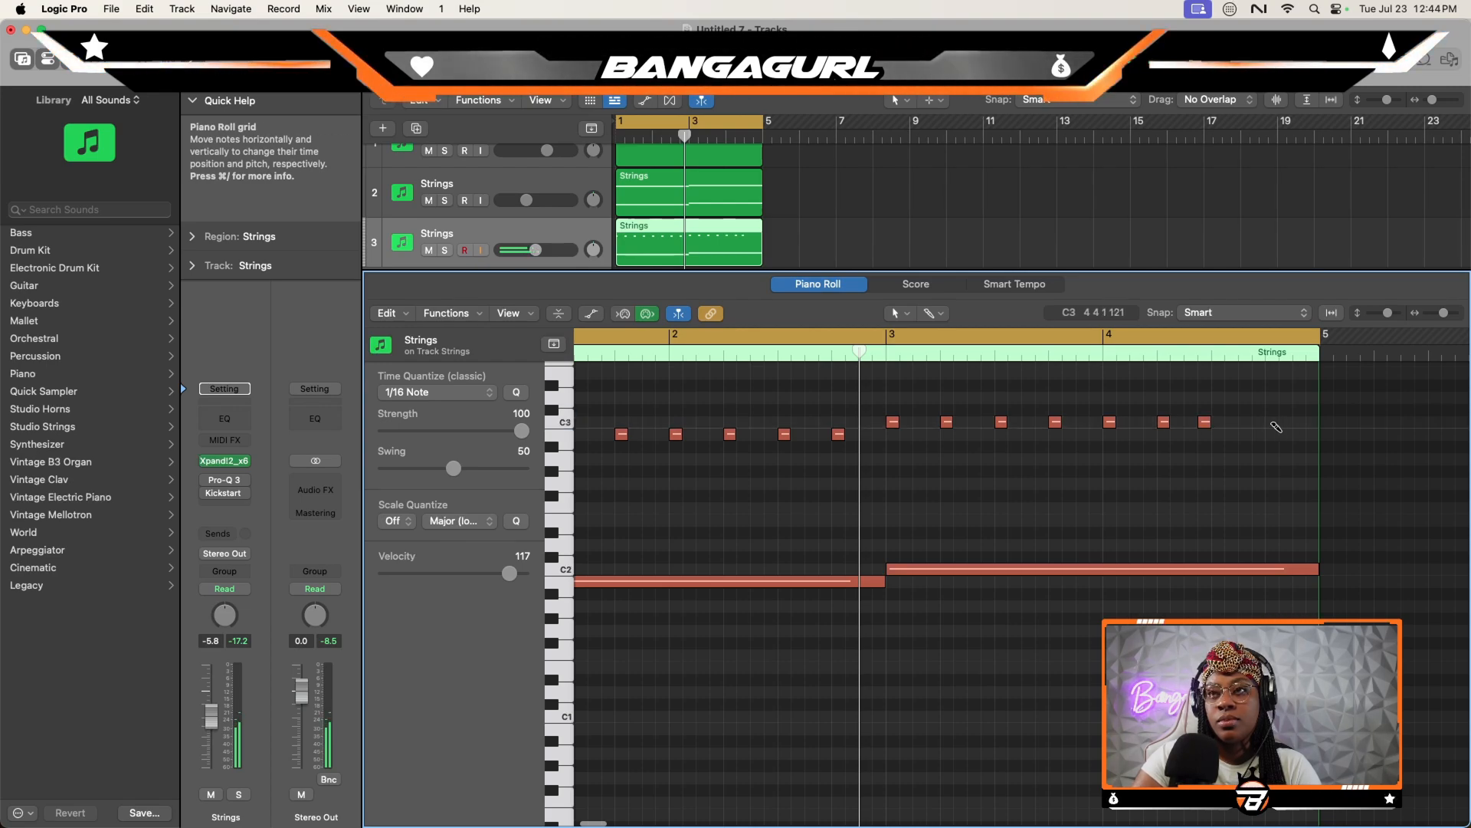
pyautogui.keyDown('super'); pyautogui.click(1273, 423); pyautogui.keyUp('super')
pyautogui.hscroll(-3, 1173, 449)
pyautogui.hscroll(2, 1163, 449)
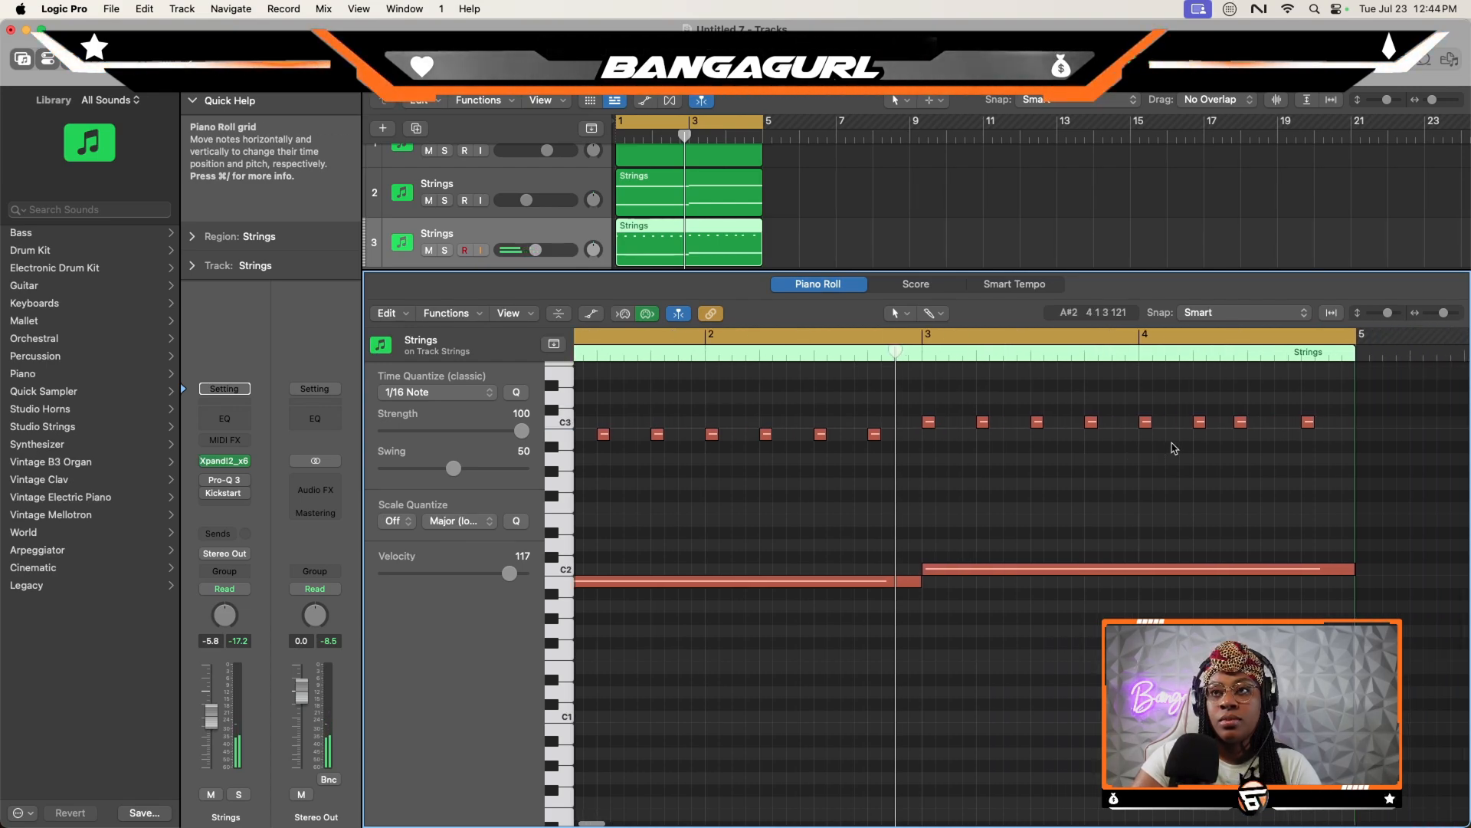
pyautogui.keyDown('super'); pyautogui.click(1241, 422); pyautogui.keyUp('super')
pyautogui.keyDown('super'); pyautogui.click(1255, 421); pyautogui.keyUp('super')
# - Add a short B2 note halfway between beat 4 of bar 1 and the start of bar 2, auditioning the loop with and without it
pyautogui.press('space')
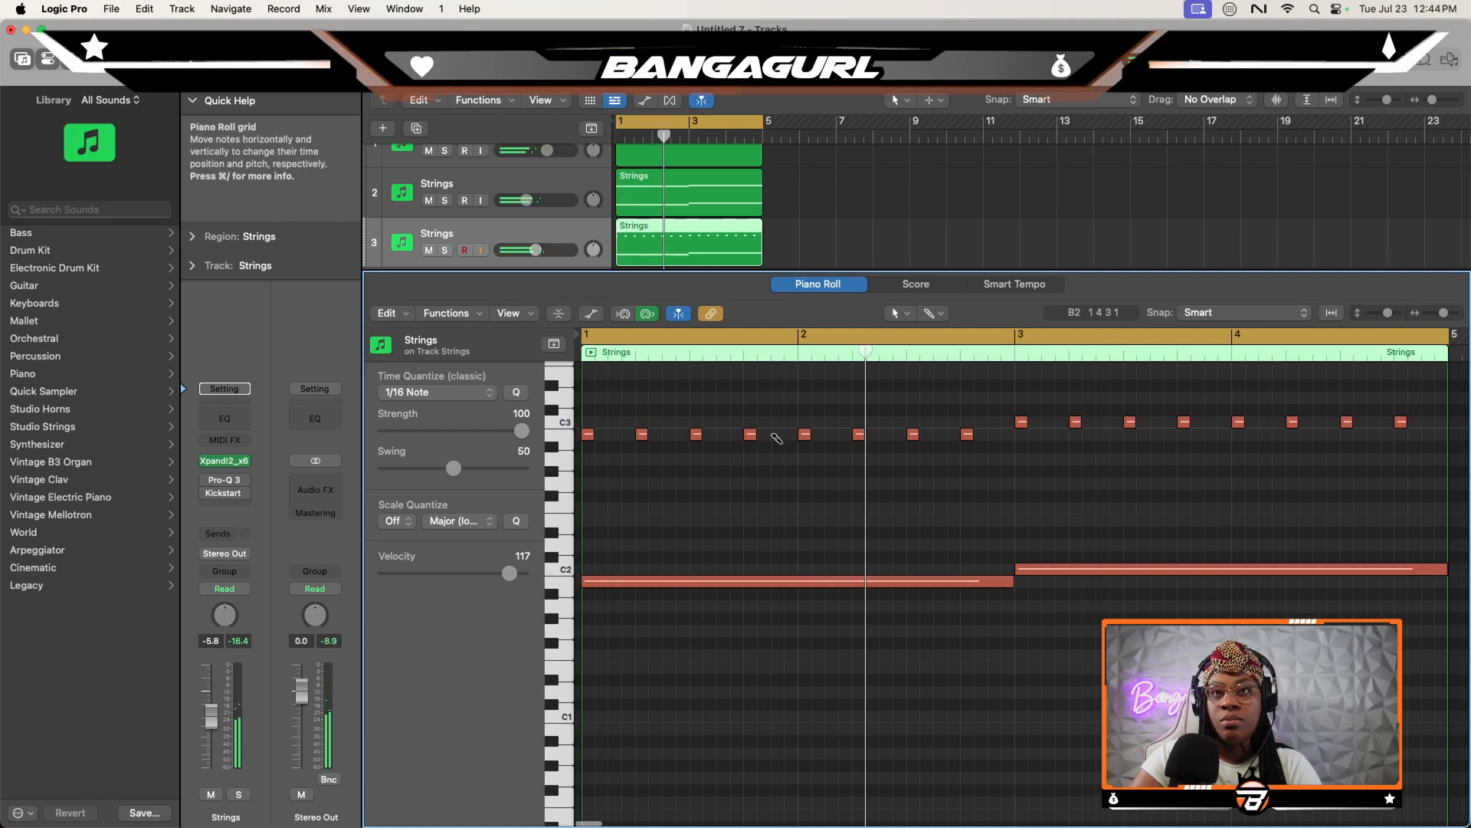
pyautogui.keyDown('super'); pyautogui.click(776, 433); pyautogui.keyUp('super')
pyautogui.press('space')
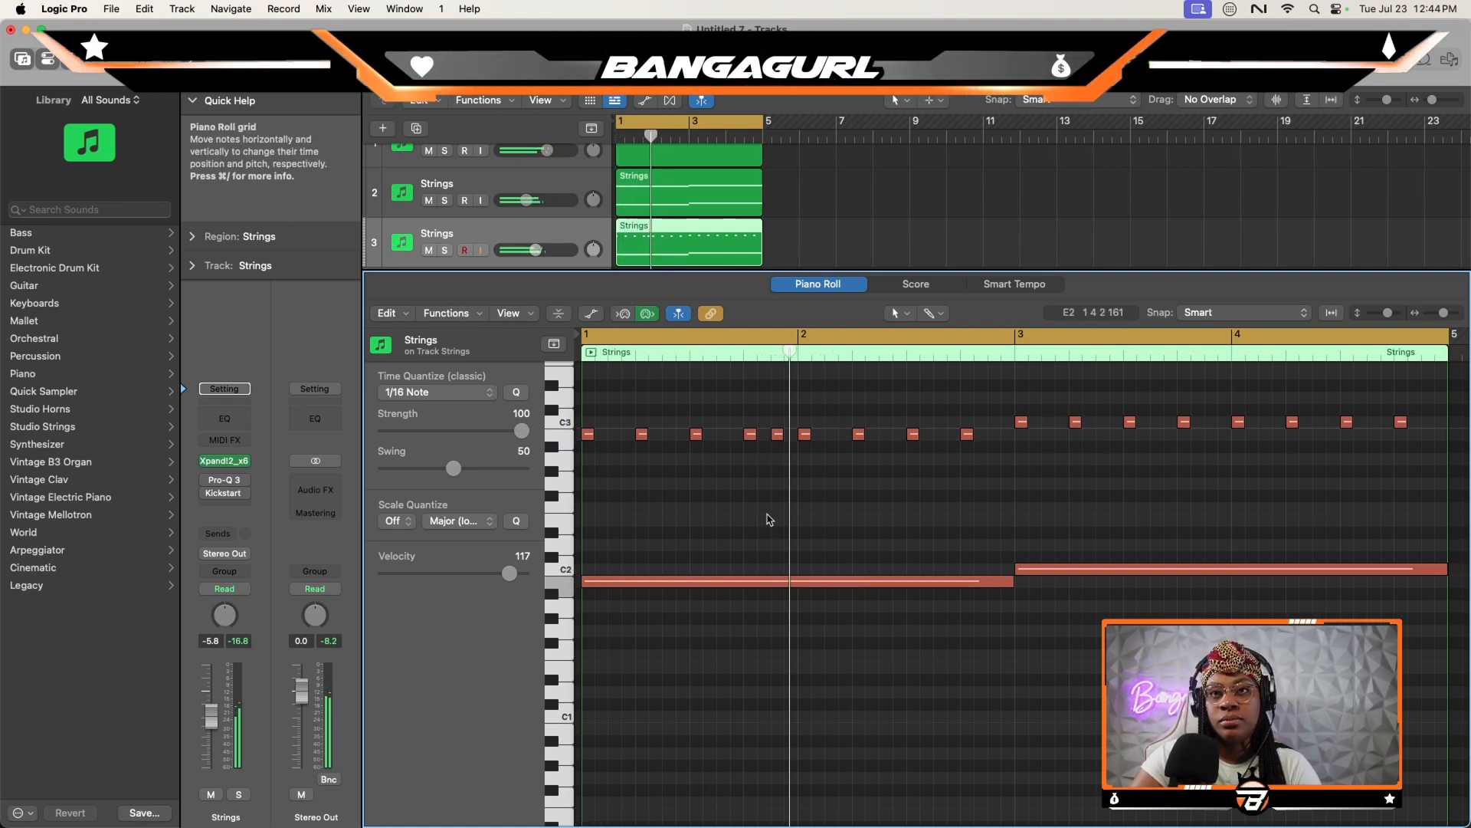
pyautogui.keyDown('super'); pyautogui.click(777, 433); pyautogui.keyUp('super')
pyautogui.press('space')
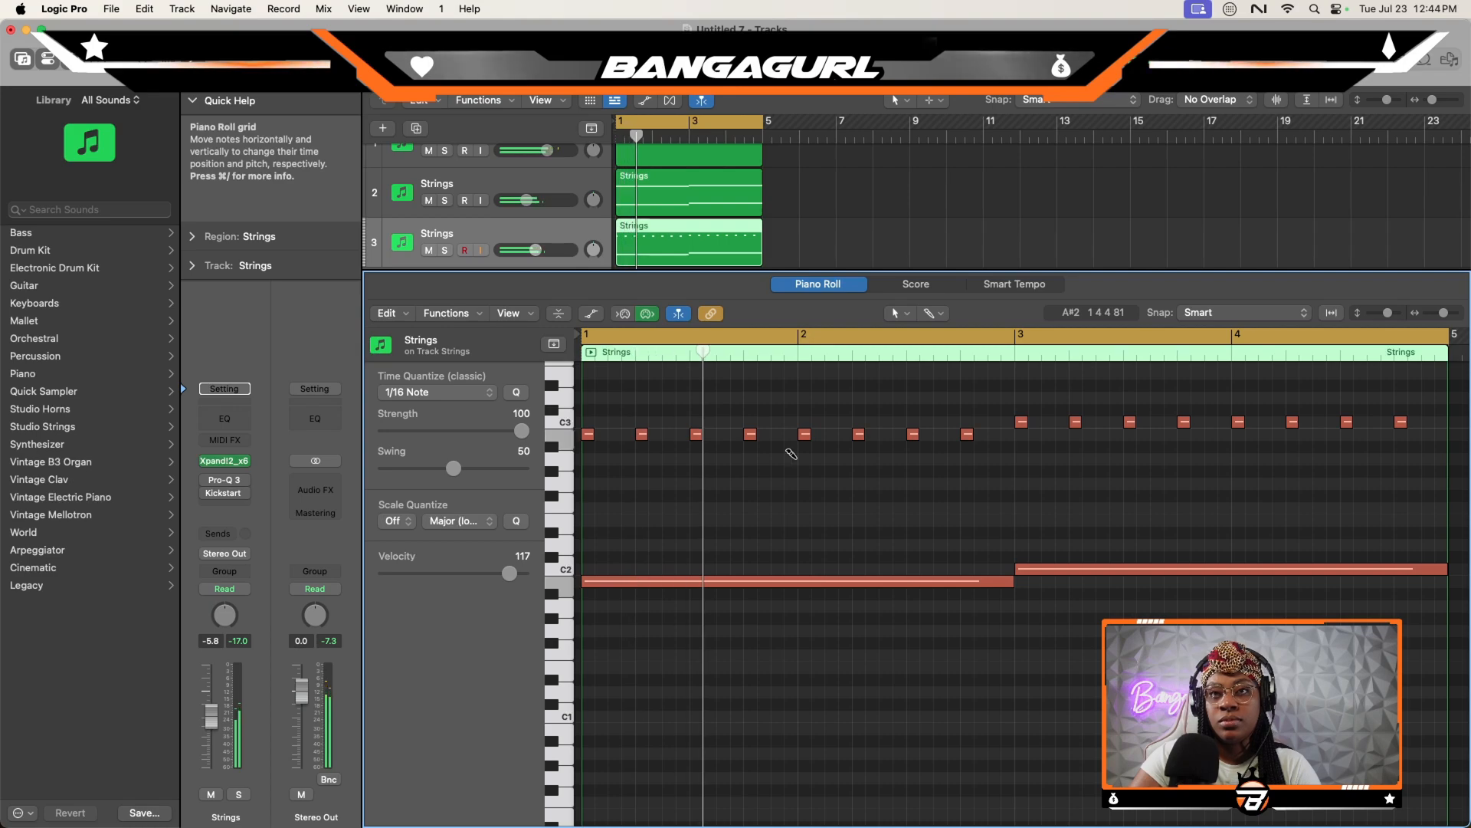
pyautogui.keyDown('super'); pyautogui.click(777, 434); pyautogui.keyUp('super')
pyautogui.press('space')
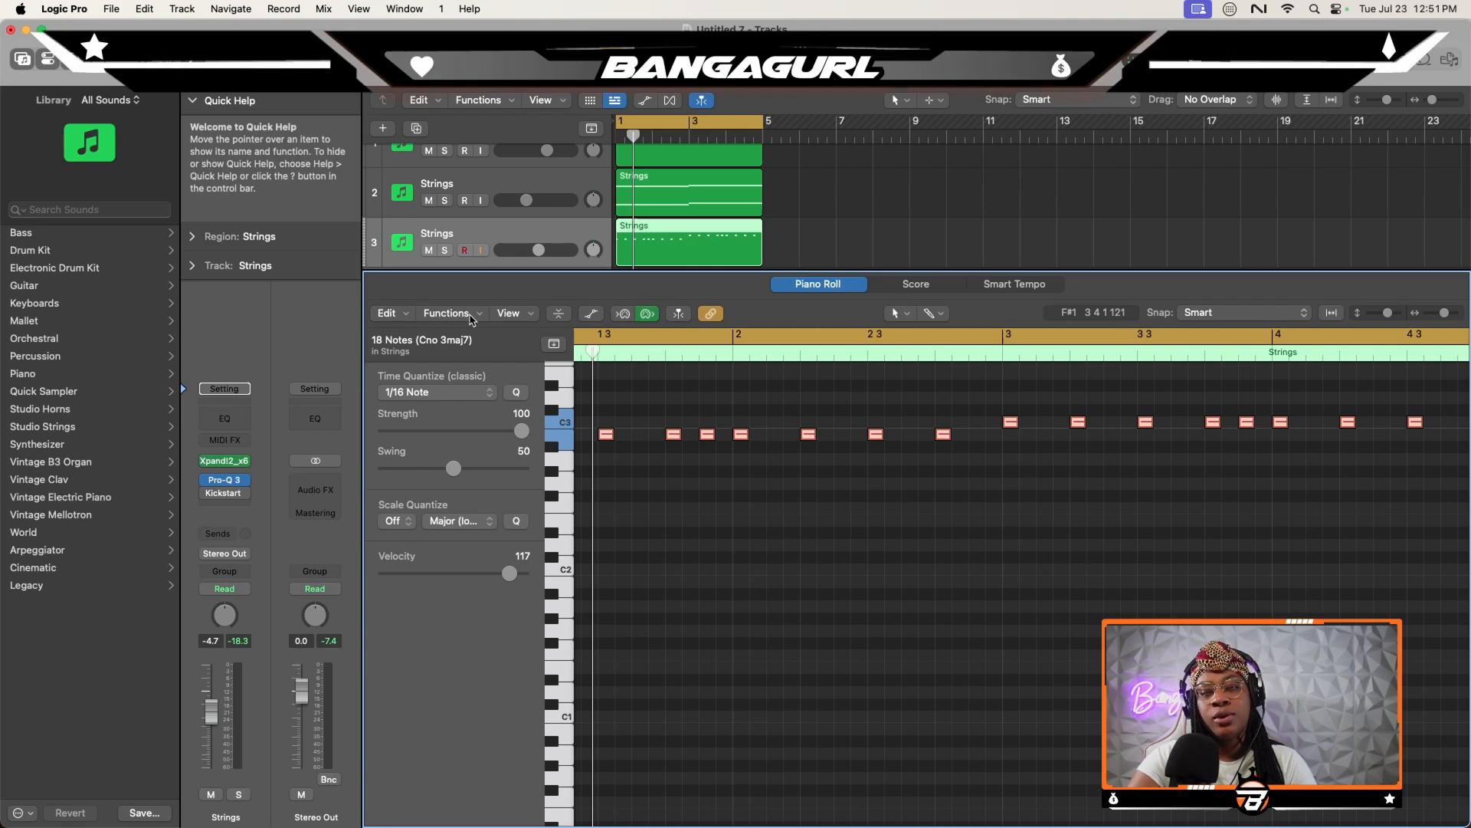
pyautogui.click(470, 316)
pyautogui.click(690, 386)
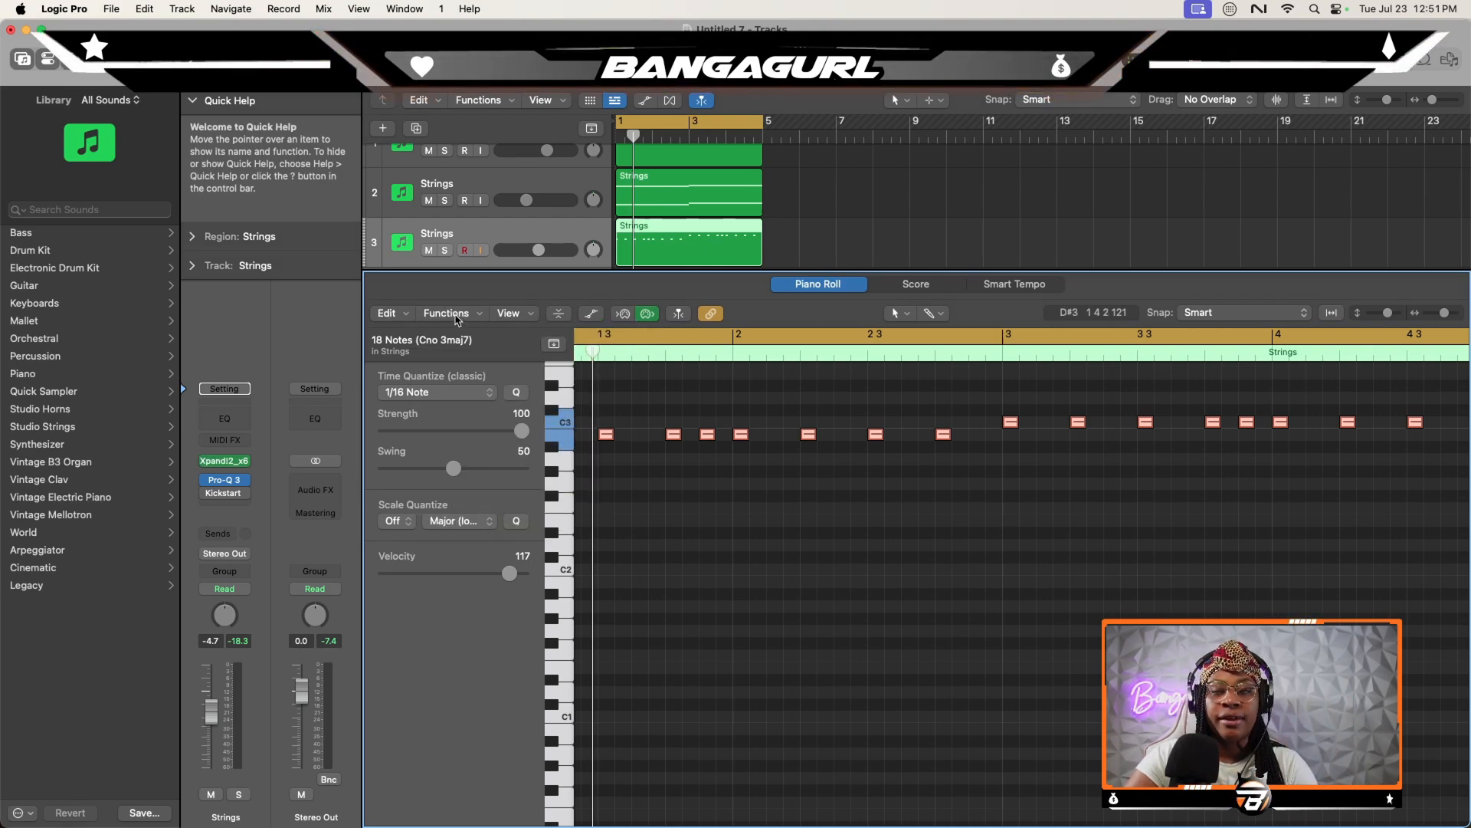
# - Randomize the velocities of the third track's short notes between 90 and 117 with the Random Velocity MIDI transform
pyautogui.click(443, 313)
pyautogui.moveTo(552, 480)
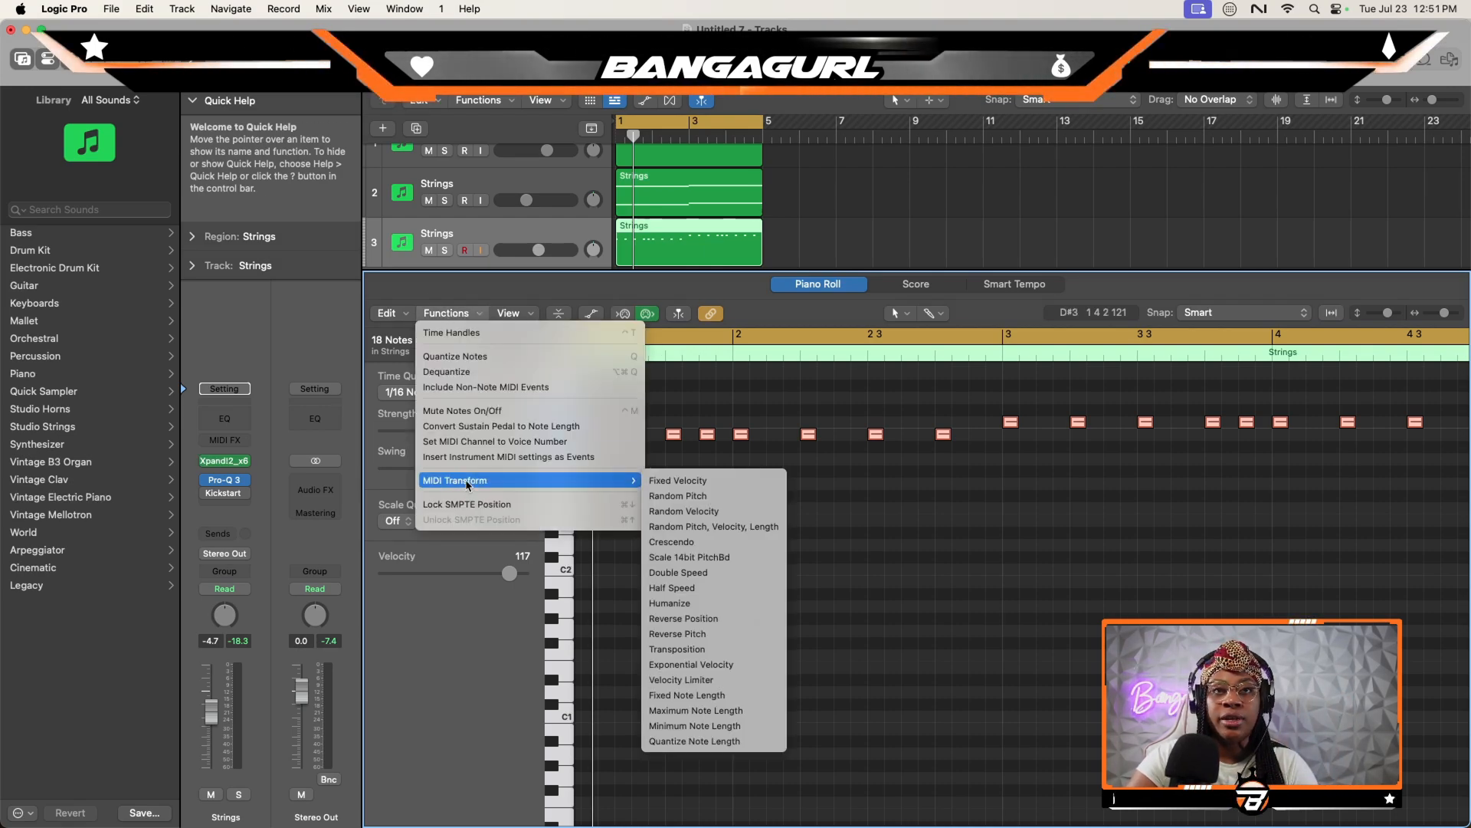
pyautogui.click(706, 511)
pyautogui.moveTo(623, 158); pyautogui.dragTo(690, 141)
pyautogui.click(953, 381)
pyautogui.write('1')
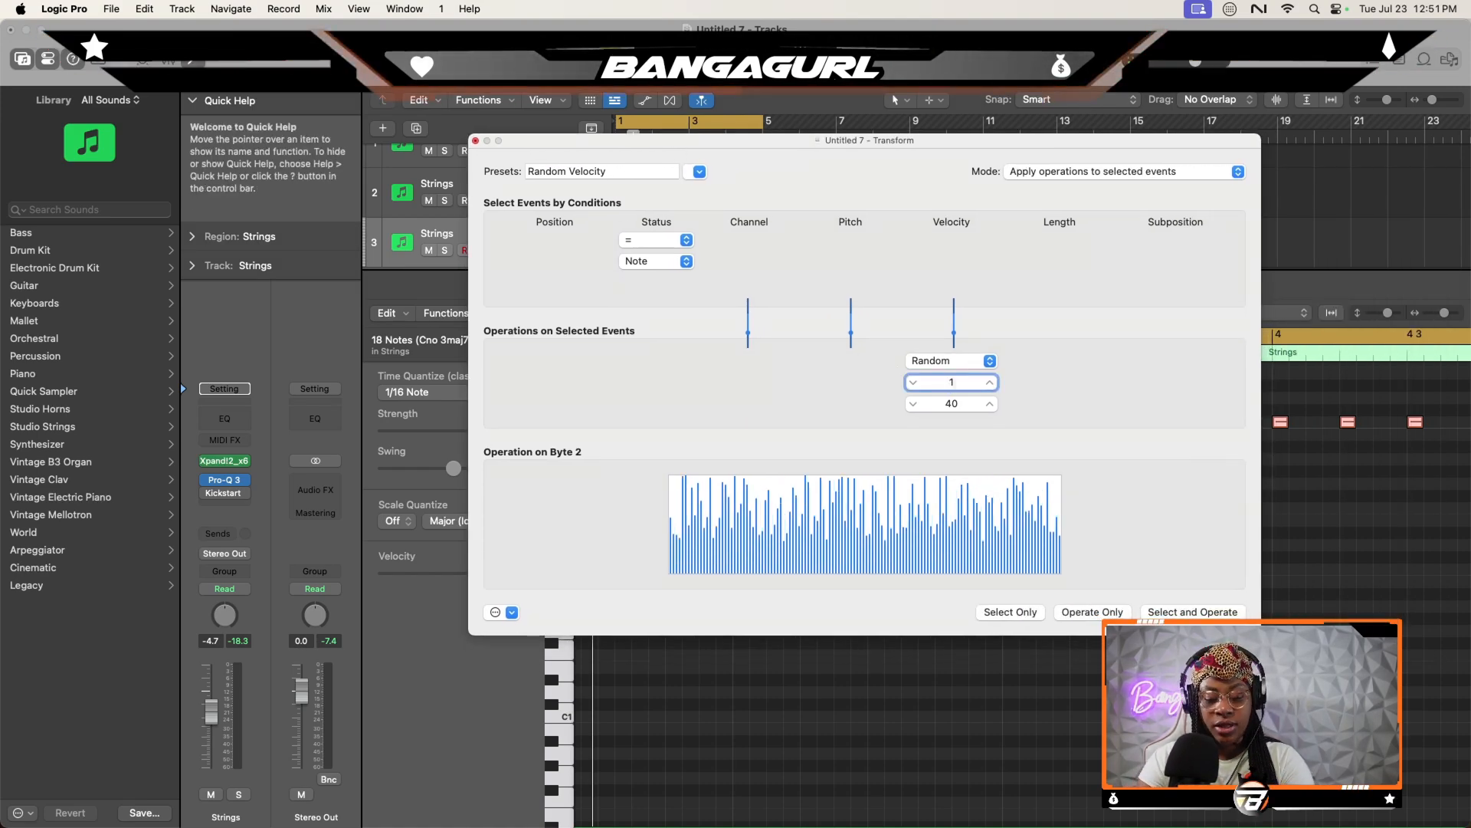
pyautogui.write('17')
pyautogui.press('Tab')
pyautogui.write('90')
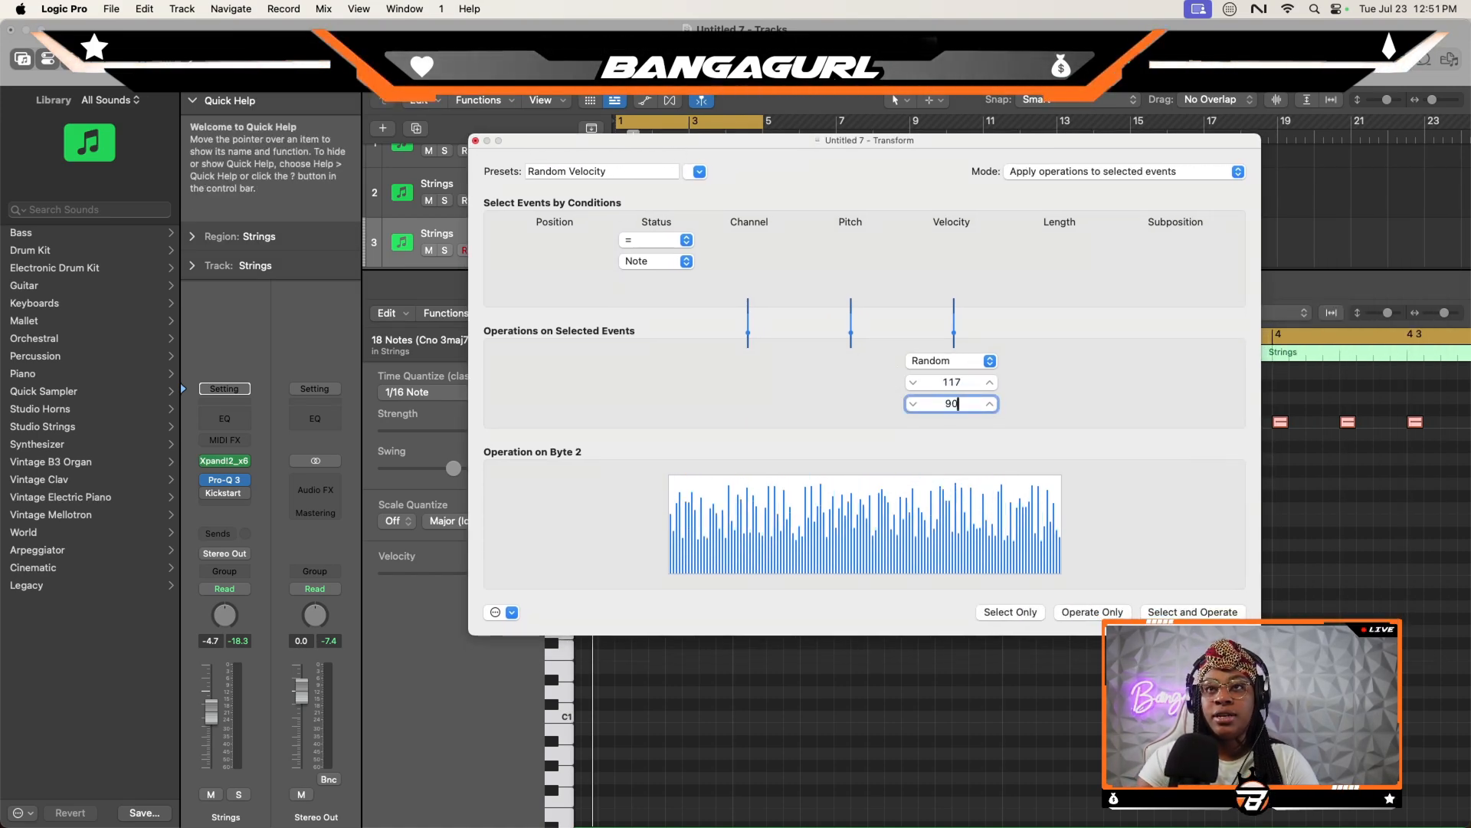
pyautogui.click(1199, 613)
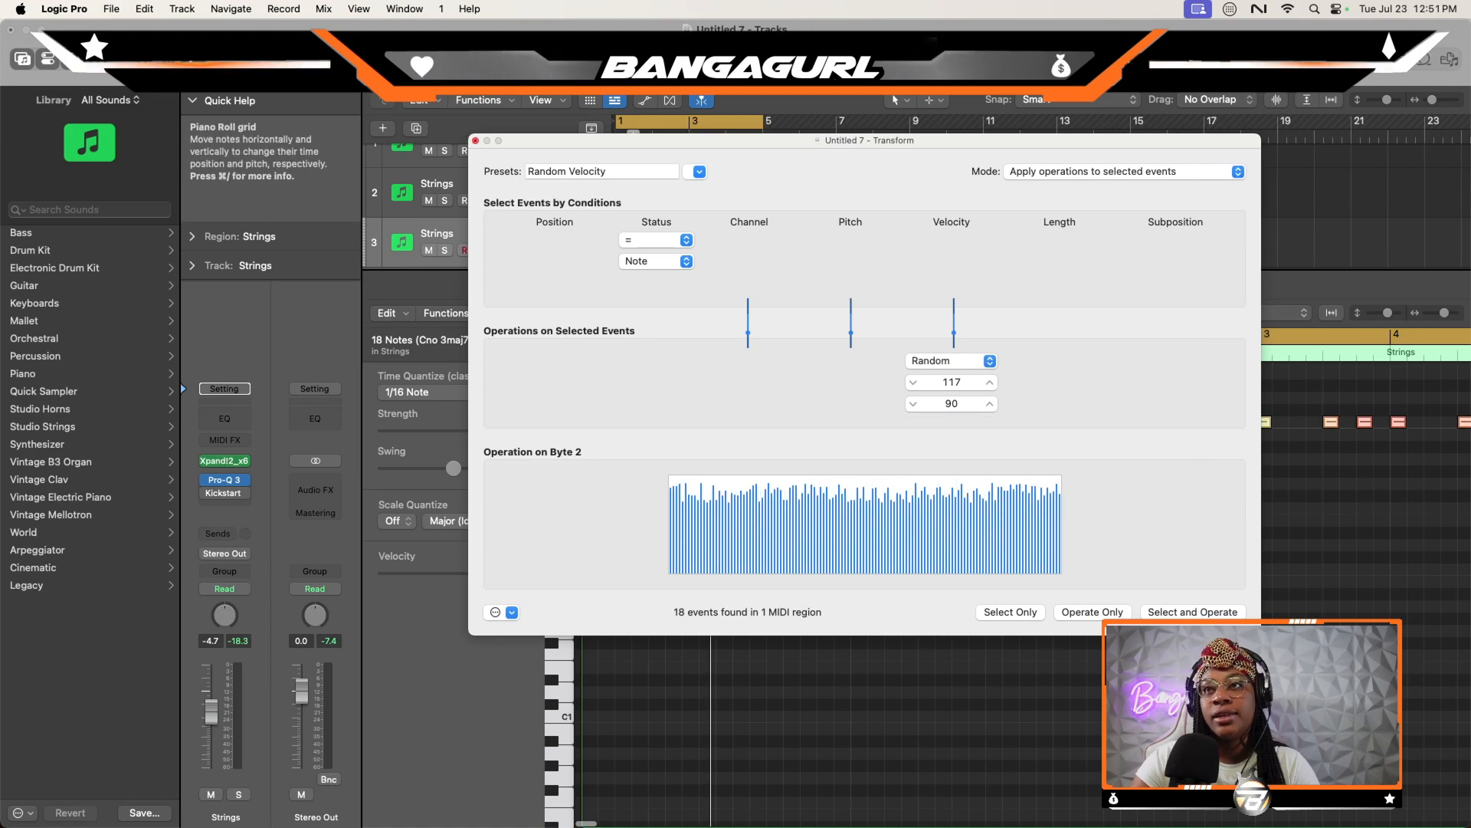
pyautogui.click(476, 141)
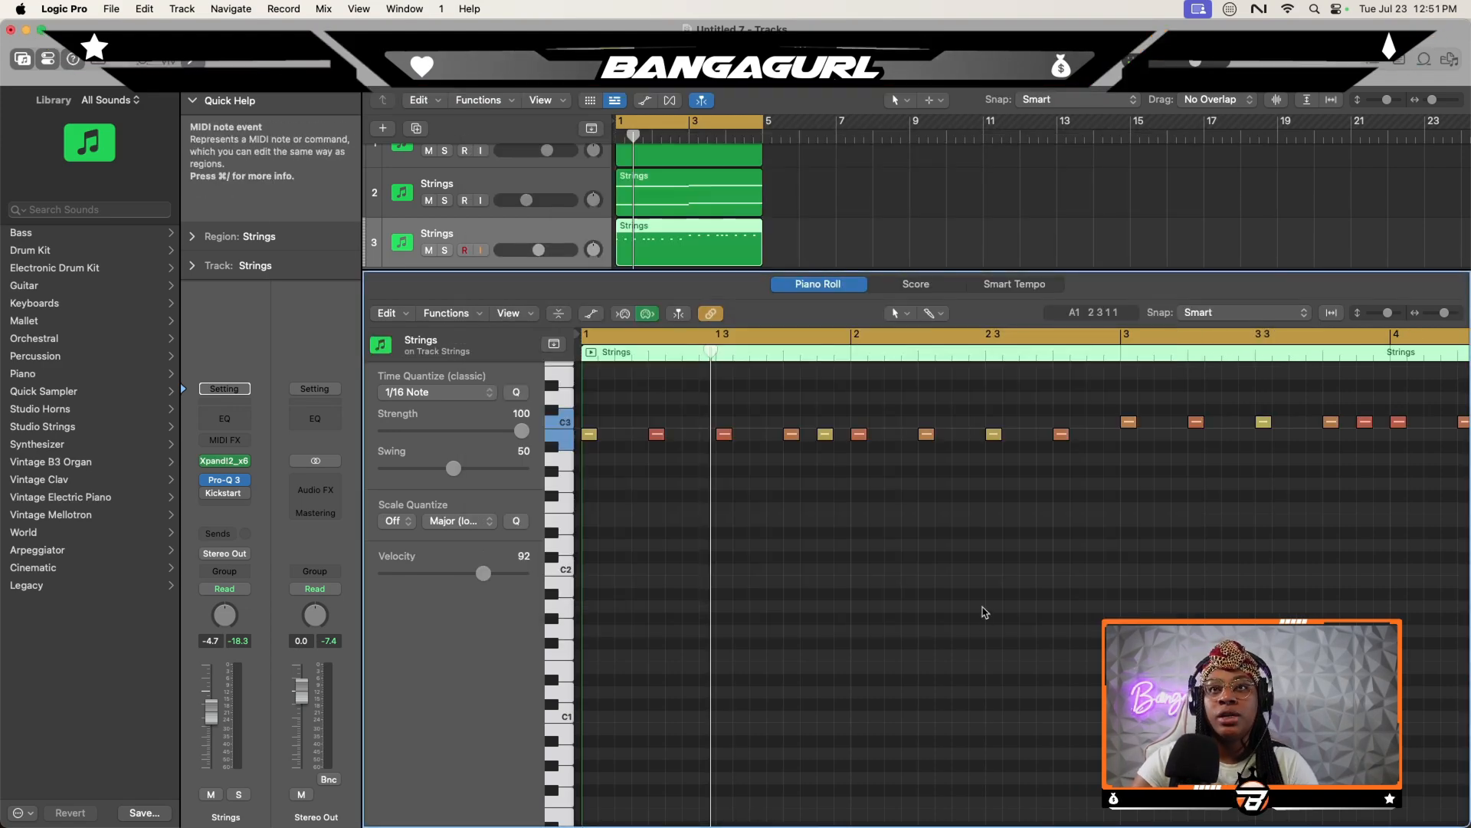
# - Copy all the short B2 and C3 notes one octave higher and play the loop
pyautogui.moveTo(1444, 313); pyautogui.dragTo(1443, 314)
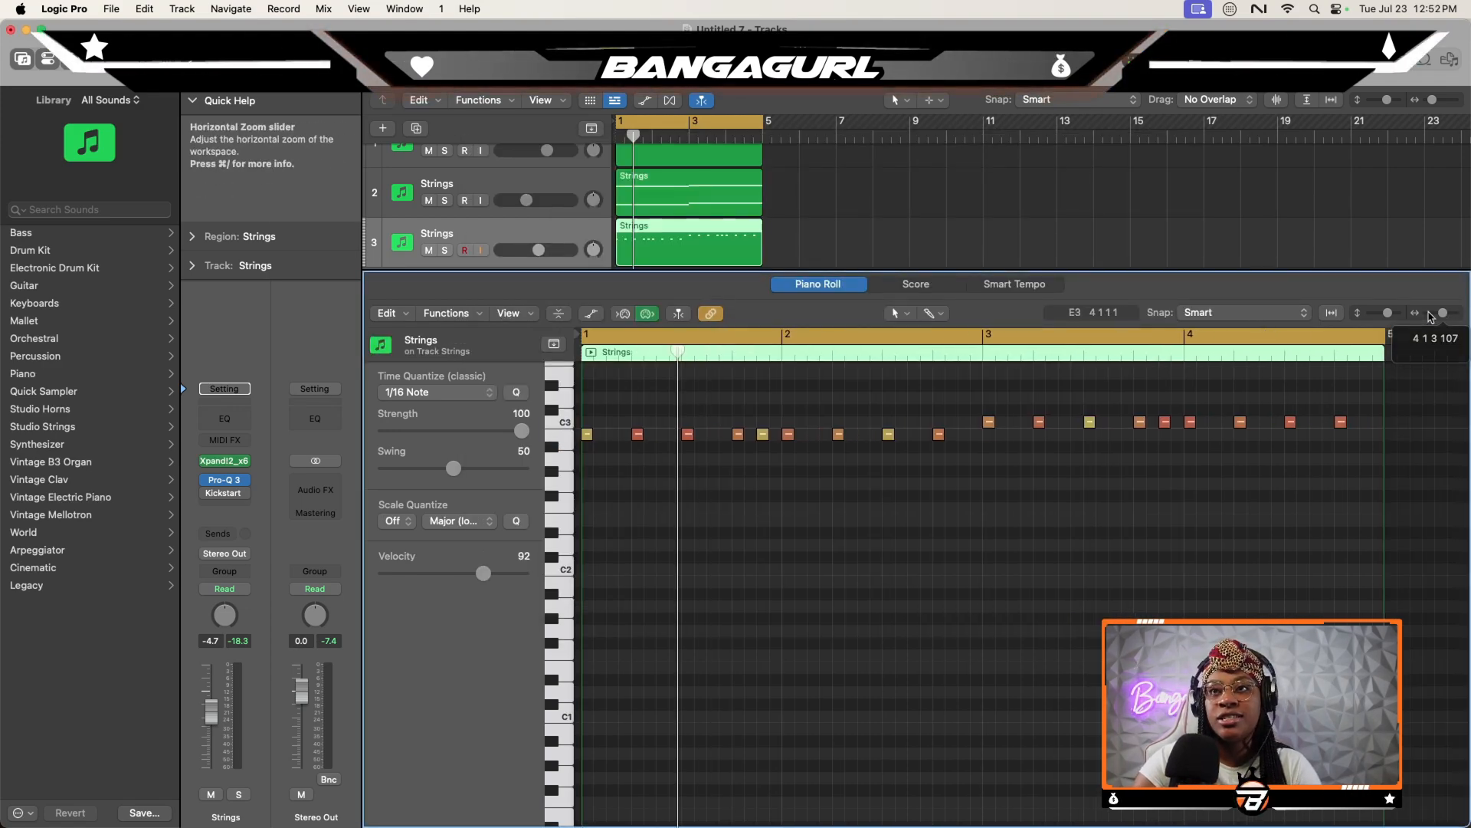
pyautogui.scroll(3, 1138, 528)
pyautogui.press('super+a')
pyautogui.scroll(3, 736, 506)
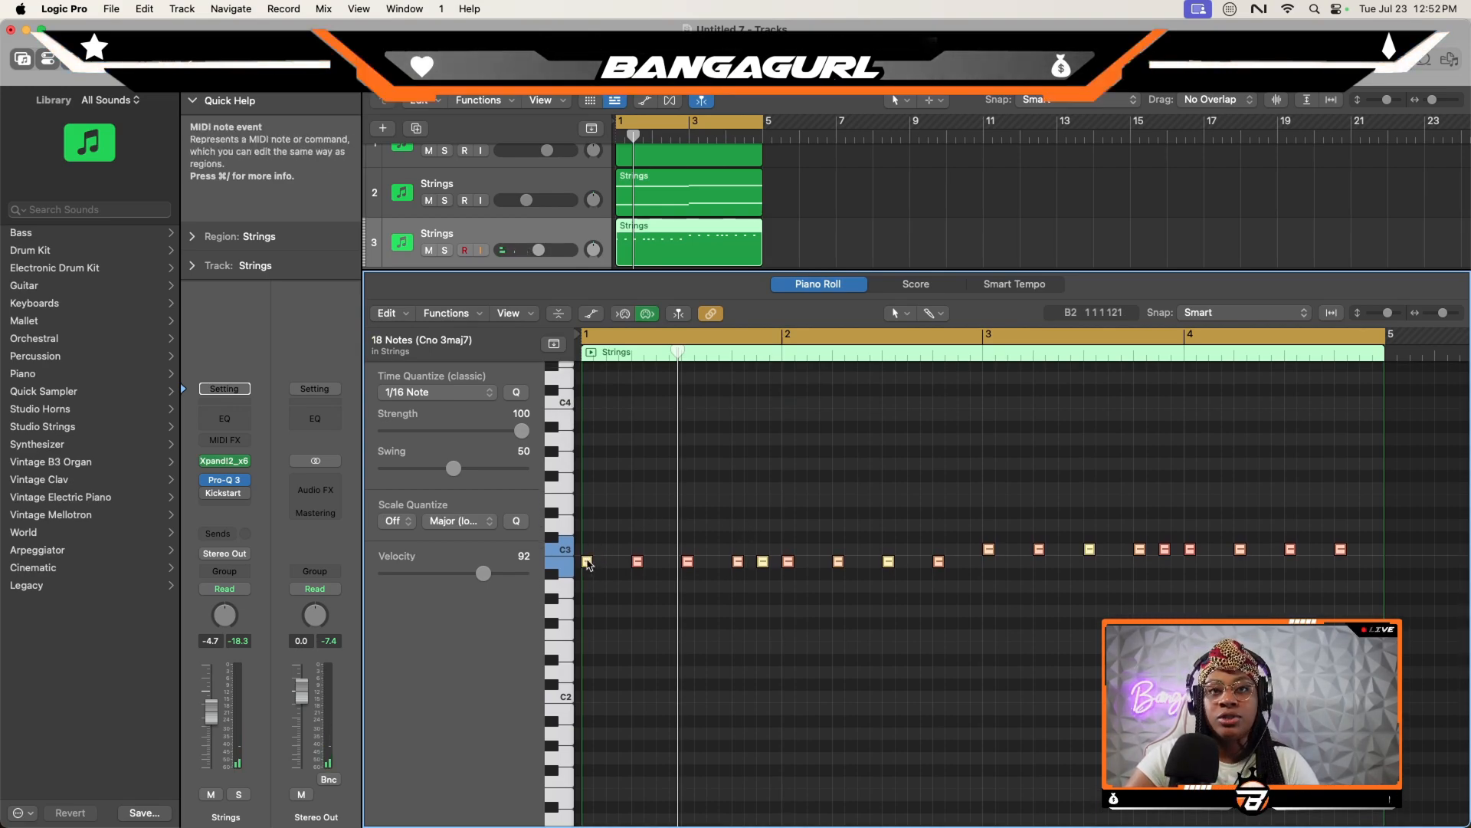
pyautogui.moveTo(588, 565); pyautogui.dragTo(588, 416)
pyautogui.press('space')
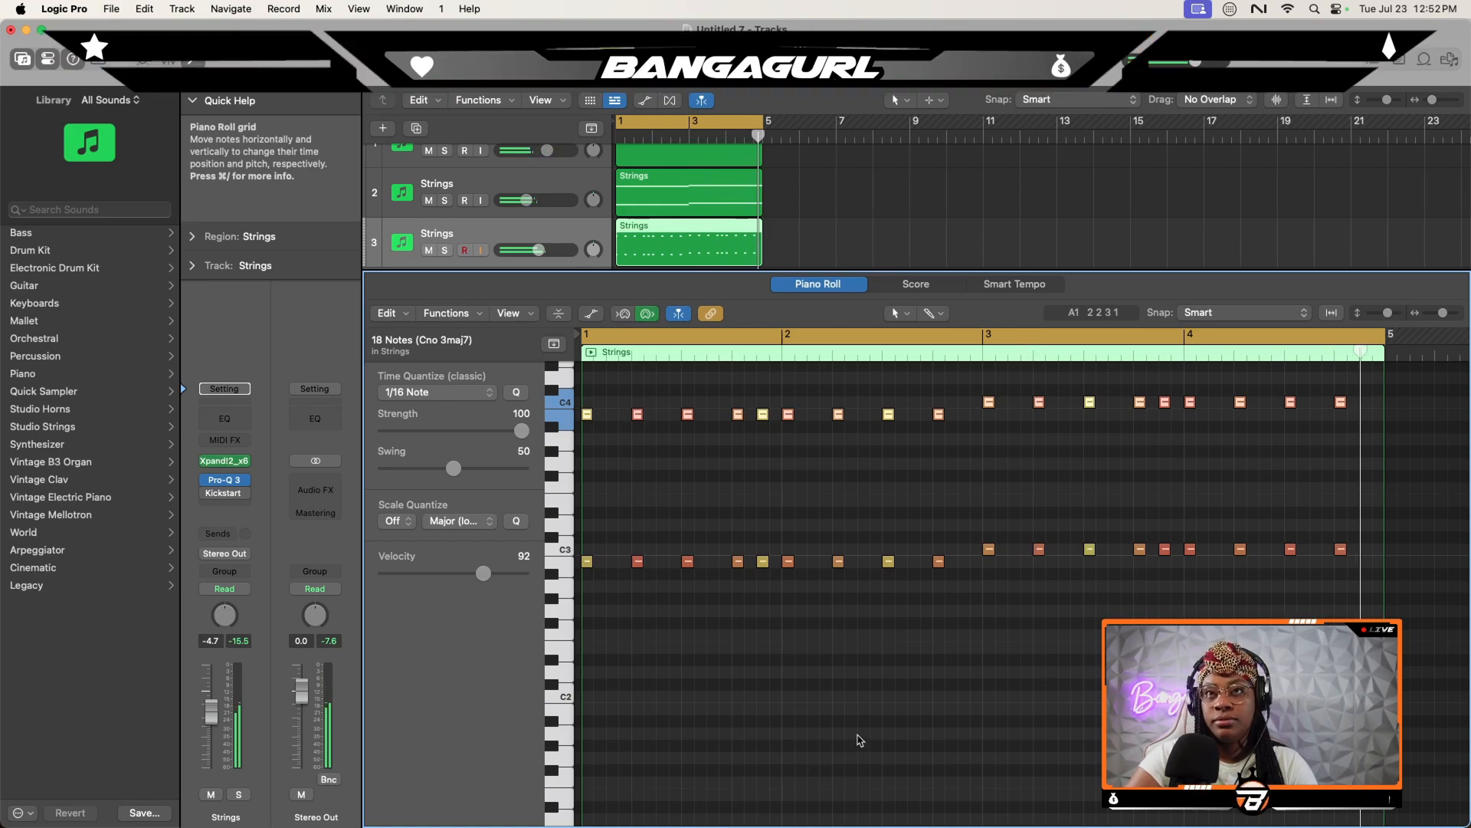
# - Copy both rows of short notes two octaves lower, adding parts around C1 and C2
pyautogui.moveTo(587, 562); pyautogui.dragTo(592, 657)
pyautogui.scroll(-3, 720, 526)
pyautogui.scroll(-2, 718, 526)
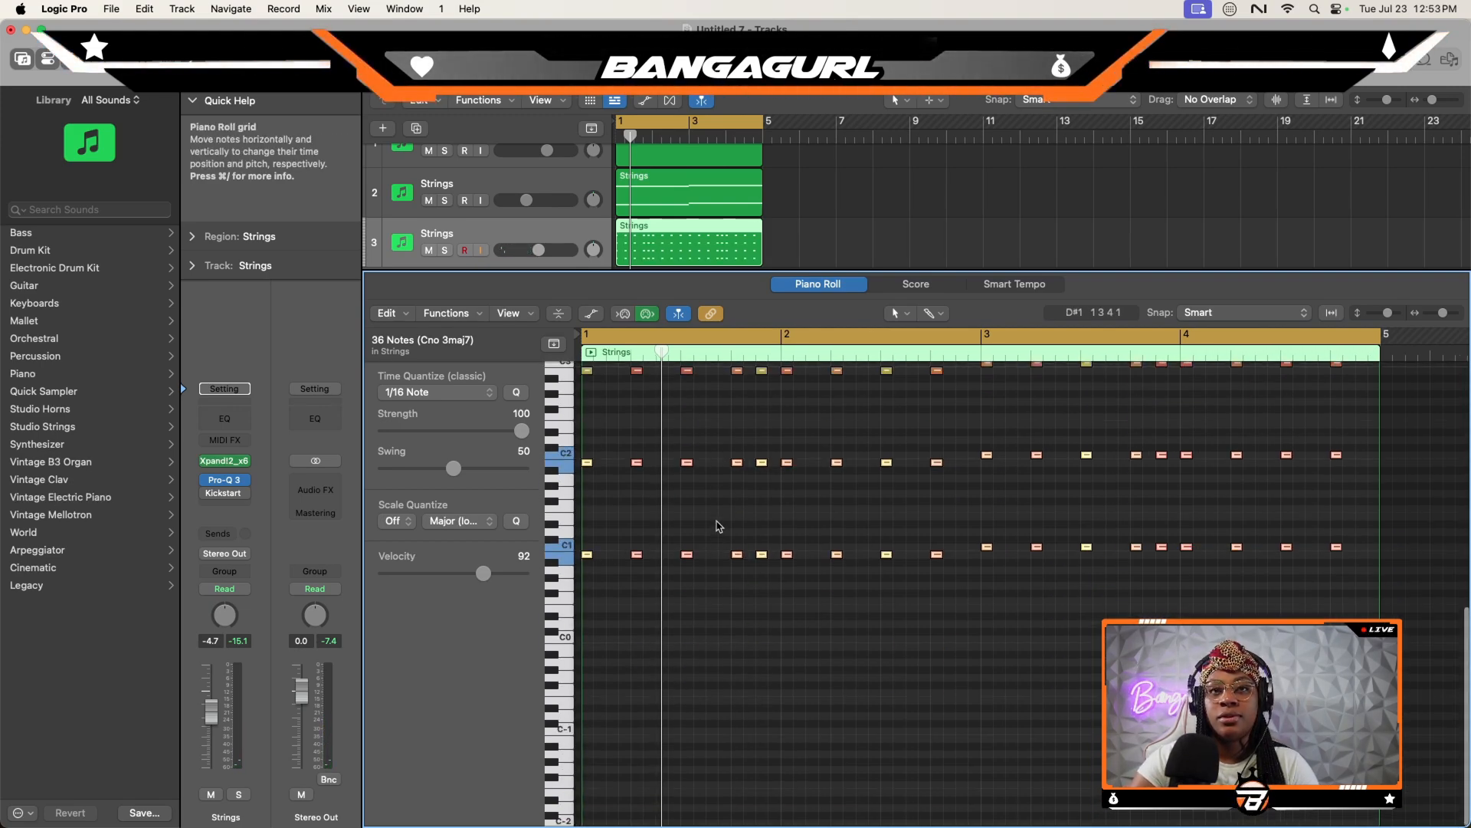
pyautogui.scroll(3, 719, 526)
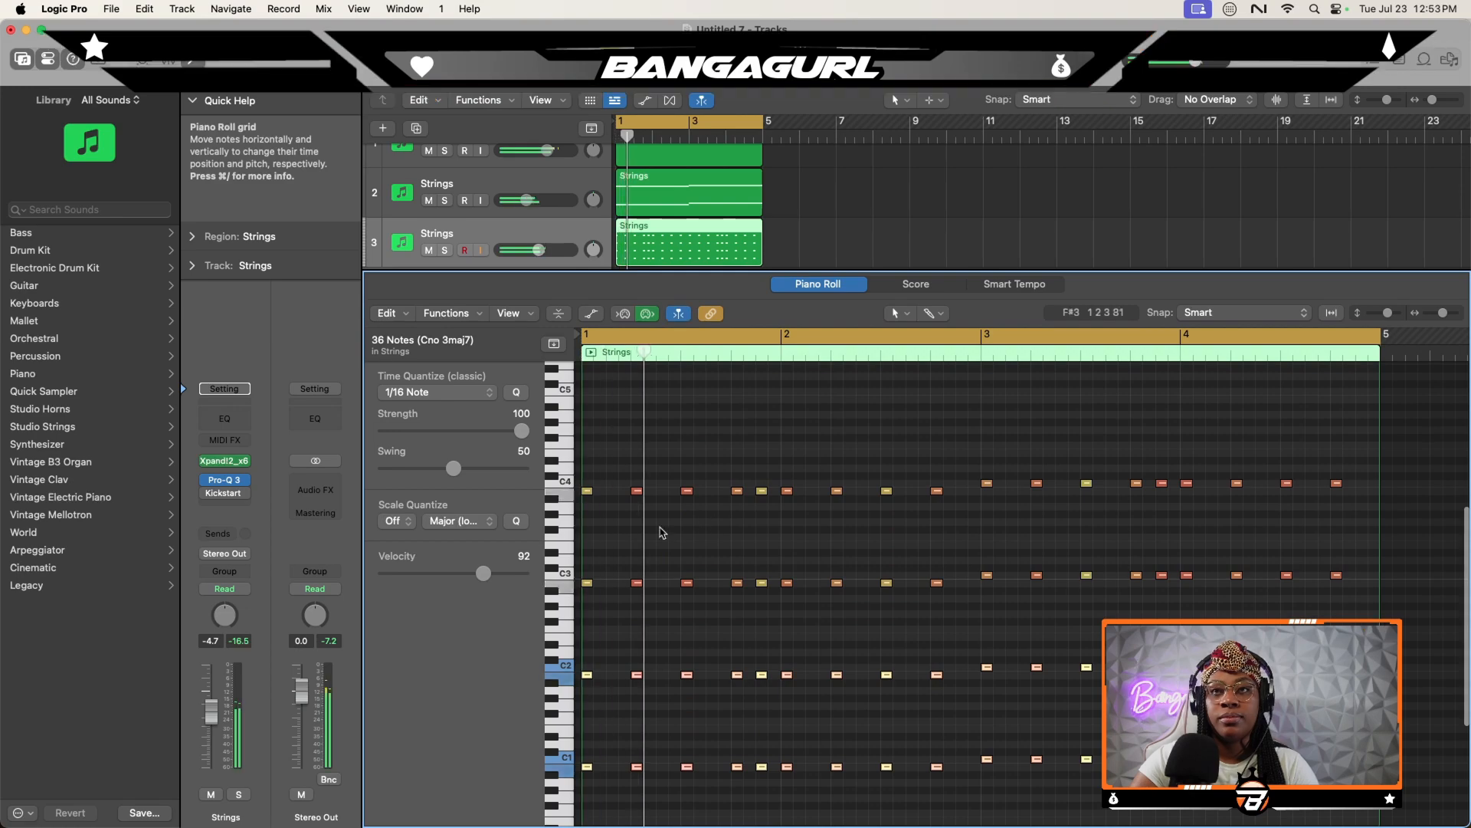
pyautogui.moveTo(1383, 321); pyautogui.dragTo(1379, 321)
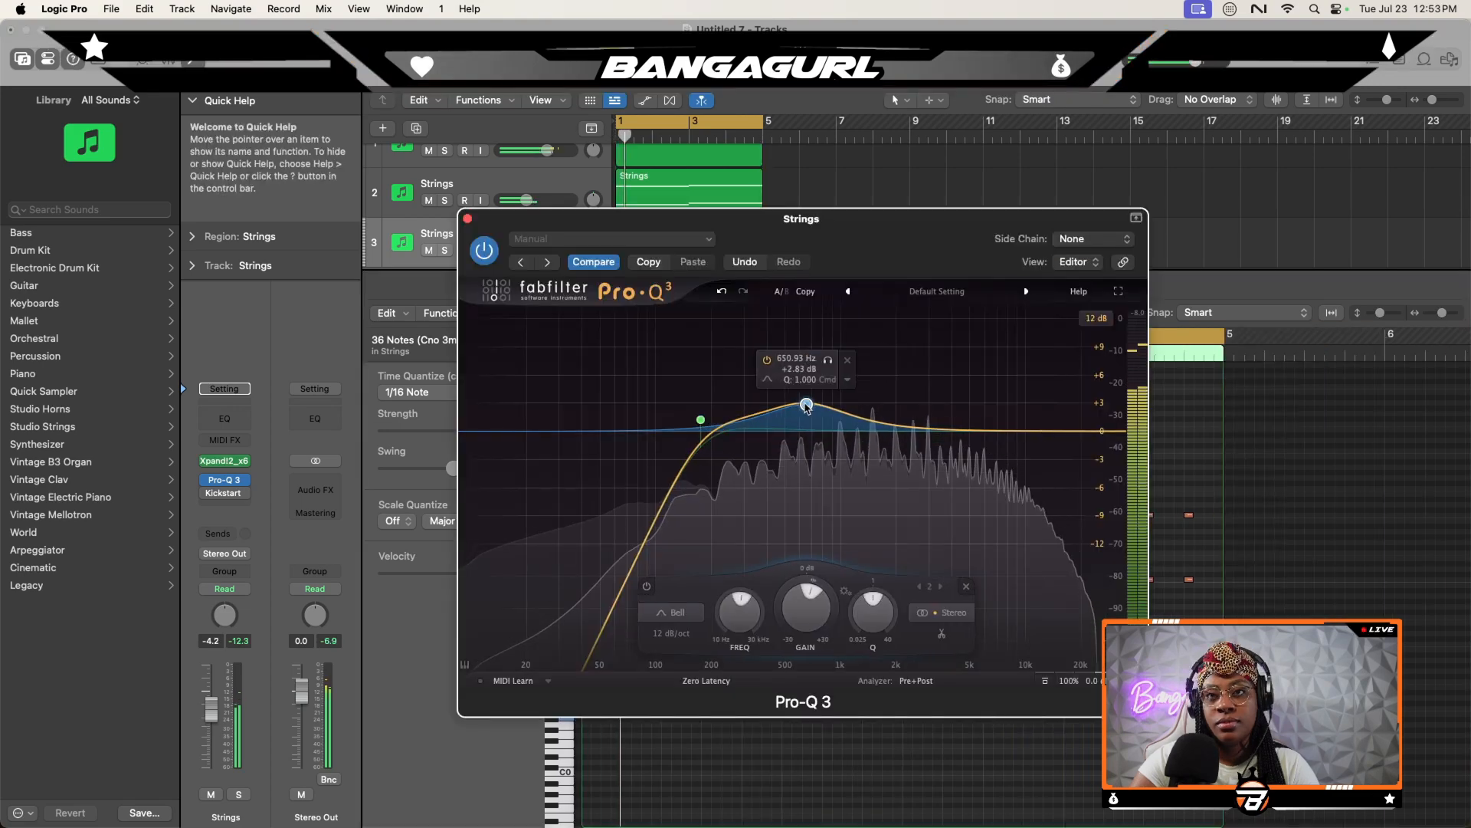
# - On the third track, boost a Pro-Q 3 bell band 1.44 dB at about 5042 Hz and replace Kickstart with KNOCK's DECAP - TRAP DRUMS preset
pyautogui.moveTo(806, 404); pyautogui.dragTo(970, 418)
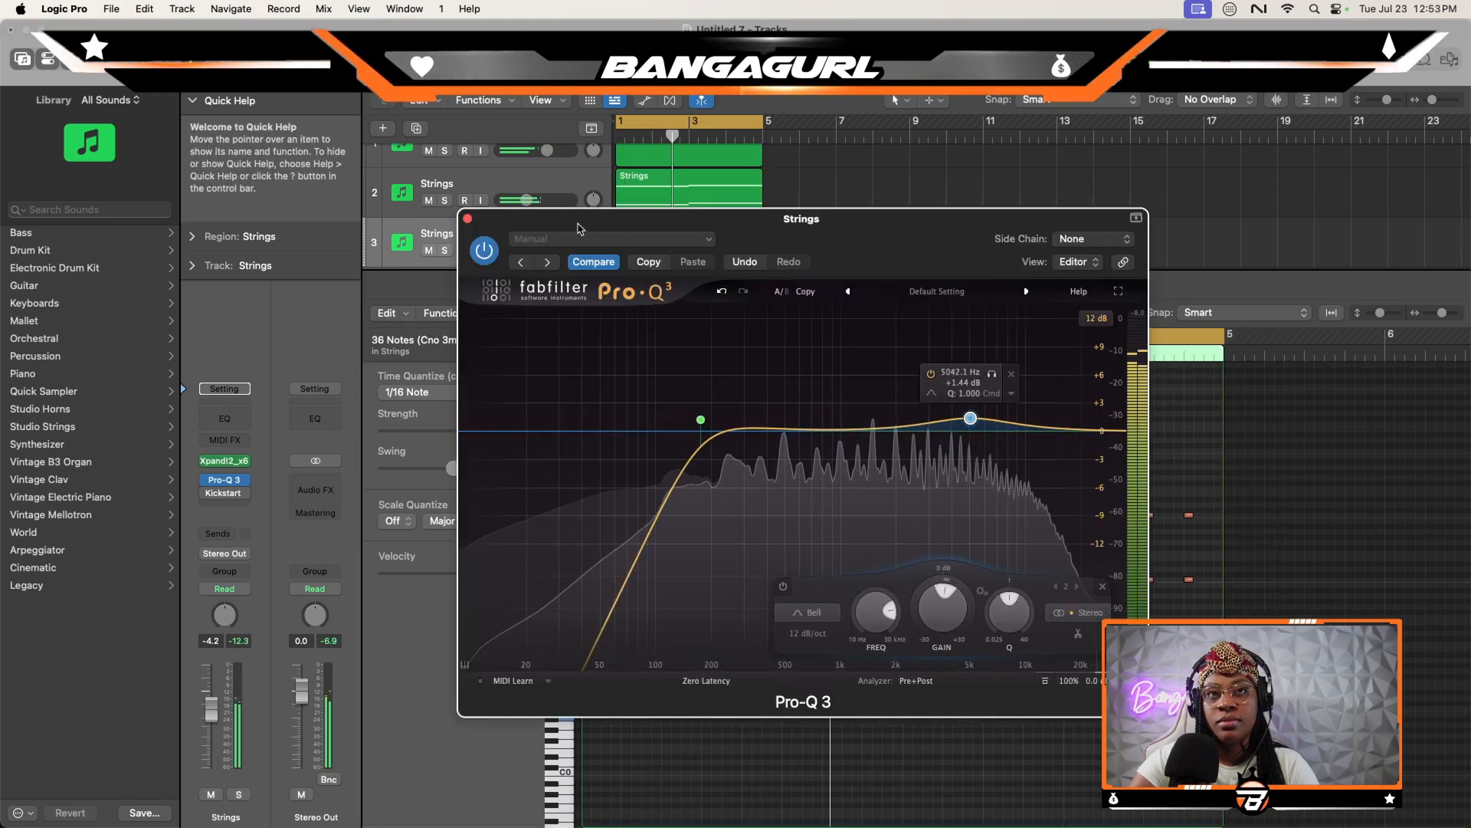
pyautogui.click(467, 219)
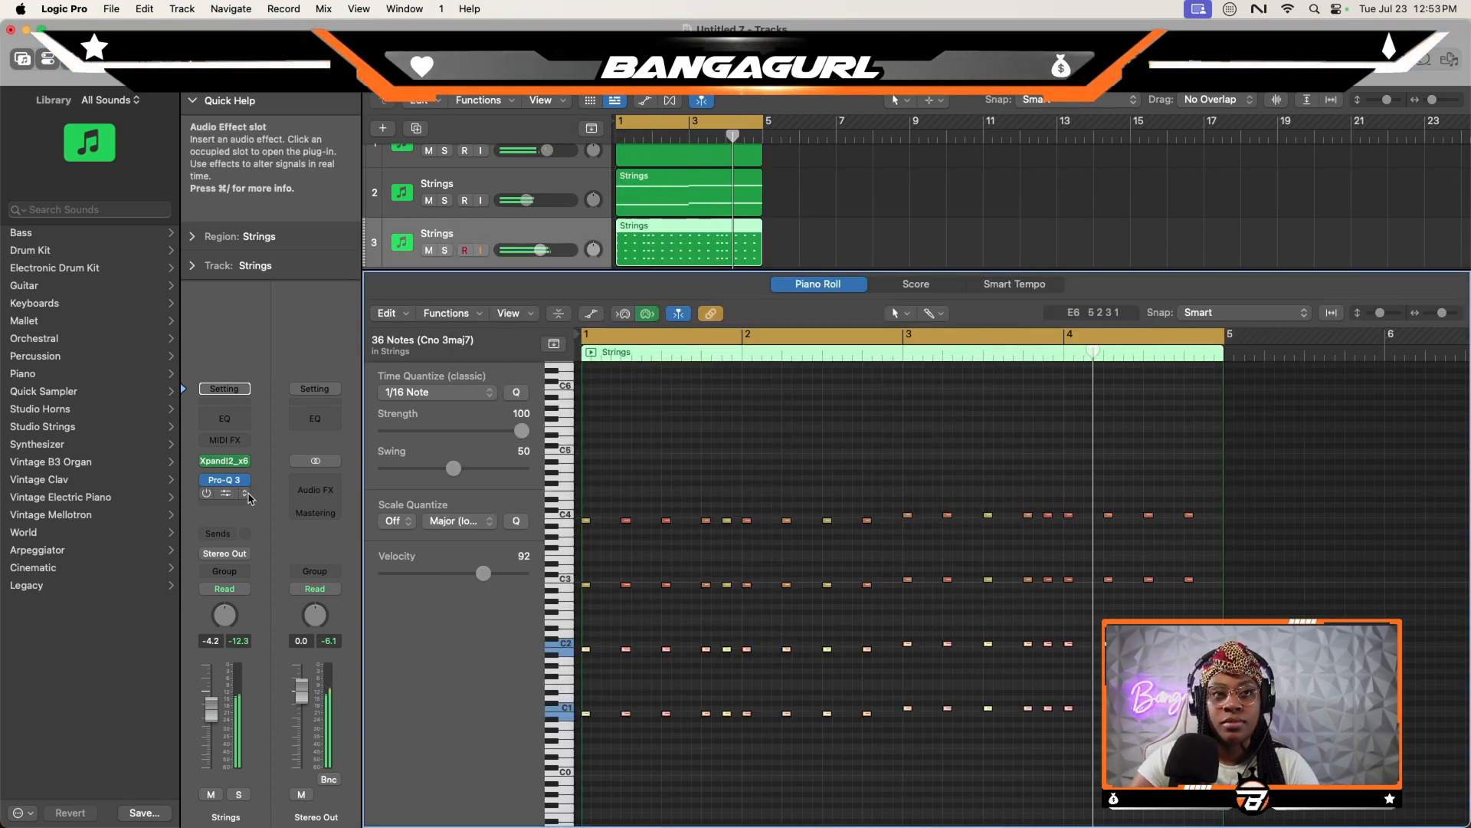
pyautogui.click(246, 494)
pyautogui.click(904, 151)
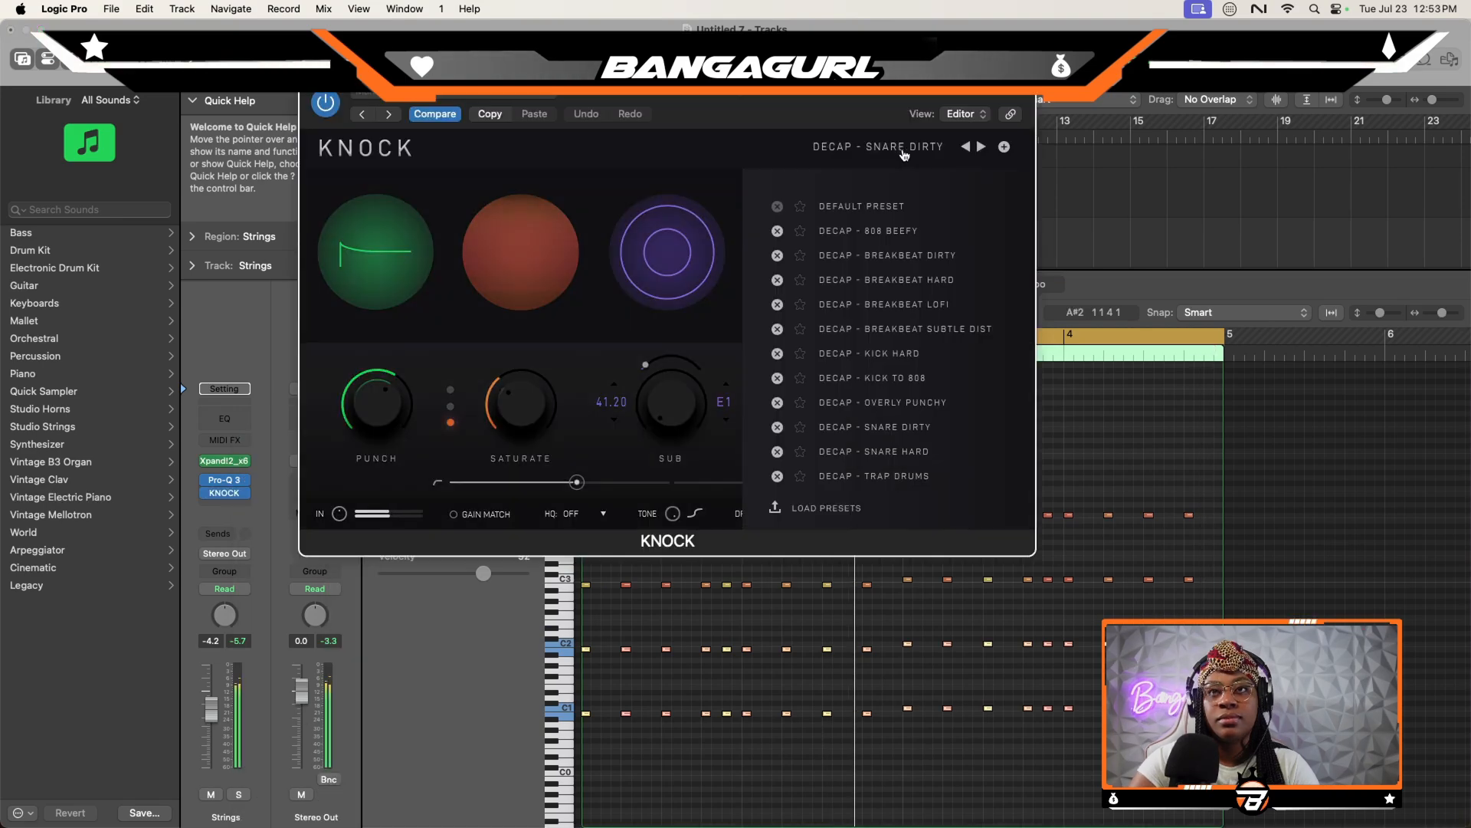
pyautogui.click(904, 475)
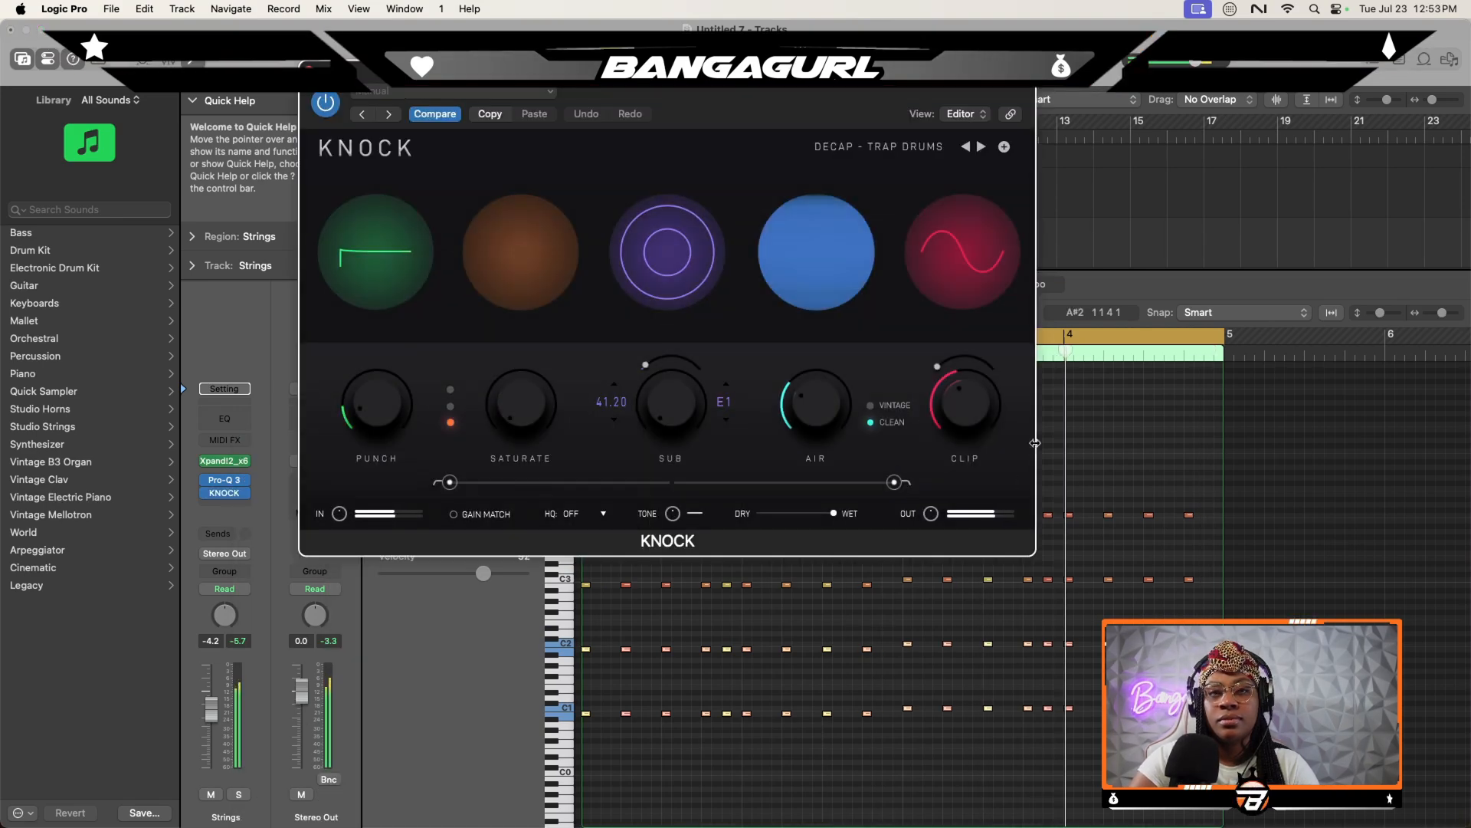
pyautogui.click(309, 70)
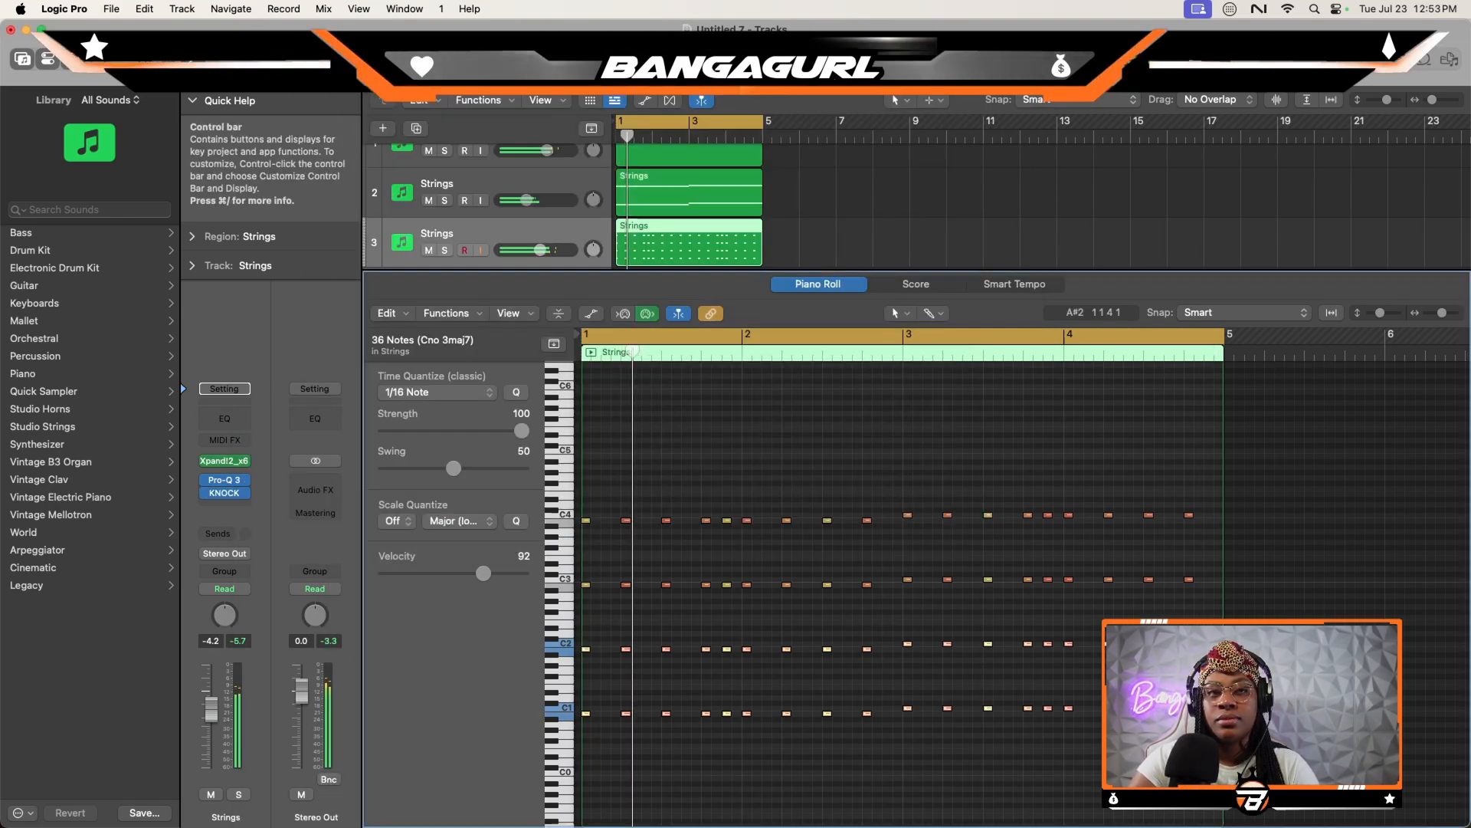
# - Lower the third track's volume to -9.4 dB and check its level against the other tracks in the mixer
pyautogui.moveTo(211, 709); pyautogui.dragTo(210, 724)
pyautogui.press('x')
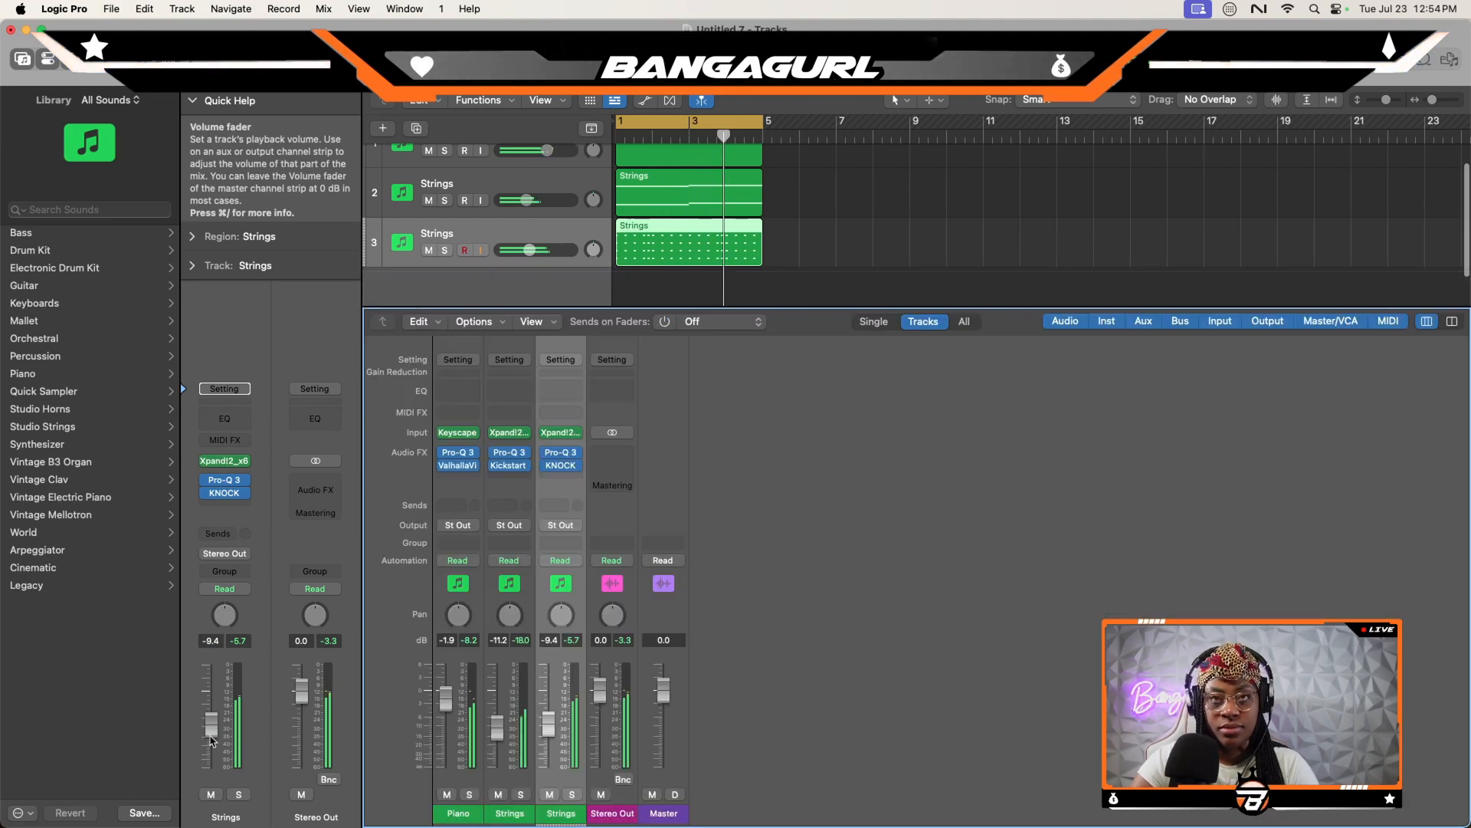
pyautogui.press('x')
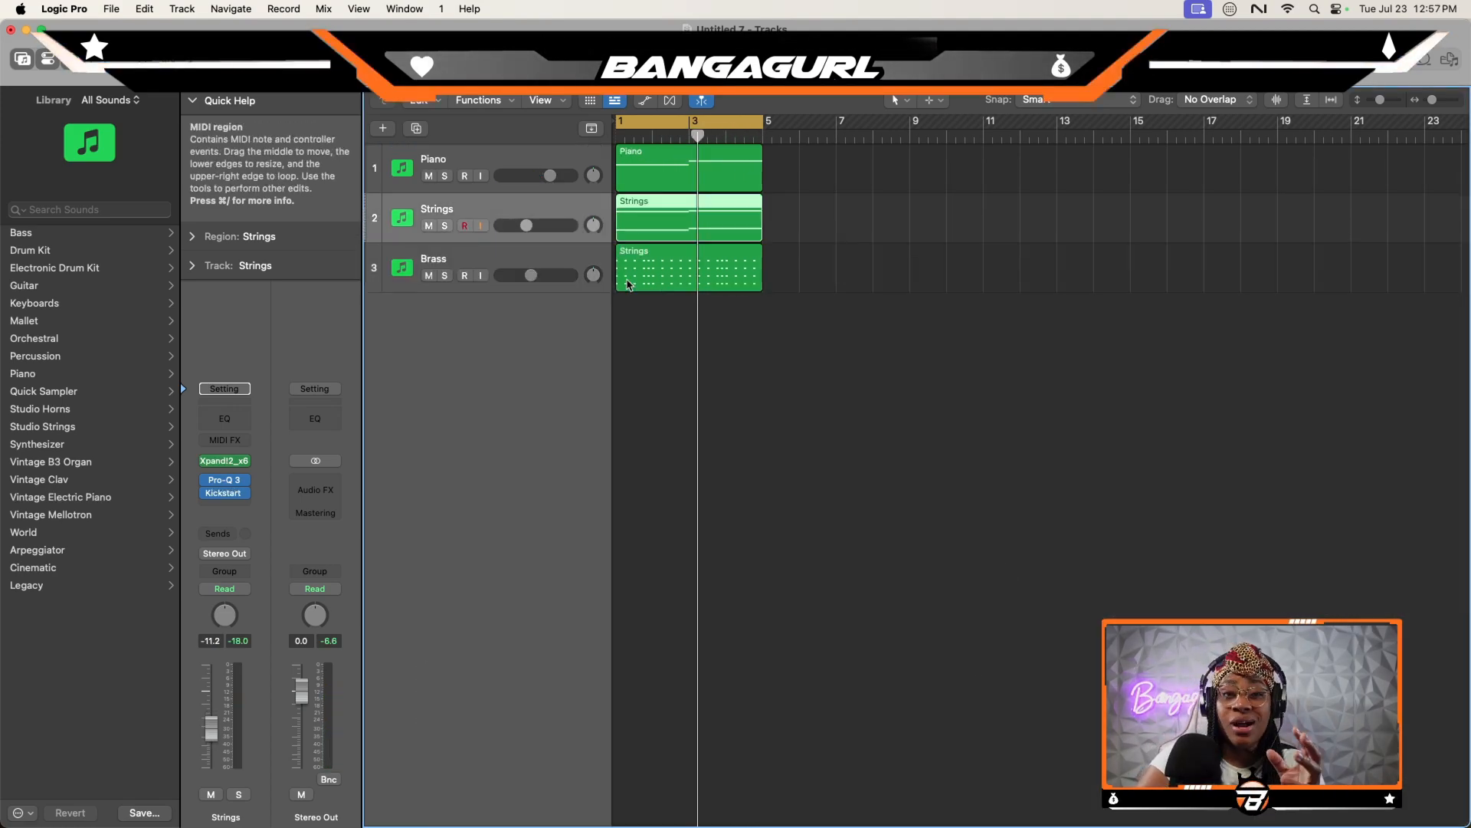
# - Duplicate the Piano track with its setup, rename the copy Top Piano, and create an empty MIDI region on it from bar 1
pyautogui.click(449, 163)
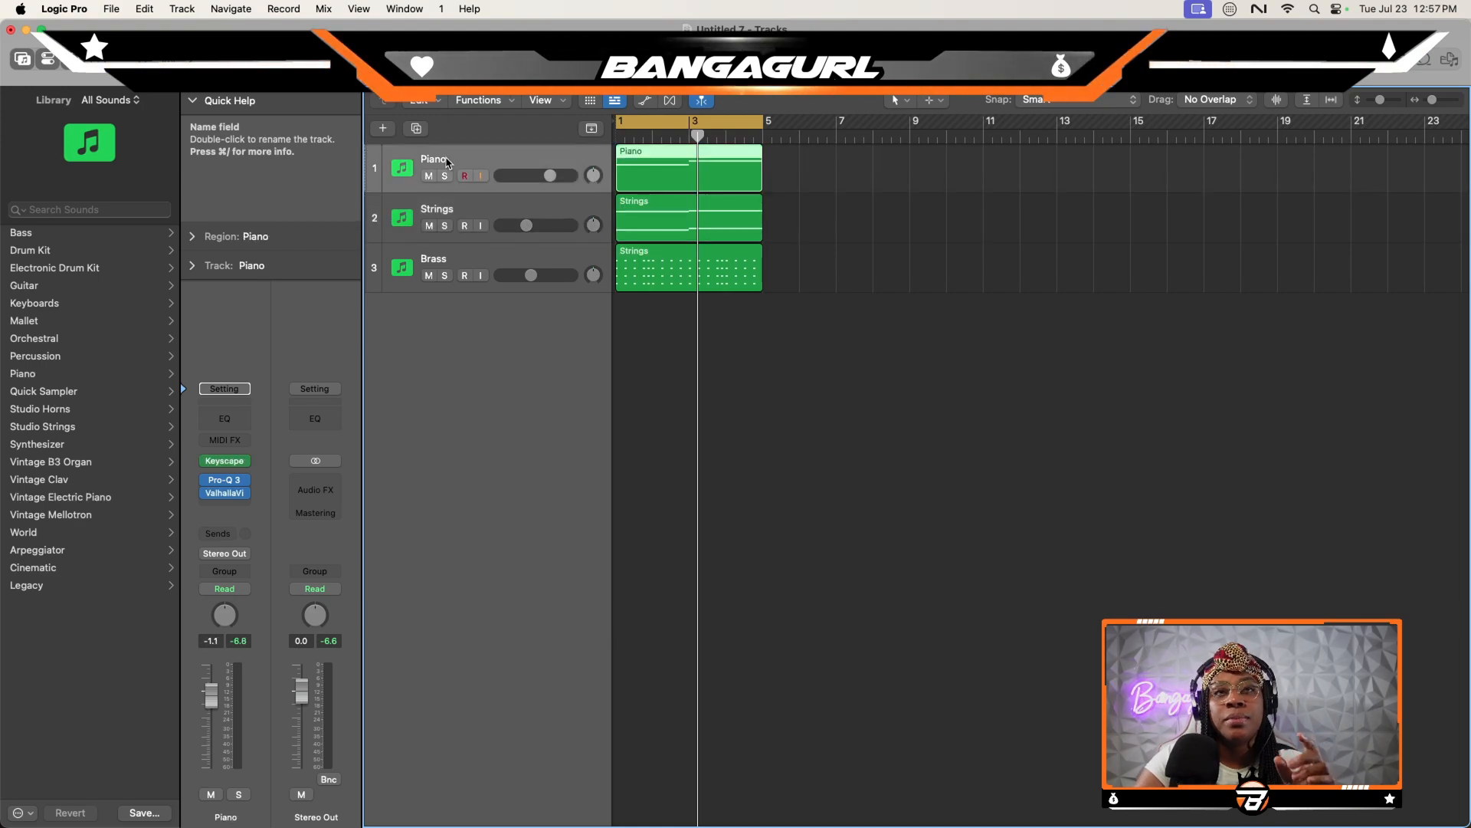
pyautogui.press('super+d')
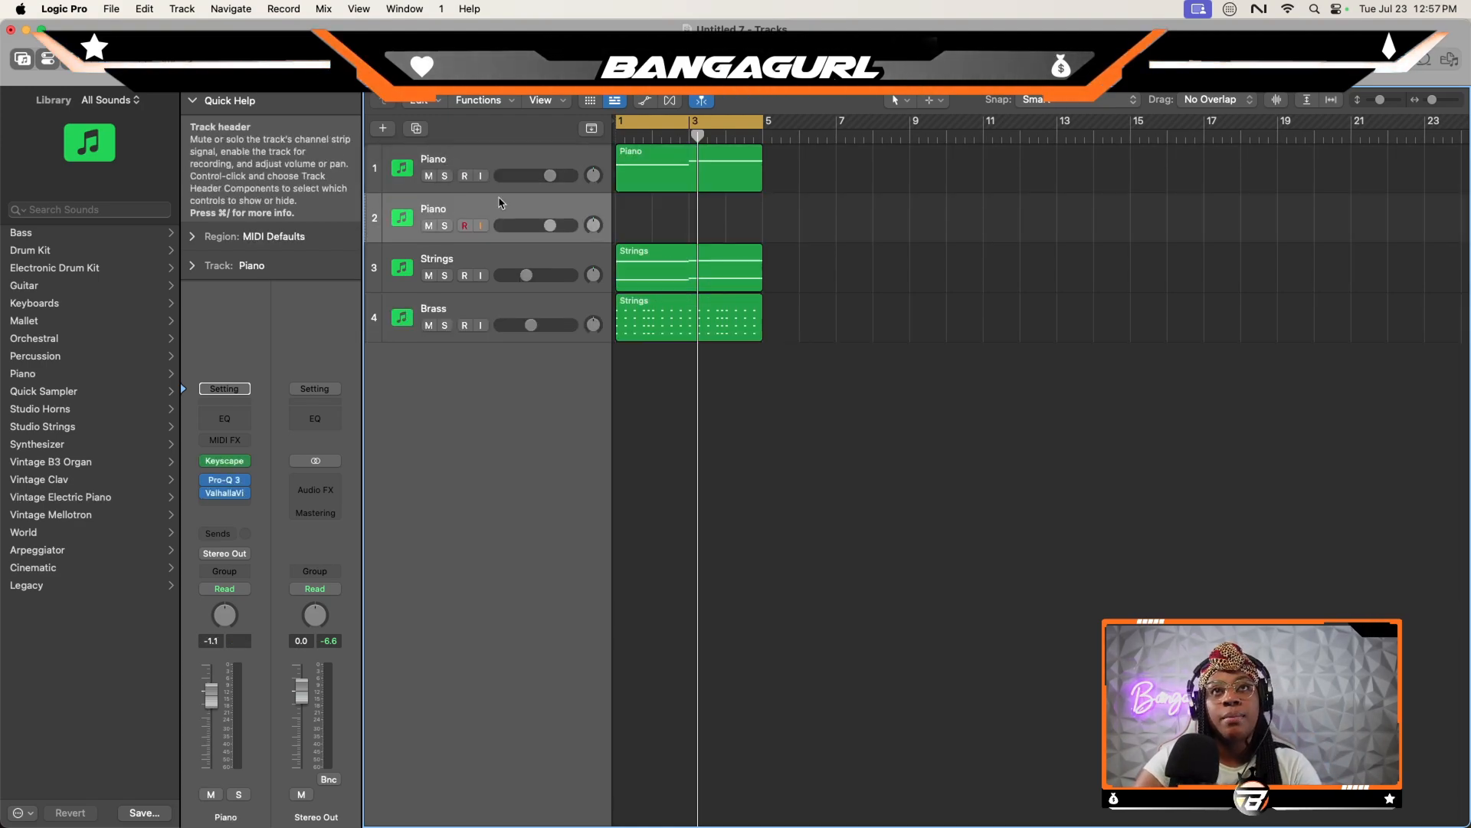
pyautogui.doubleClick(446, 208)
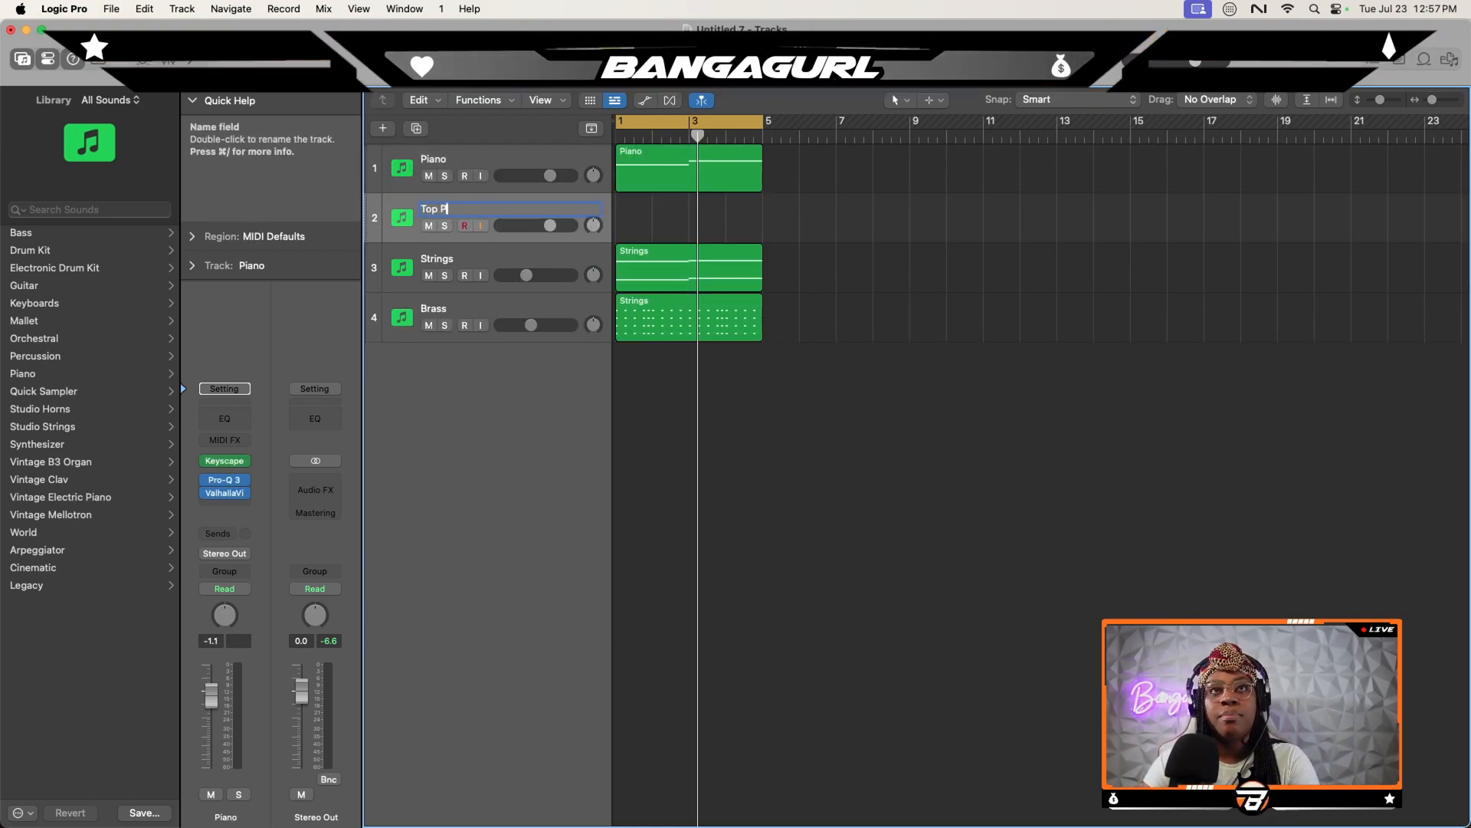
pyautogui.press('Return')
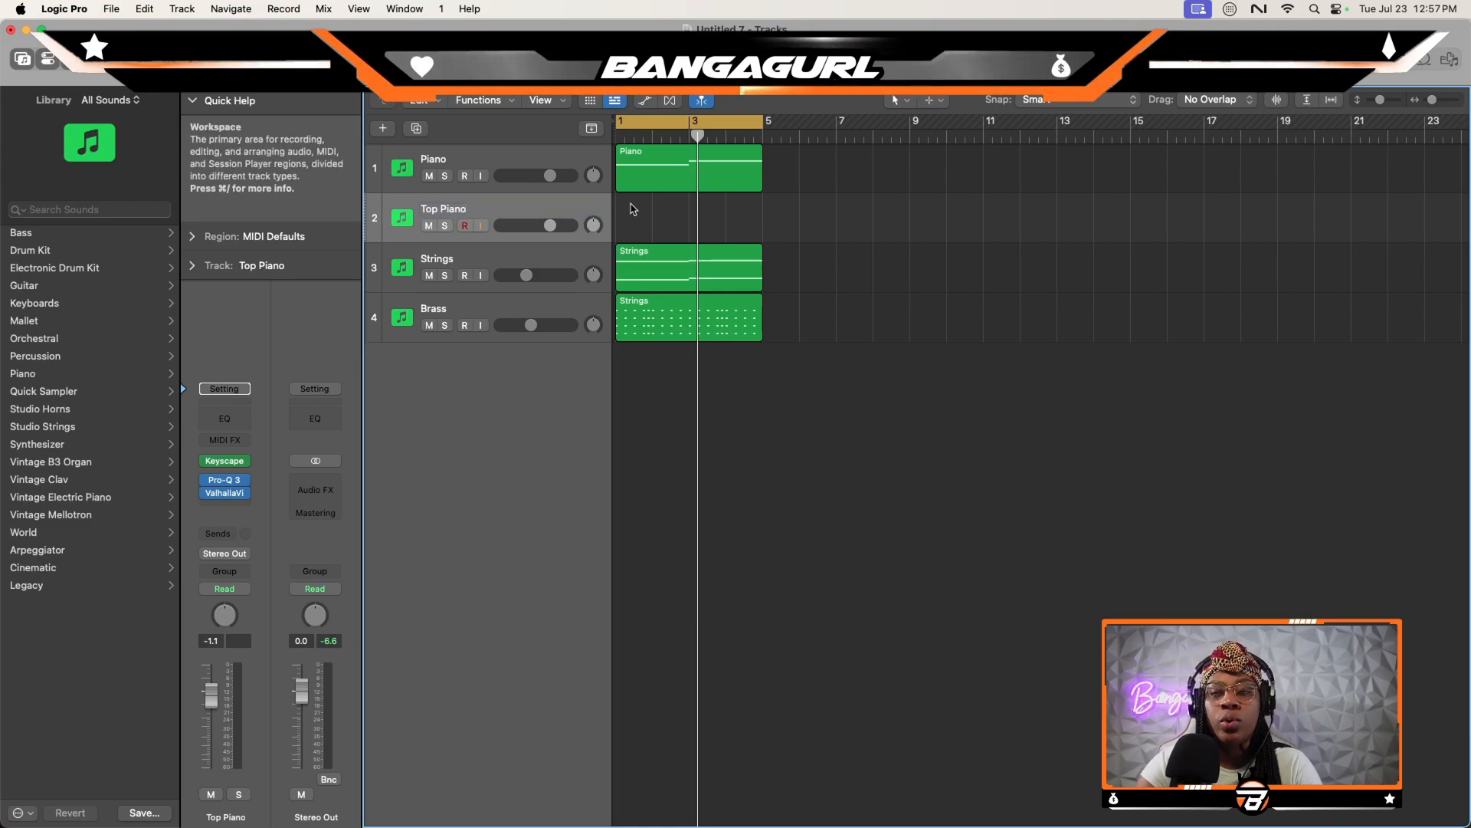
pyautogui.rightClick(630, 205)
pyautogui.click(641, 213)
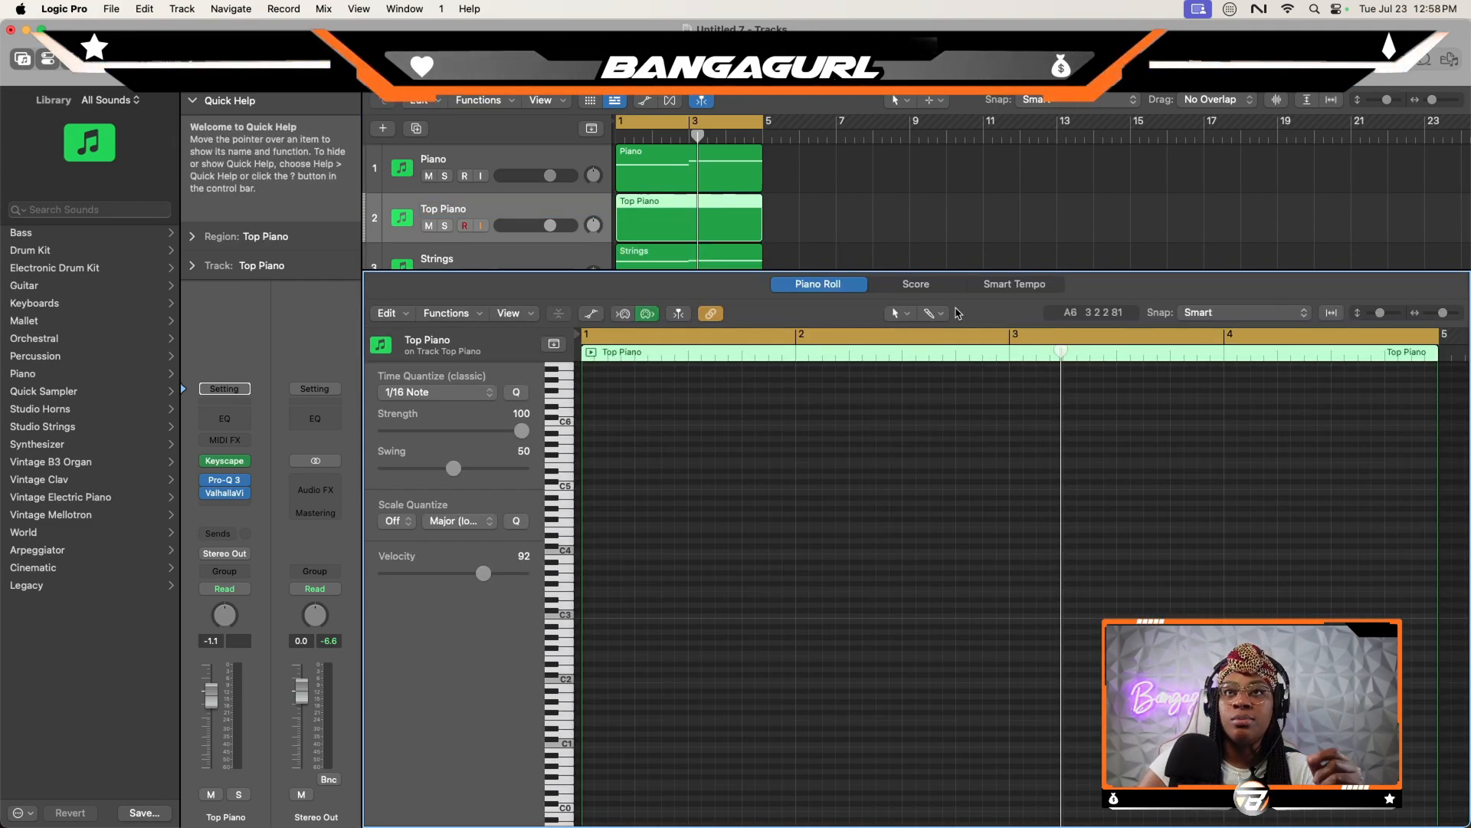
# - Add short B4, A4, B4 and C5 notes half a beat apart over the first two beats of the Top Piano region
pyautogui.moveTo(1443, 313); pyautogui.dragTo(1438, 313)
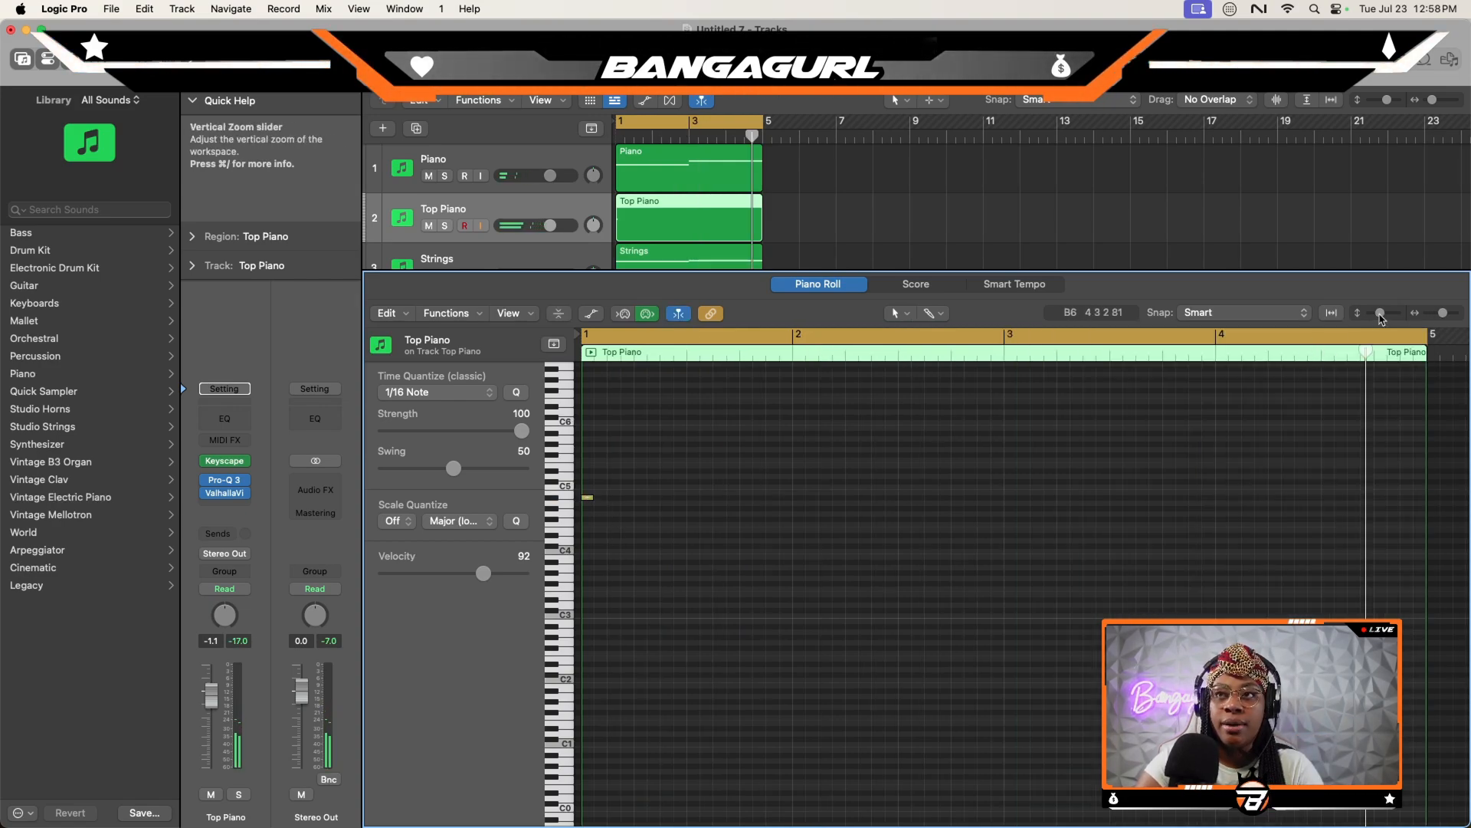
pyautogui.moveTo(1380, 313); pyautogui.dragTo(1390, 312)
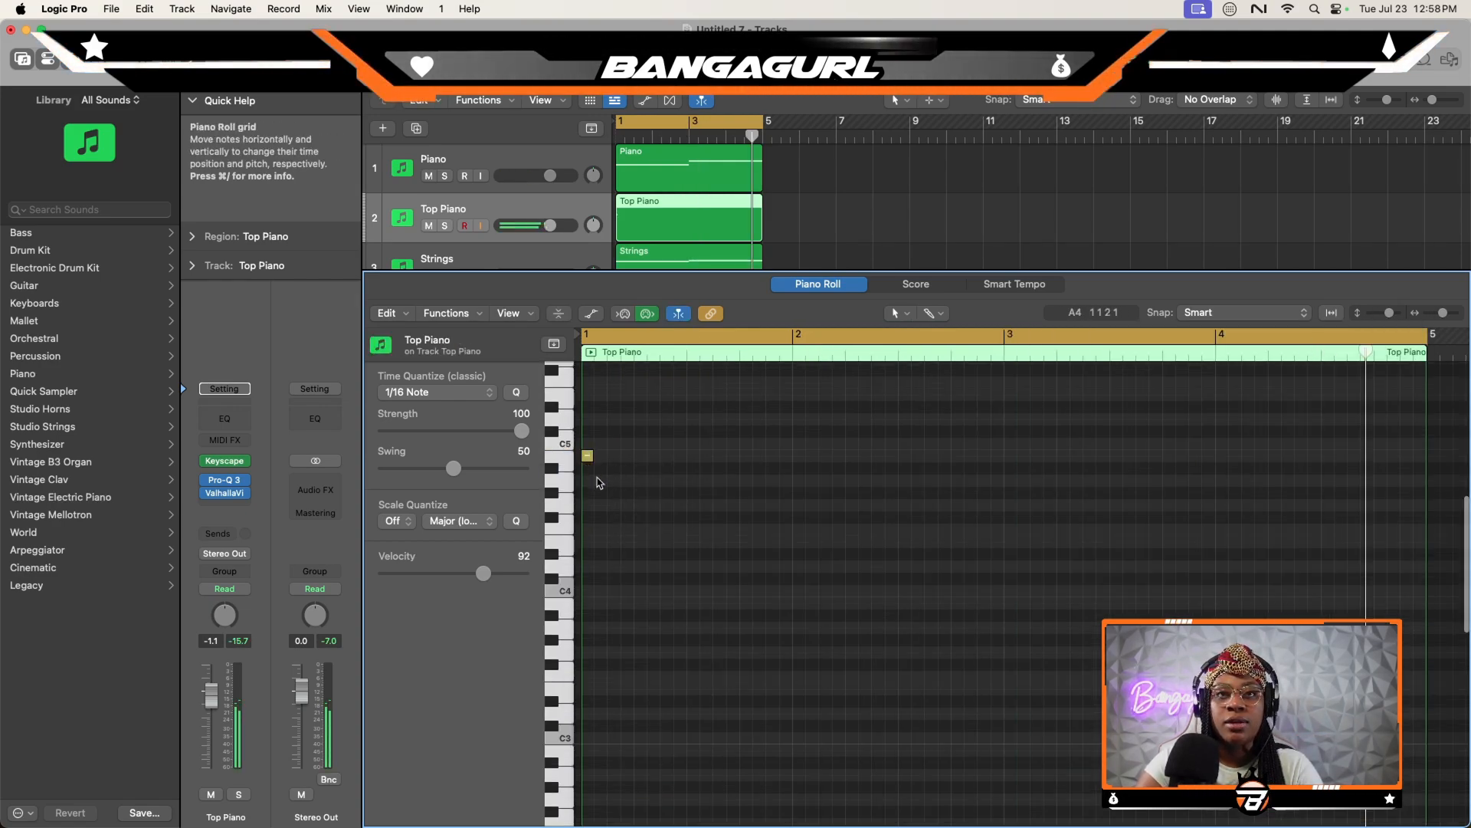
pyautogui.click(614, 481)
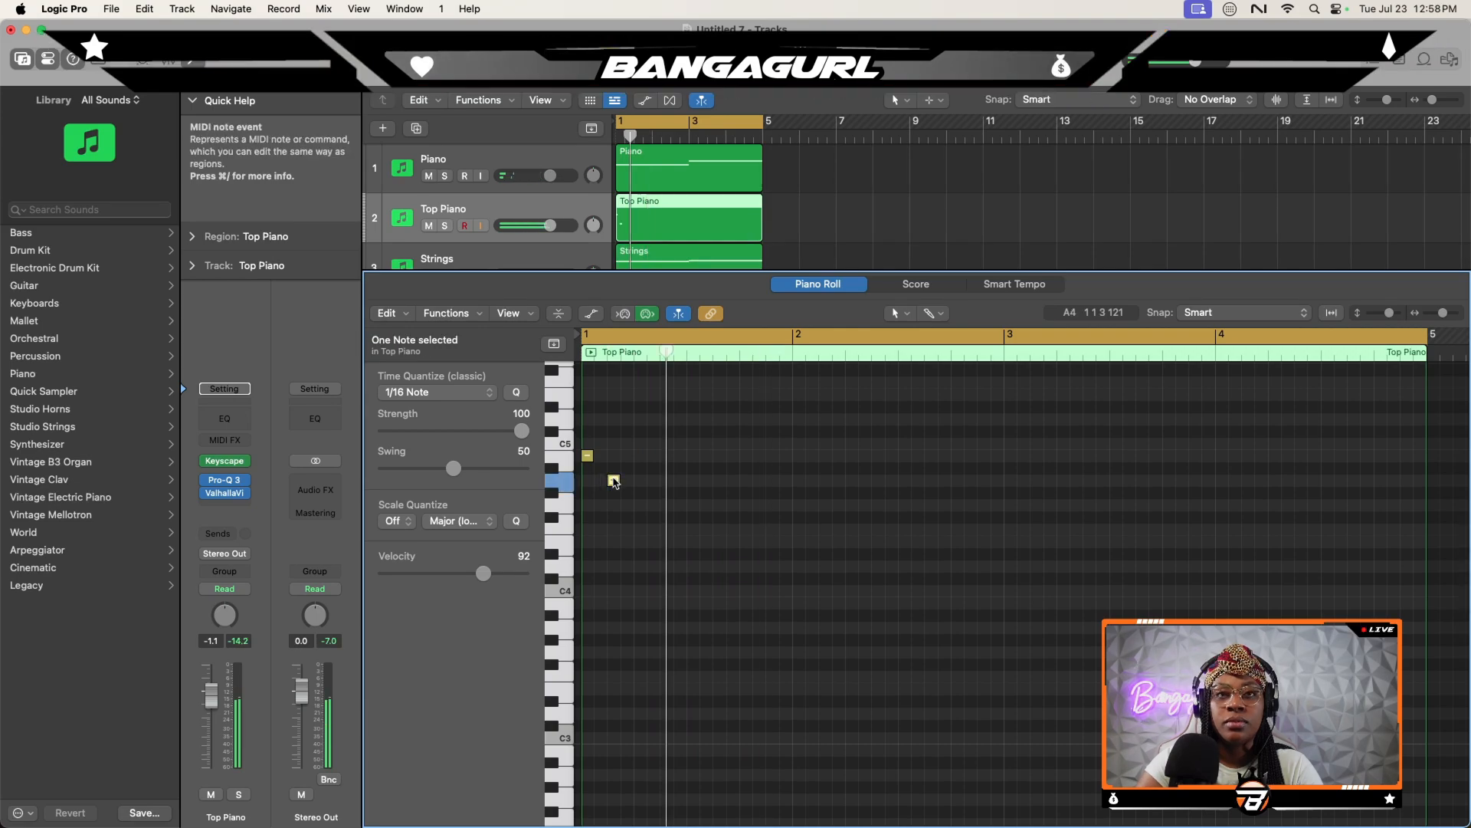
pyautogui.click(640, 455)
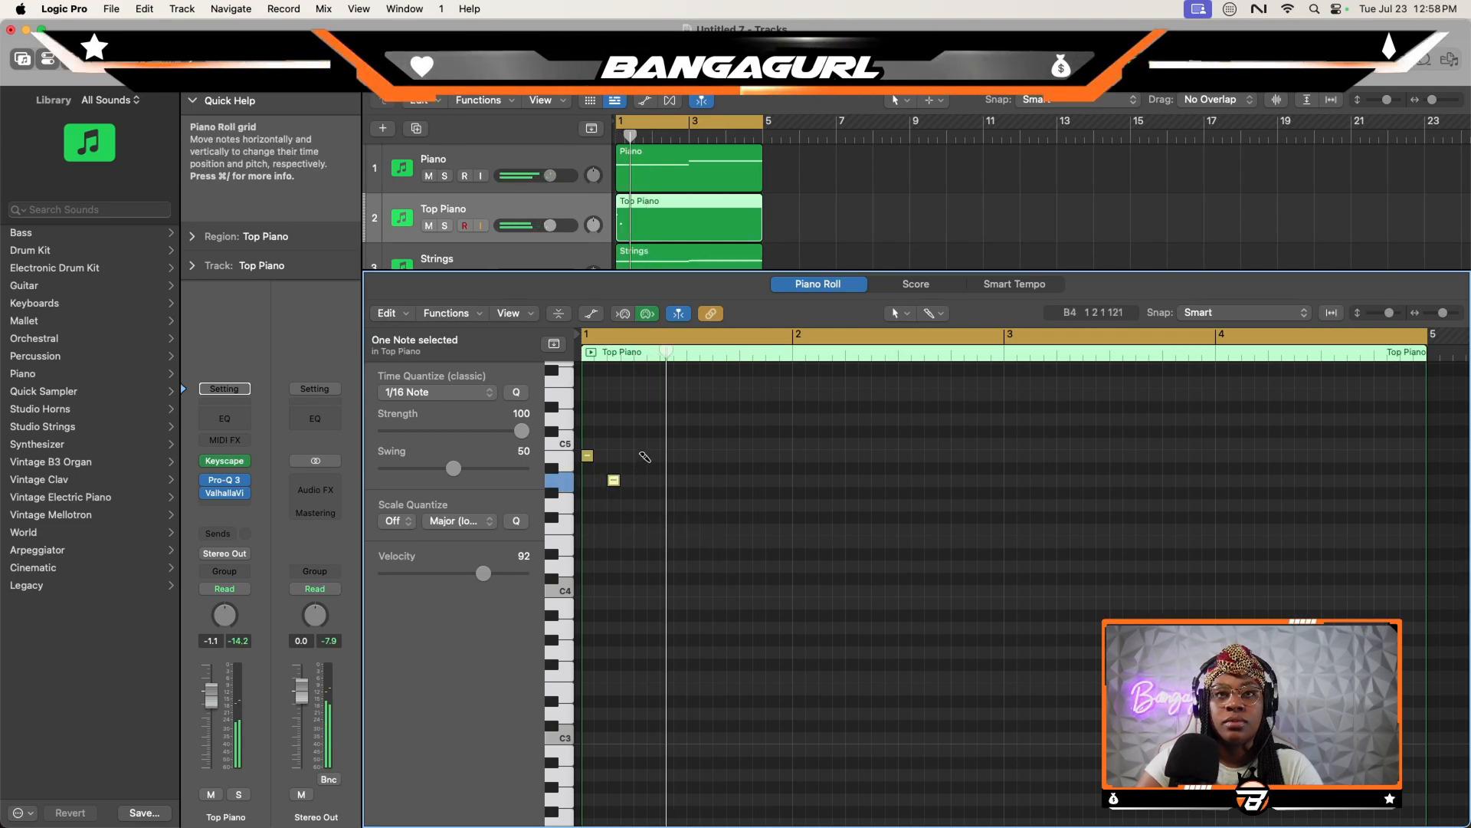
pyautogui.click(680, 443)
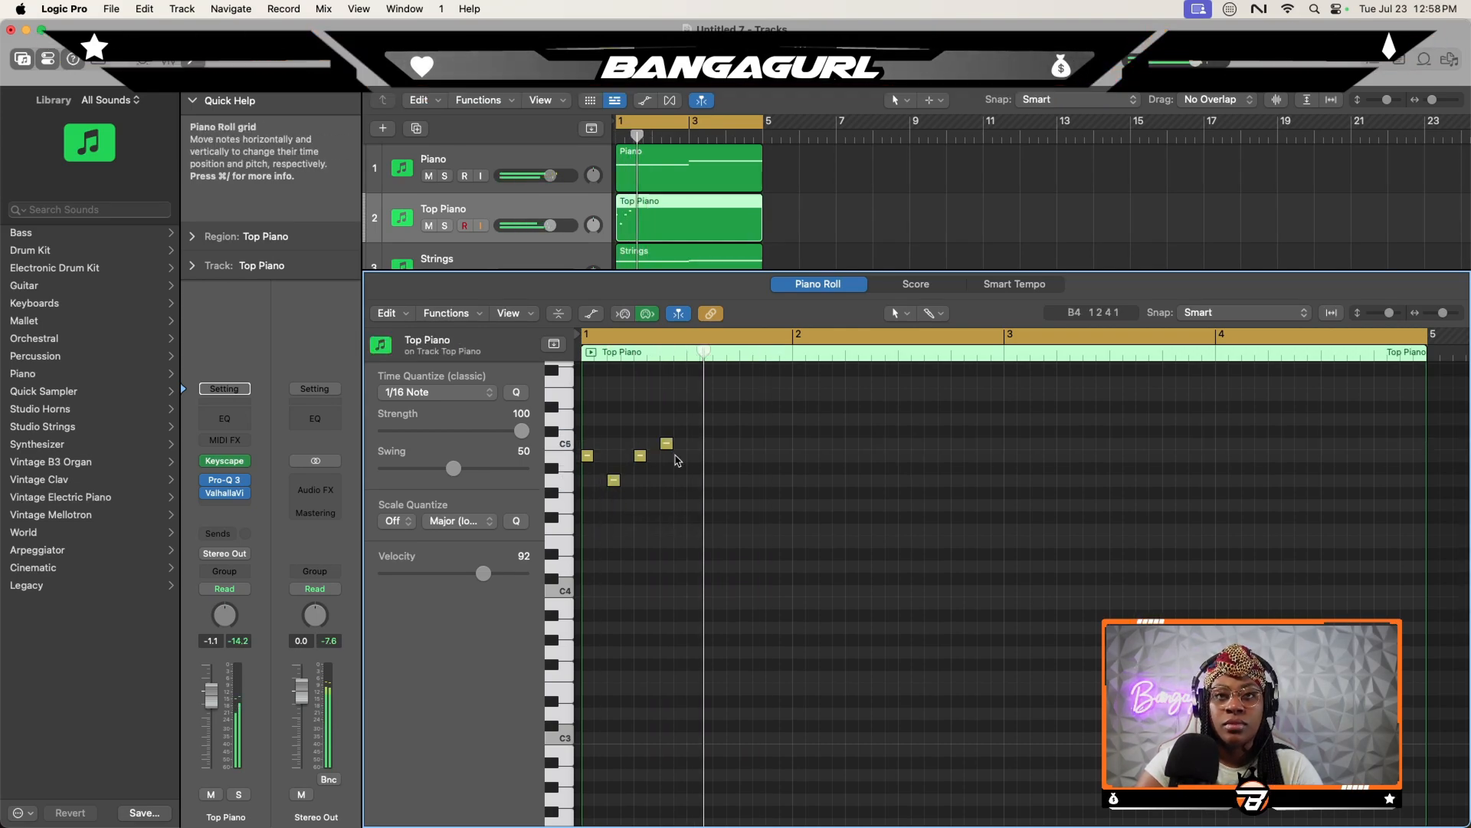
# - Copy the four-note Top Piano figure so the repeat starts on beat 3 of bar 1
pyautogui.press('super+a')
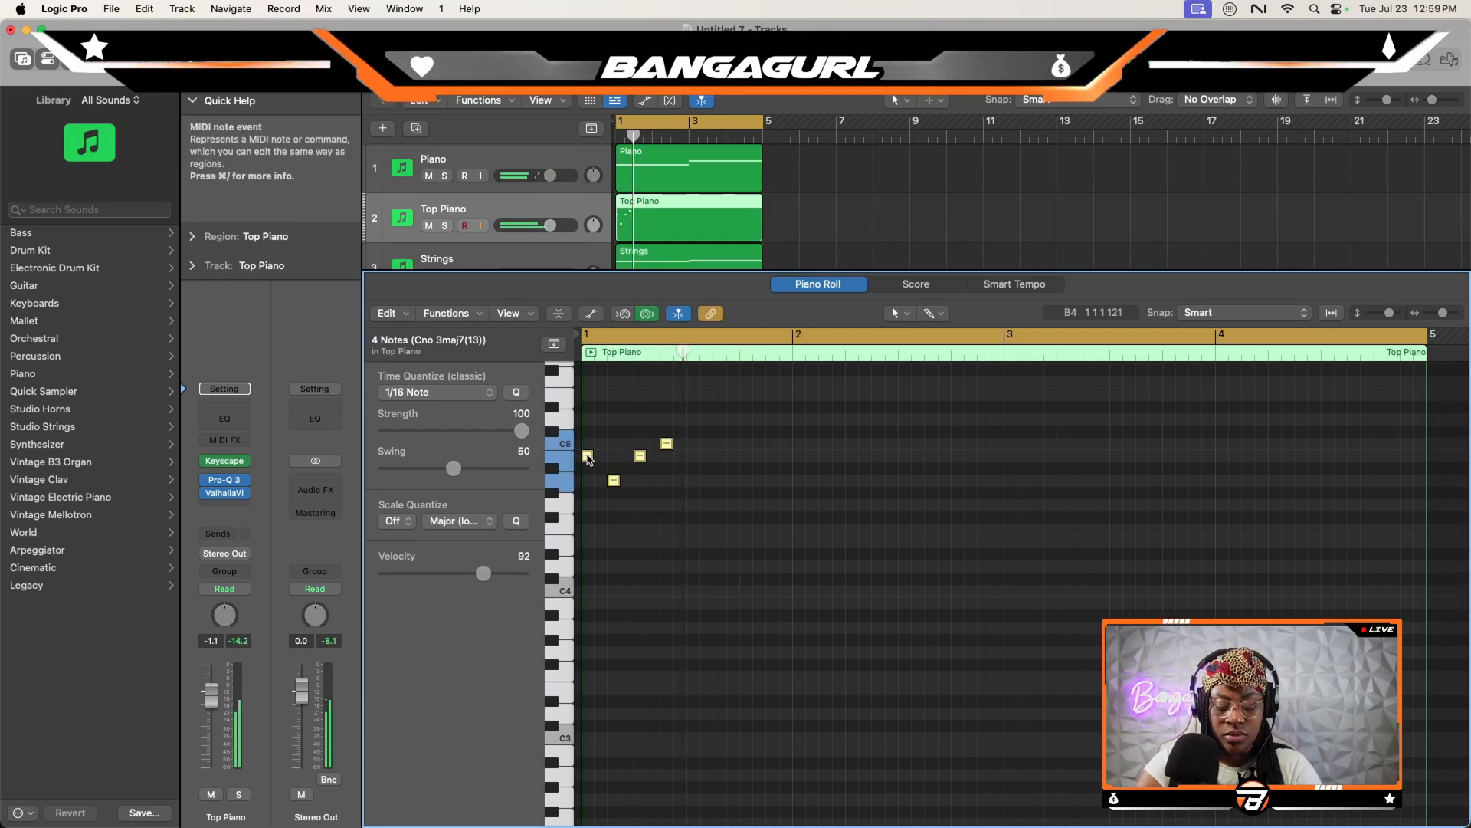
pyautogui.moveTo(588, 455); pyautogui.dragTo(705, 464)
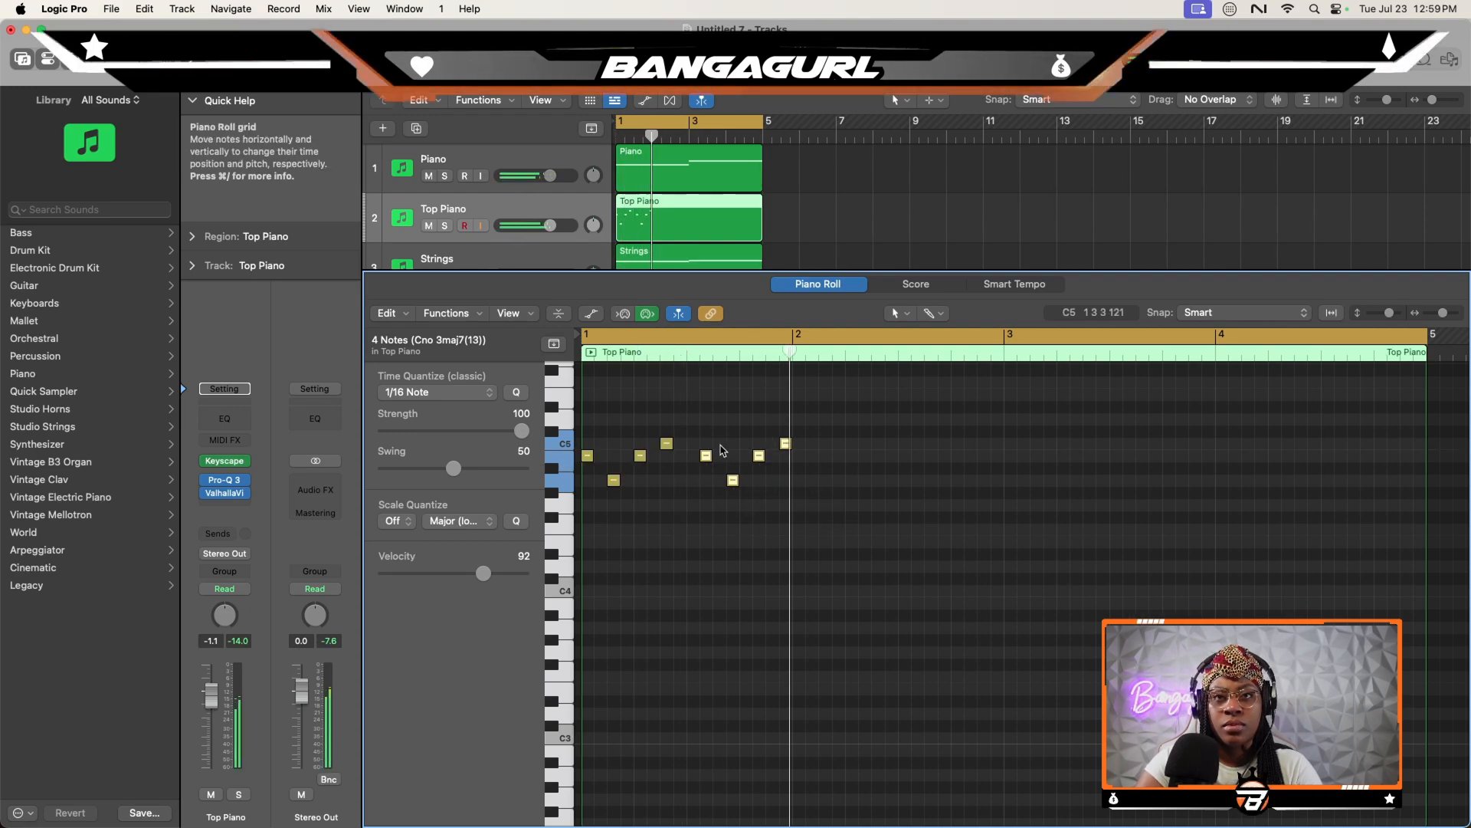
pyautogui.scroll(2, 709, 481)
pyautogui.moveTo(709, 481); pyautogui.dragTo(695, 480)
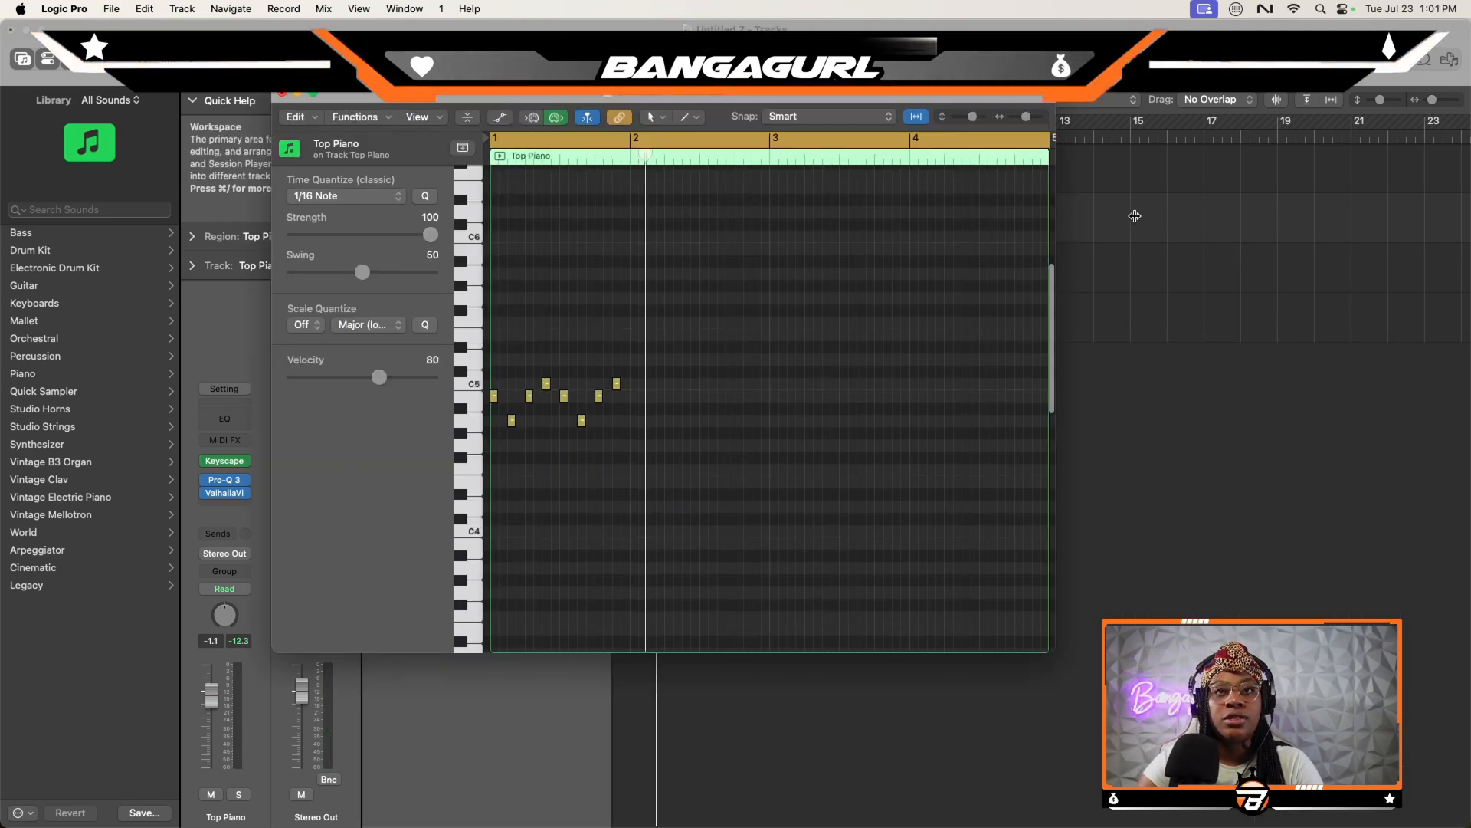
# - Show the note velocity lane and raise the velocity of the six B4 and C5 notes to 126
pyautogui.moveTo(1026, 118); pyautogui.dragTo(1030, 117)
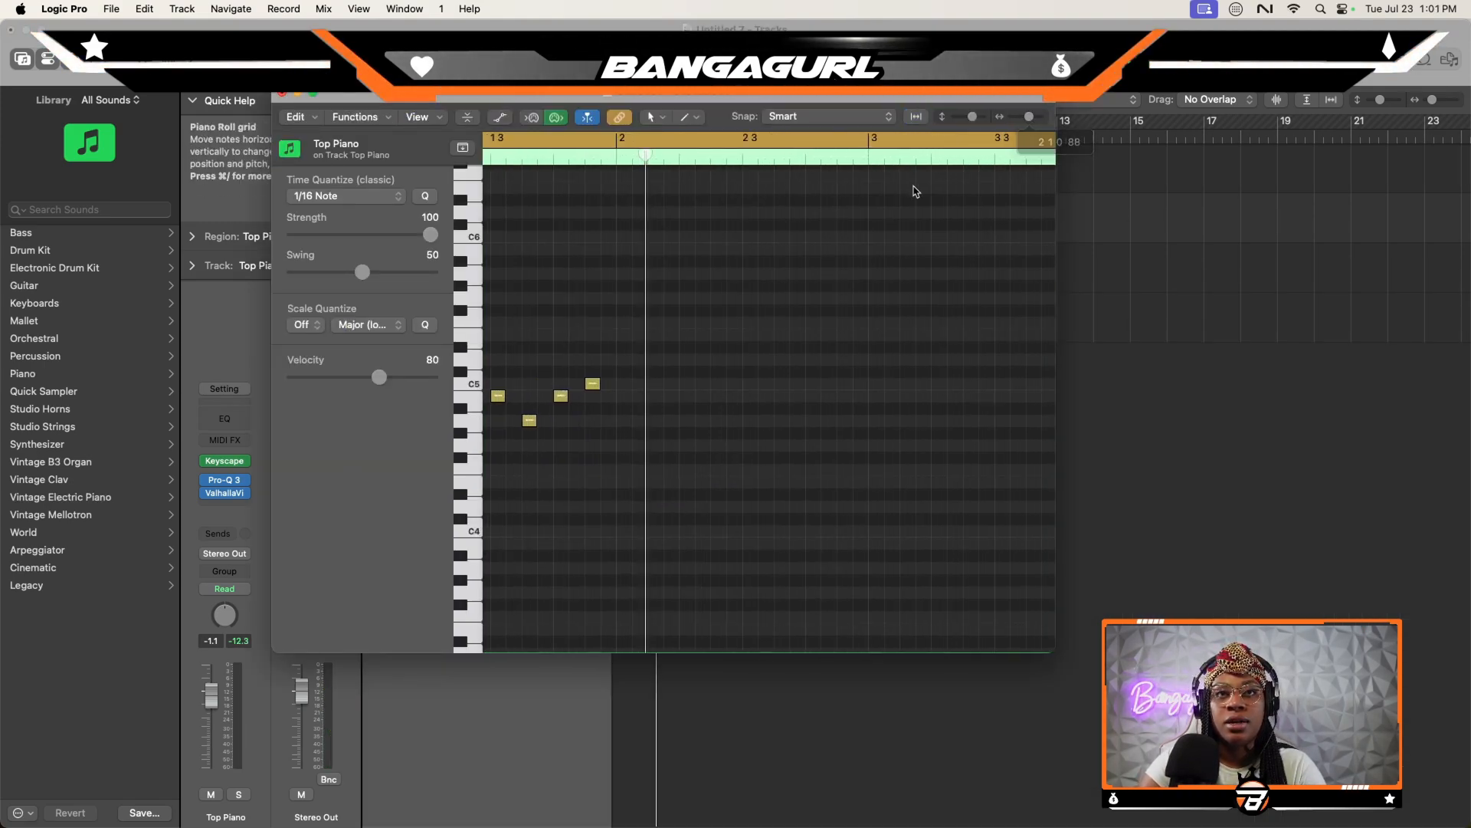
pyautogui.hscroll(-3, 915, 191)
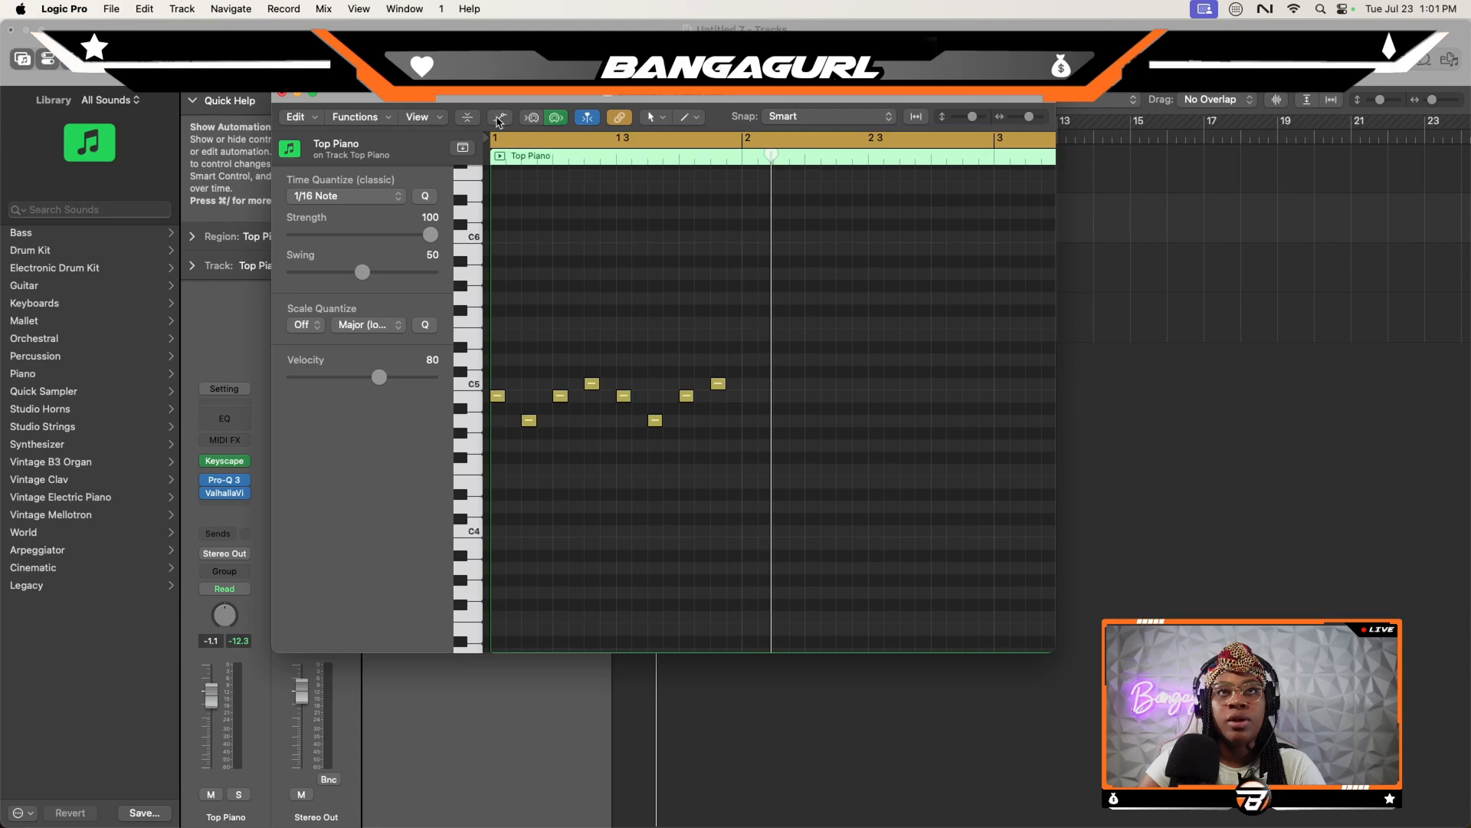
pyautogui.click(502, 117)
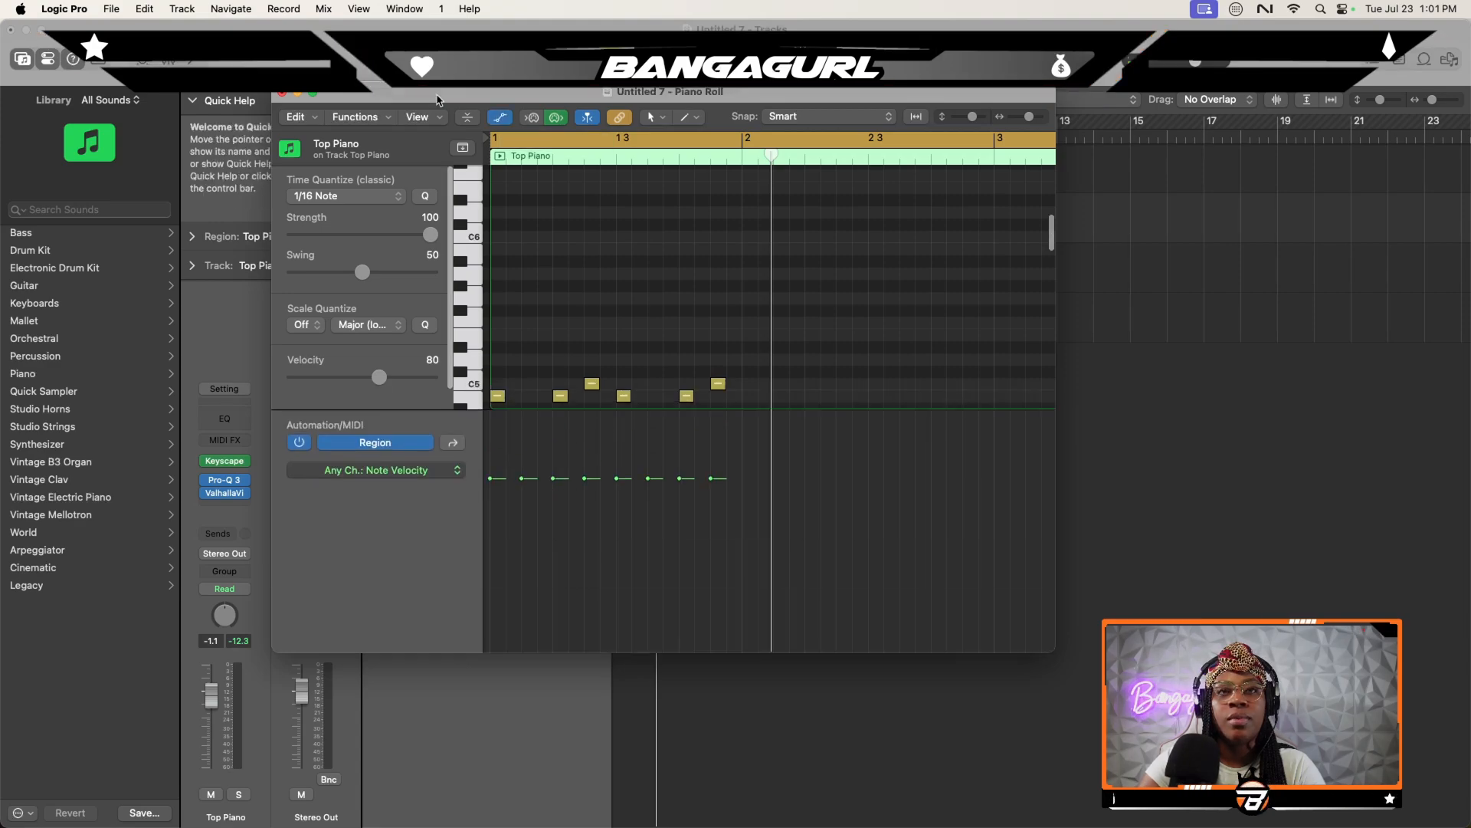
pyautogui.moveTo(734, 398); pyautogui.dragTo(505, 376)
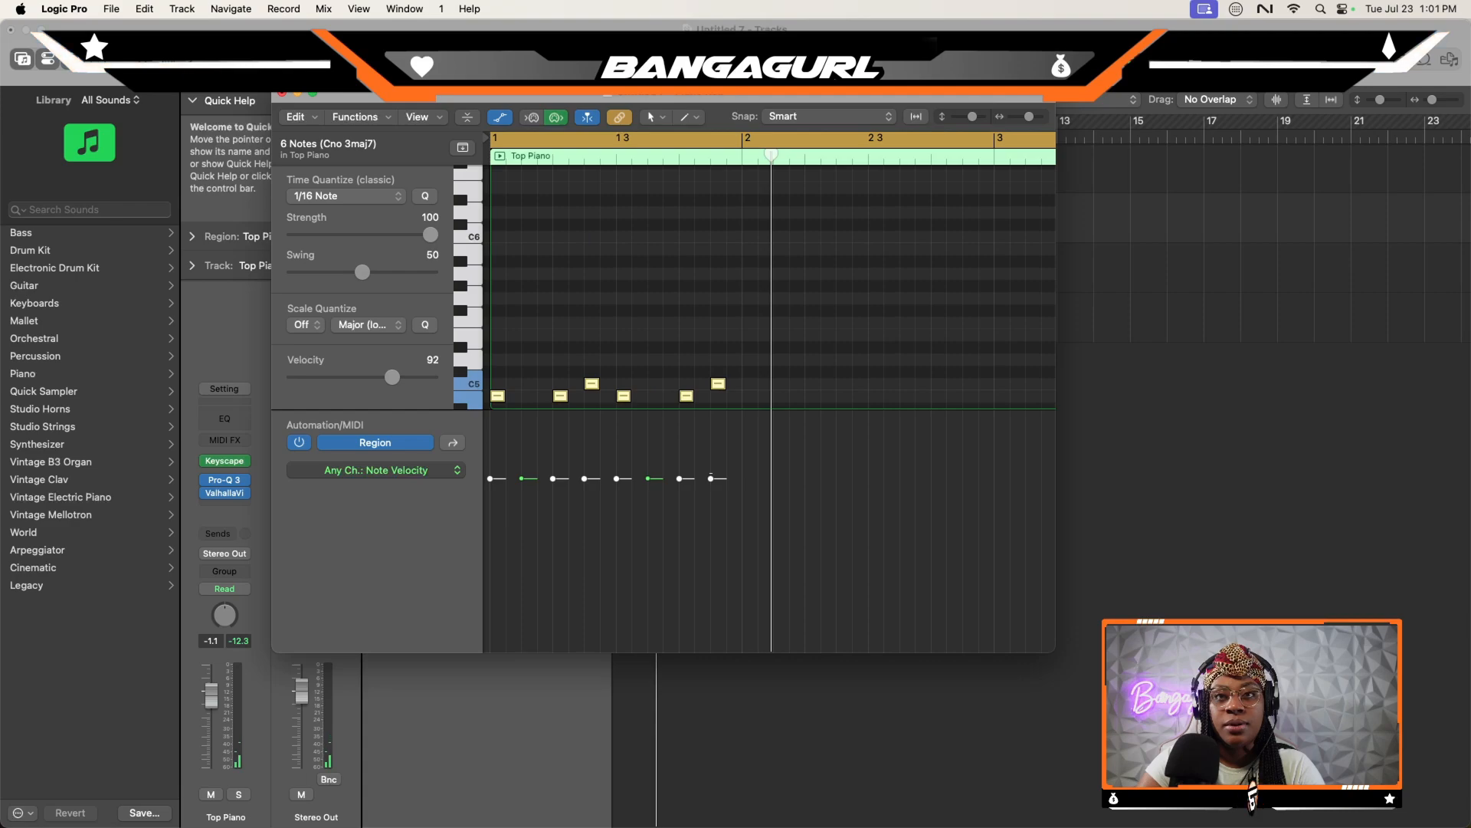
pyautogui.moveTo(711, 477); pyautogui.dragTo(711, 410)
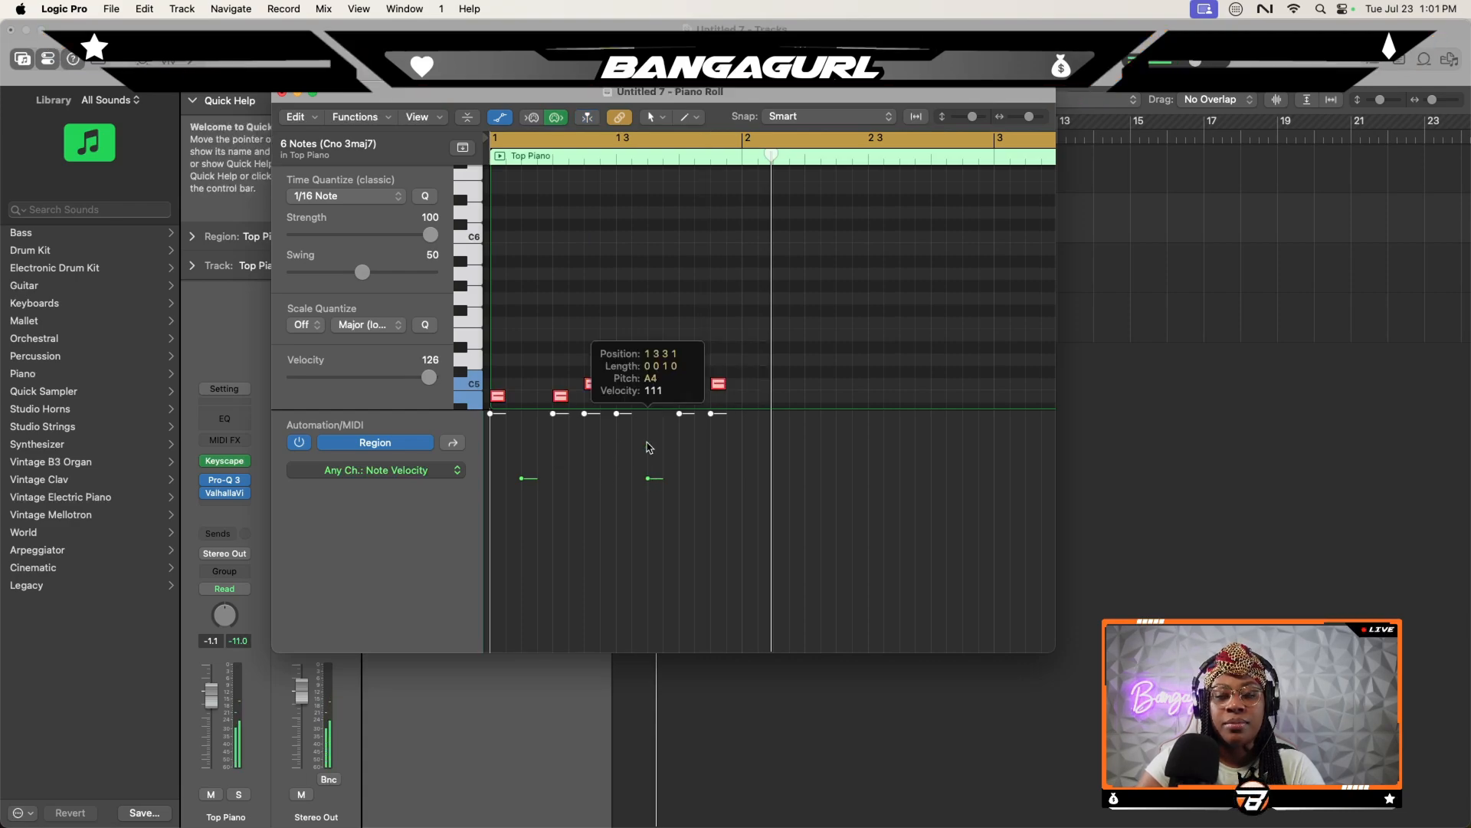
# - Raise the velocity of the two A4 notes in the Top Piano region to 126
pyautogui.scroll(-3, 671, 344)
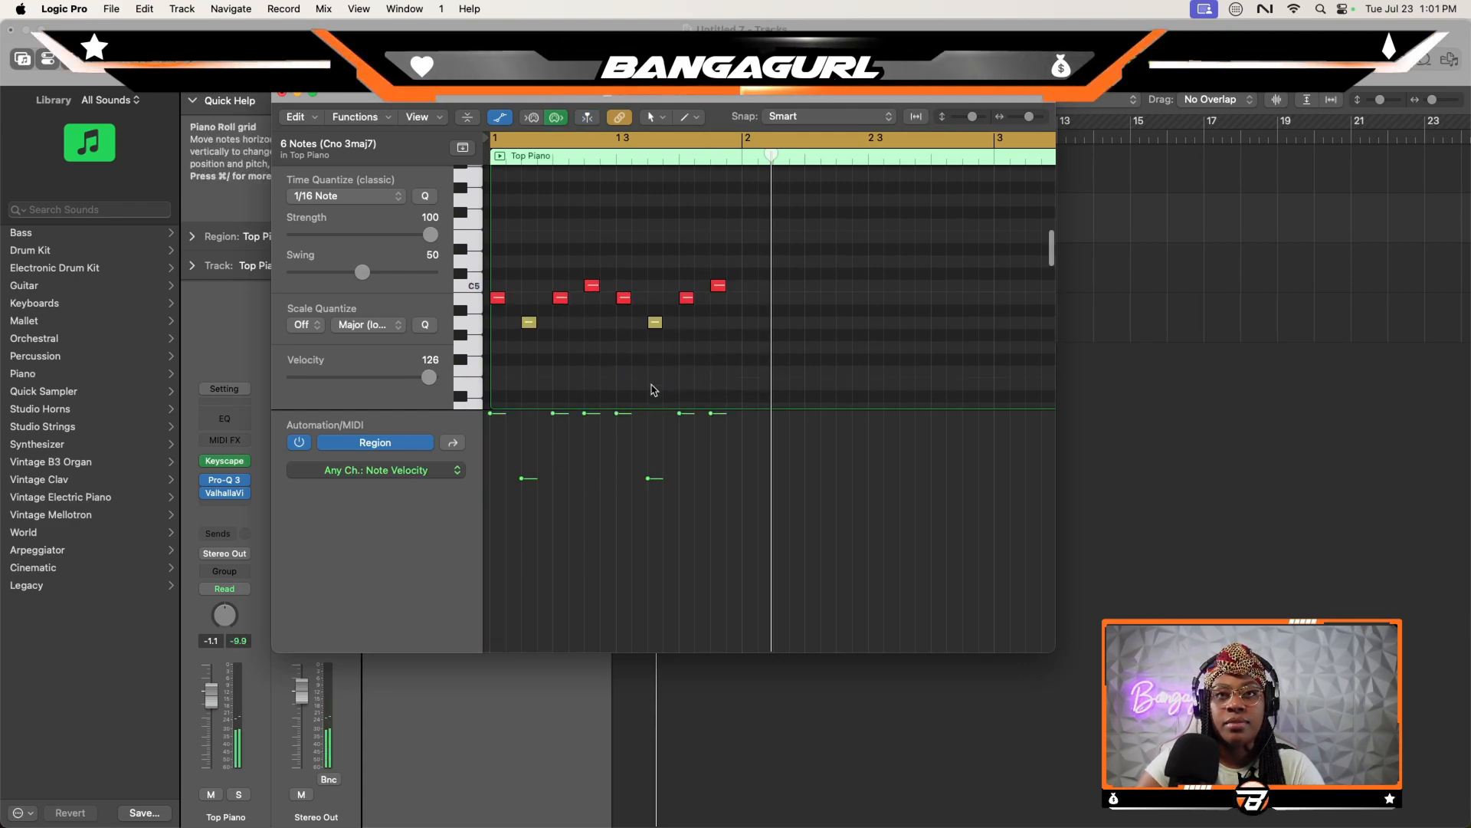
pyautogui.moveTo(671, 344); pyautogui.dragTo(502, 311)
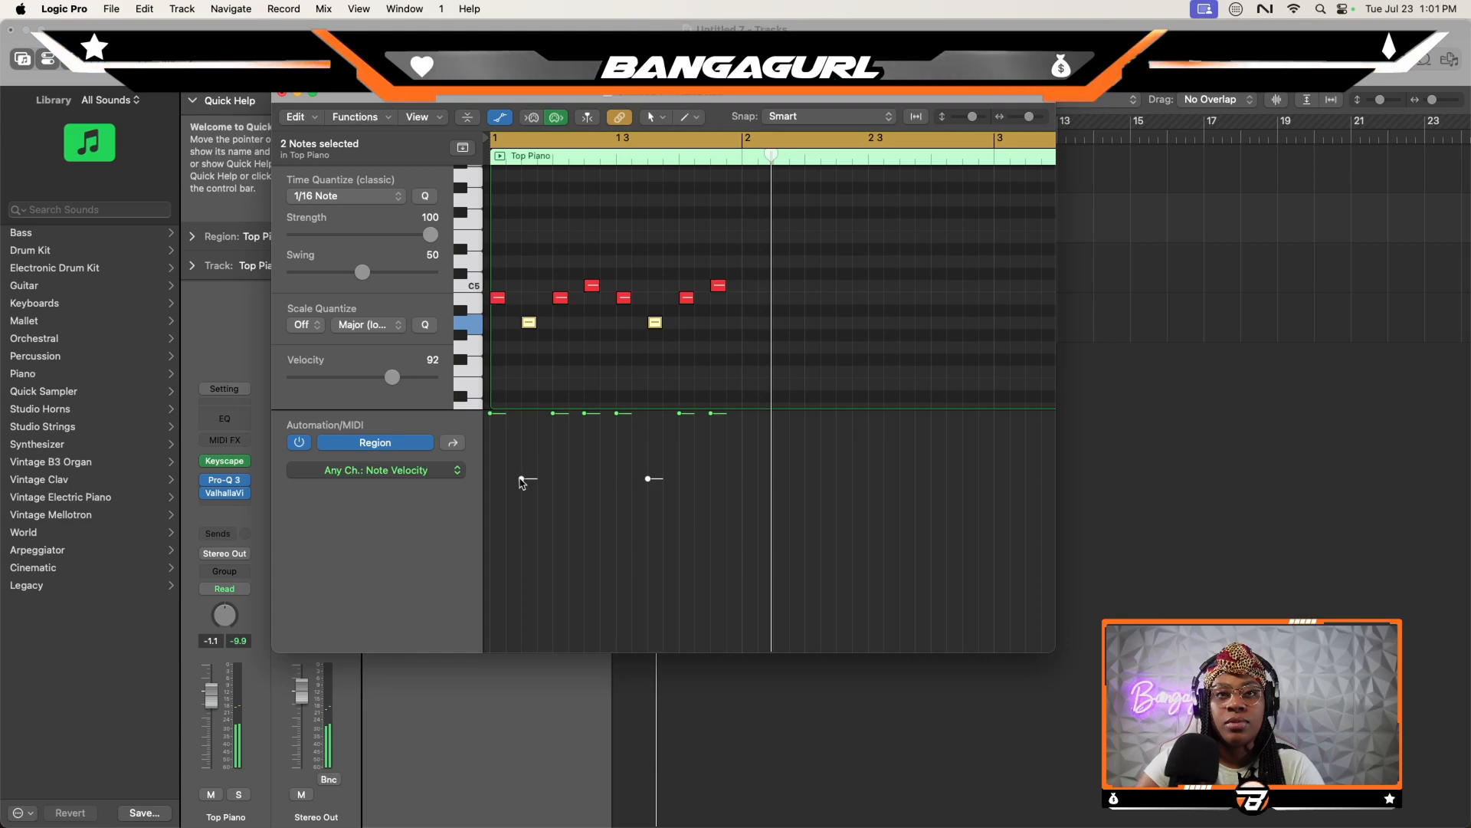
pyautogui.moveTo(521, 478); pyautogui.dragTo(521, 413)
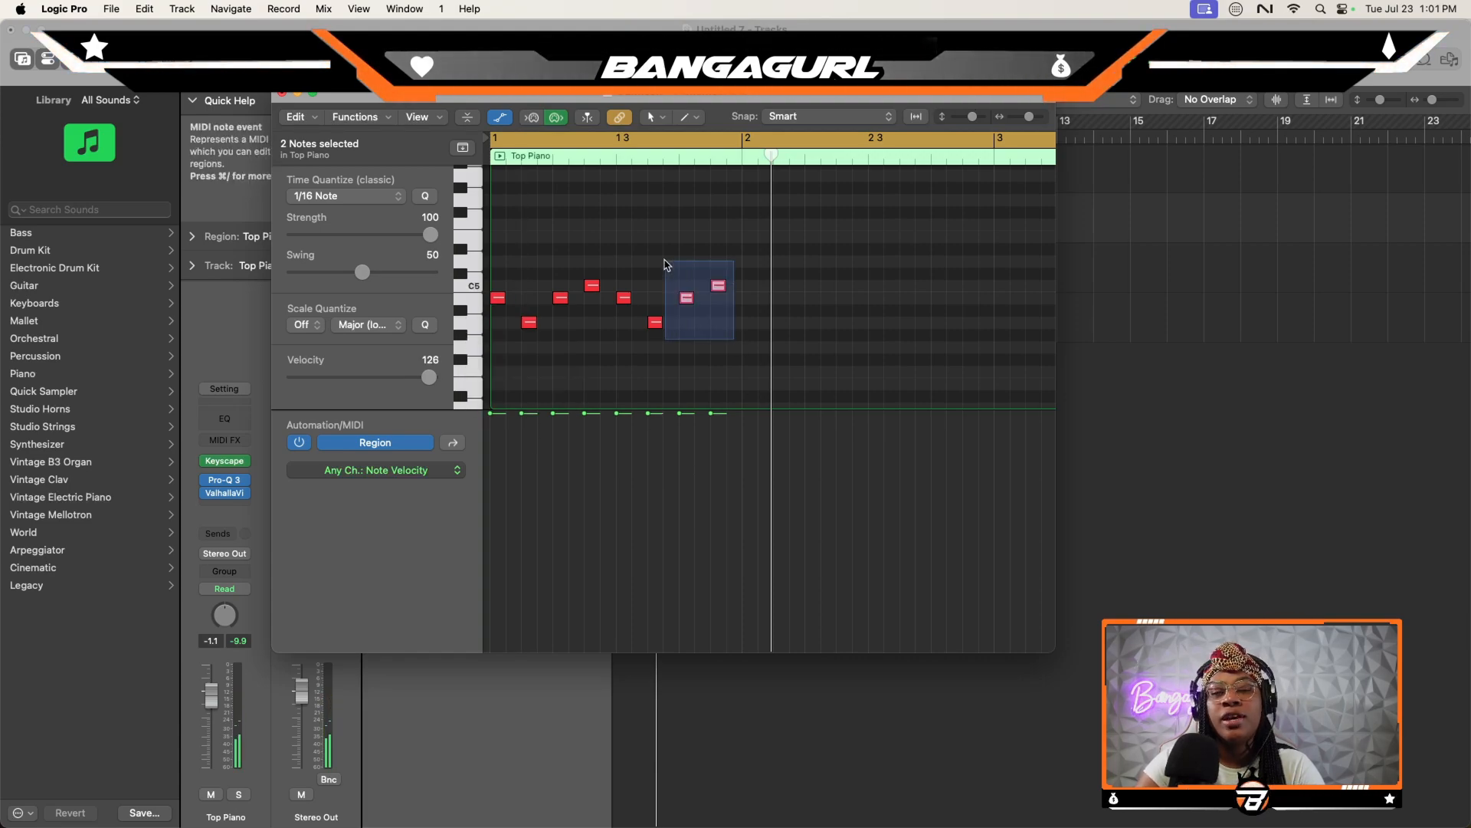
# - Ramp the velocities of all eight Top Piano notes steadily upward, starting from 82 on the first note
pyautogui.press('super+a')
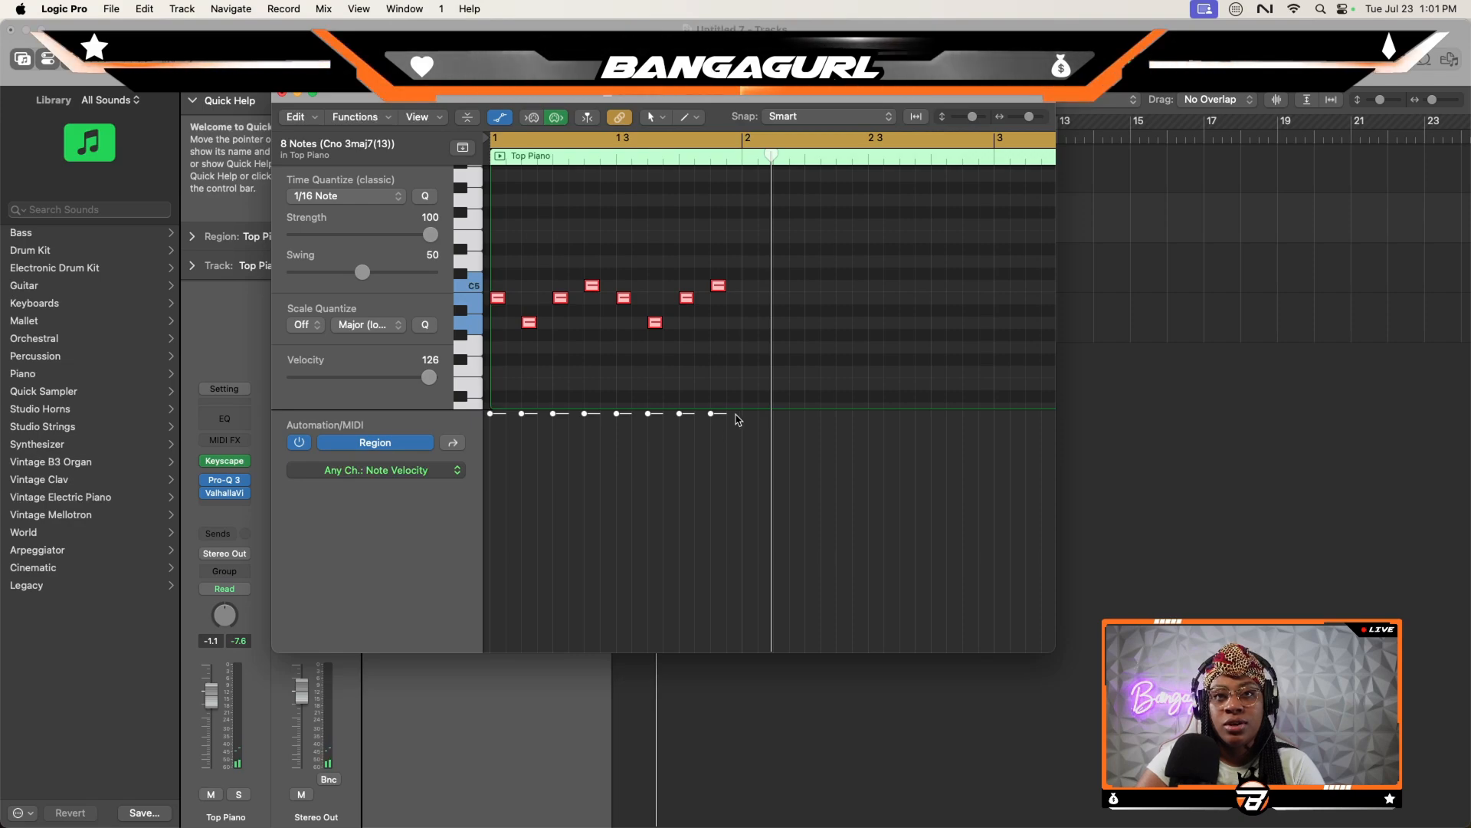
pyautogui.moveTo(734, 417); pyautogui.dragTo(502, 514)
pyautogui.click(811, 380)
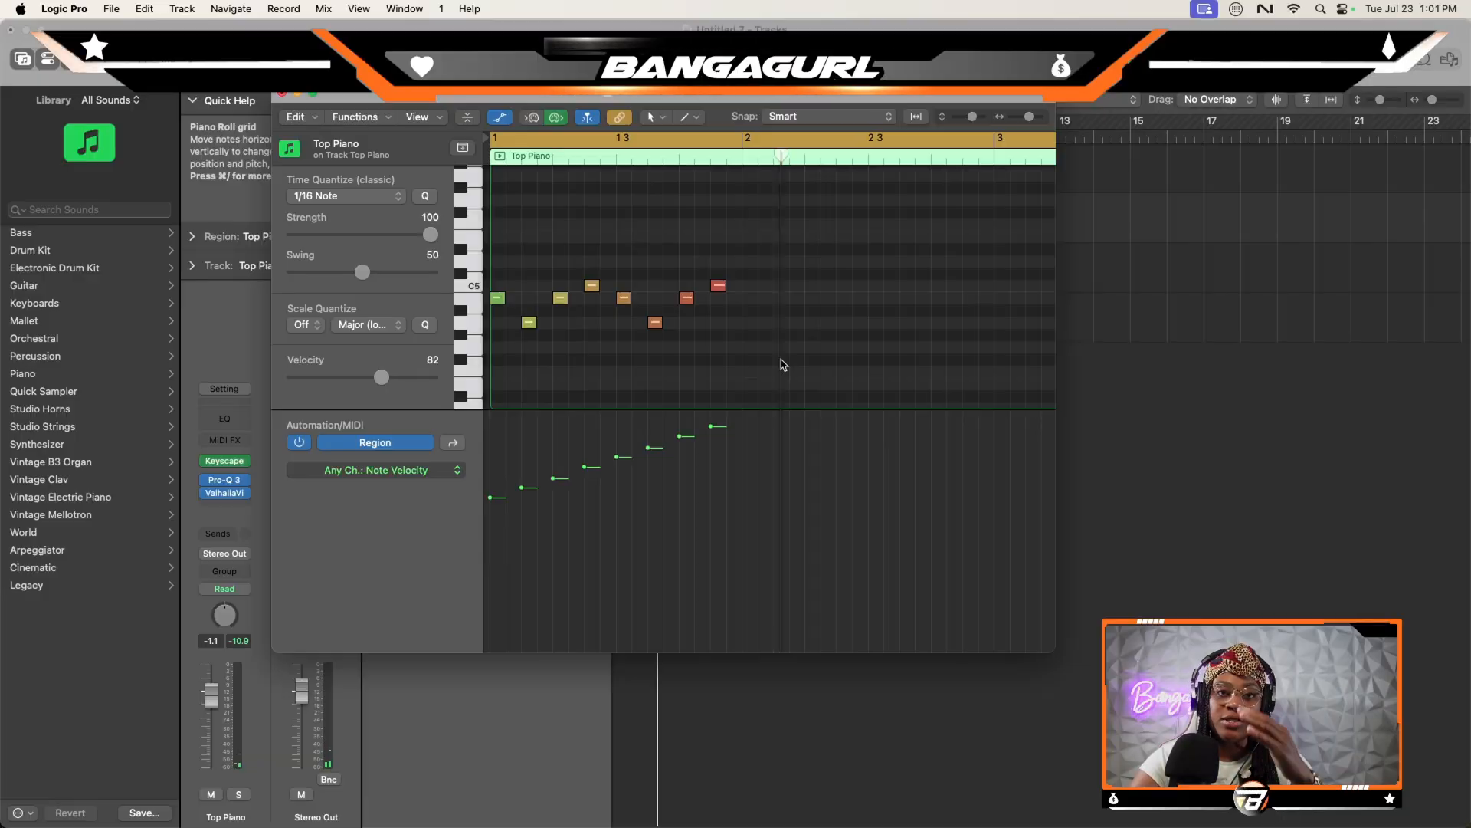
# - Copy the eight-note Top Piano figure with its velocity ramp to the start of bar 2
pyautogui.moveTo(811, 380); pyautogui.dragTo(490, 235)
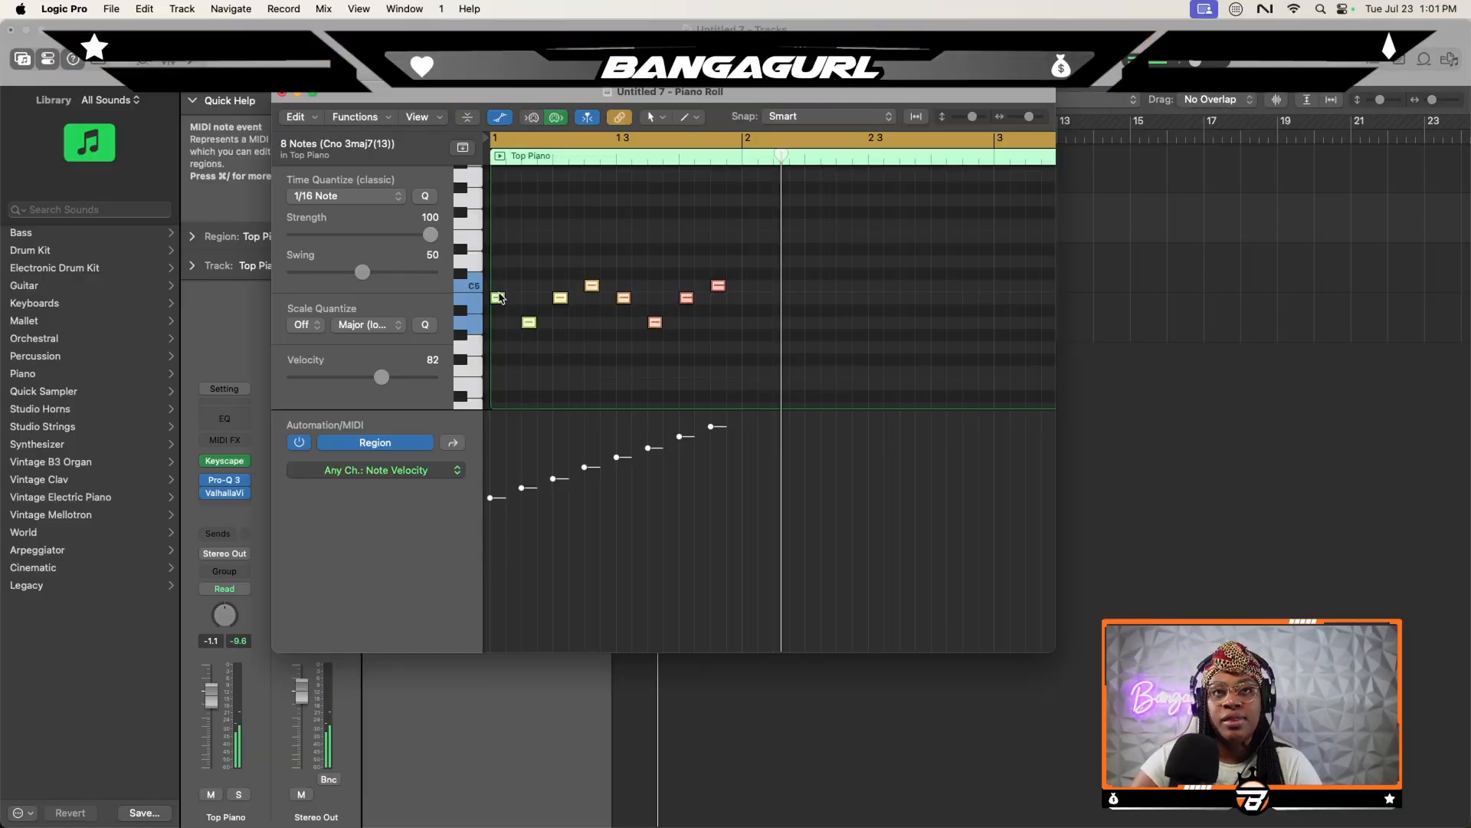
pyautogui.moveTo(506, 300); pyautogui.dragTo(759, 302)
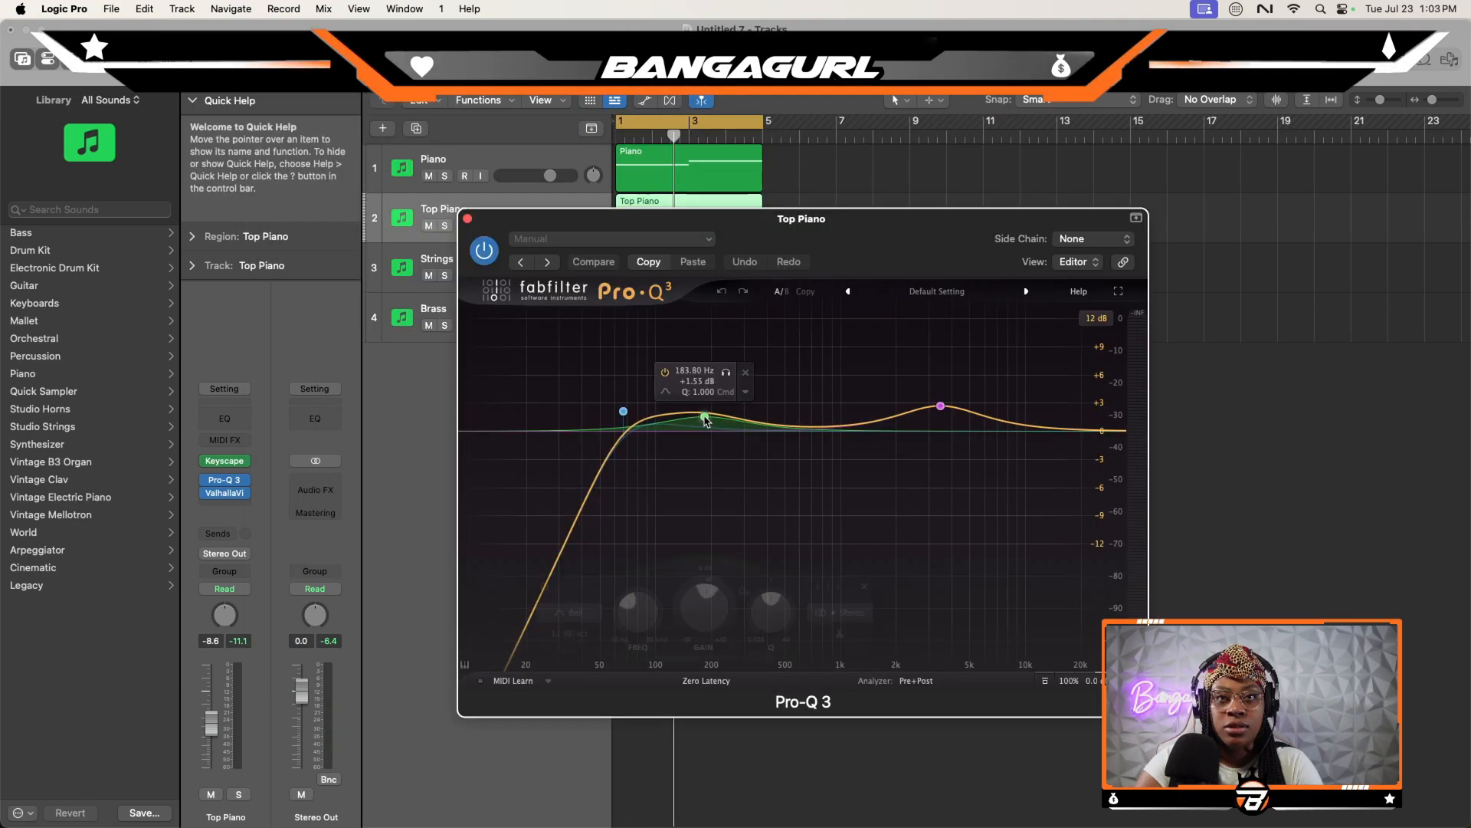
pyautogui.moveTo(705, 417)
pyautogui.mouseDown()
pyautogui.moveTo(661, 396)
pyautogui.moveTo(688, 406)
pyautogui.mouseUp()
# - Play the arrangement and set the Top Piano track's volume to -7.4 dB
pyautogui.press('space')
pyautogui.moveTo(941, 405)
pyautogui.mouseDown()
pyautogui.moveTo(988, 402)
pyautogui.moveTo(933, 402)
pyautogui.mouseUp()
pyautogui.click(467, 219)
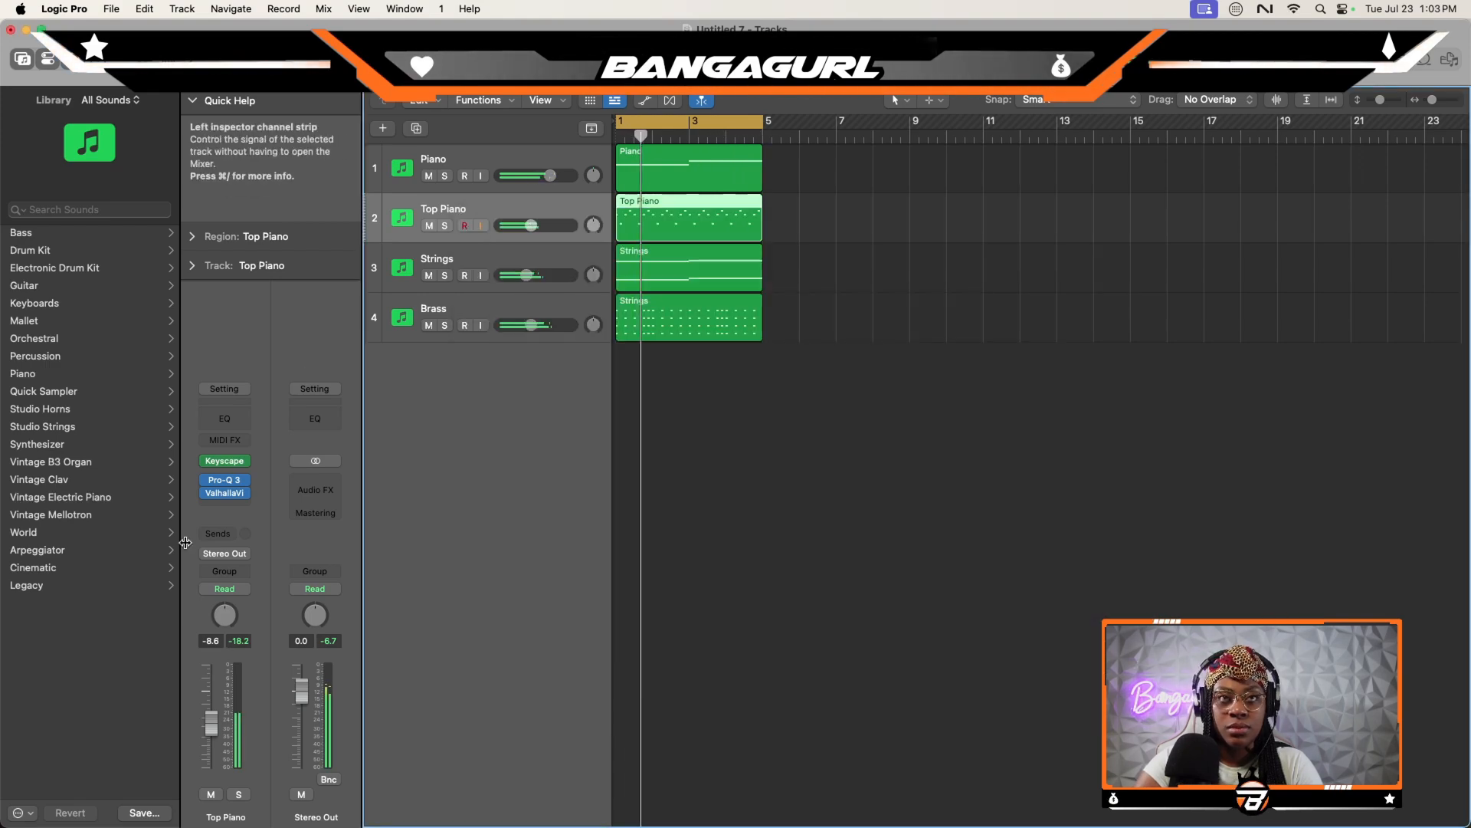
pyautogui.moveTo(216, 719); pyautogui.dragTo(216, 718)
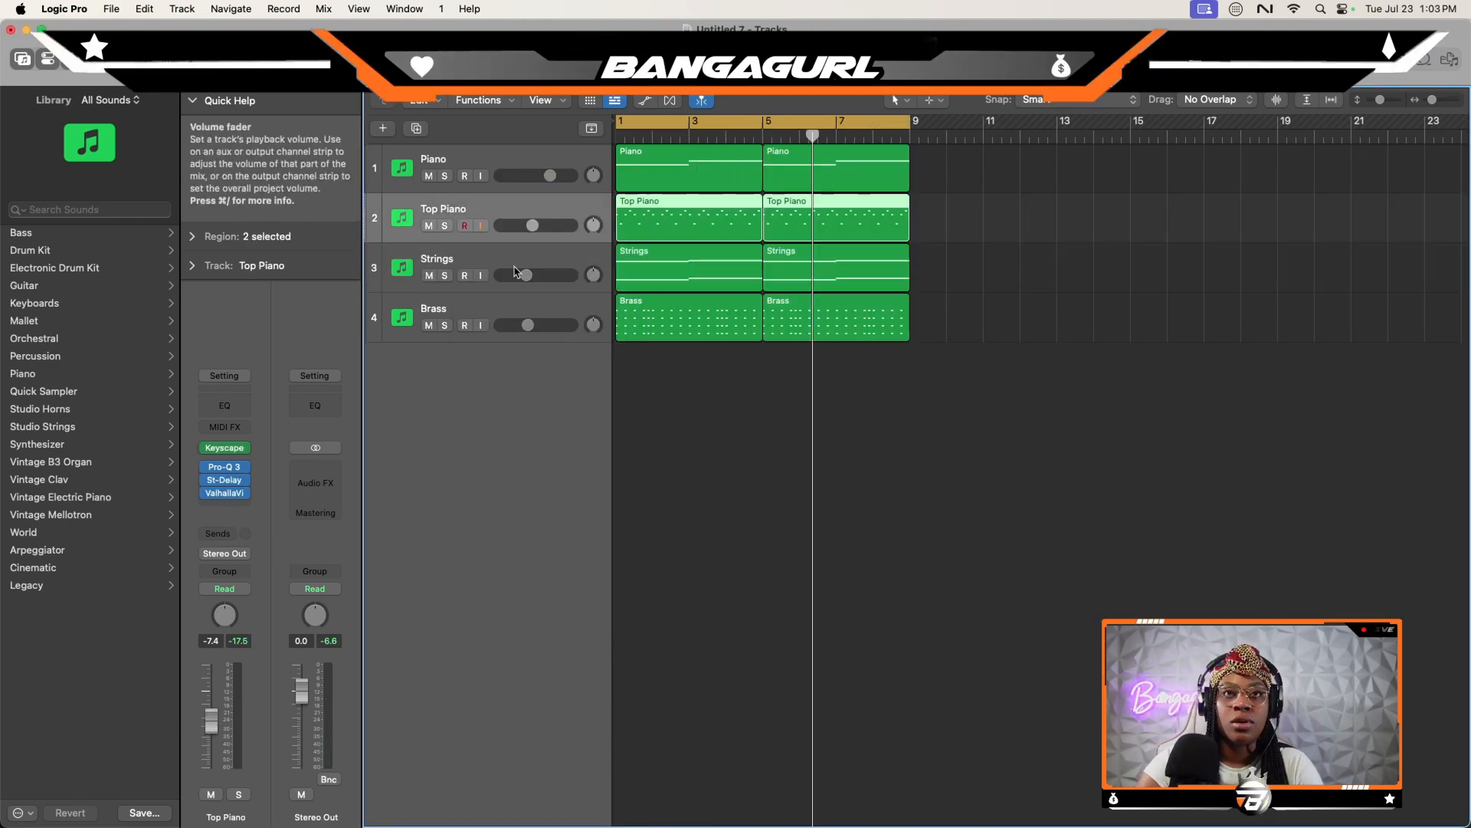
# - Duplicate the Brass track with its setup and bypass Pro-Q 3 and KNOCK on the copy
pyautogui.click(506, 309)
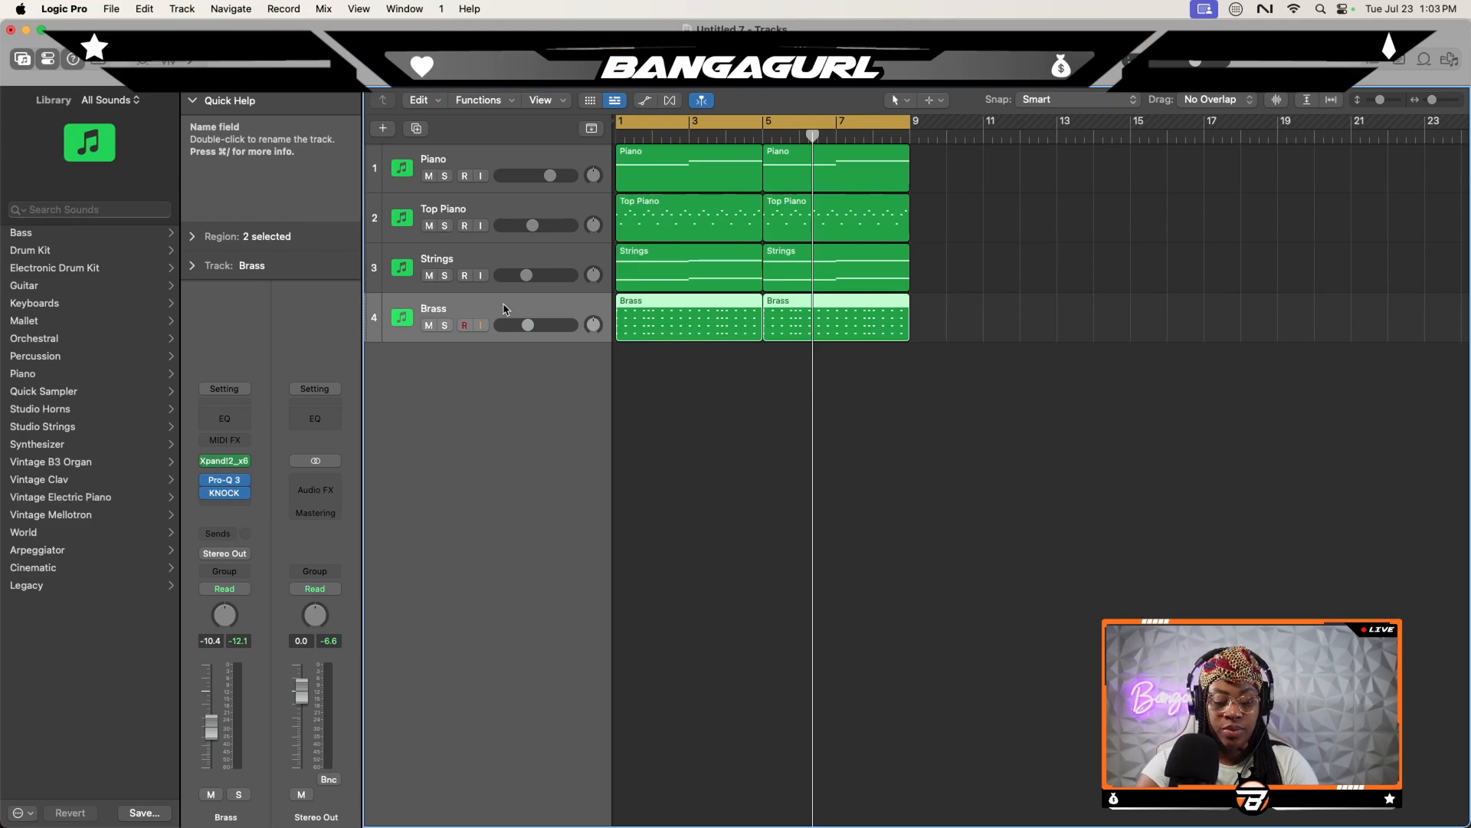
pyautogui.press('super+d')
pyautogui.click(209, 481)
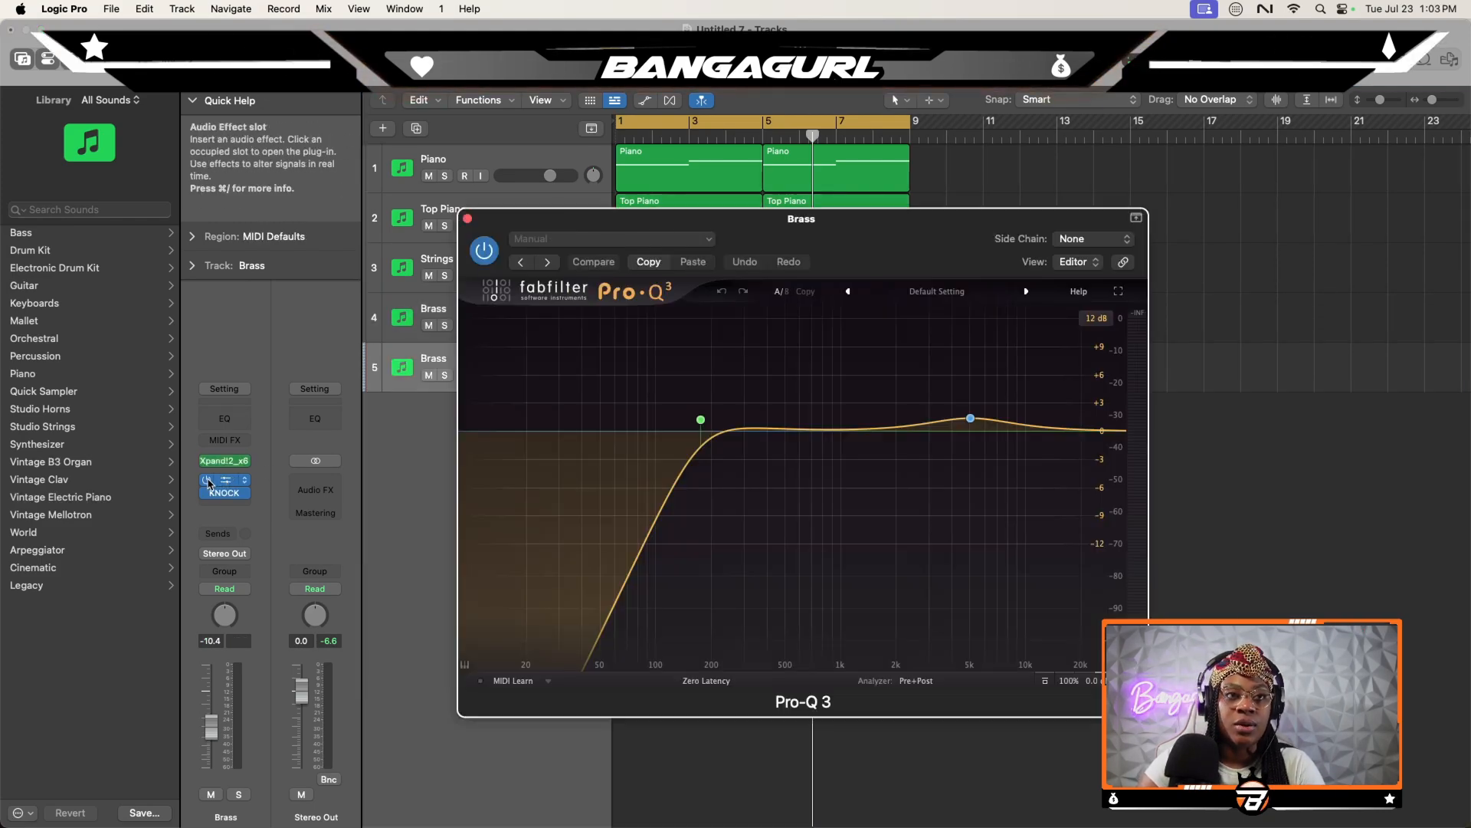
pyautogui.click(469, 217)
# - Replace the duplicated track's instrument with the mono ES M synth and show the Musical Typing keyboard
pyautogui.click(235, 462)
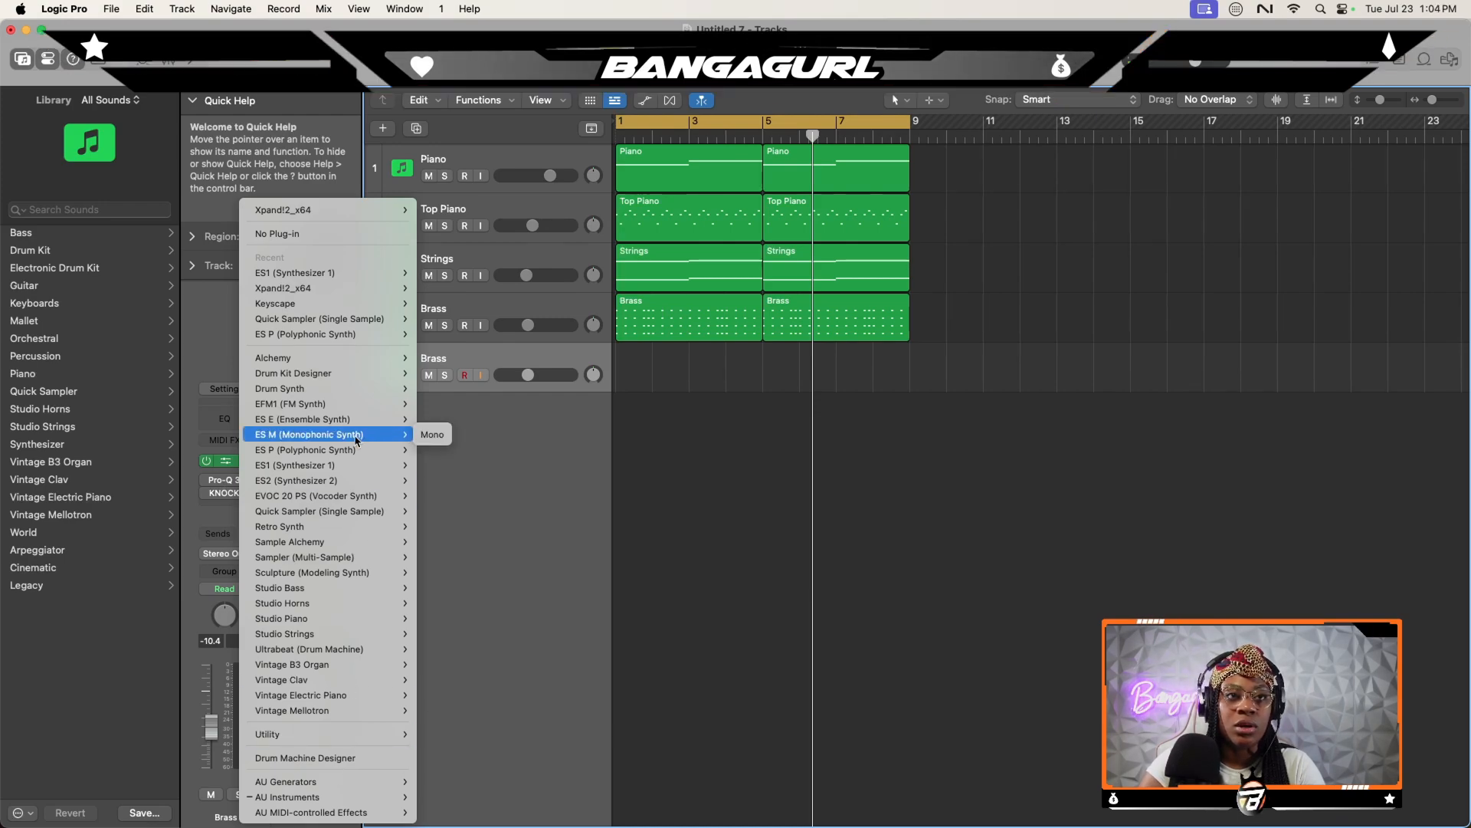
pyautogui.click(433, 435)
pyautogui.press('super+k')
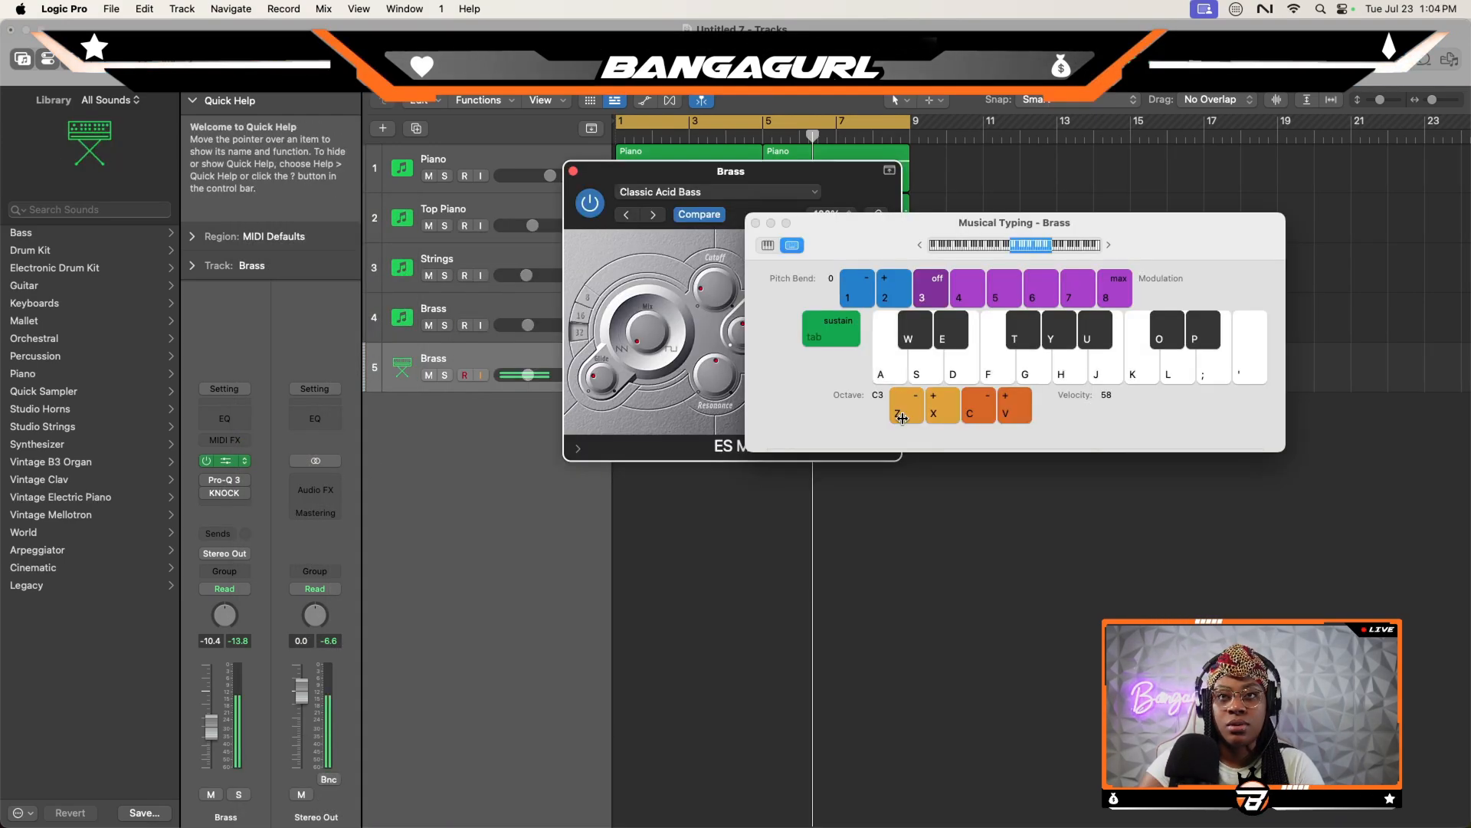
# - Record a four-note B2 bass pattern in bar 1 and again in bar 5 on the ES M track, with Musical Typing at octave C2
pyautogui.press('a')
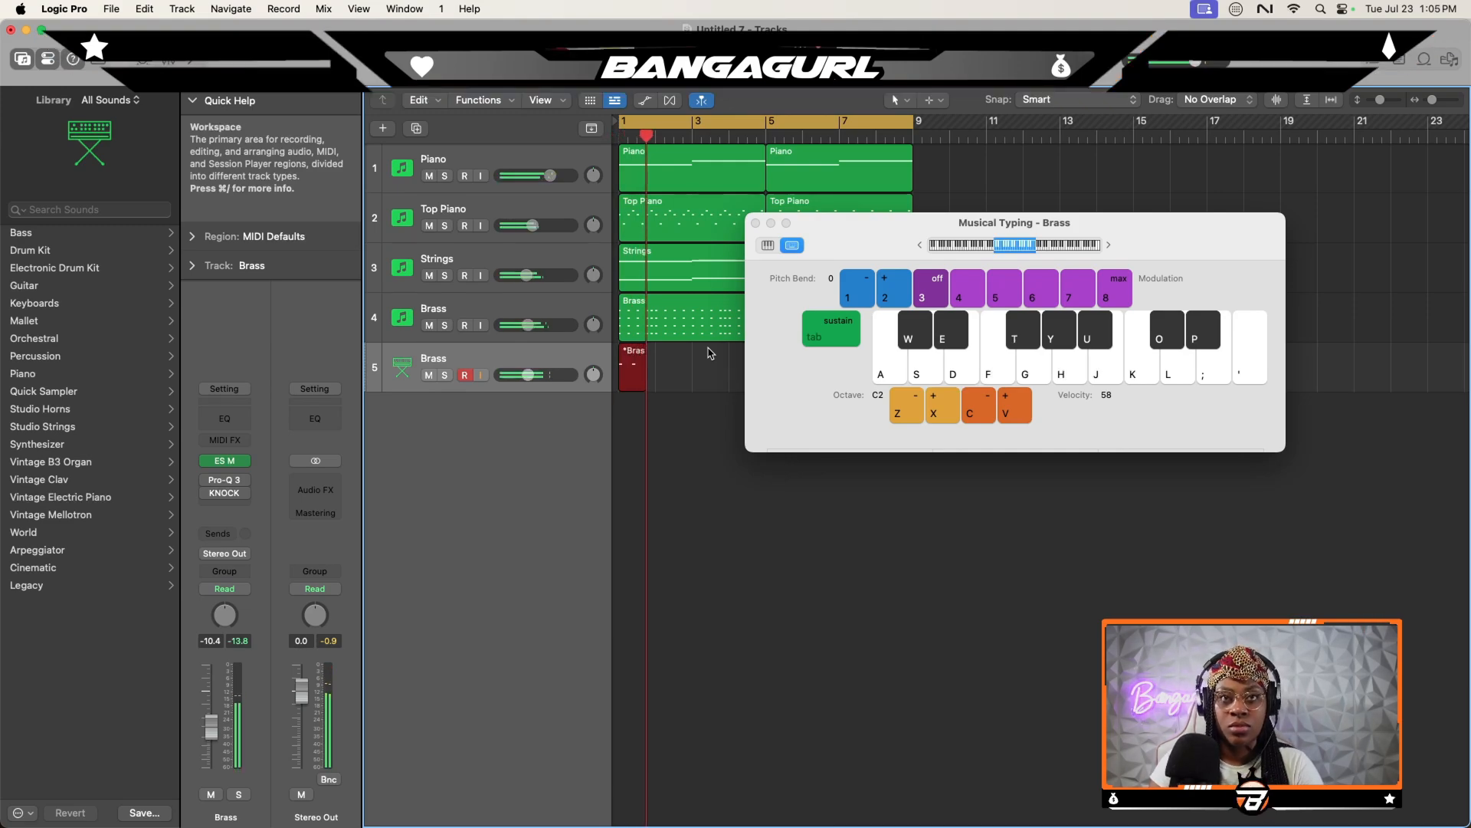
pyautogui.press('j')
pyautogui.press('j')
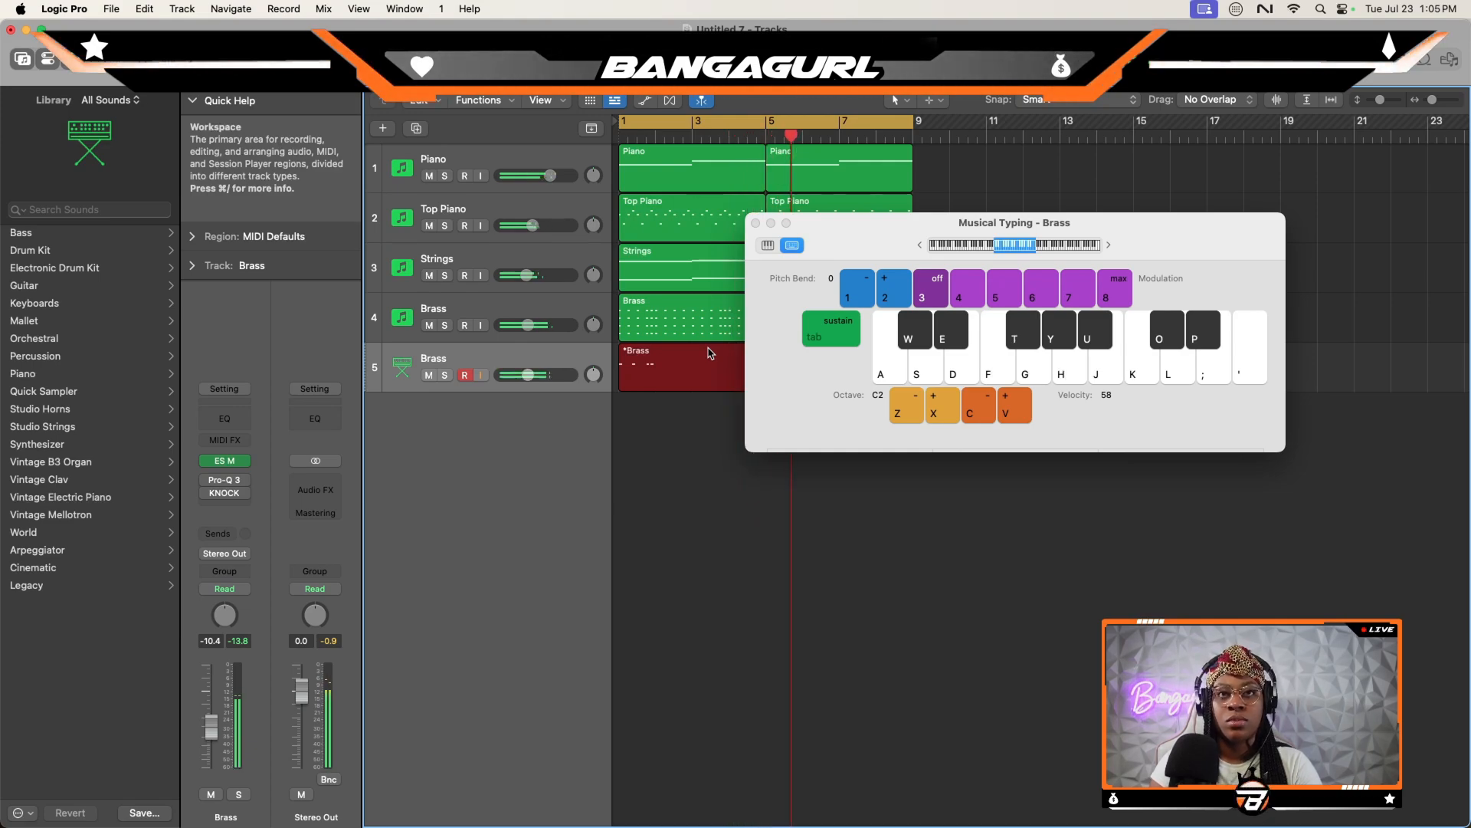
pyautogui.click(758, 223)
pyautogui.press('space')
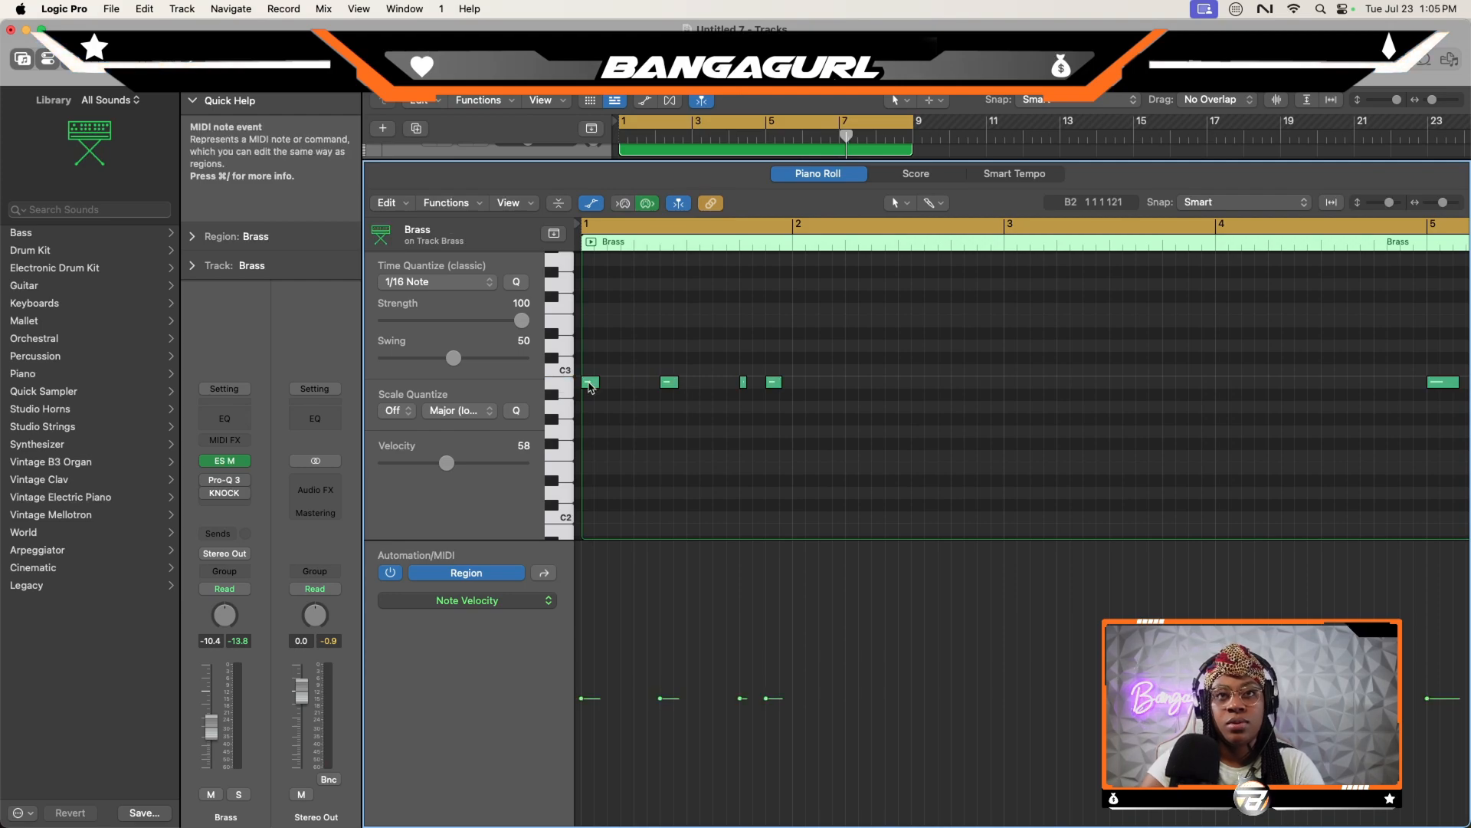
# - Lengthen the recorded B2 bass notes in bars 1 and 5
pyautogui.moveTo(594, 380); pyautogui.dragTo(679, 386)
pyautogui.click(741, 382)
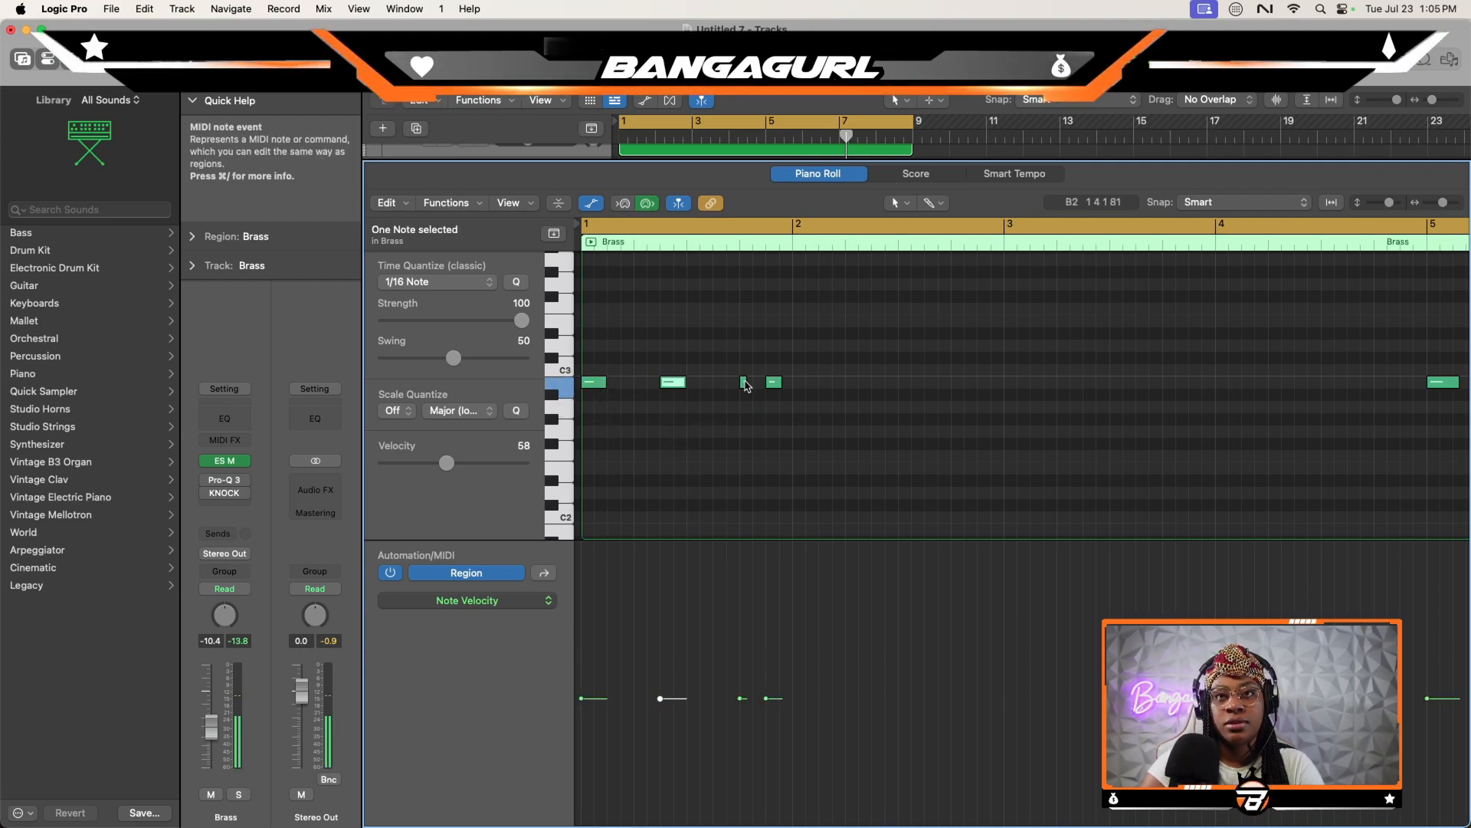
pyautogui.moveTo(744, 381); pyautogui.dragTo(790, 381)
pyautogui.hscroll(5, 858, 426)
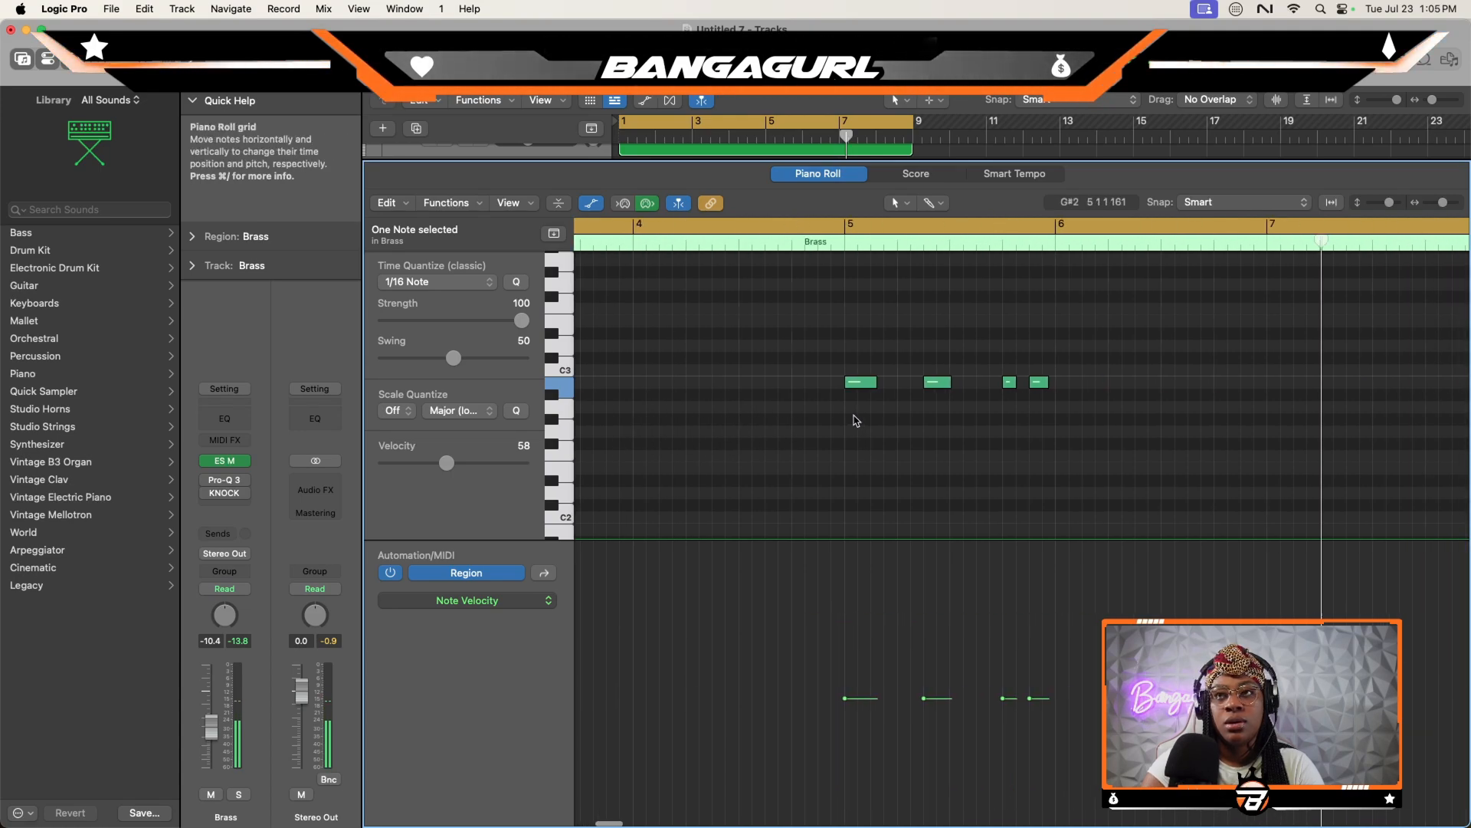
pyautogui.moveTo(959, 380); pyautogui.dragTo(998, 383)
# - Re-enable KNOCK on the ES M bass track and set its volume to -9.8 dB
pyautogui.press('x')
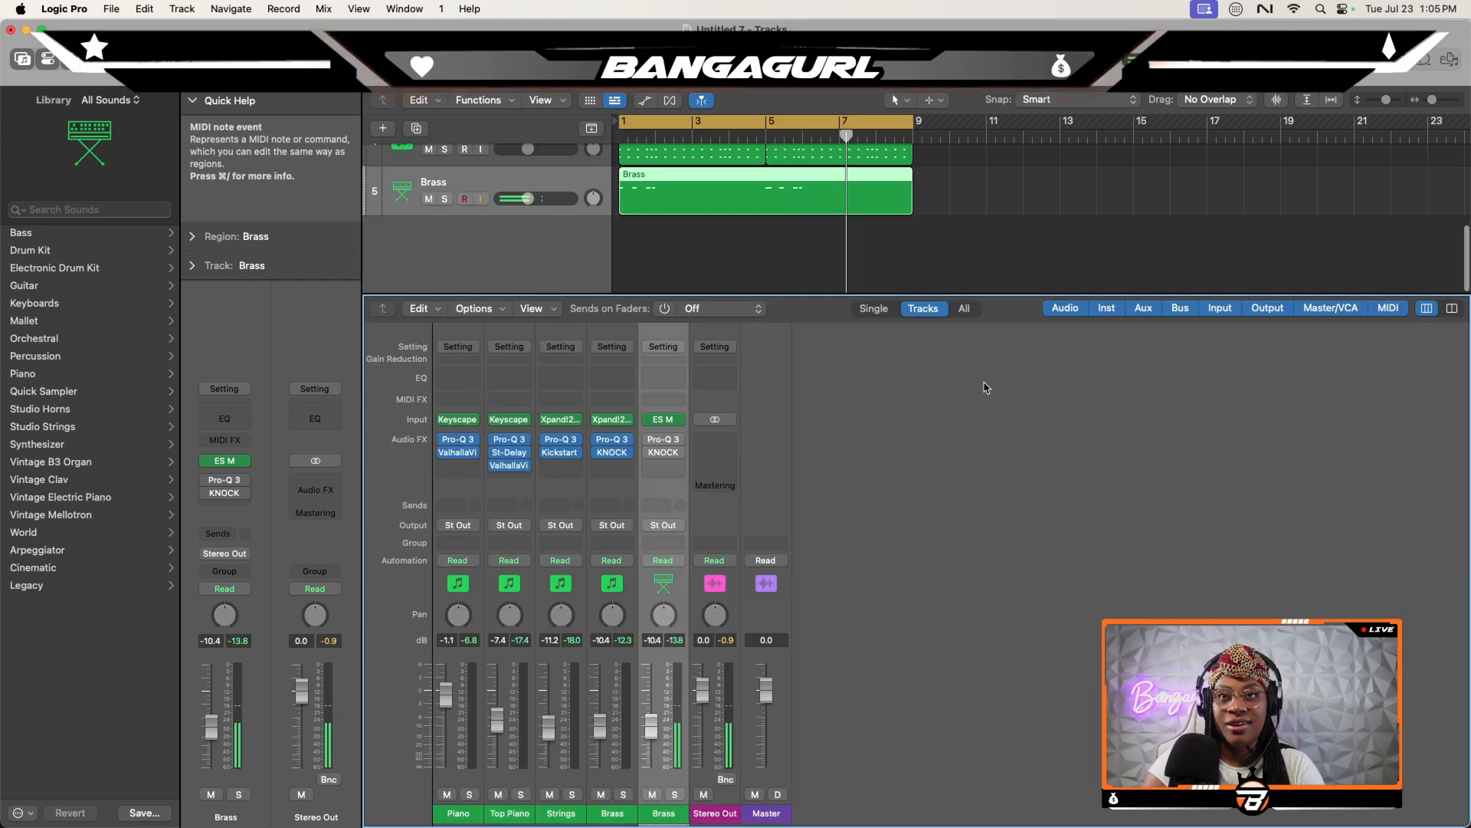
pyautogui.press('x')
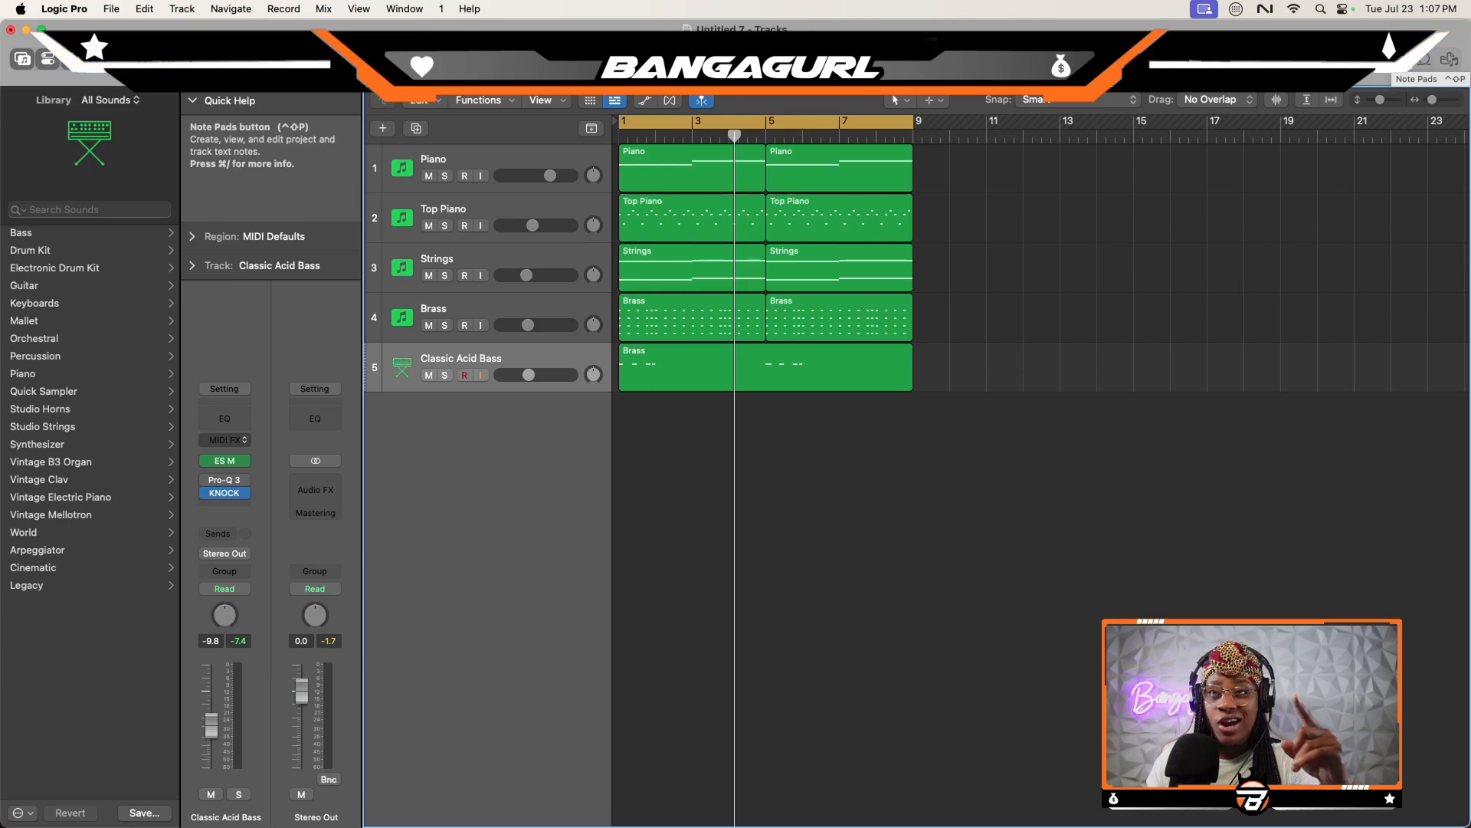
# - Load Bottega.wav from The Slaps Drum Kit's Hats folder onto a new Quick Sampler track and change the sampler's polyphony
pyautogui.press('f')
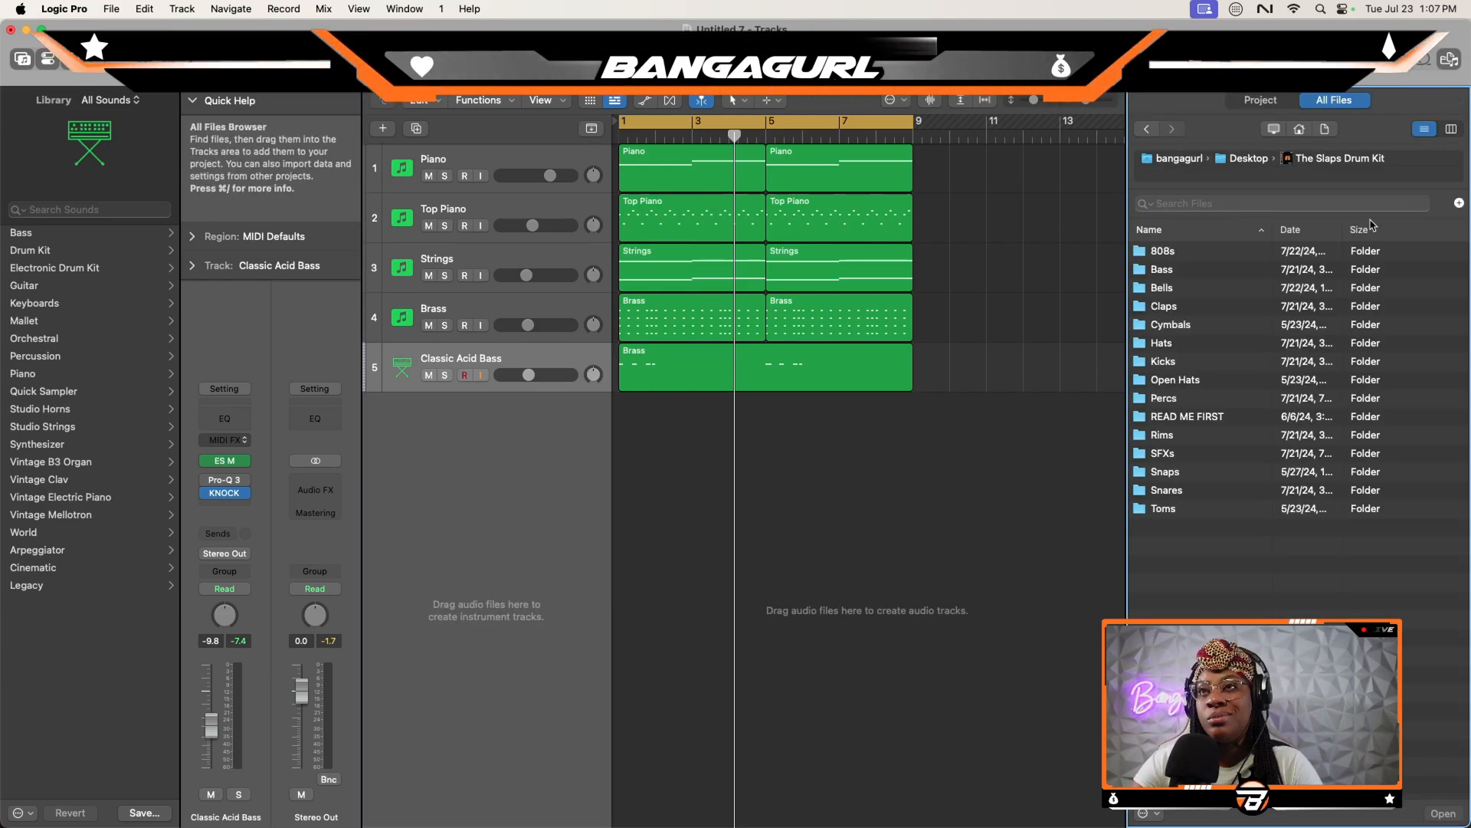
pyautogui.doubleClick(1167, 343)
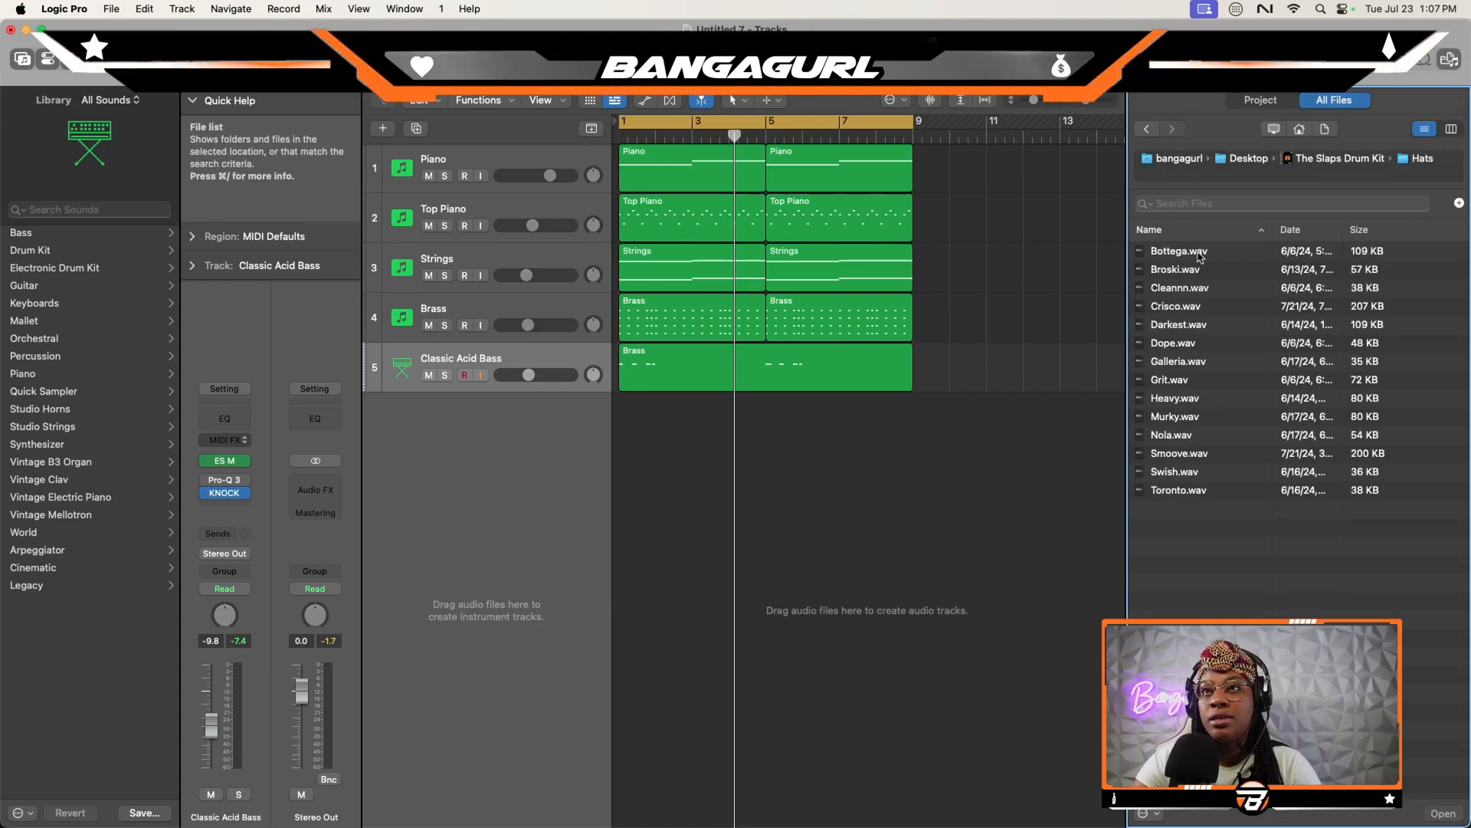
pyautogui.moveTo(1187, 252); pyautogui.dragTo(494, 433)
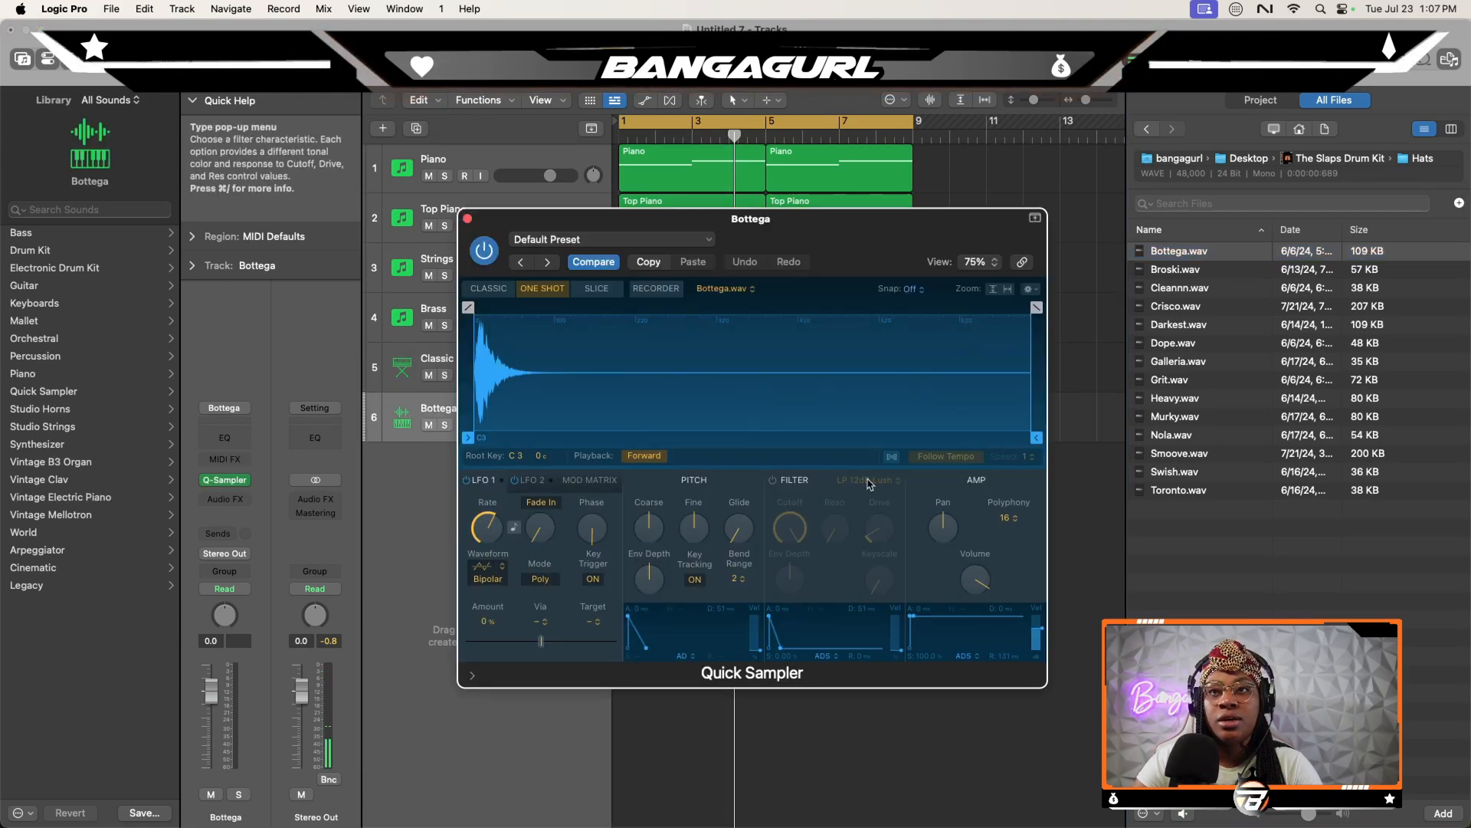
pyautogui.click(1009, 521)
pyautogui.click(1009, 515)
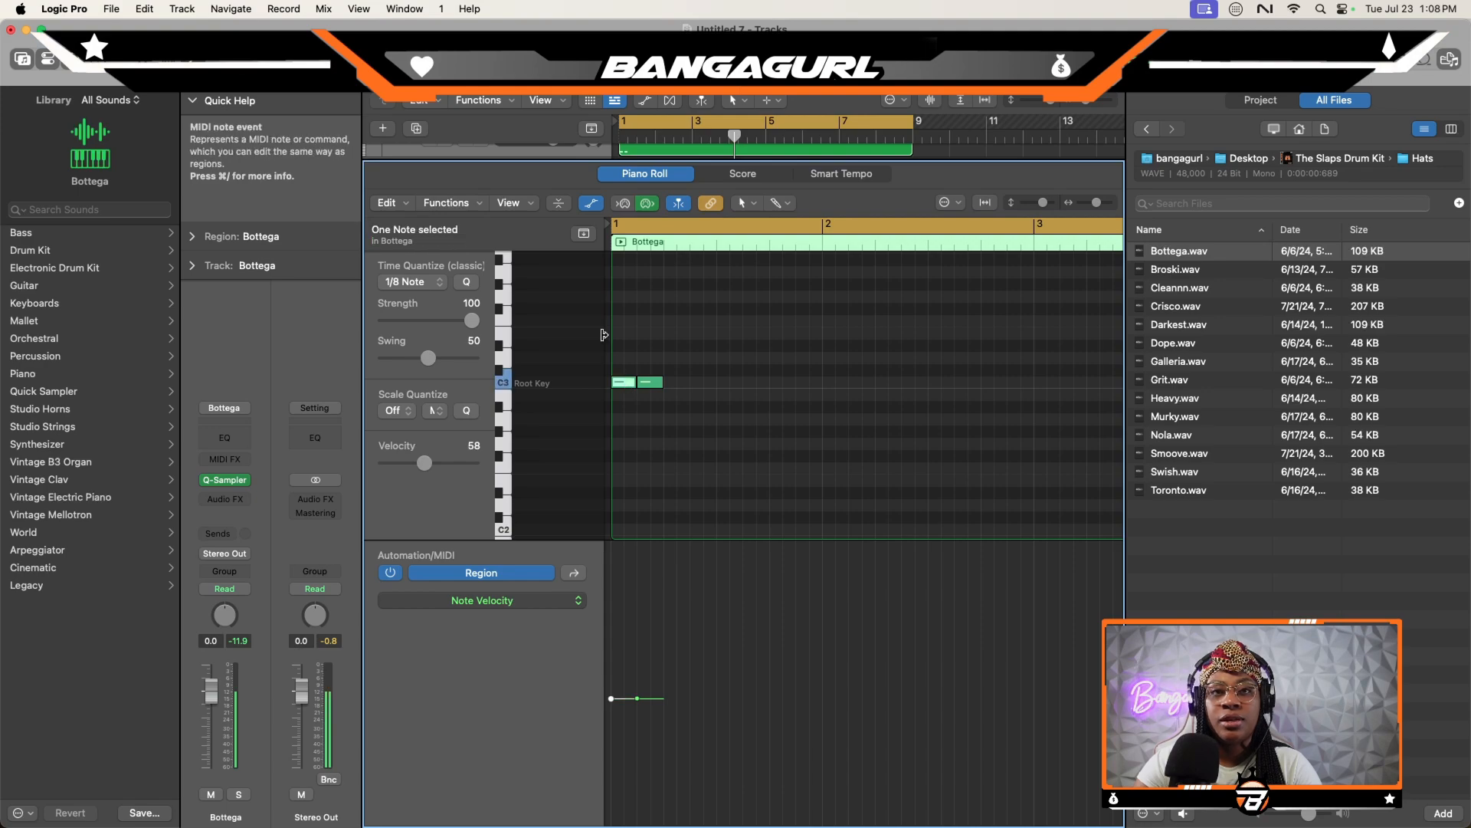
# - Fill the eight-bar Bottega region with eighth notes of alternating velocity and set the track's volume to -7.8 dB
pyautogui.moveTo(425, 465); pyautogui.dragTo(439, 466)
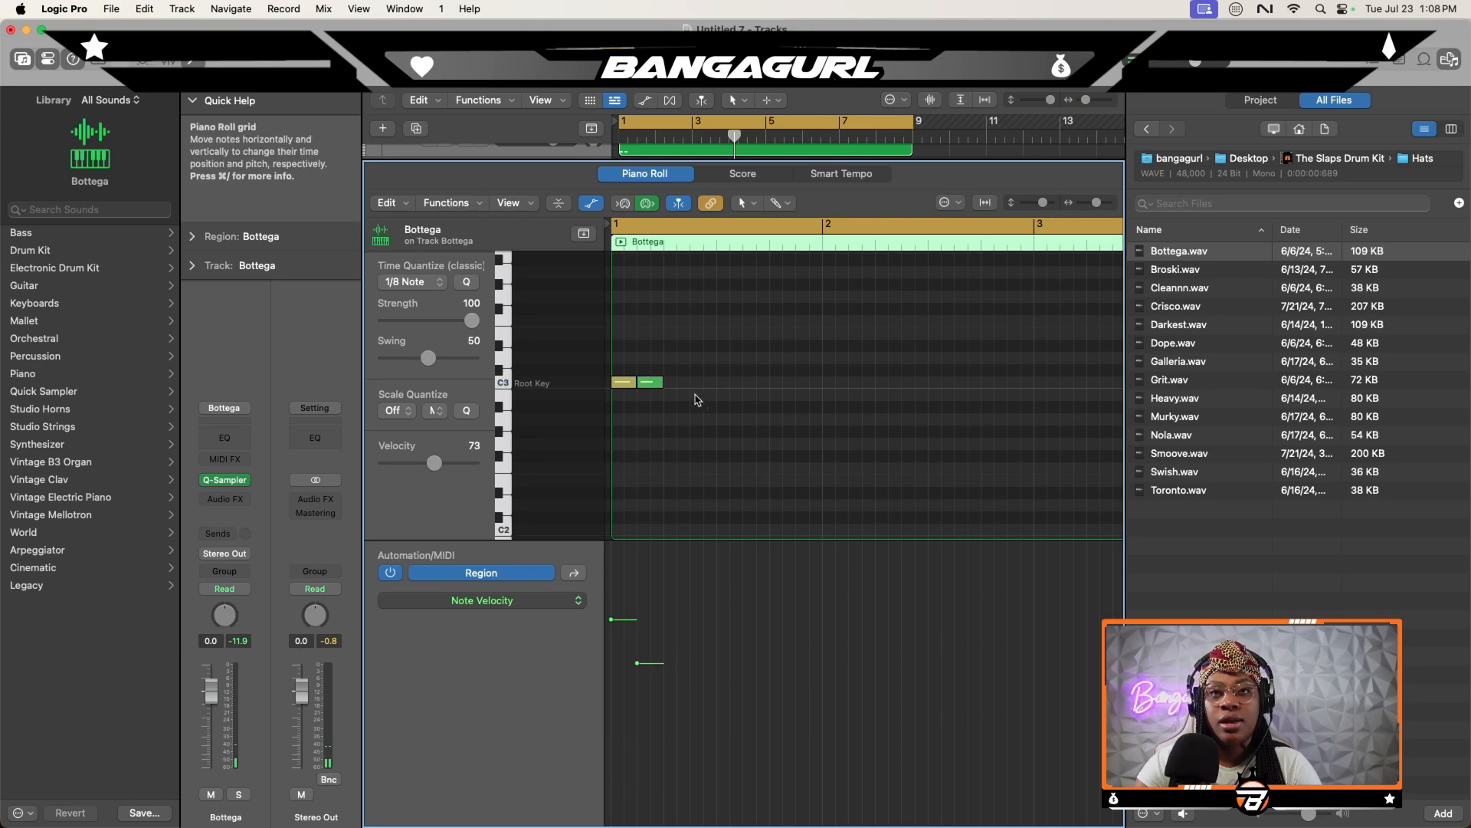
pyautogui.moveTo(622, 367); pyautogui.dragTo(621, 365)
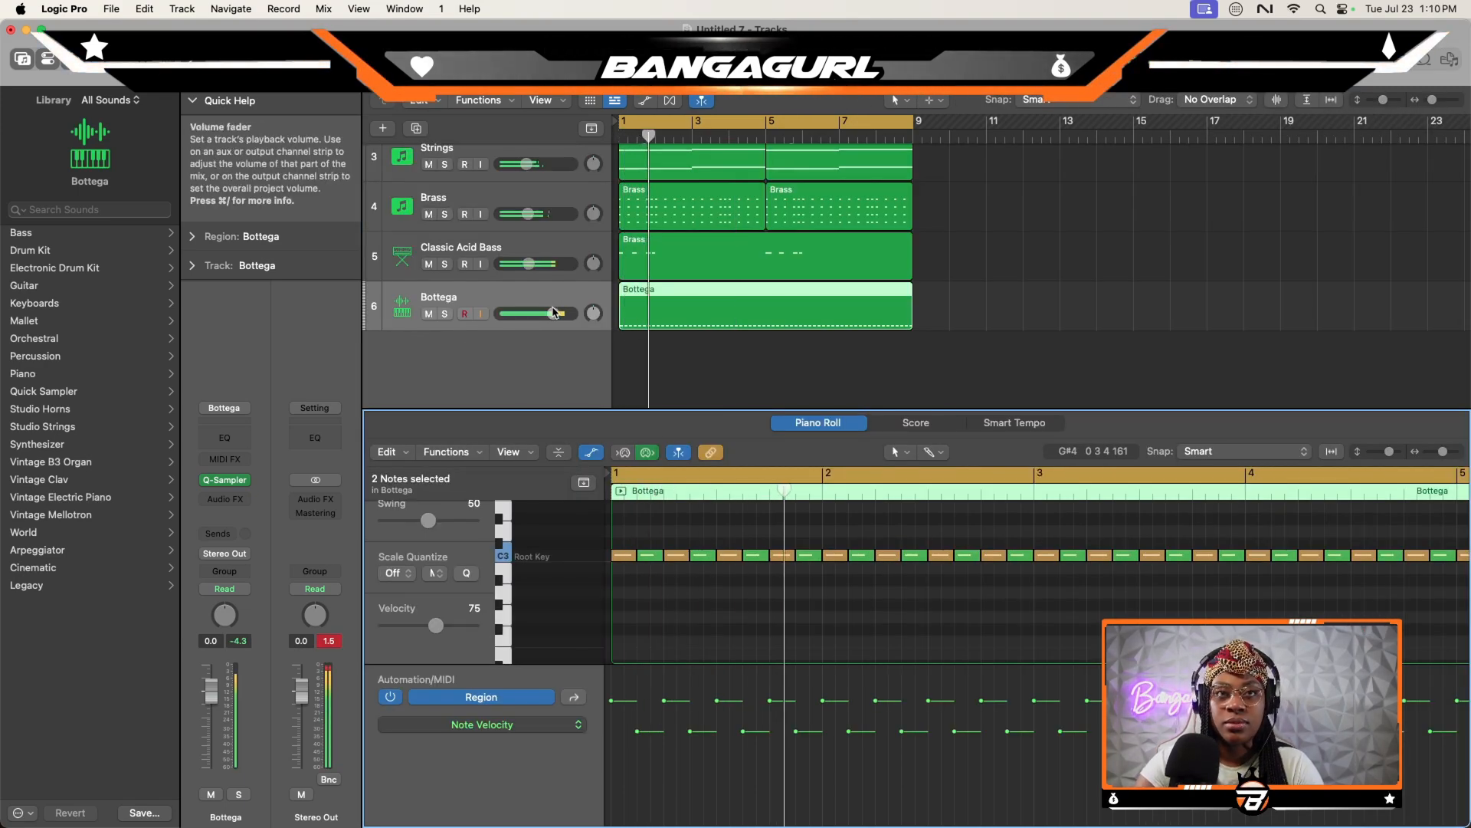
pyautogui.moveTo(550, 313); pyautogui.dragTo(531, 314)
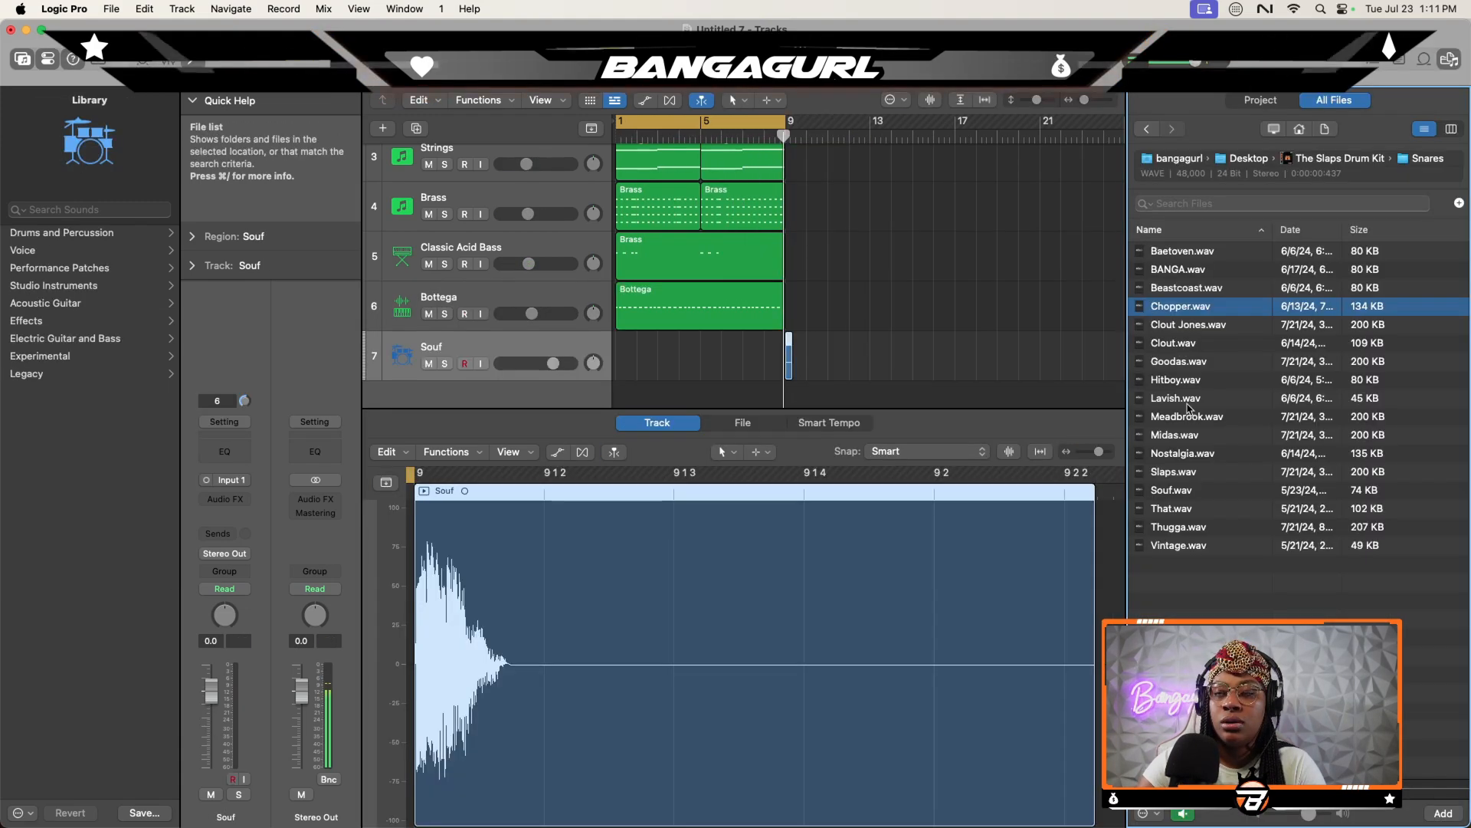
# - Audition drum kit samples and load Thugga onto a new Quick Sampler track
pyautogui.click(1187, 418)
pyautogui.click(1177, 344)
pyautogui.click(1173, 474)
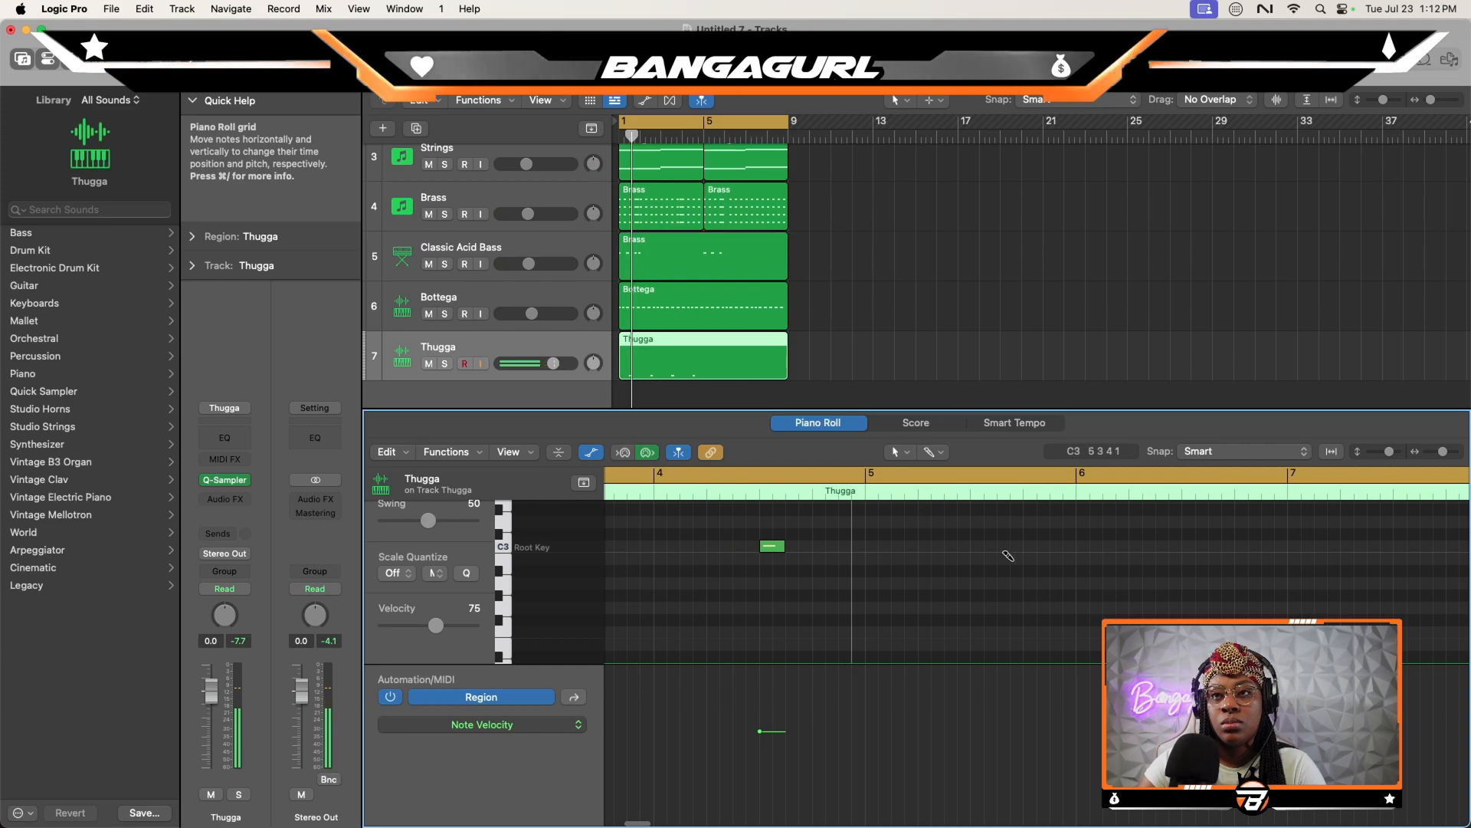
# - Add C3 Thugga hits on beat 3 of bars 5 to 8 and set all eight hits' velocity to 86
pyautogui.click(981, 546)
pyautogui.keyDown('super'); pyautogui.click(1201, 548); pyautogui.keyUp('super')
pyautogui.hscroll(5, 1210, 555)
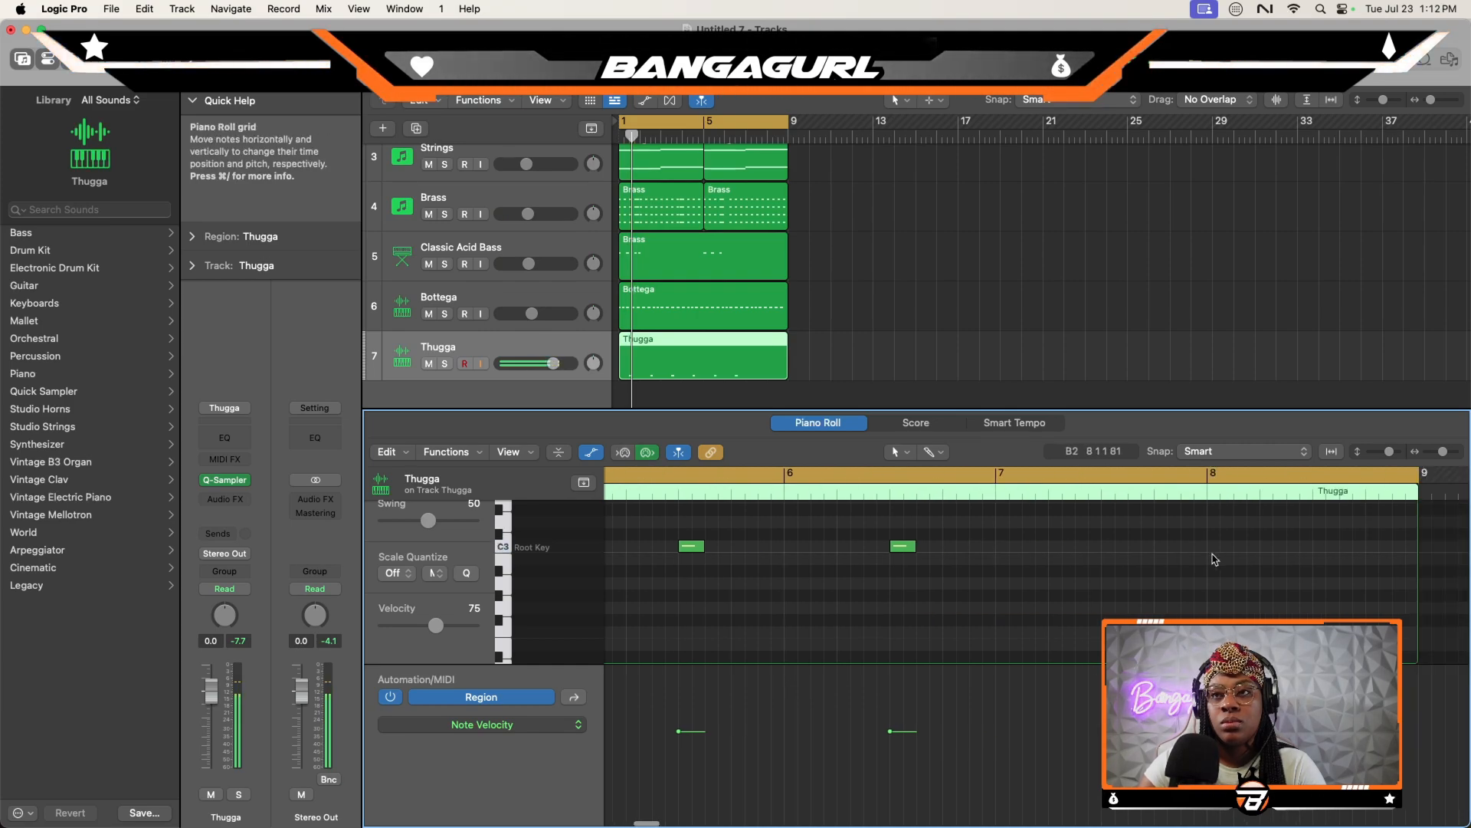
pyautogui.keyDown('super'); pyautogui.click(1295, 538); pyautogui.keyUp('super')
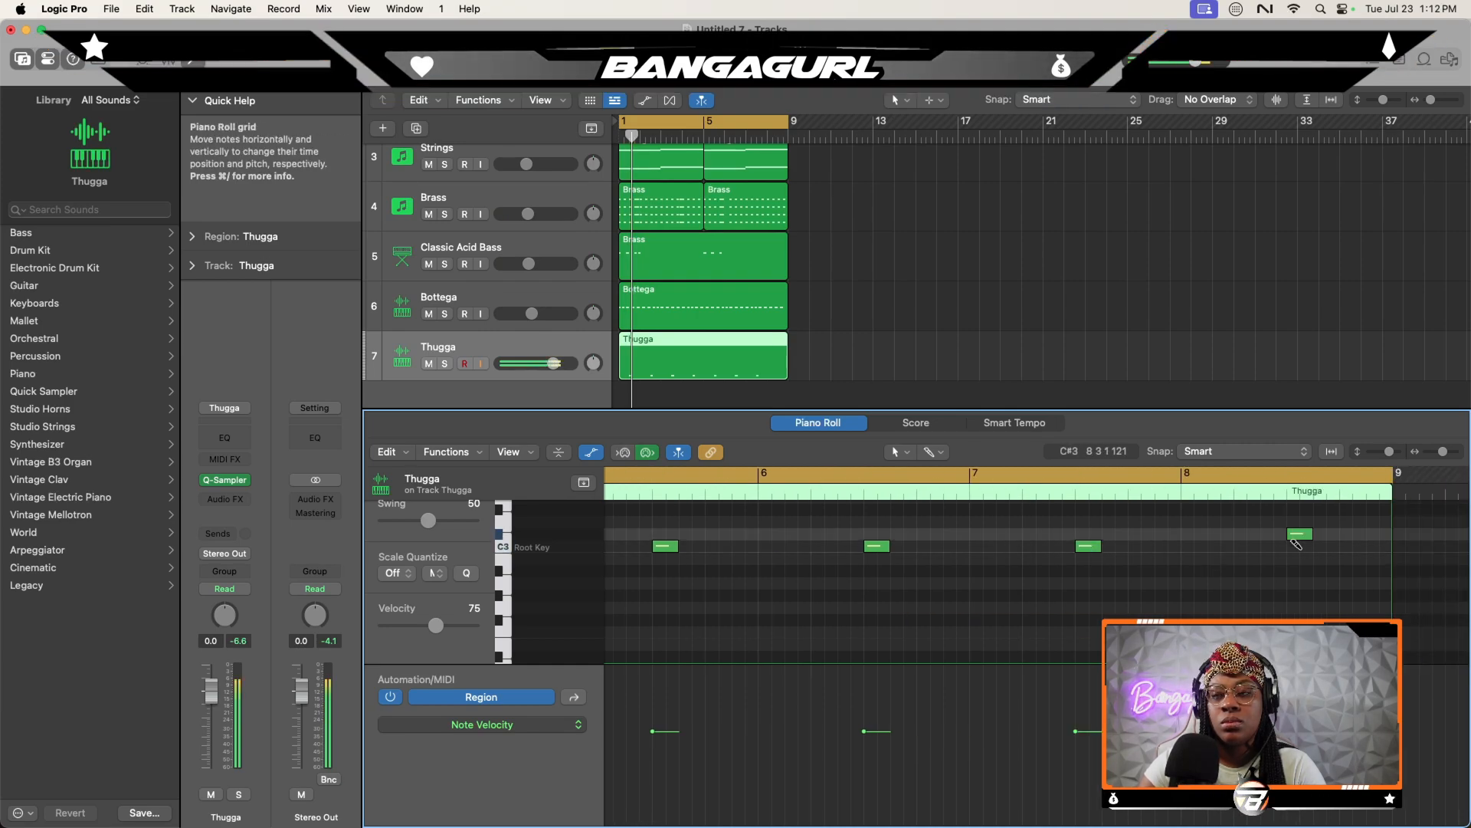
pyautogui.keyDown('super'); pyautogui.doubleClick(1294, 538); pyautogui.keyUp('super')
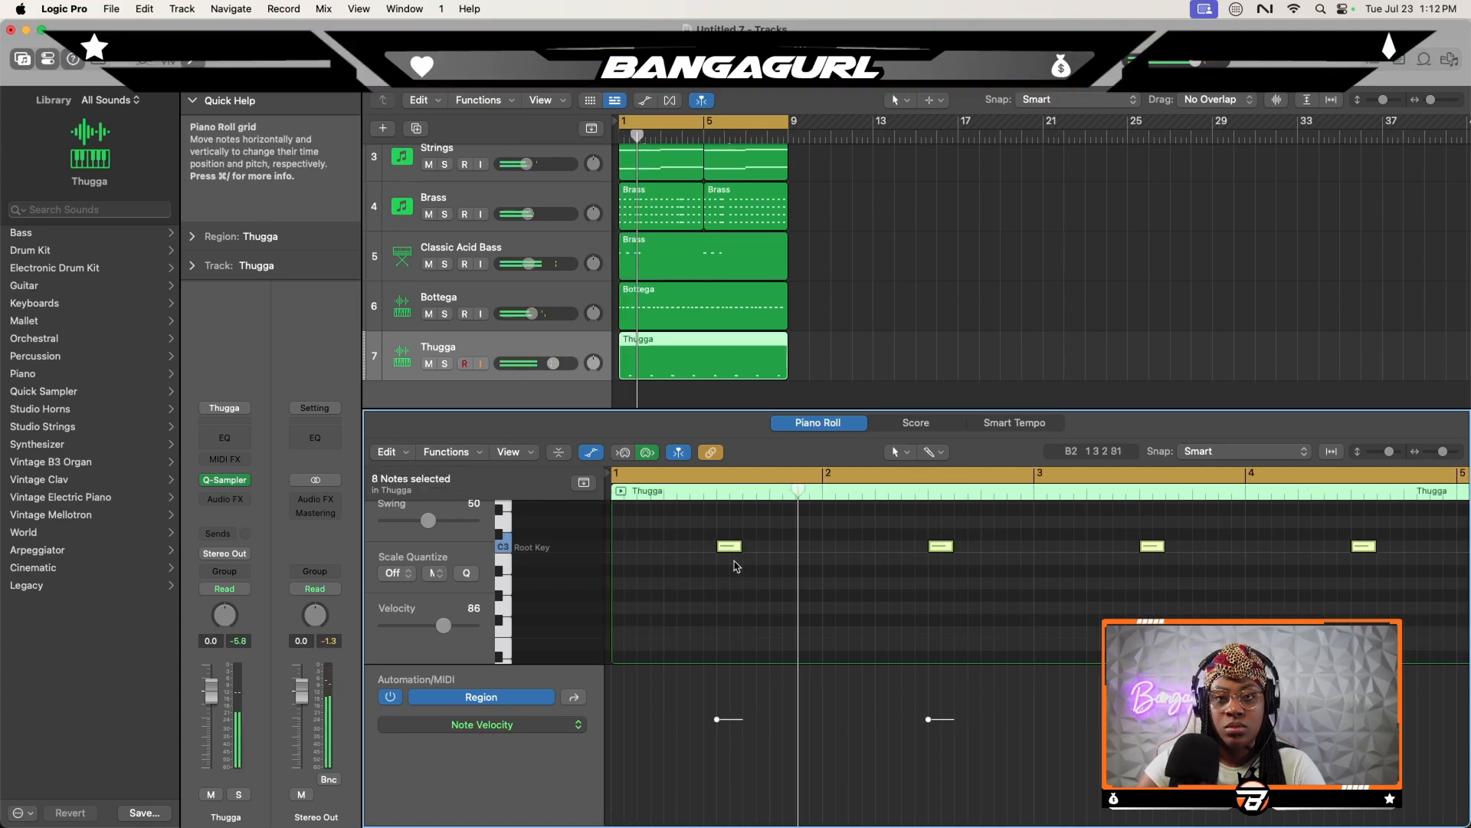
# - Transpose all eight Thugga hits down two semitones and slightly lower the Classic Acid Bass track's volume
pyautogui.moveTo(730, 547); pyautogui.dragTo(733, 574)
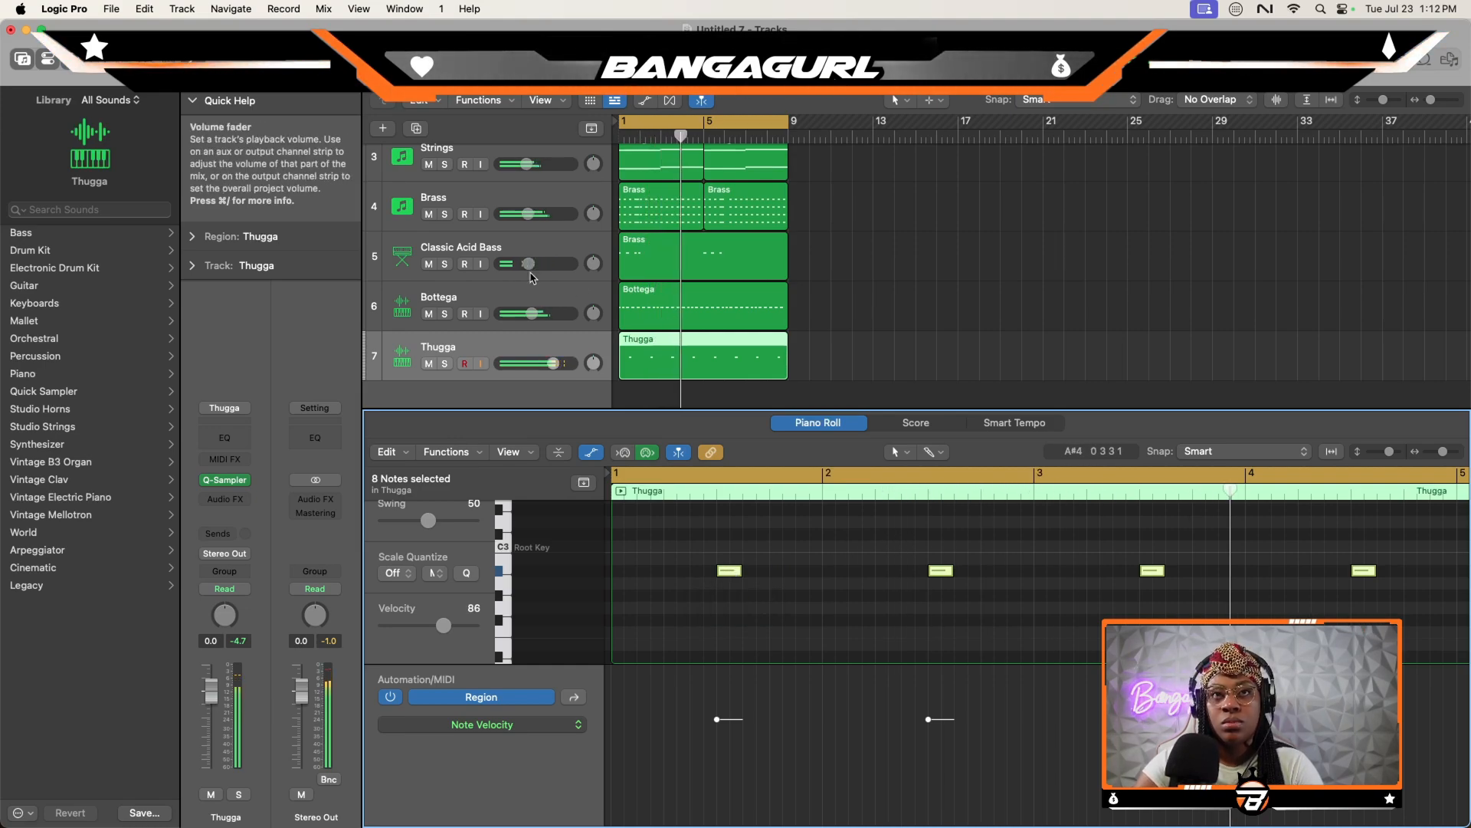
pyautogui.moveTo(529, 264); pyautogui.dragTo(523, 264)
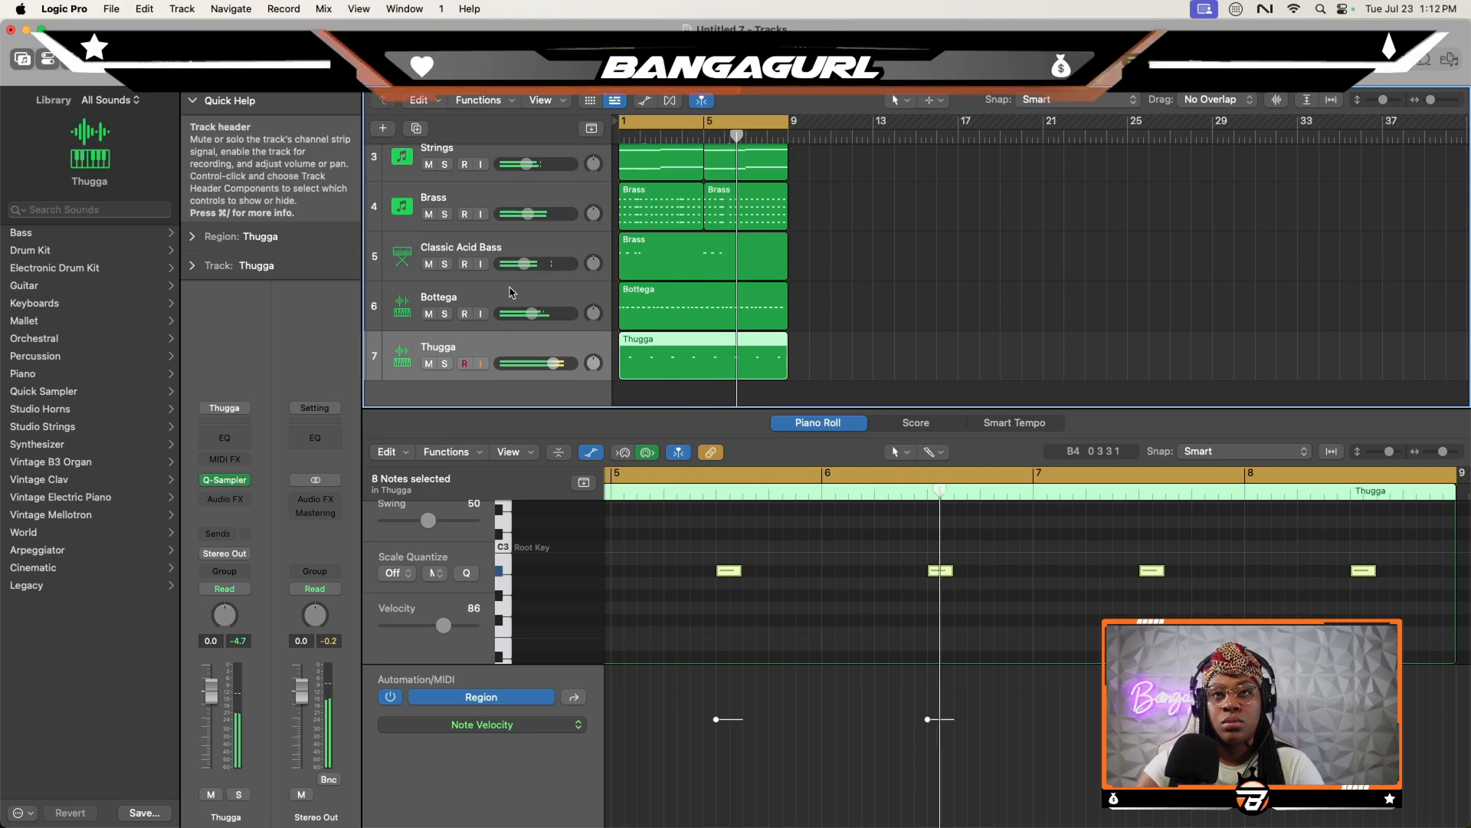
# - Duplicate the Thugga track, load the Amiri clap sample onto the new track and slightly raise its volume
pyautogui.press('super+d')
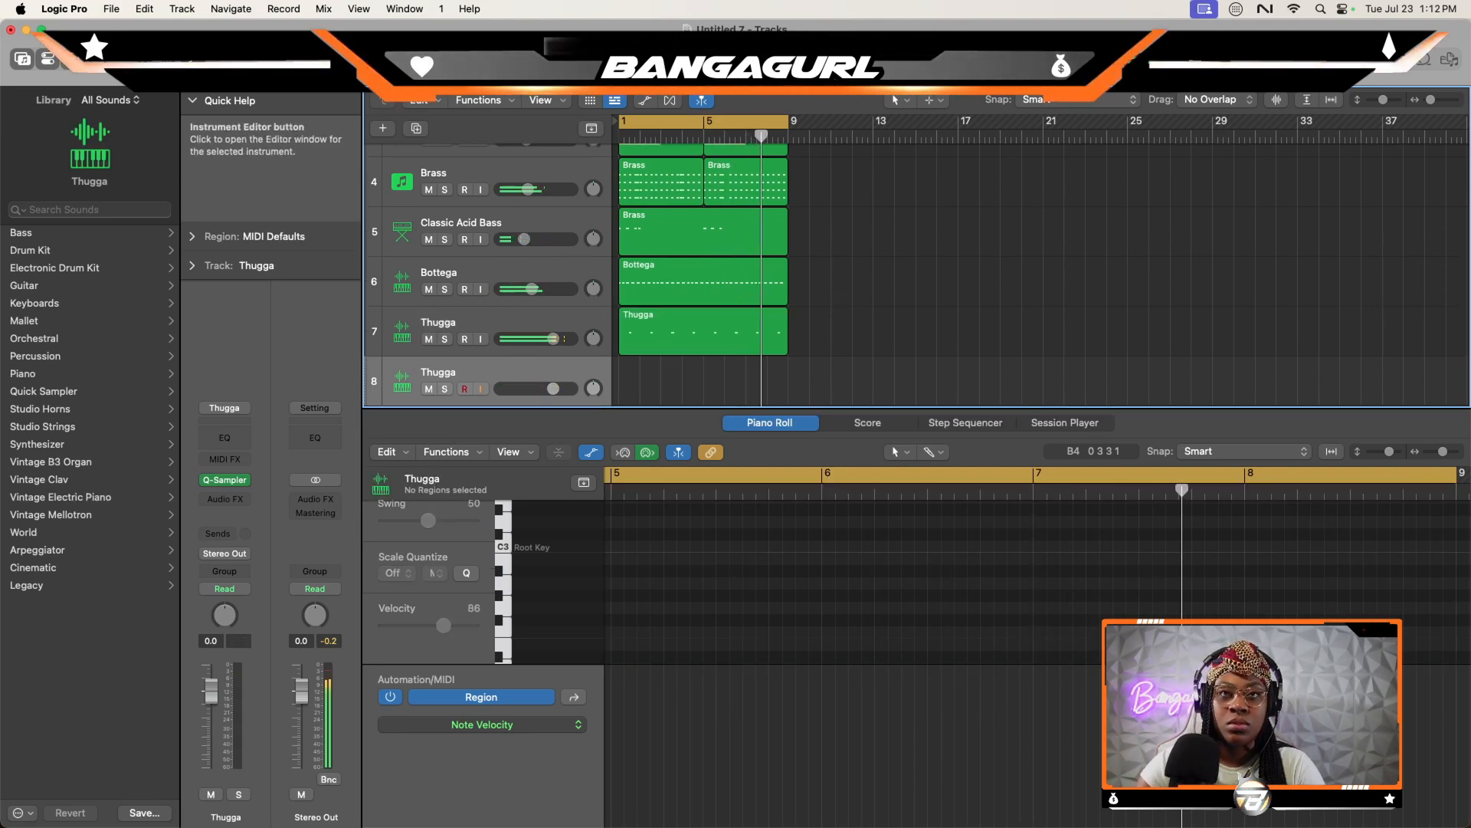
pyautogui.click(1182, 254)
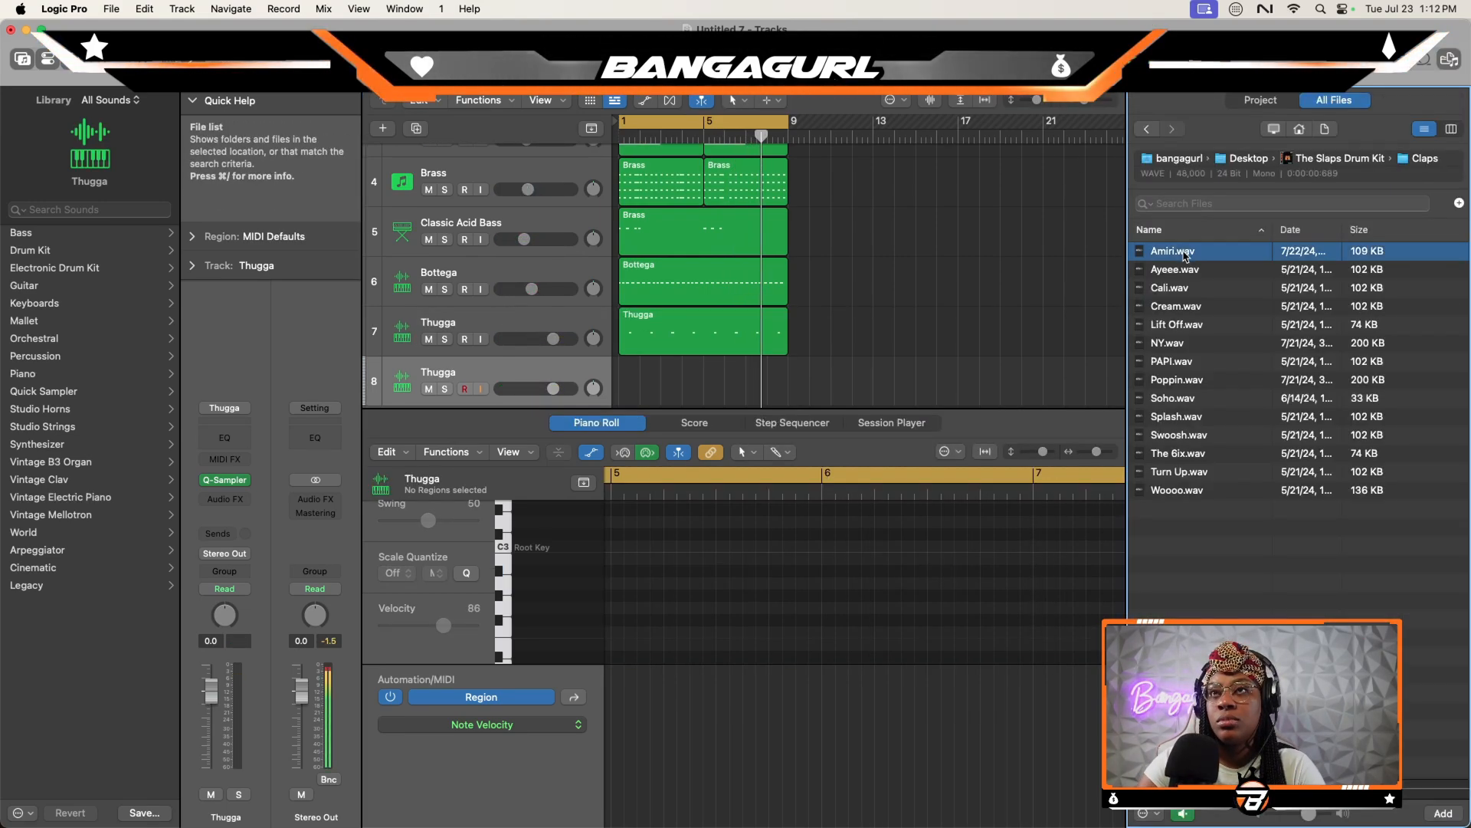
pyautogui.click(1182, 273)
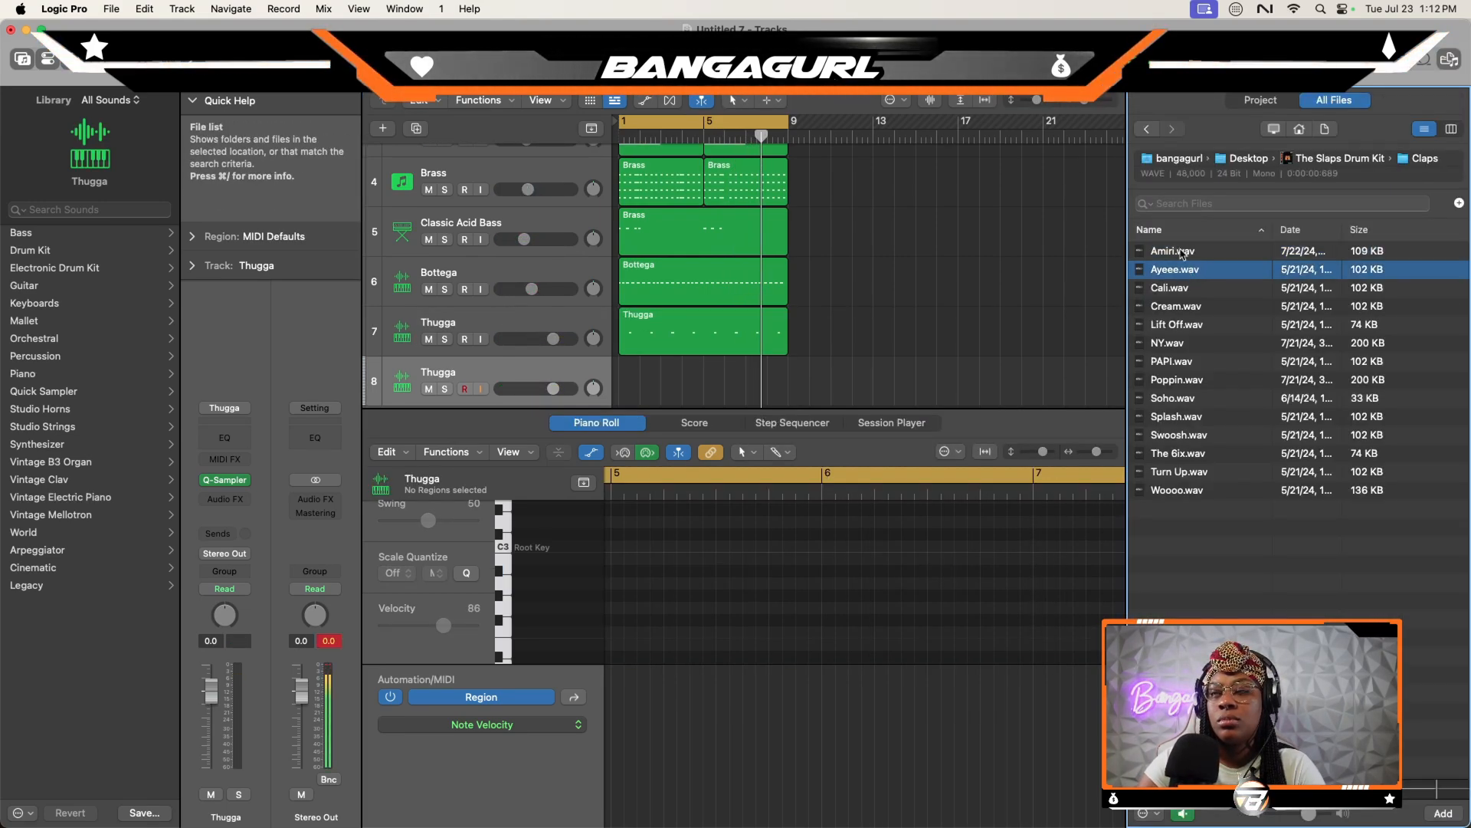
pyautogui.click(1181, 255)
pyautogui.moveTo(1224, 258); pyautogui.dragTo(515, 375)
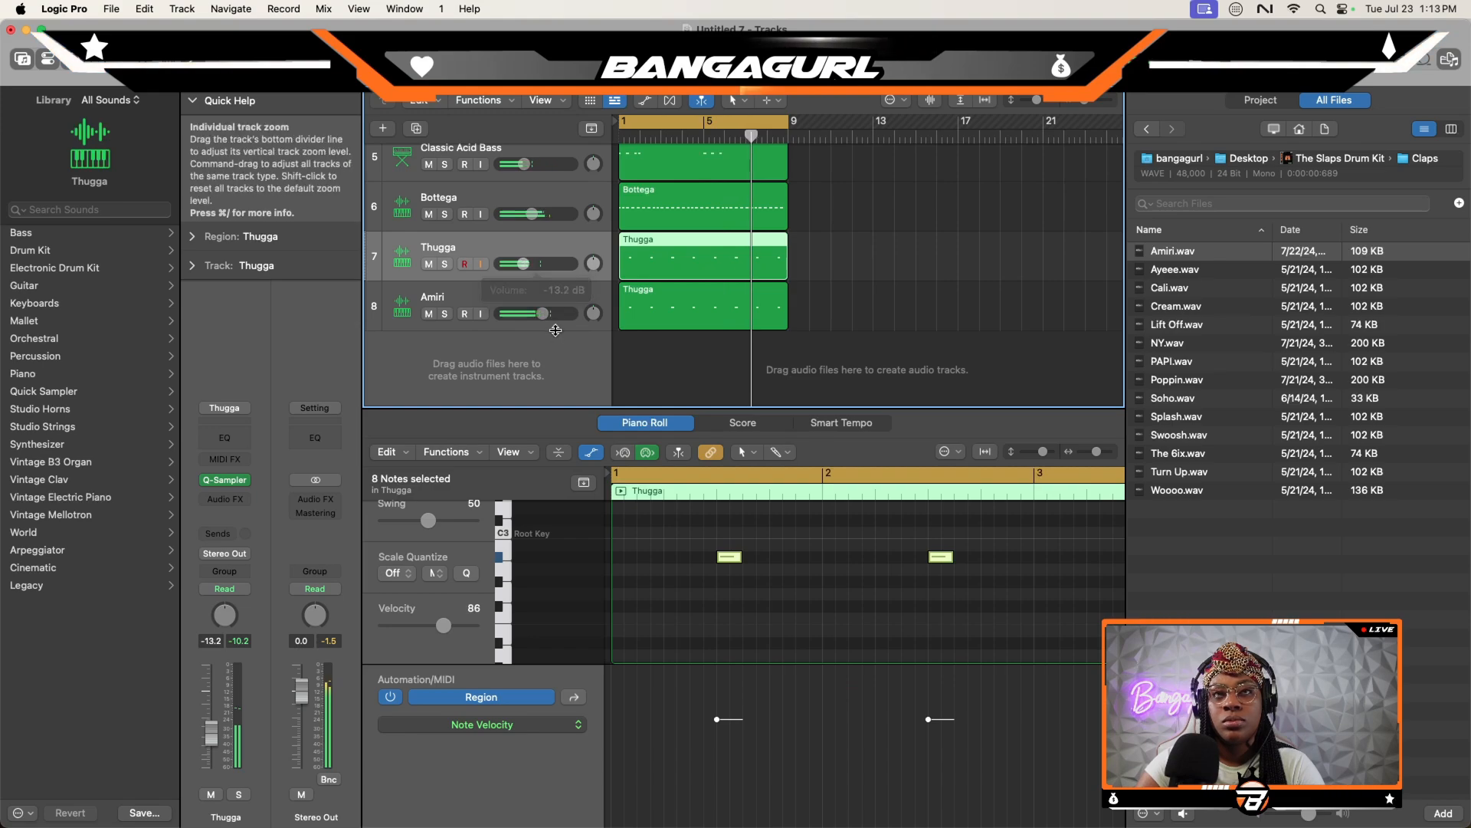
pyautogui.moveTo(545, 316); pyautogui.dragTo(549, 317)
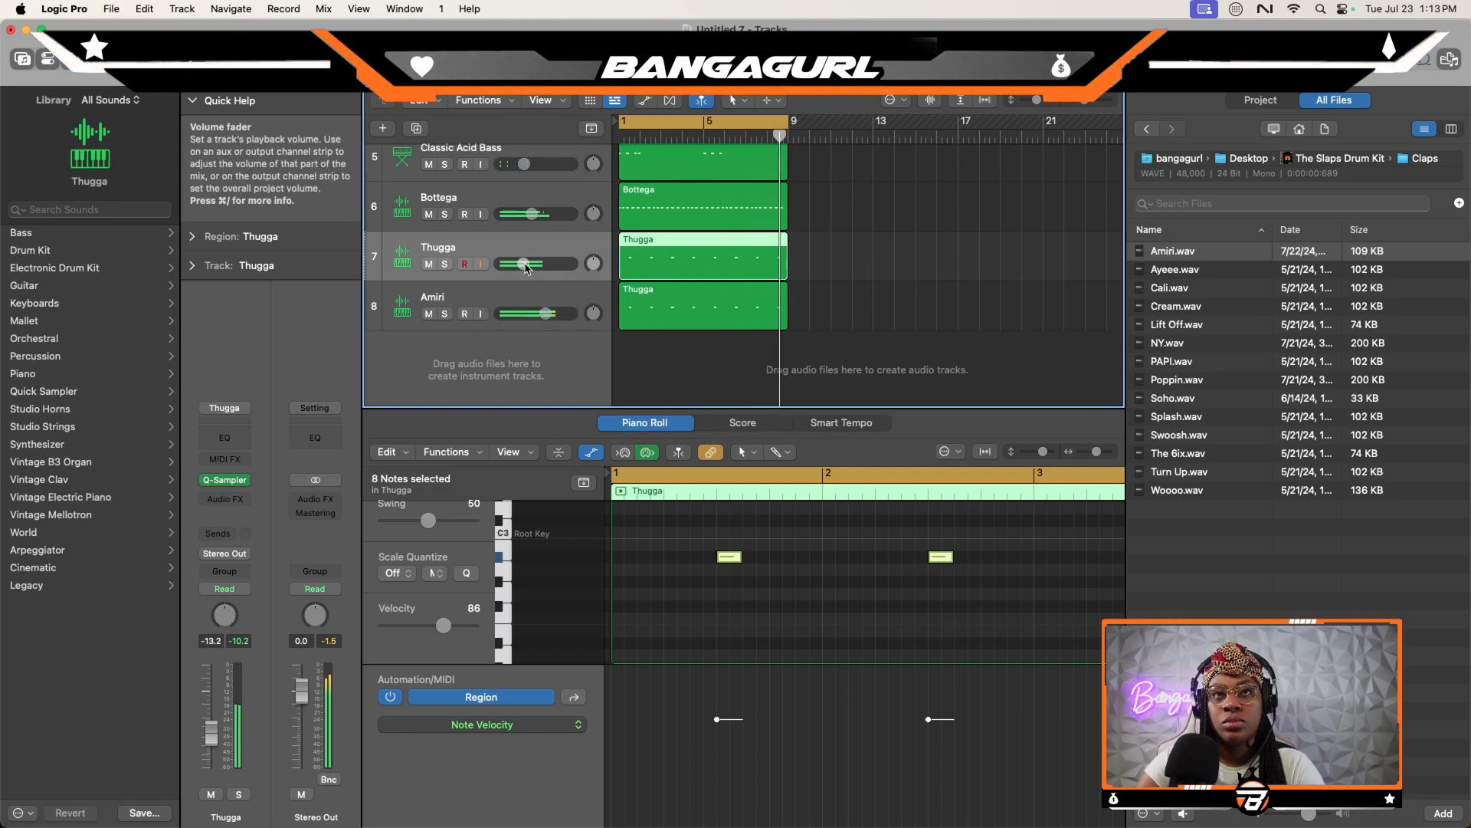
# - Replace the Amiri clap on track 8 with the NY sample and play the loop
pyautogui.press('e')
pyautogui.click(1176, 345)
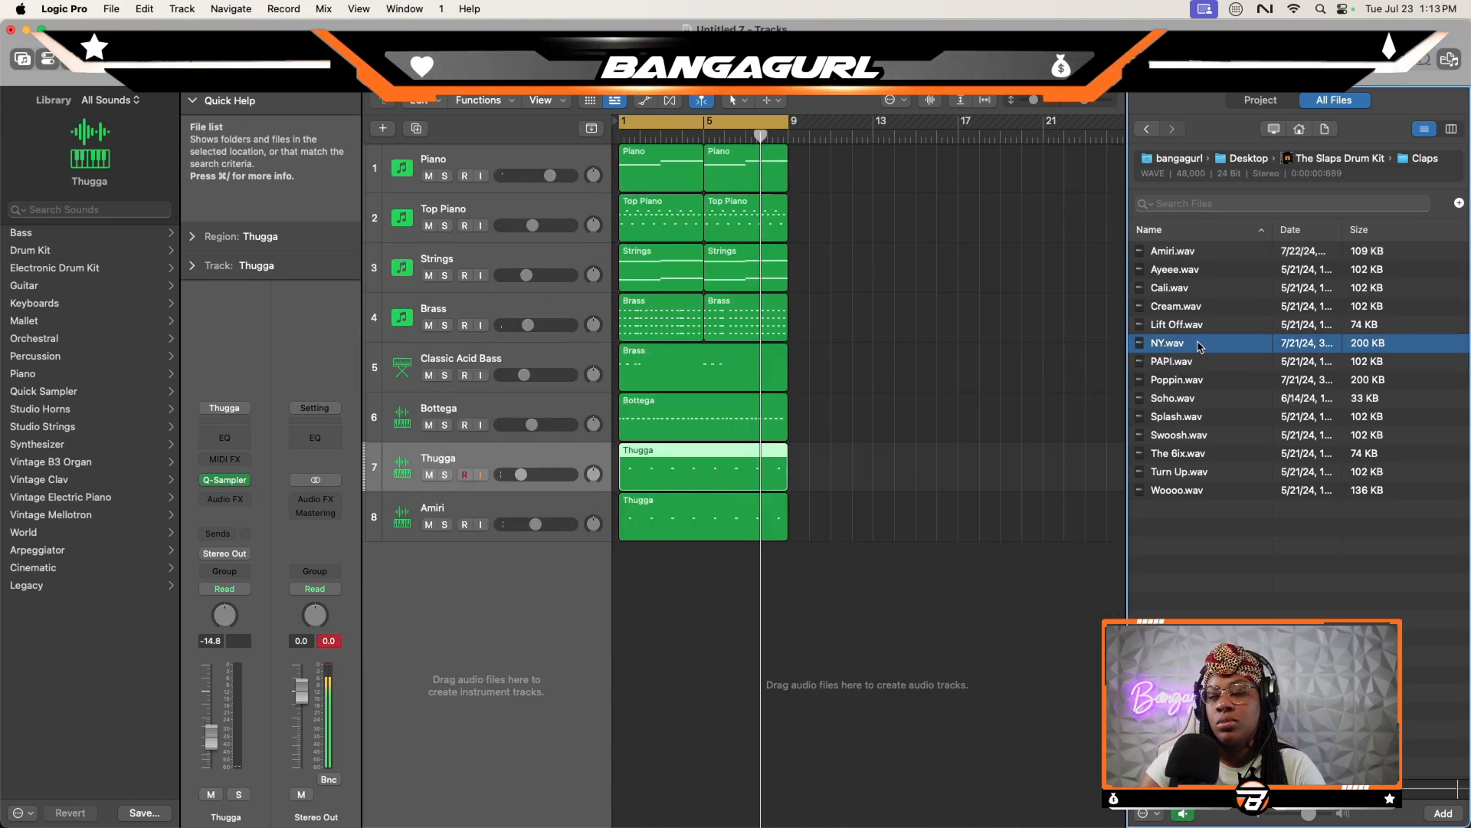
pyautogui.moveTo(1201, 347); pyautogui.dragTo(515, 529)
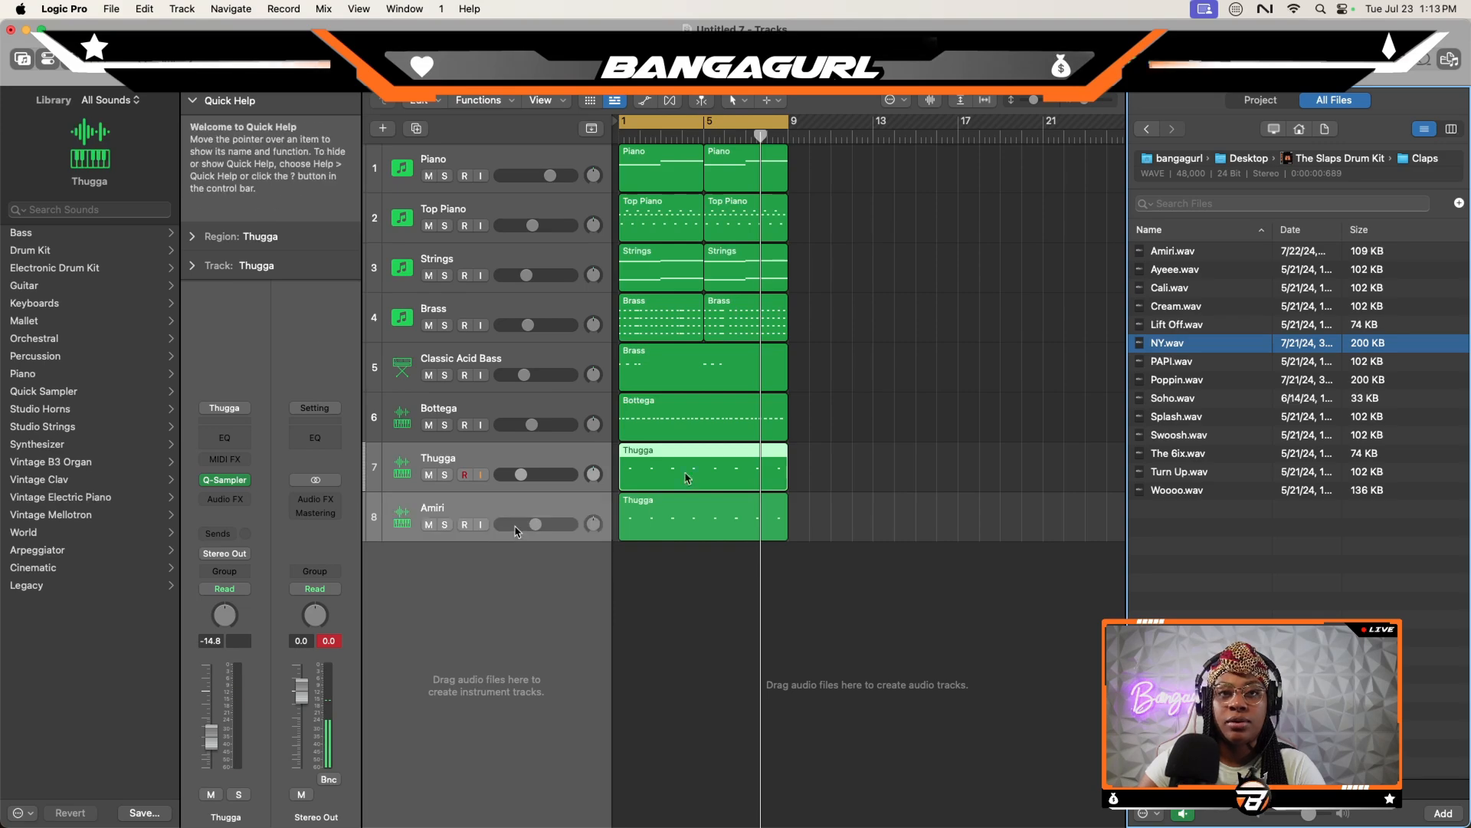
pyautogui.press('space')
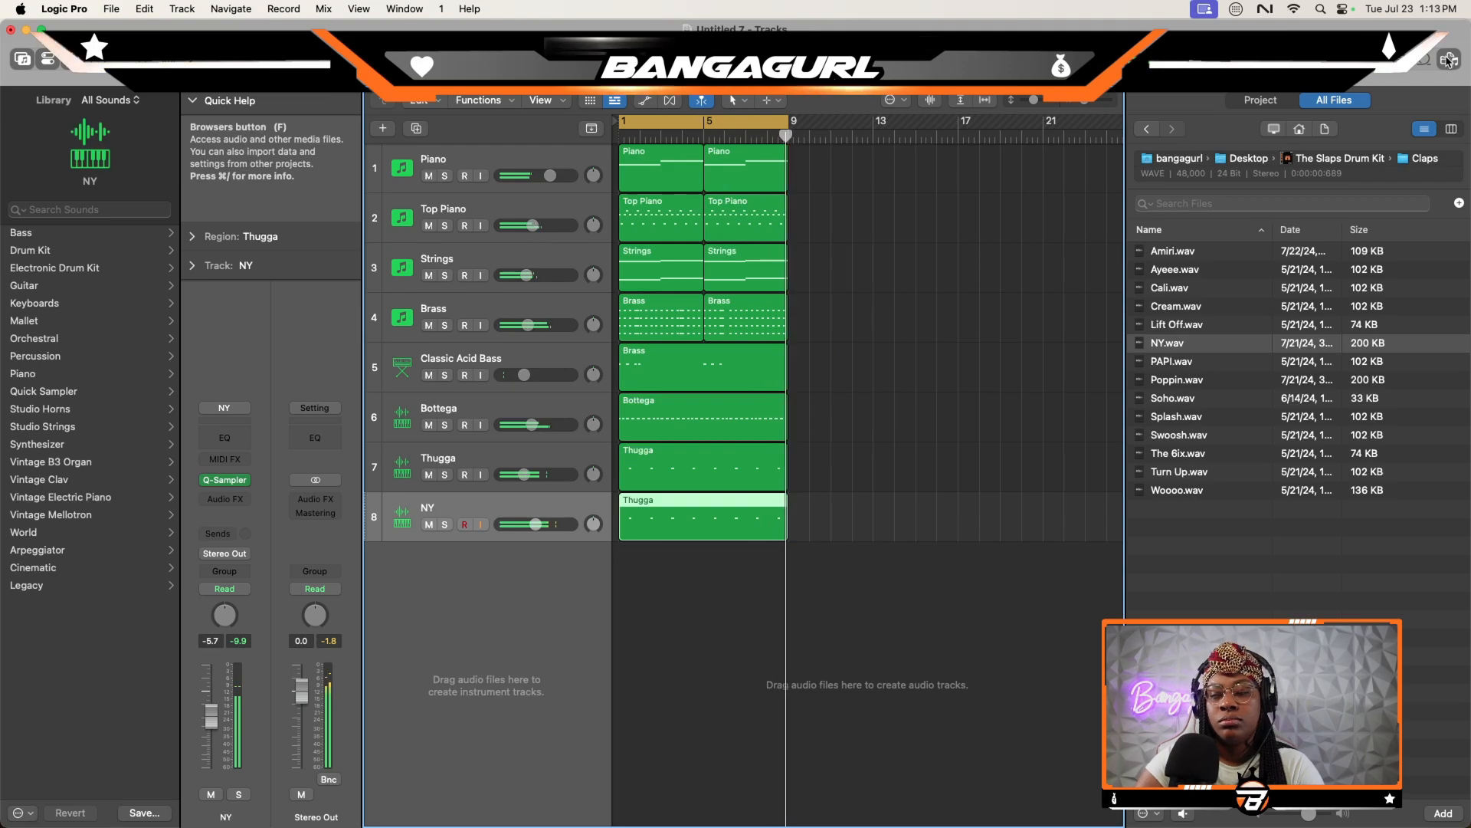
# - Insert The God Particle plug-in on the Stereo Out channel with its default preset
pyautogui.press('f')
pyautogui.click(322, 526)
pyautogui.moveTo(330, 811)
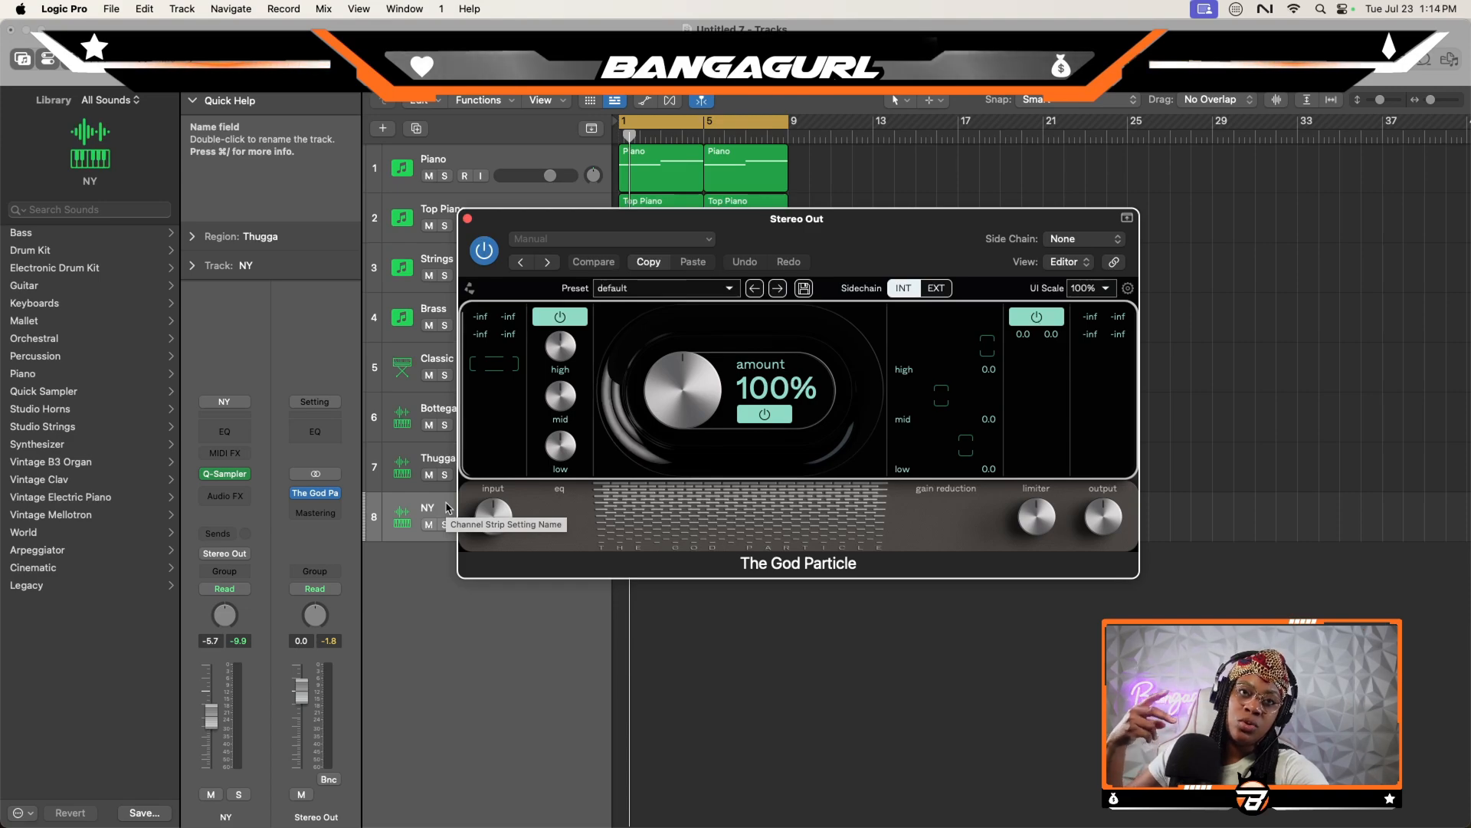
pyautogui.click(467, 219)
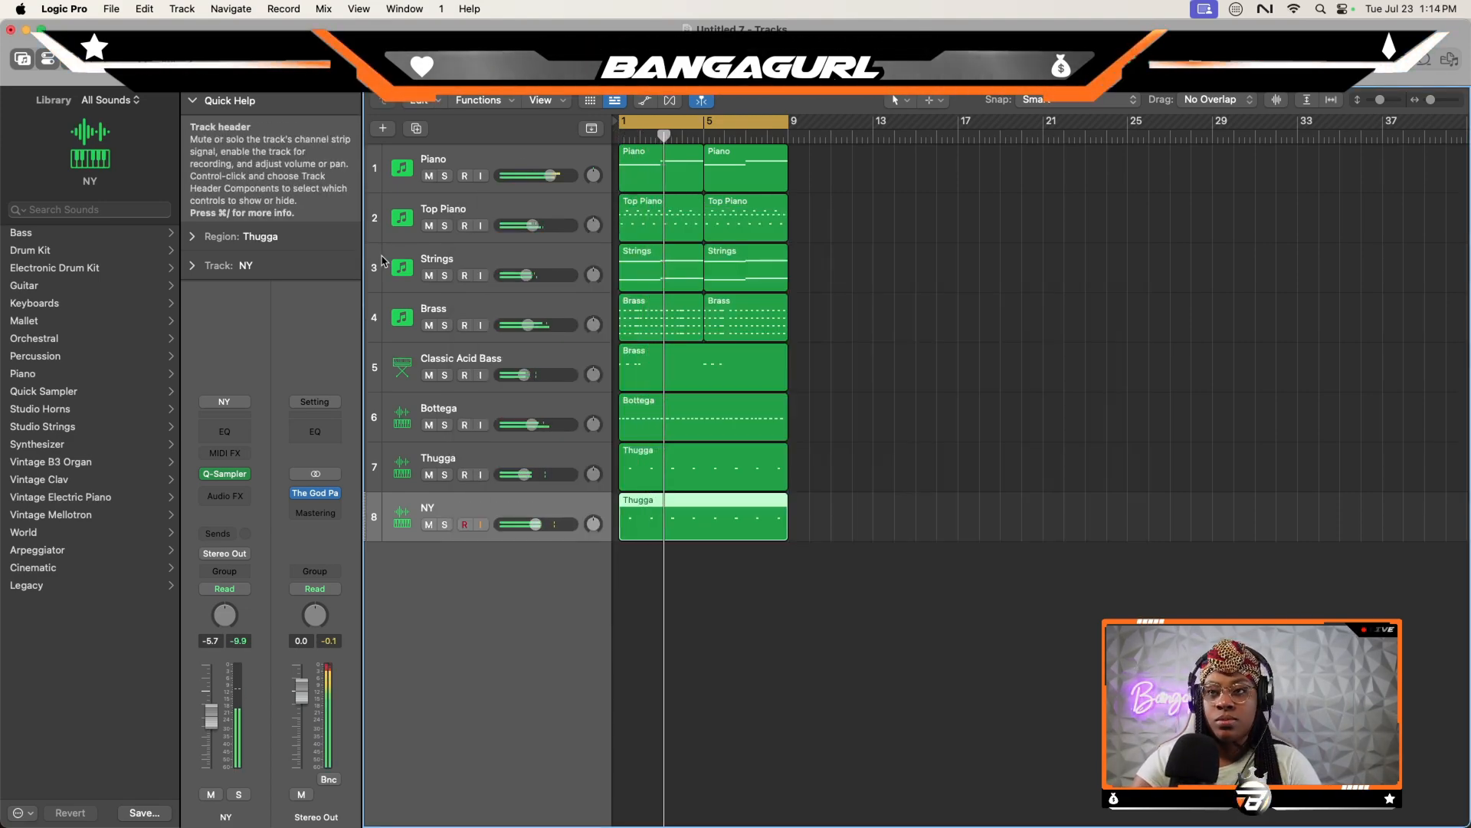
# - Load the Lavish snare onto a new Quick Sampler track and set its polyphony to Mono
pyautogui.hscroll(1, 383, 264)
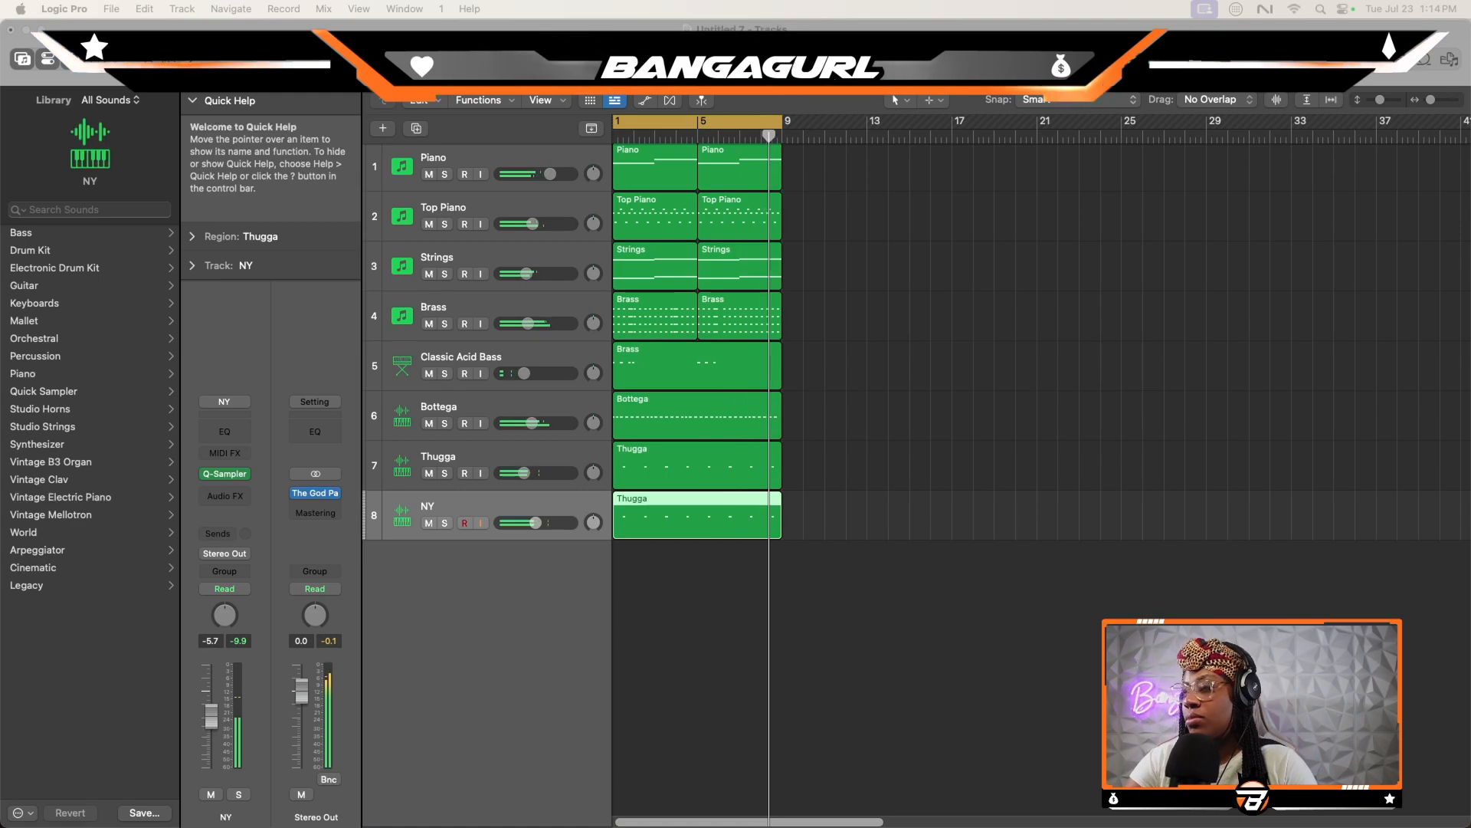
pyautogui.press('f')
pyautogui.moveTo(1182, 410); pyautogui.dragTo(443, 587)
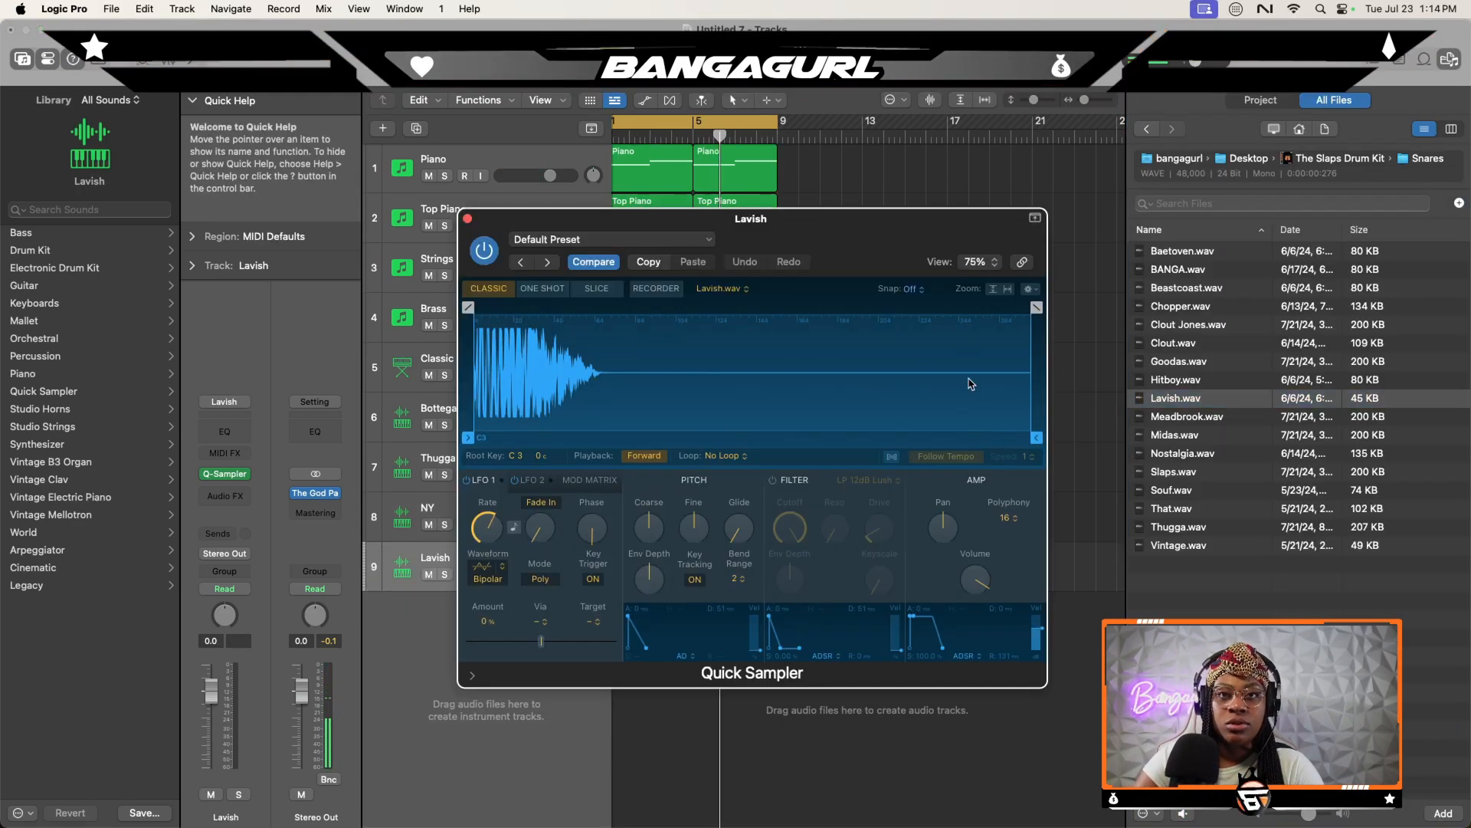
pyautogui.click(1007, 521)
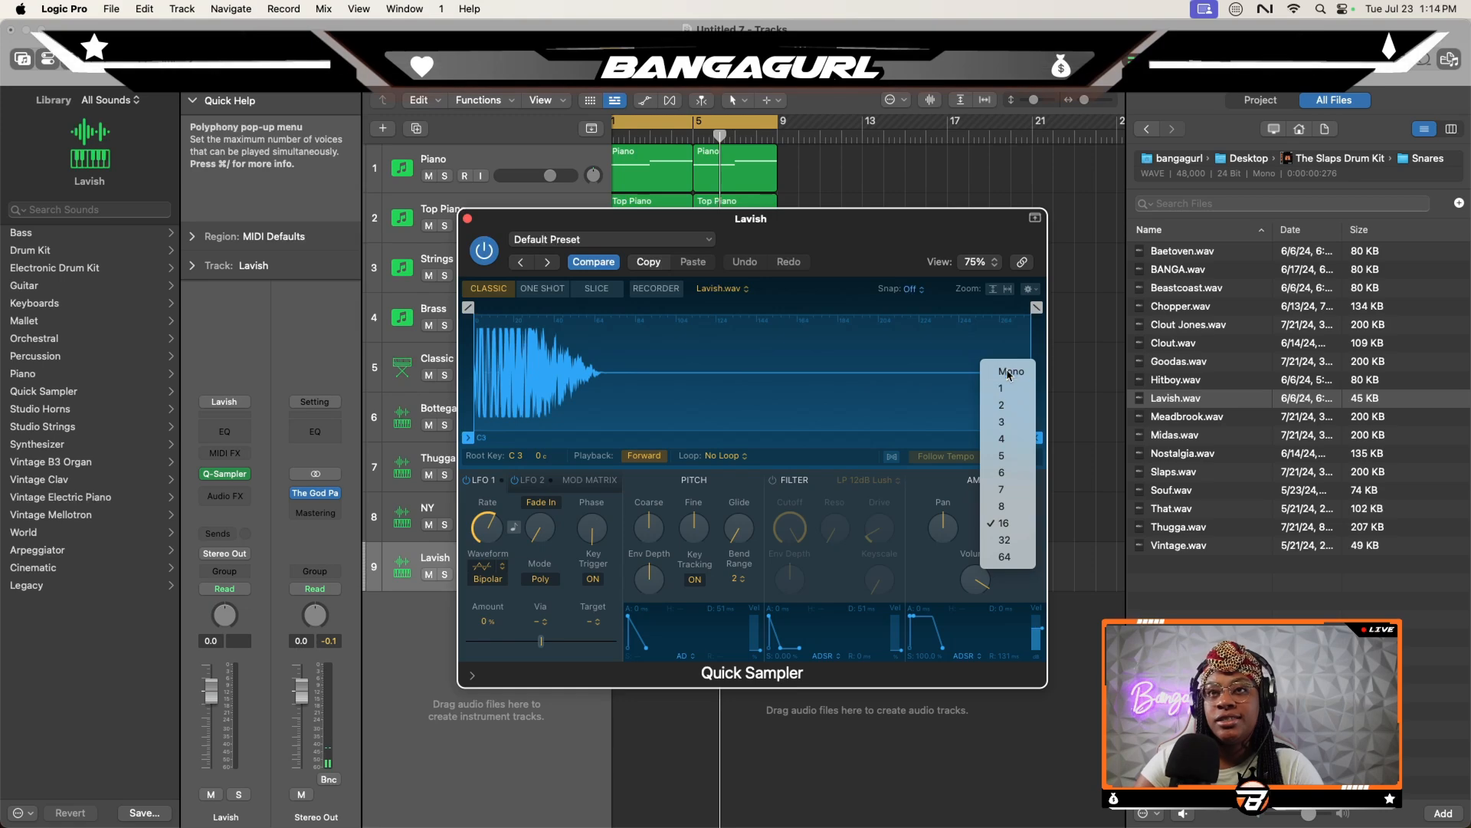
pyautogui.click(1005, 371)
pyautogui.click(468, 218)
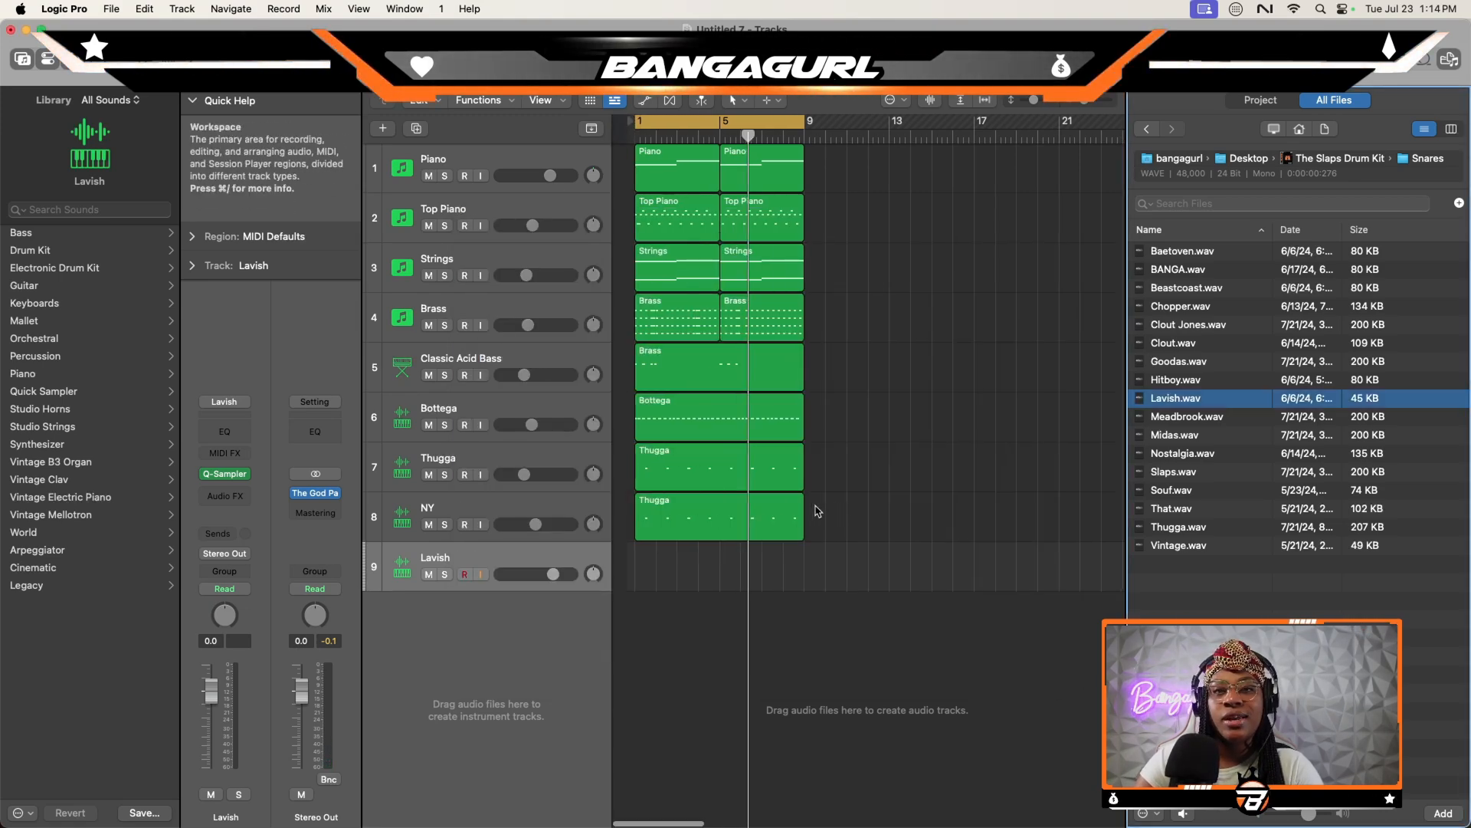
# - Split the Classic Acid Bass, Bottega, Thugga and NY regions at bar 5 and open the Lavish region for note editing
pyautogui.moveTo(841, 506); pyautogui.dragTo(696, 377)
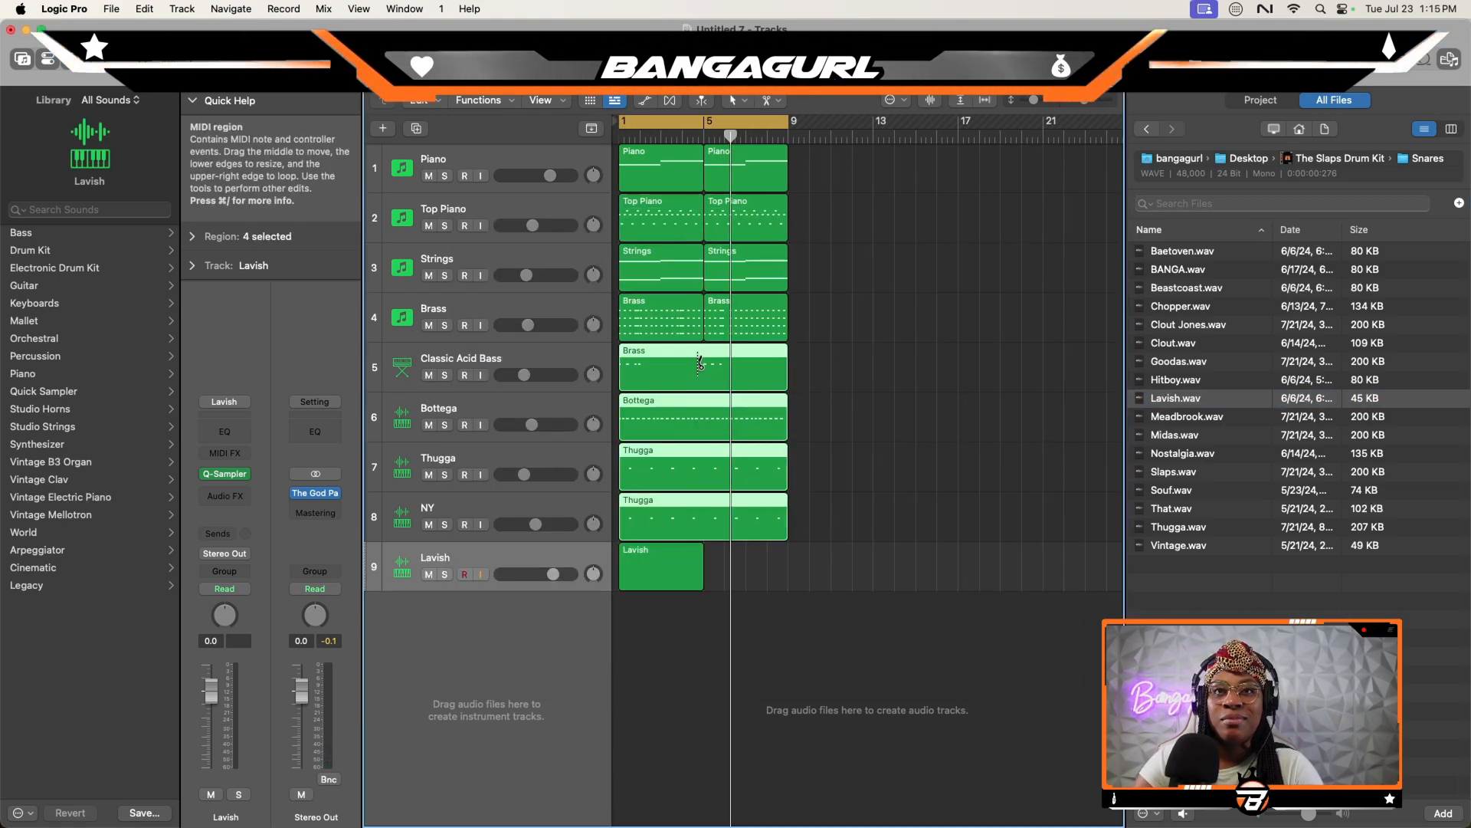
pyautogui.keyDown('super'); pyautogui.click(697, 379); pyautogui.keyUp('super')
pyautogui.doubleClick(651, 567)
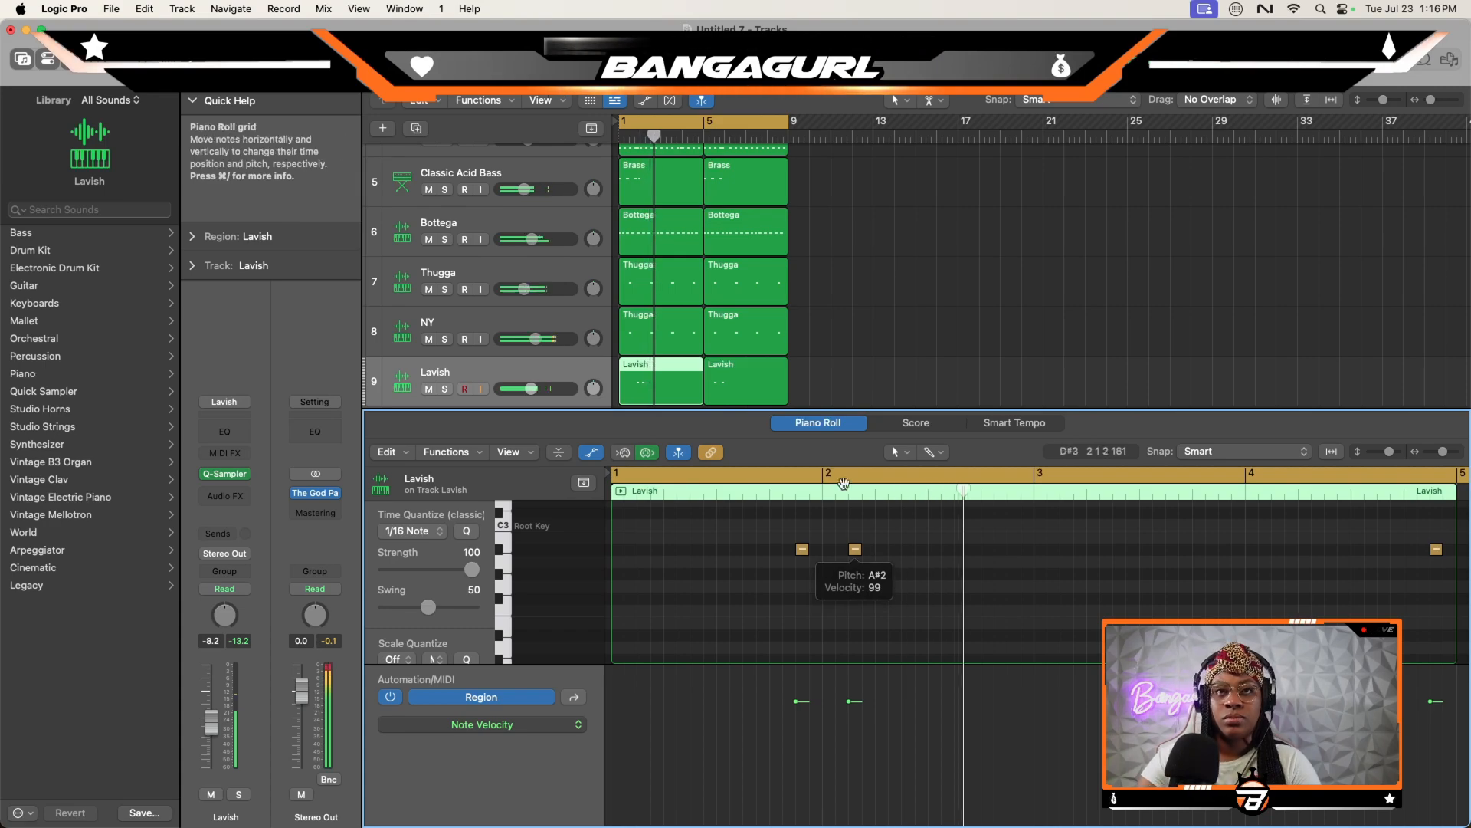
# - Replace the second Lavish region with a fresh copy of the first at bar 5 and set the track's volume to -11.0 dB
pyautogui.click(737, 386)
pyautogui.press('BackSpace')
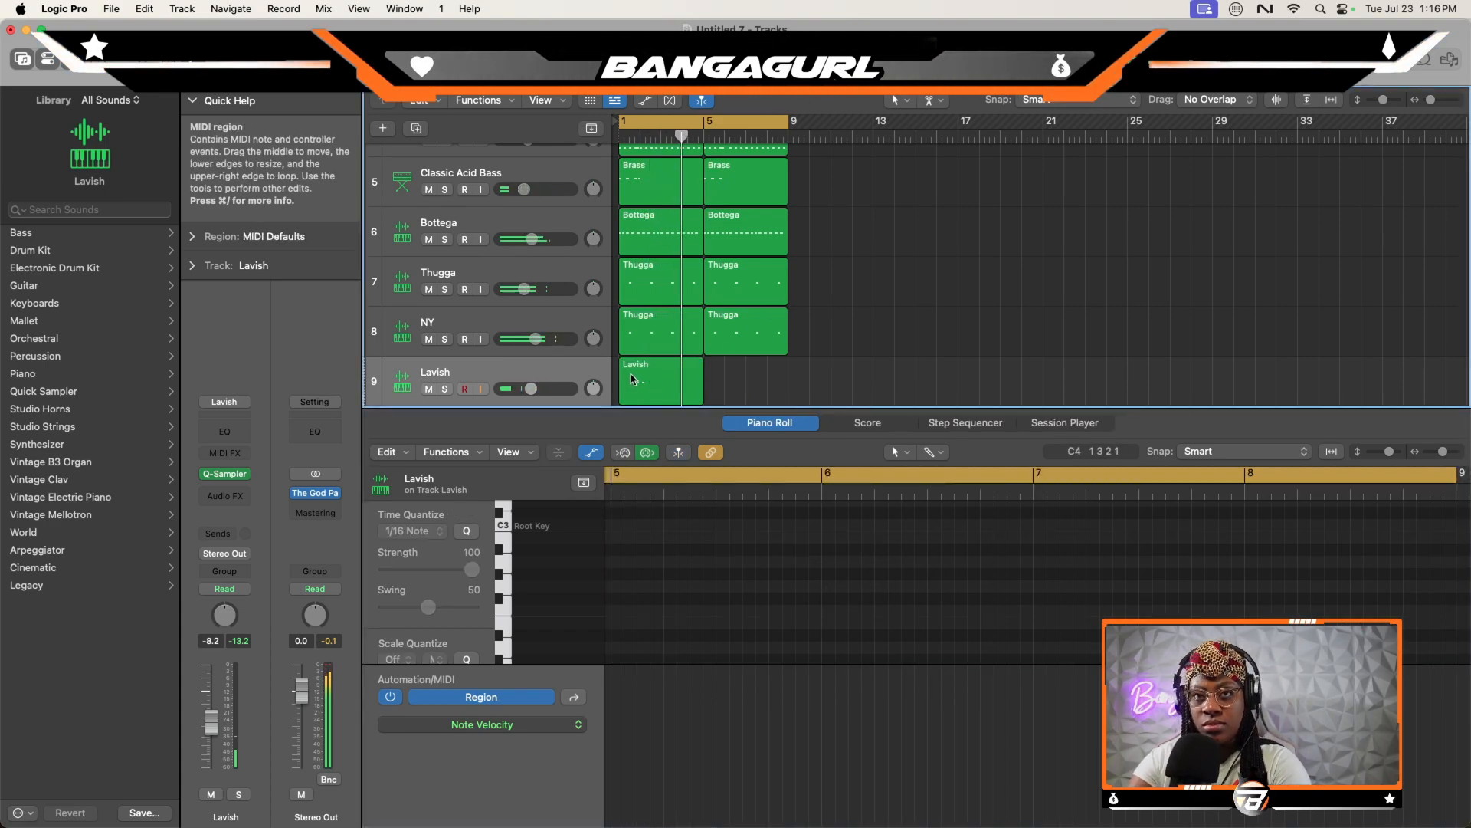
pyautogui.moveTo(642, 392); pyautogui.dragTo(728, 389)
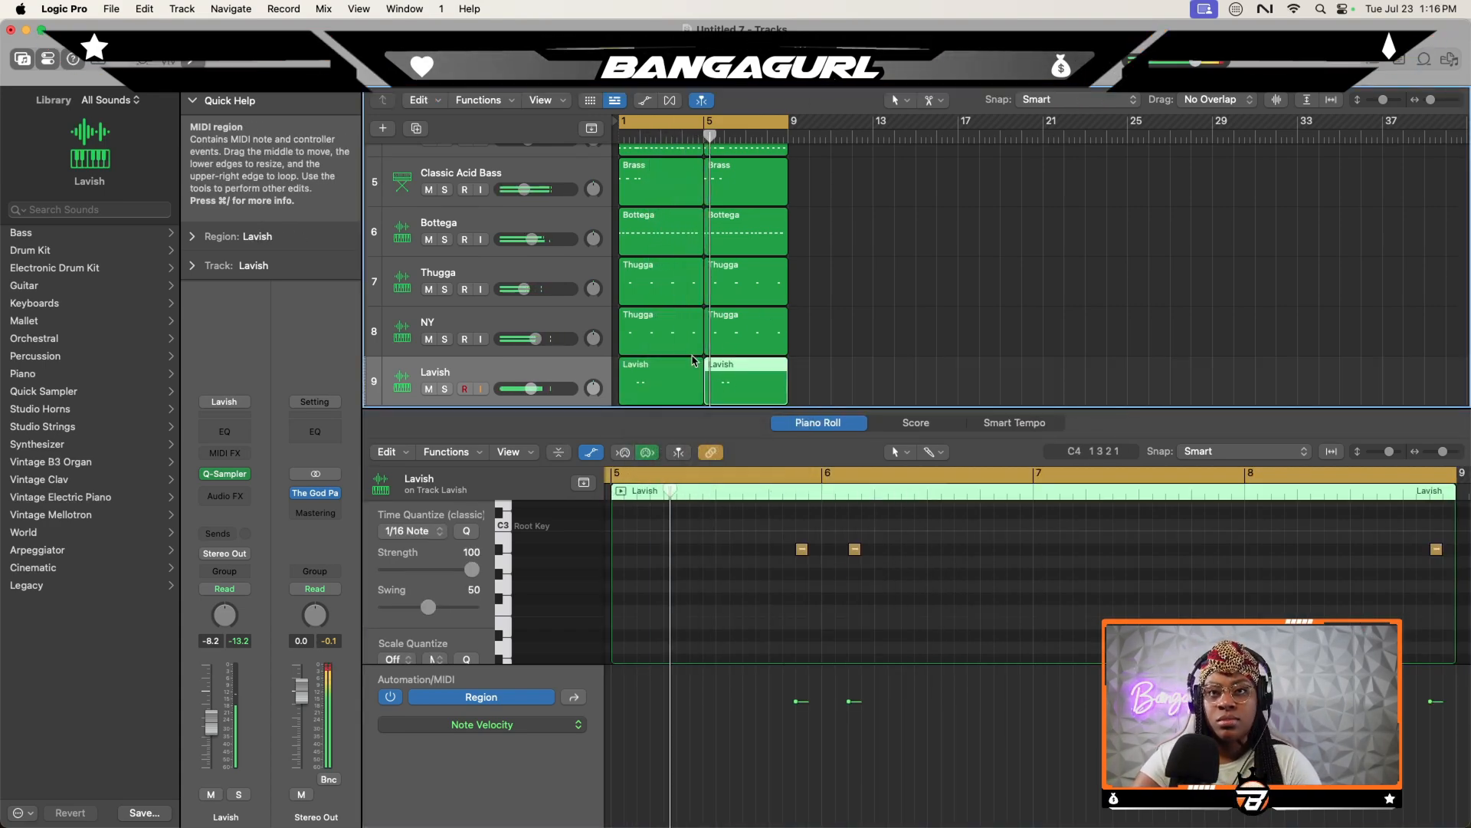
pyautogui.moveTo(539, 393); pyautogui.dragTo(535, 393)
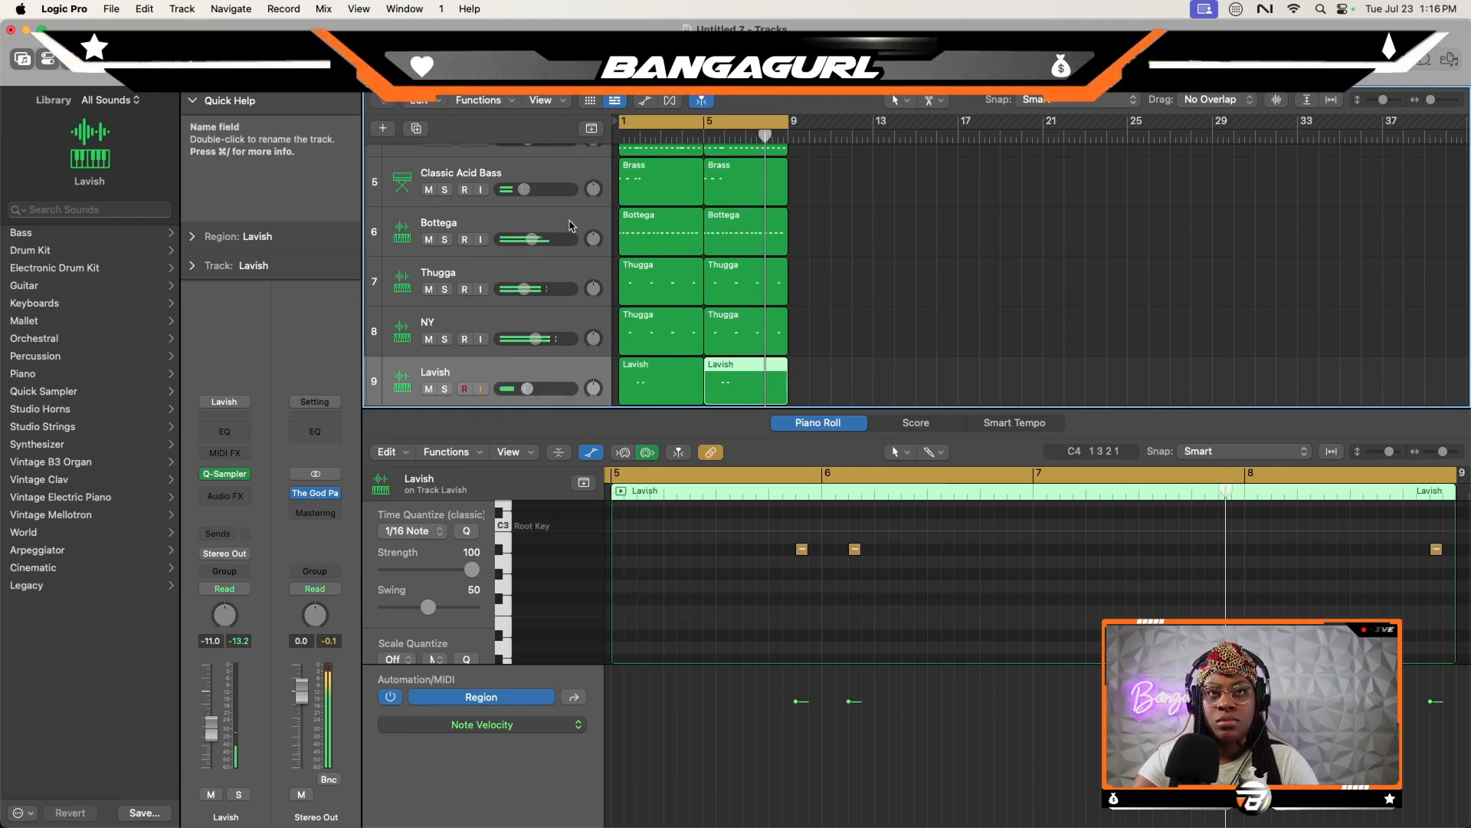
# - Add a C3 open-hat hit on beat 2 of bar 1 in the 1942 region
pyautogui.click(469, 223)
pyautogui.click(224, 494)
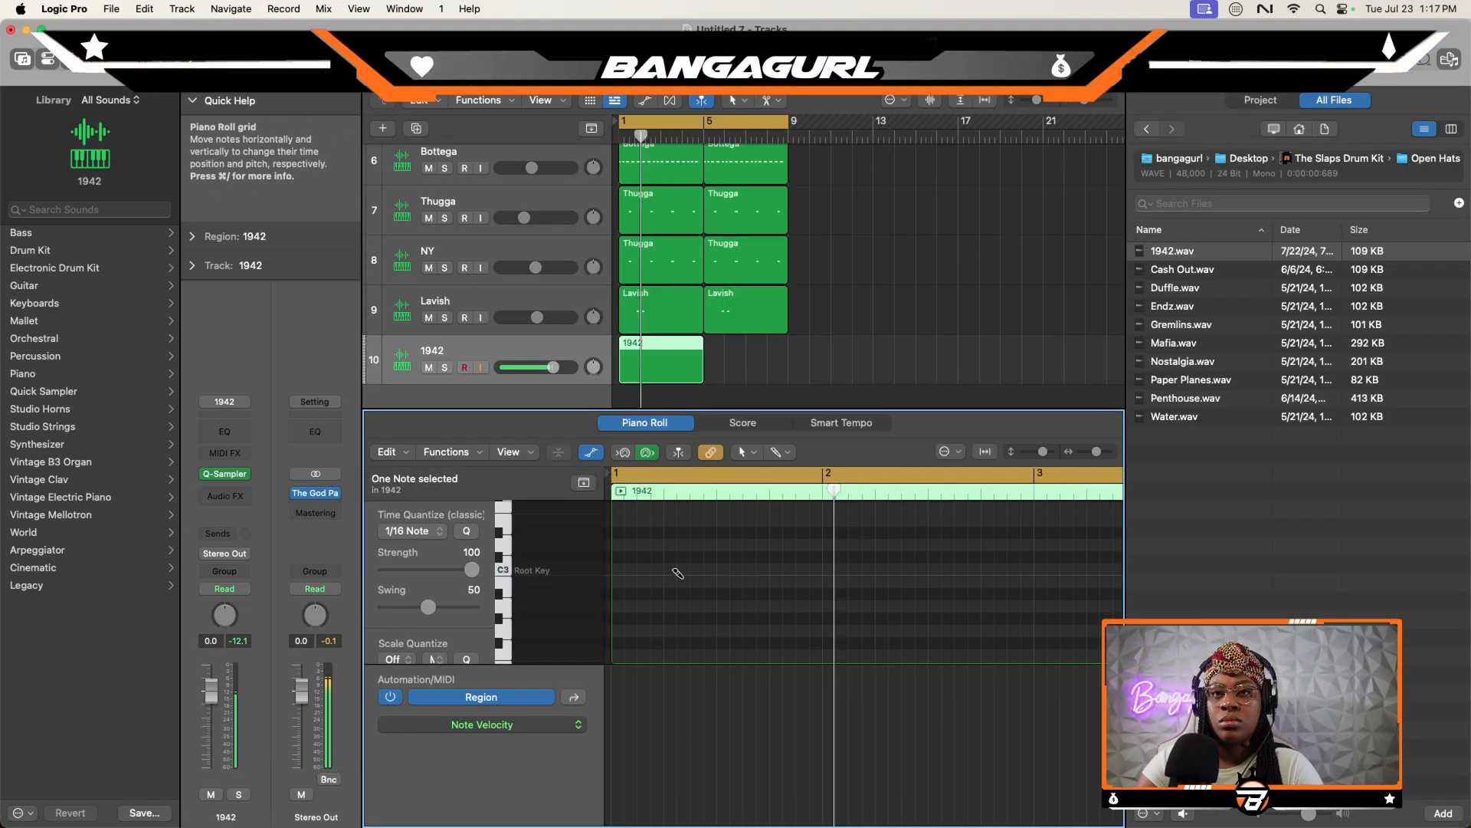
pyautogui.click(670, 568)
pyautogui.click(683, 568)
pyautogui.click(696, 569)
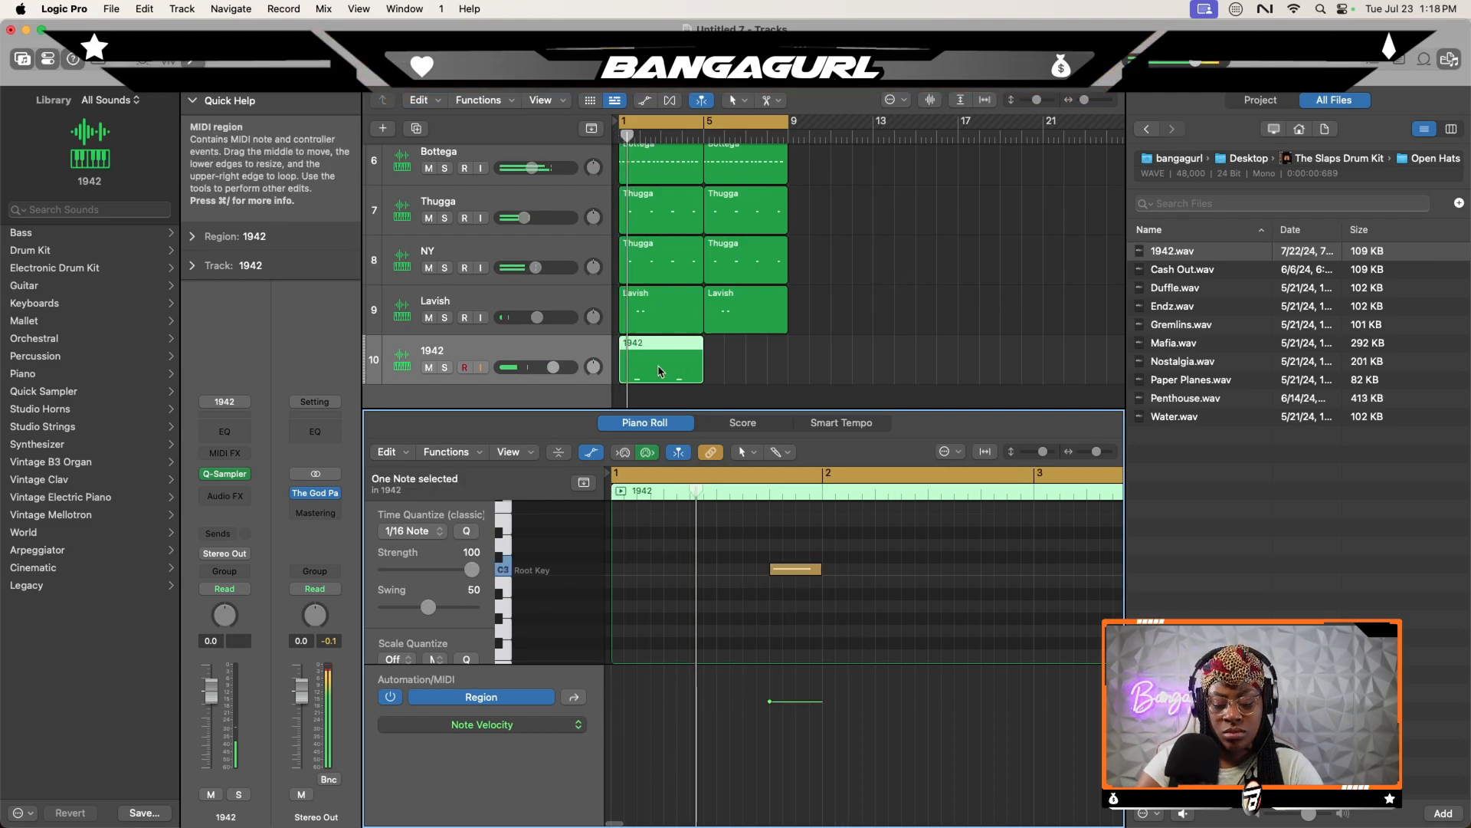
# - Copy the 1942 region to bars 5 to 8 and set the track's volume to -8.6 dB
pyautogui.moveTo(660, 372); pyautogui.dragTo(747, 372)
pyautogui.moveTo(553, 367); pyautogui.dragTo(531, 367)
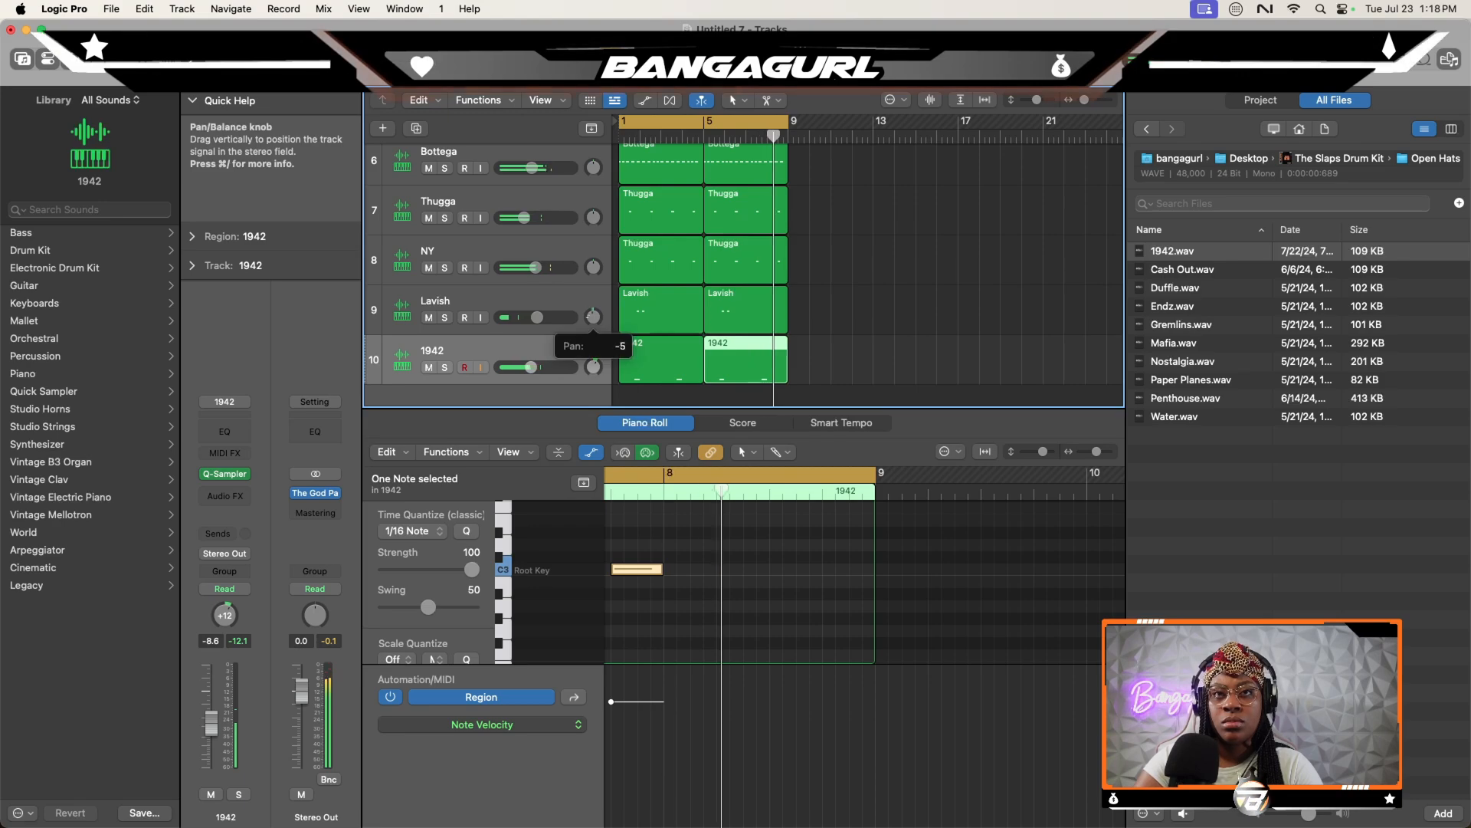
# - Load Zapped from the kit's SFXs folder onto a new Quick Sampler track and add C3 sixteenth-note hits near the end of bar 4
pyautogui.click(1359, 159)
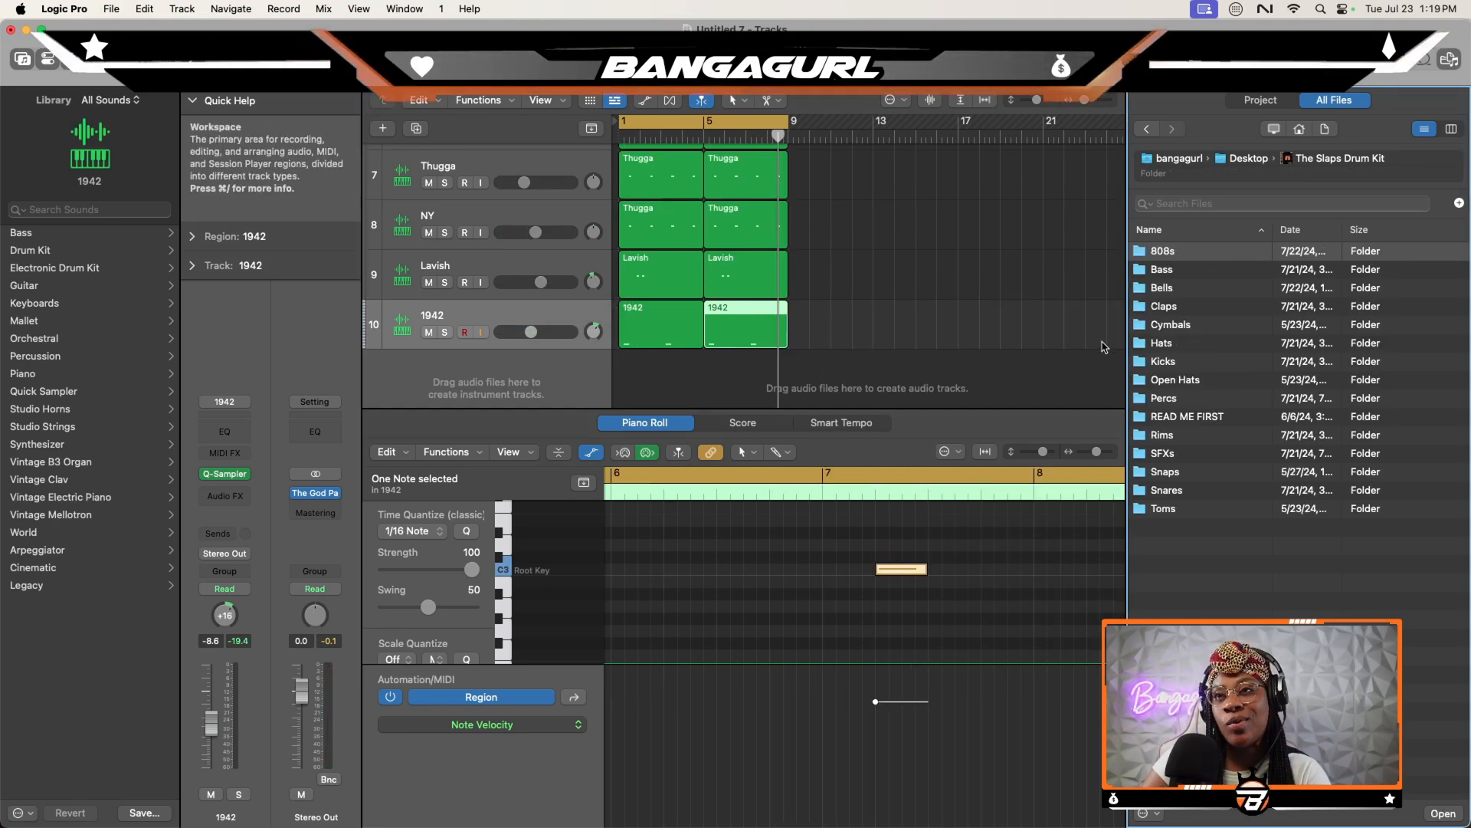
pyautogui.doubleClick(1164, 453)
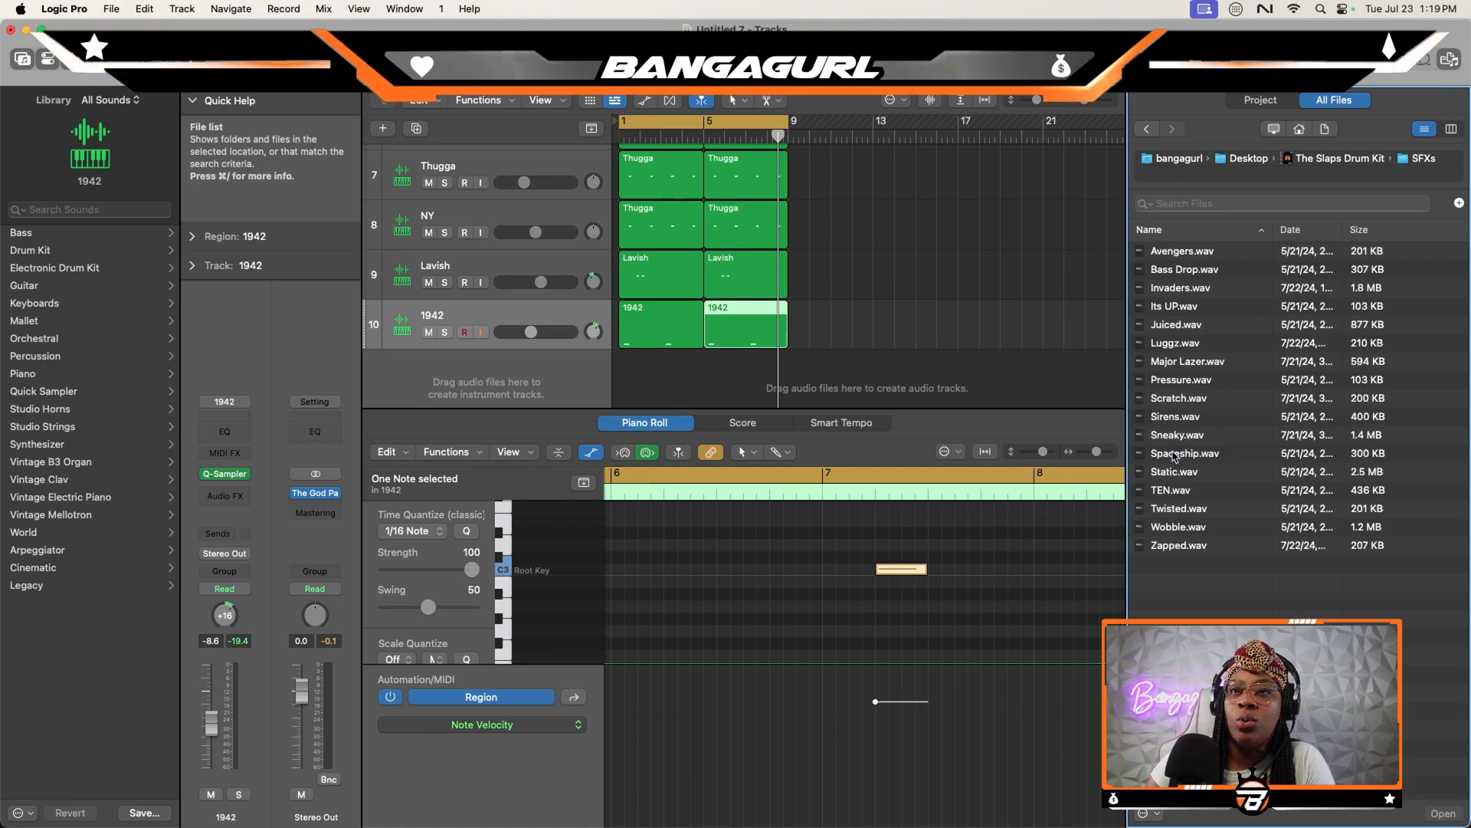
pyautogui.moveTo(1179, 545); pyautogui.dragTo(462, 398)
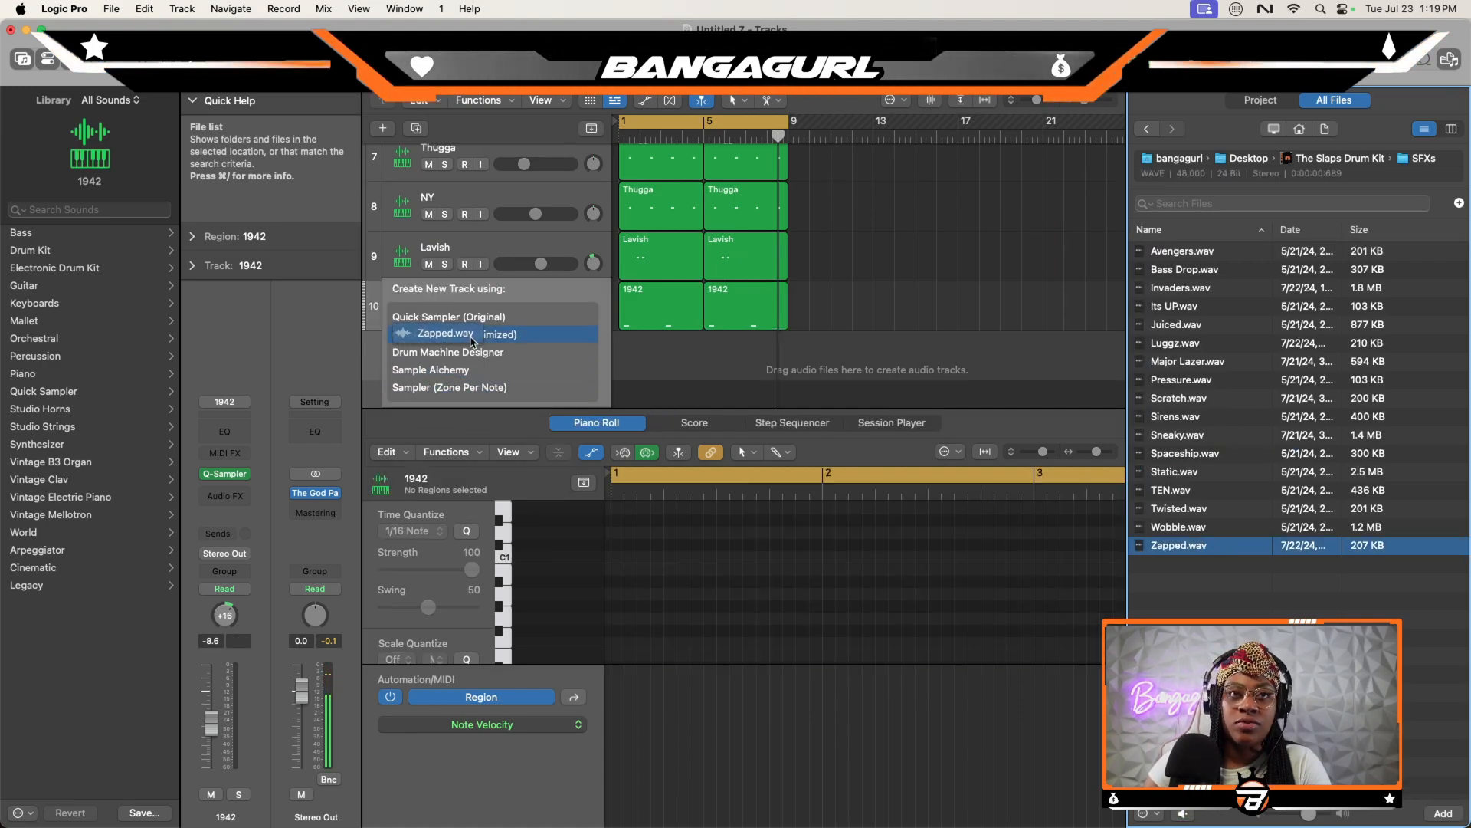
pyautogui.moveTo(471, 337); pyautogui.dragTo(471, 337)
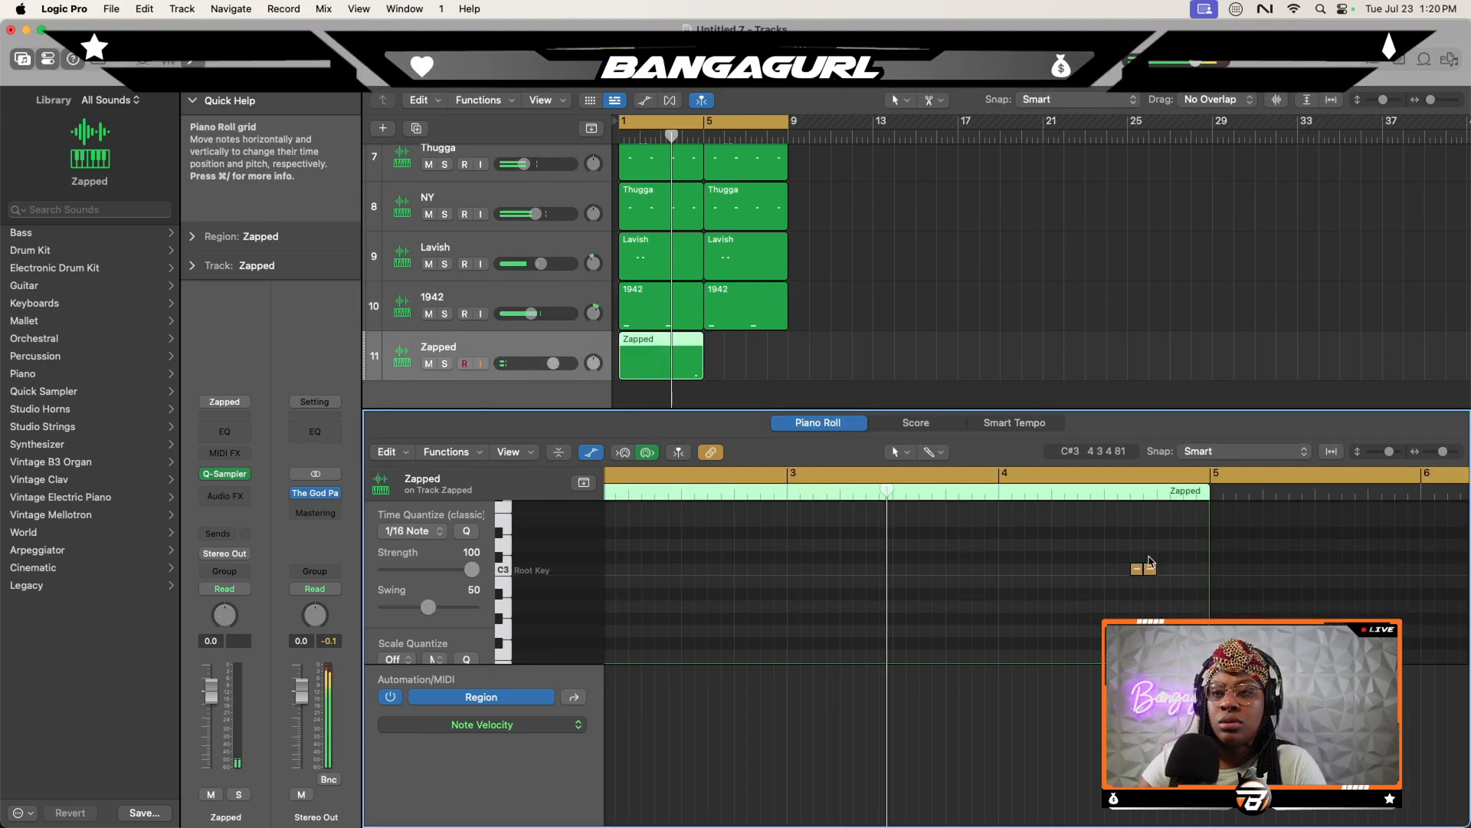
pyautogui.keyDown('super'); pyautogui.click(1164, 571); pyautogui.keyUp('super')
pyautogui.keyDown('super'); pyautogui.click(1179, 570); pyautogui.keyUp('super')
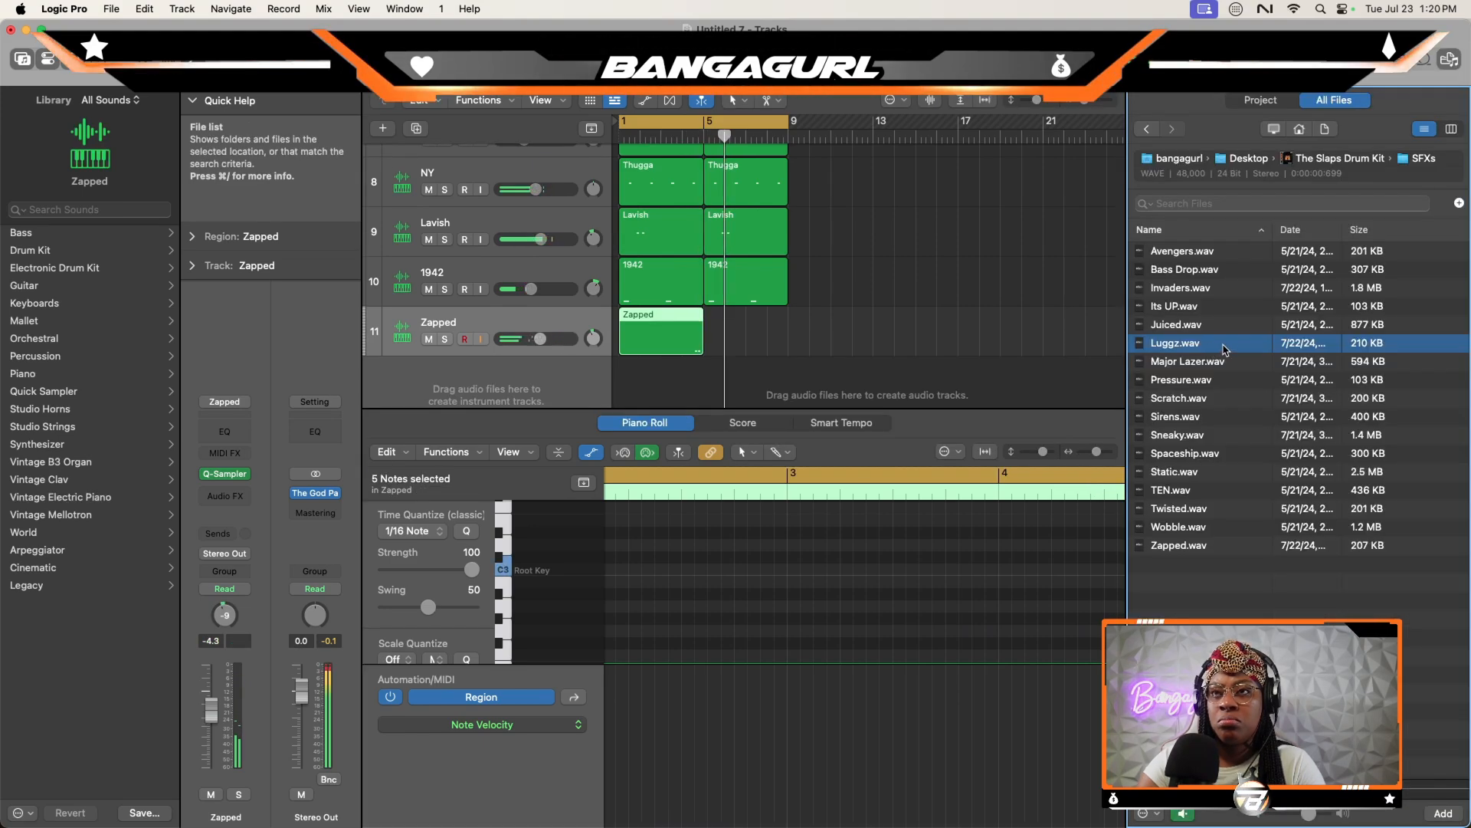
# - Load Luggz onto a new Quick Sampler track and place a C3 hit just after beat 2 of bar 1
pyautogui.moveTo(1224, 349); pyautogui.dragTo(534, 318)
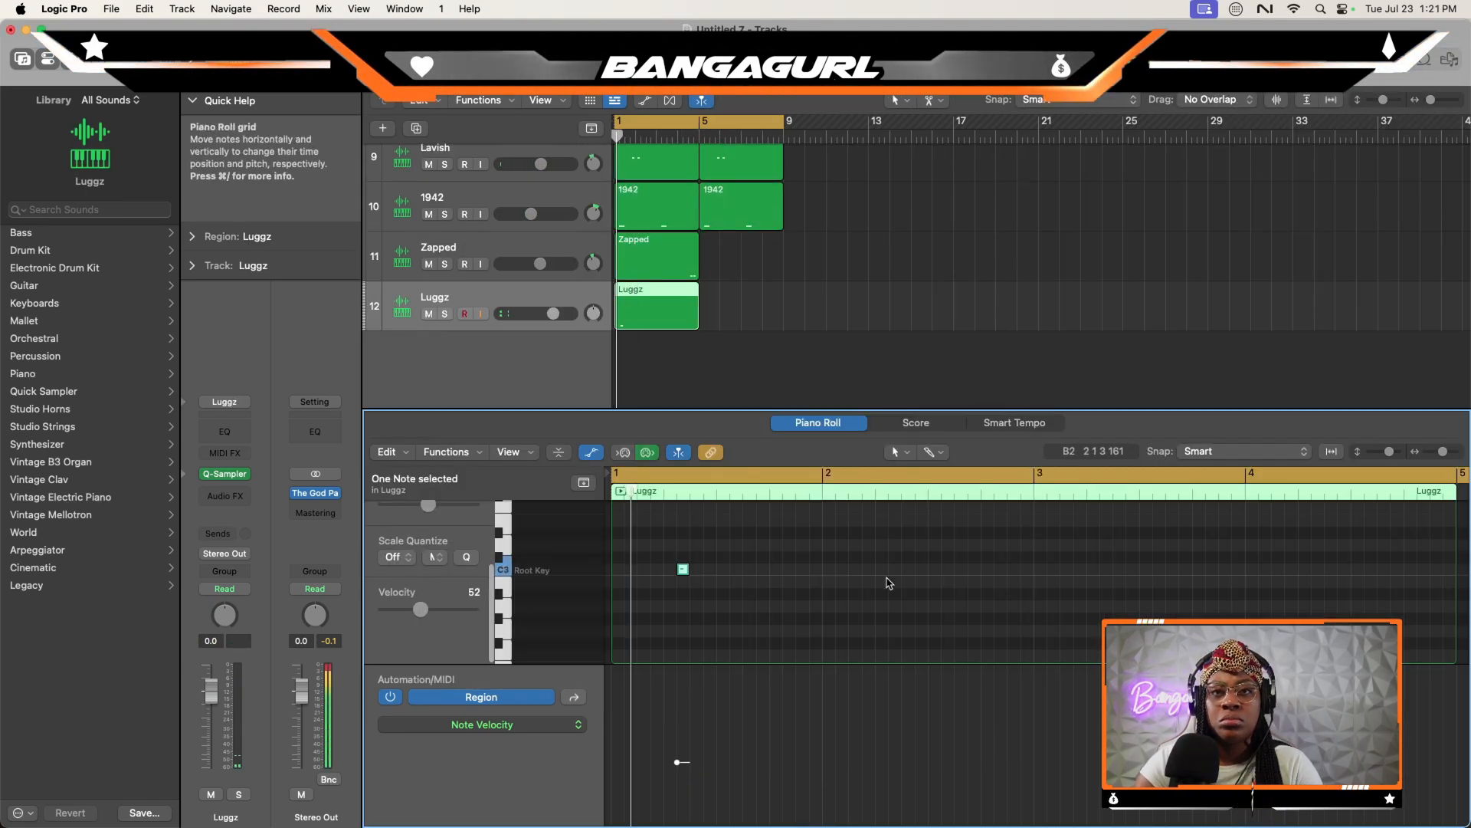
pyautogui.moveTo(684, 569); pyautogui.dragTo(698, 569)
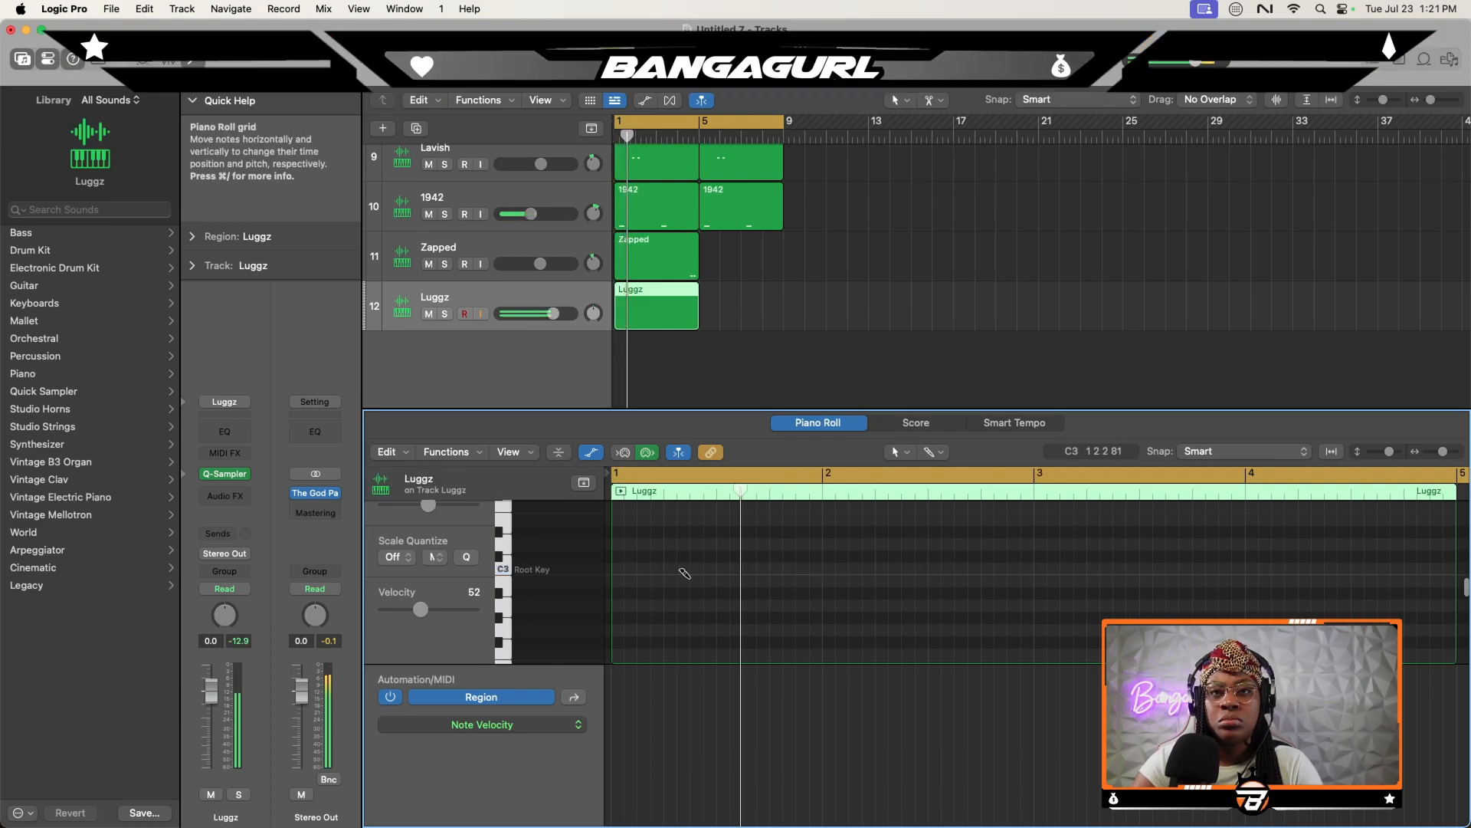
pyautogui.press('space')
pyautogui.click(684, 573)
# - Copy the four-bar Luggz and The Clave regions to bars 5 to 8 and lower the Luggz track's volume
pyautogui.moveTo(694, 318); pyautogui.dragTo(774, 325)
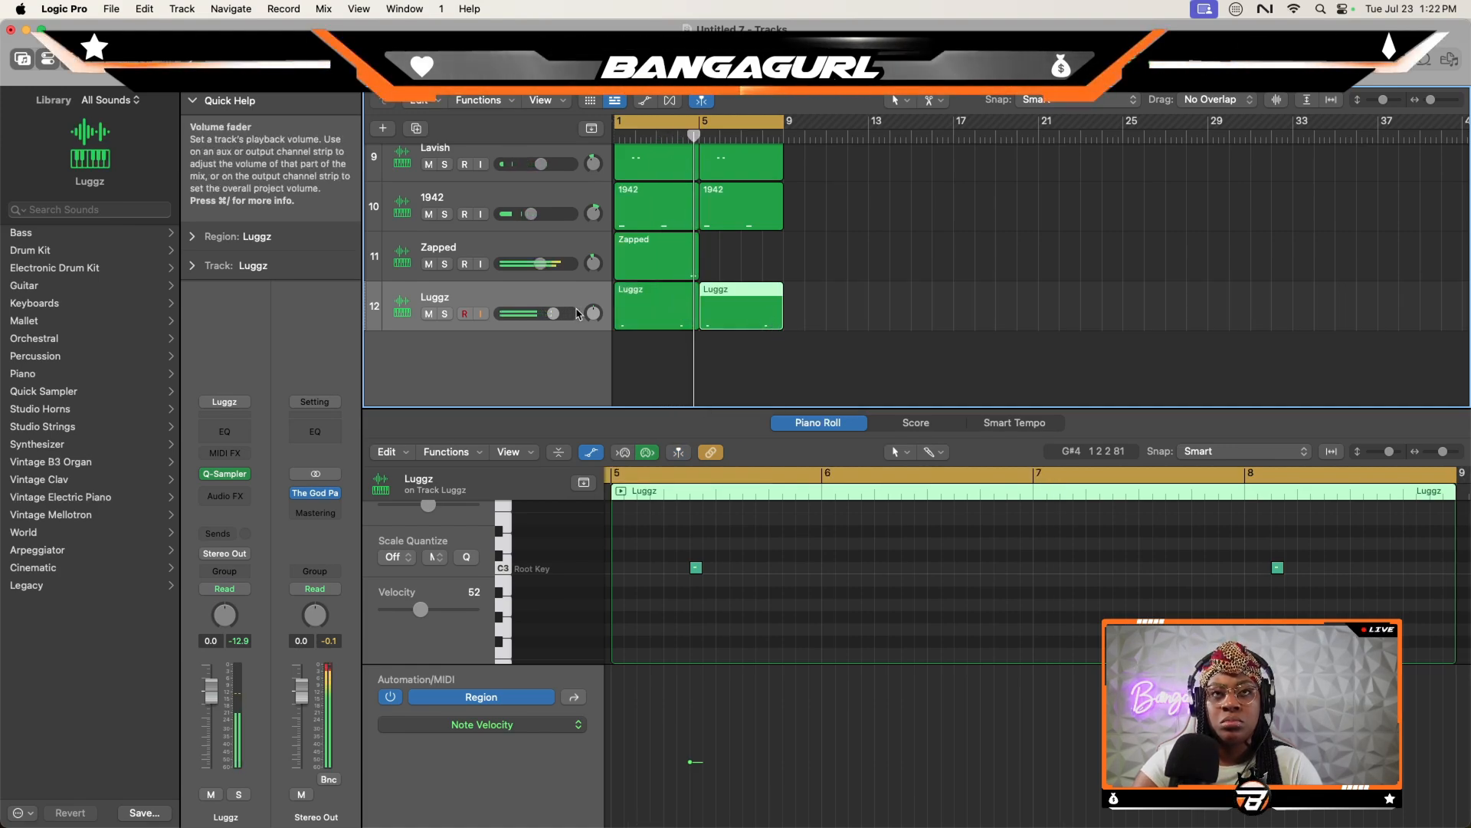
pyautogui.moveTo(552, 313)
pyautogui.mouseDown()
pyautogui.moveTo(539, 314)
pyautogui.moveTo(594, 302)
pyautogui.moveTo(536, 314)
pyautogui.mouseUp()
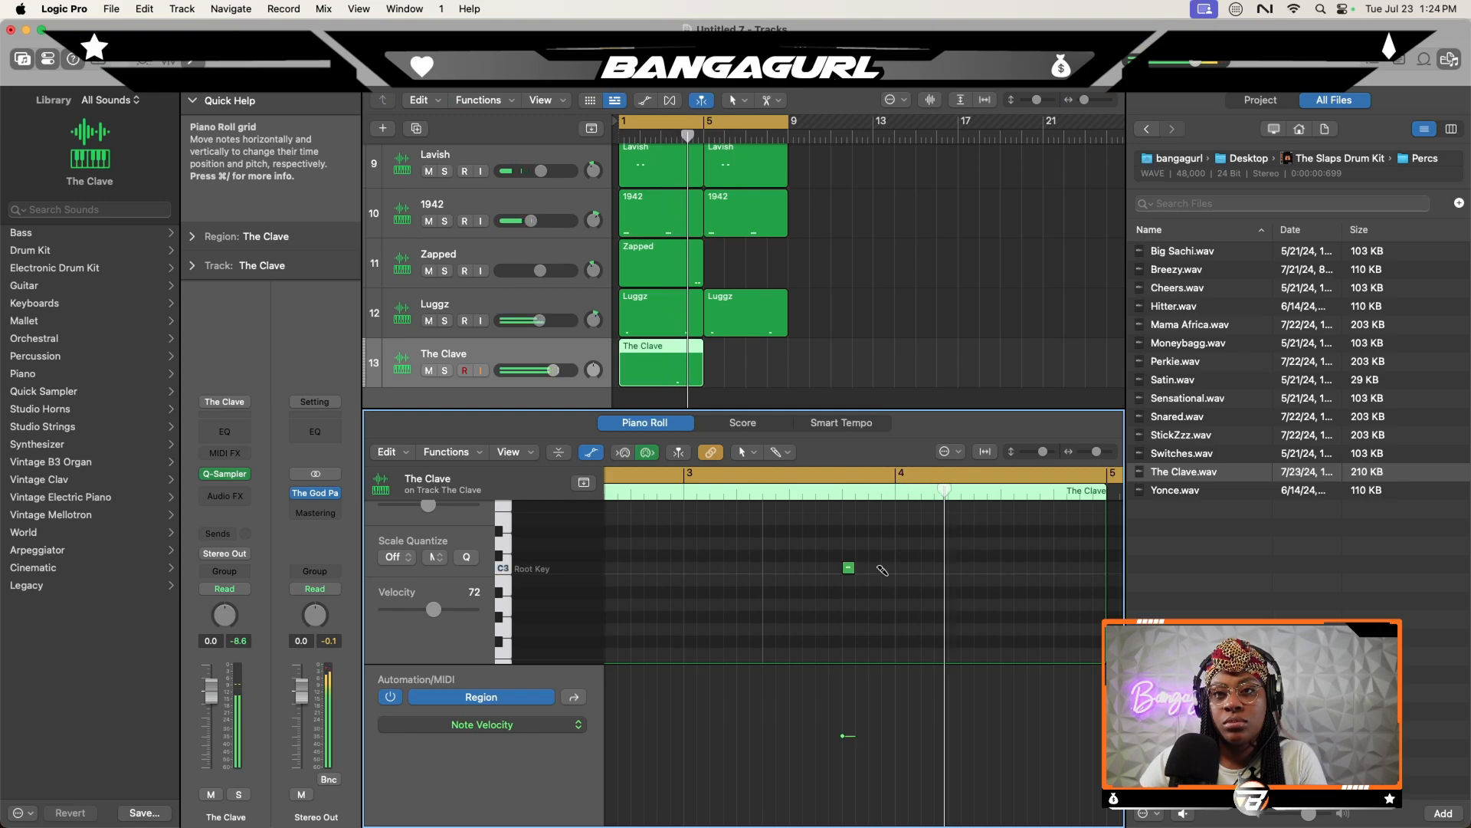
pyautogui.moveTo(670, 370); pyautogui.dragTo(751, 373)
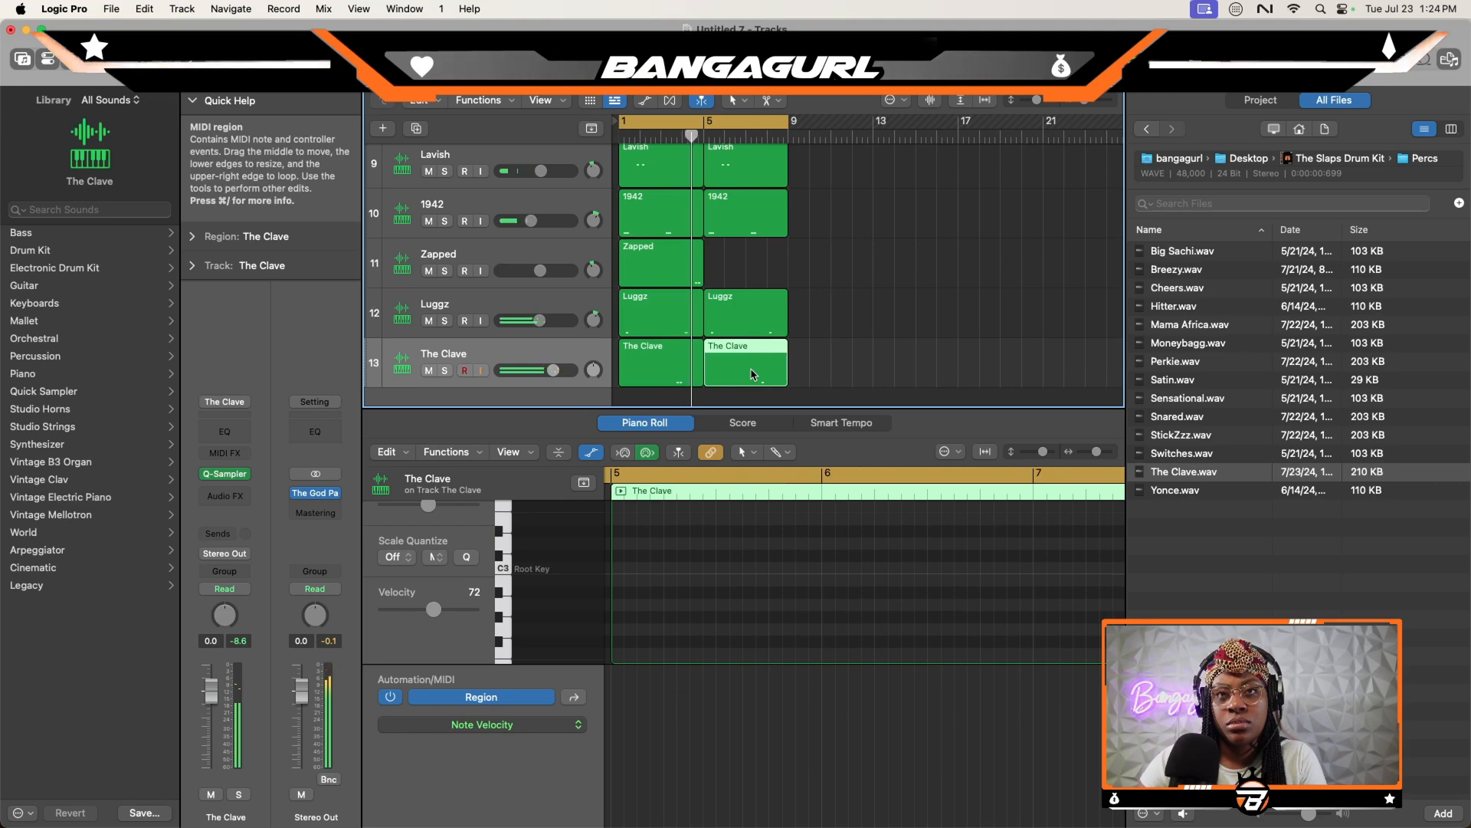
# - Load the Breezy percussion sample onto a new Quick Sampler track and set its polyphony to Mono
pyautogui.moveTo(1180, 269); pyautogui.dragTo(475, 317)
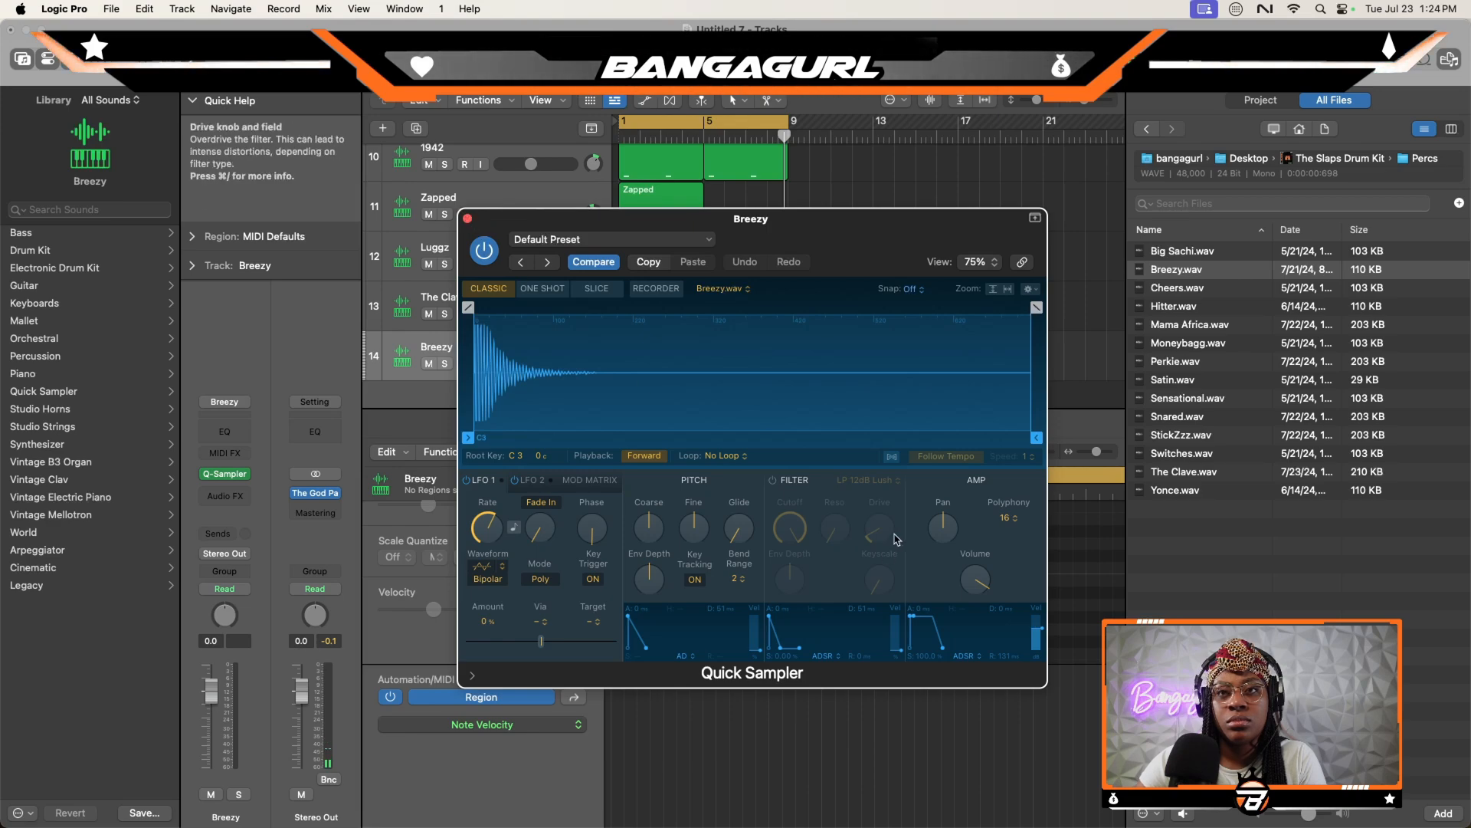
pyautogui.click(996, 522)
pyautogui.click(1006, 370)
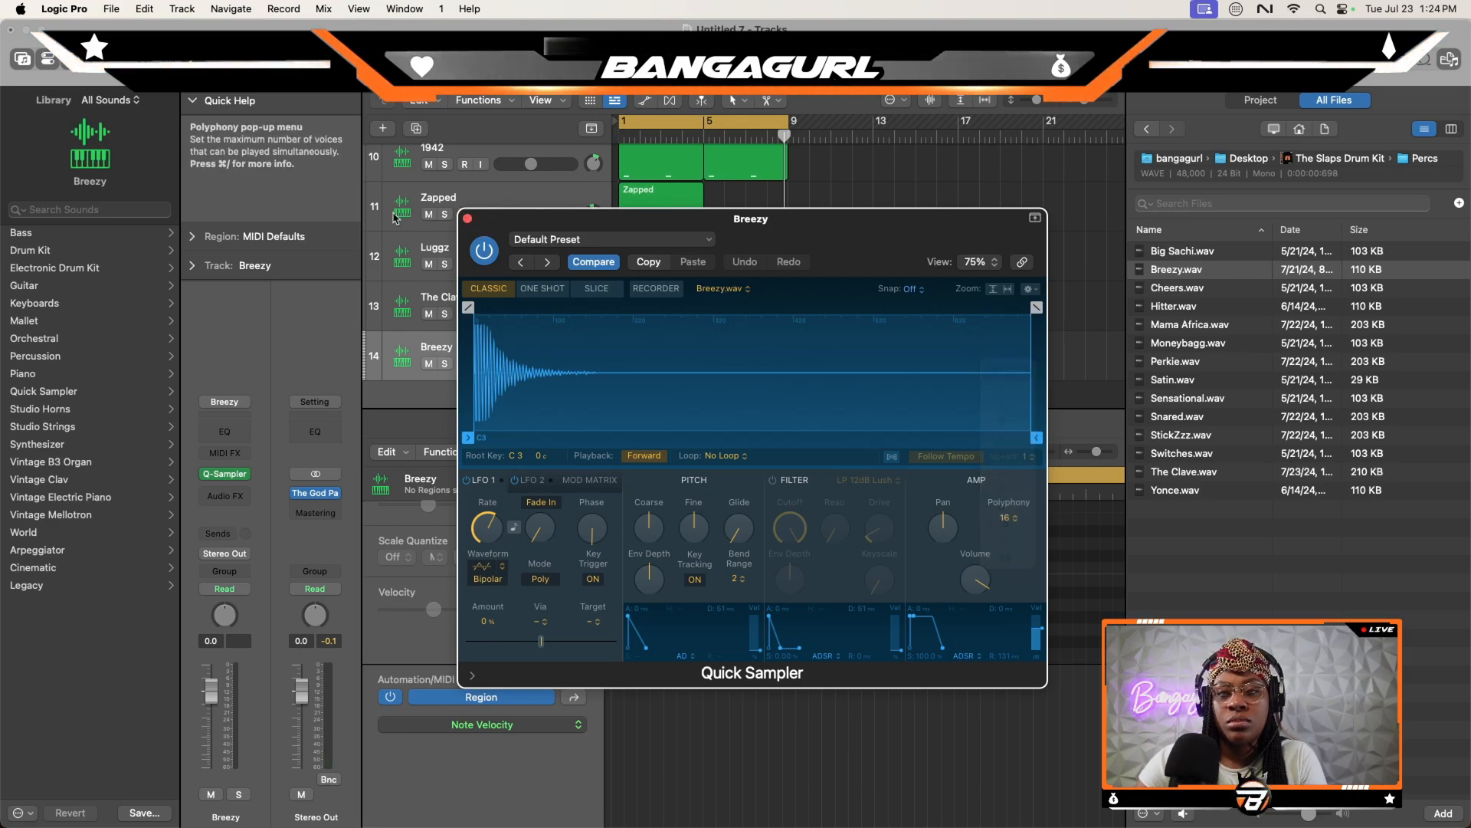
pyautogui.click(469, 218)
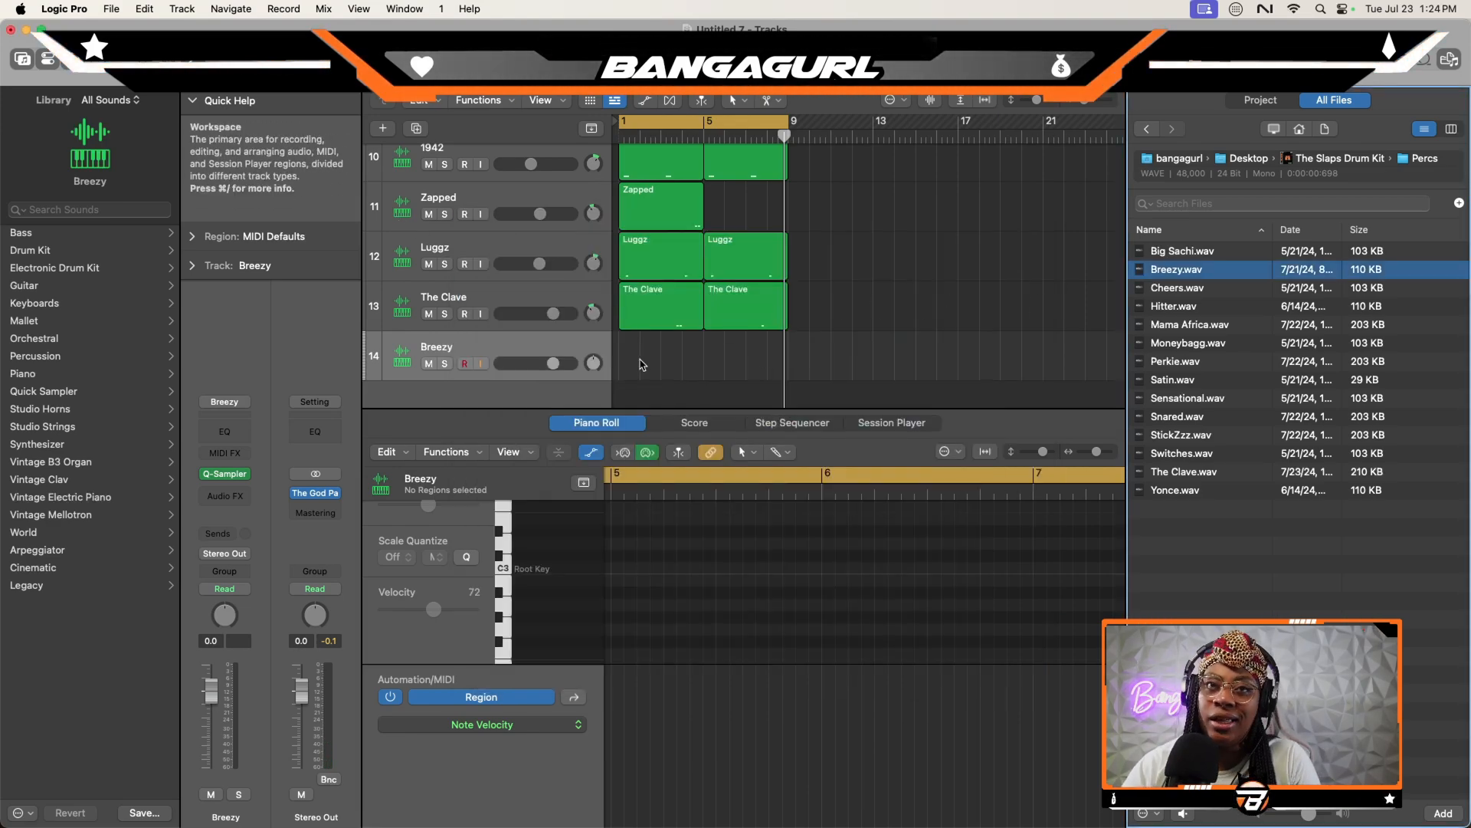
# - Create a four-bar Breezy region with three short C3 hits near the end of bar 4 and limit the cycle to bars 1 to 4
pyautogui.rightClick(642, 365)
pyautogui.click(675, 347)
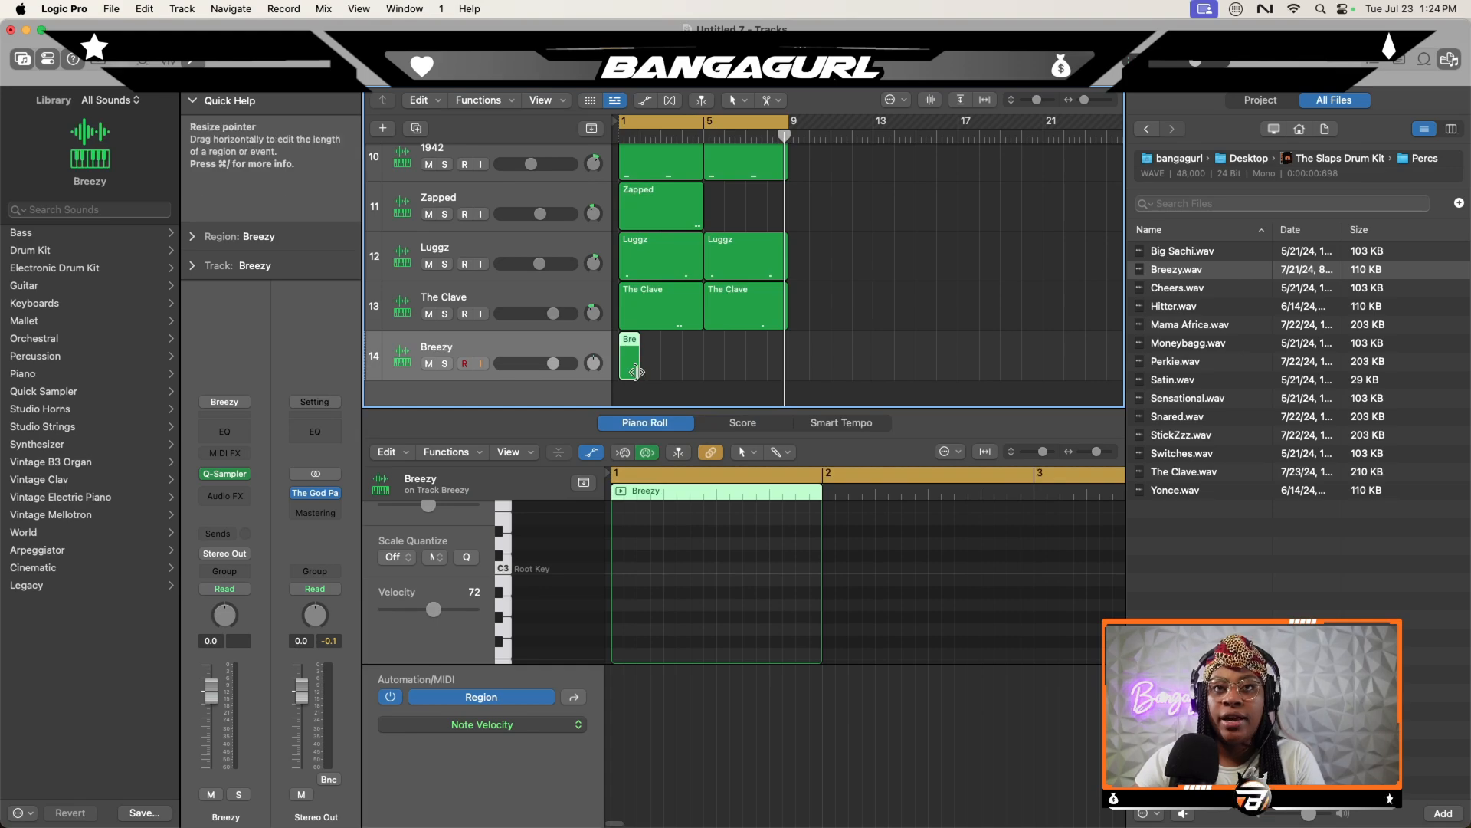
pyautogui.moveTo(633, 372); pyautogui.dragTo(695, 365)
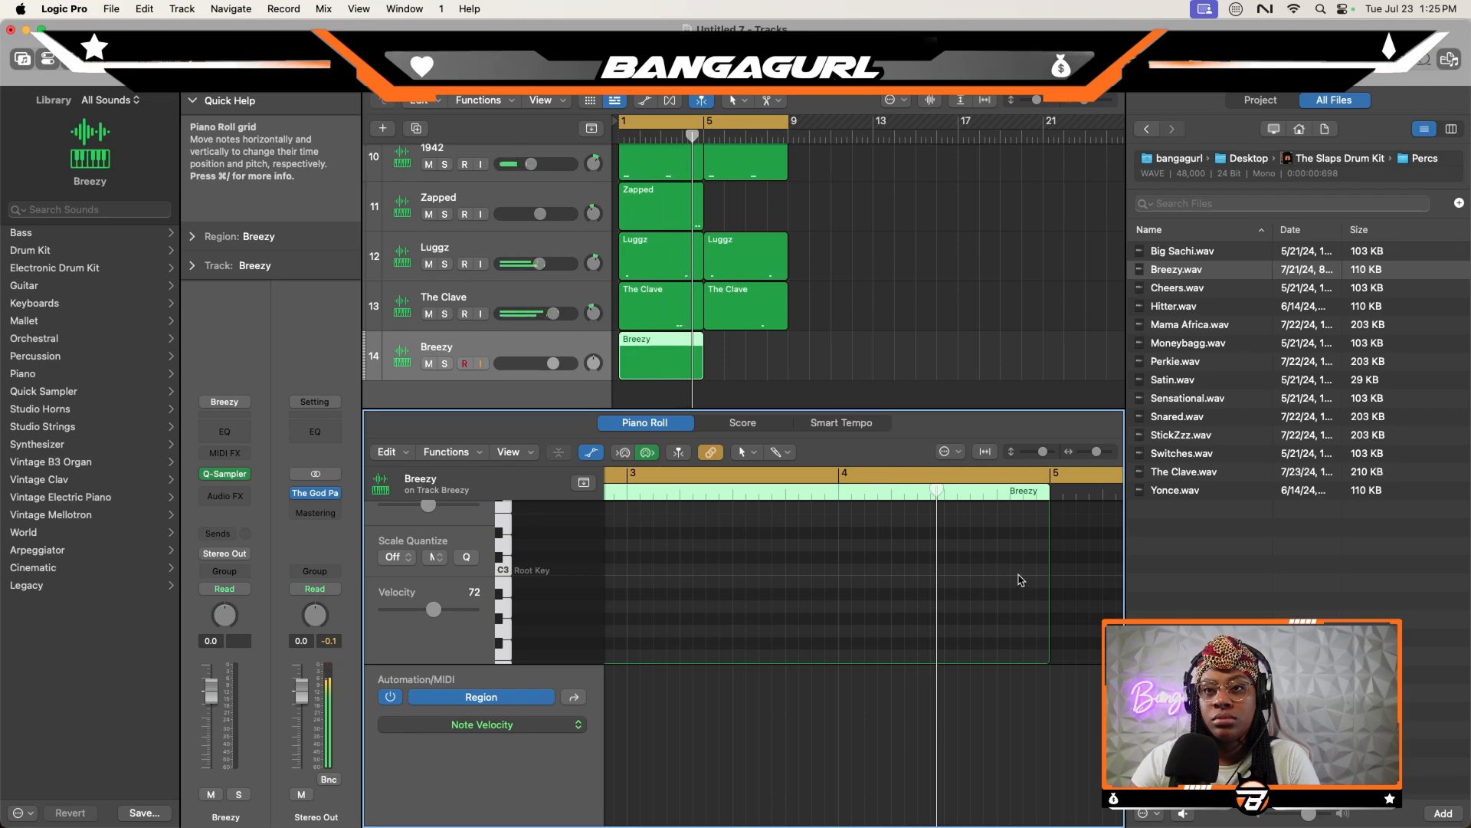
pyautogui.moveTo(1004, 570); pyautogui.dragTo(1030, 571)
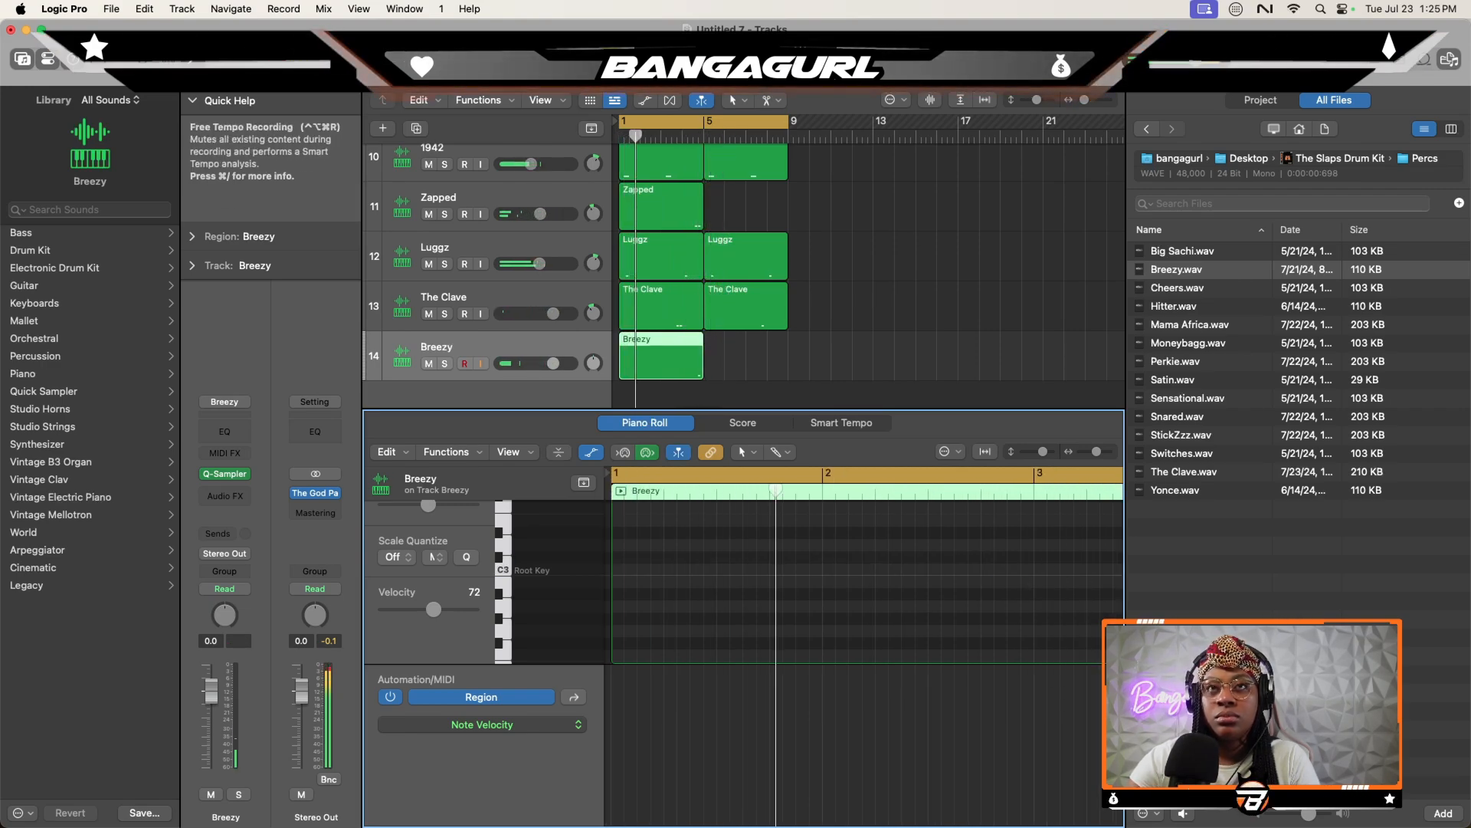
pyautogui.moveTo(787, 125); pyautogui.dragTo(706, 134)
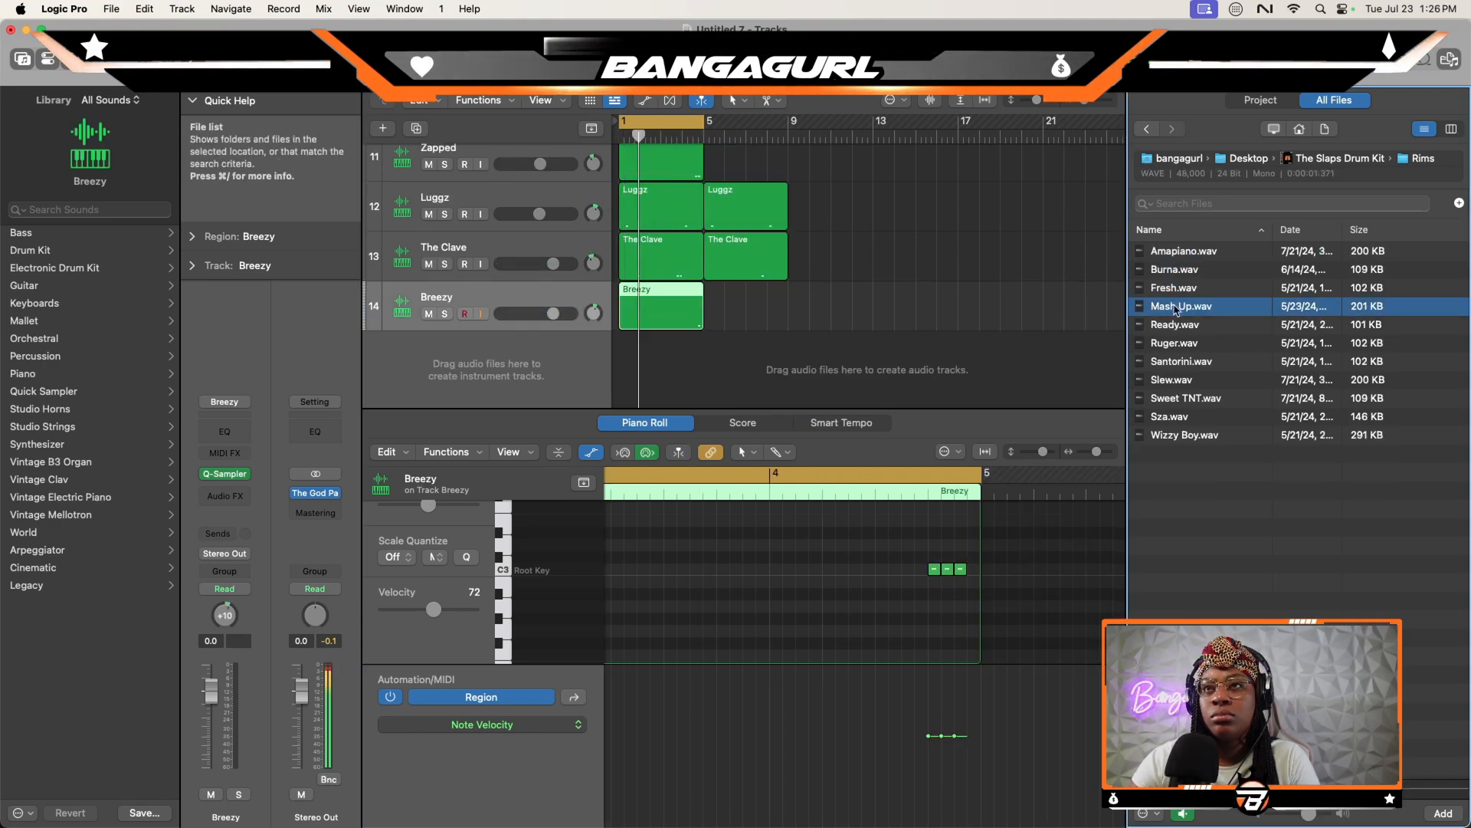
# - Audition samples in the kit's Rims folder and load Sweet TNT onto a new Quick Sampler track
pyautogui.click(1177, 271)
pyautogui.click(1178, 289)
pyautogui.click(1178, 307)
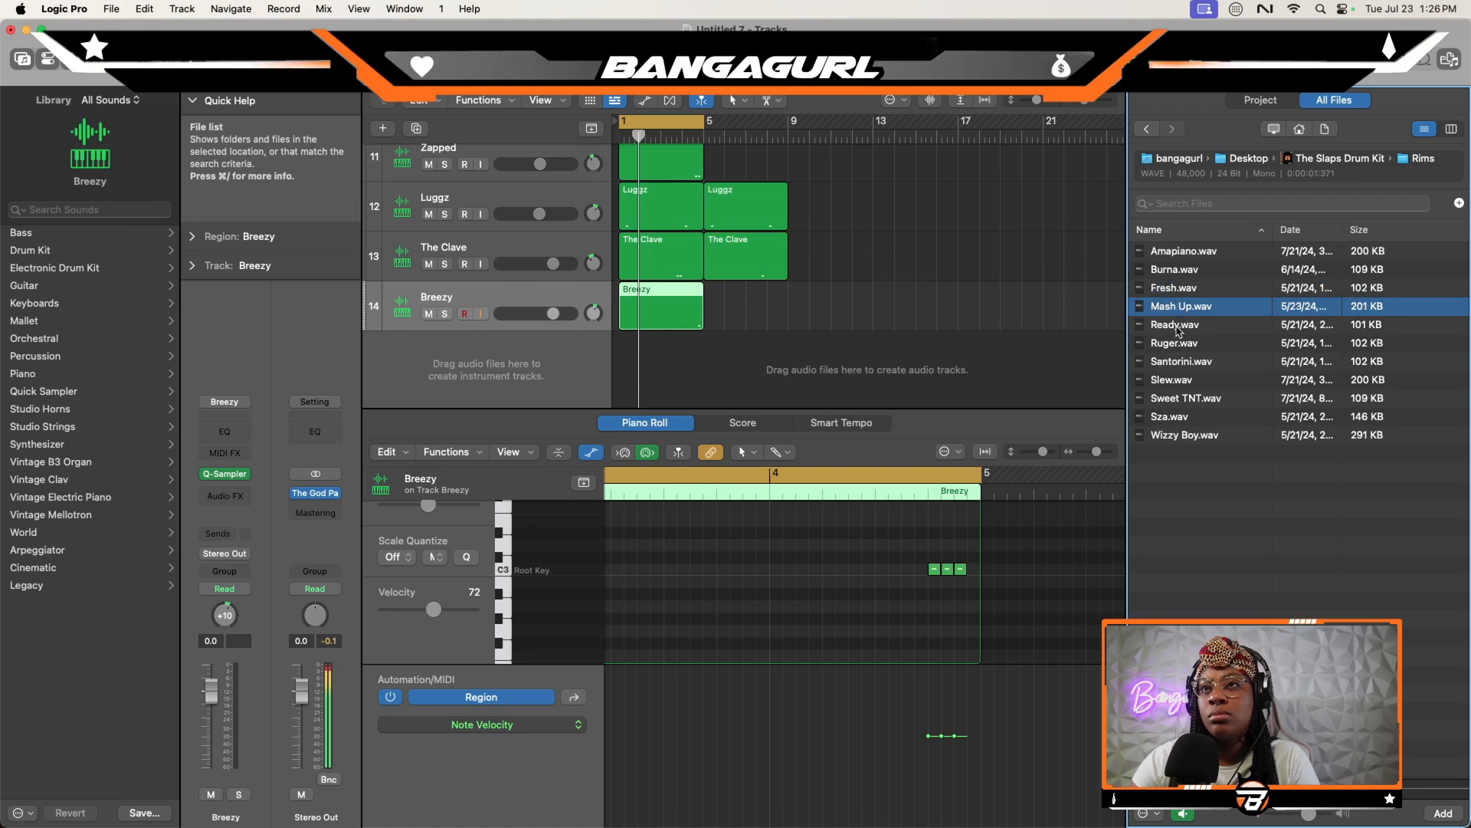
pyautogui.click(1180, 324)
pyautogui.click(1181, 343)
pyautogui.click(1183, 362)
pyautogui.click(1188, 381)
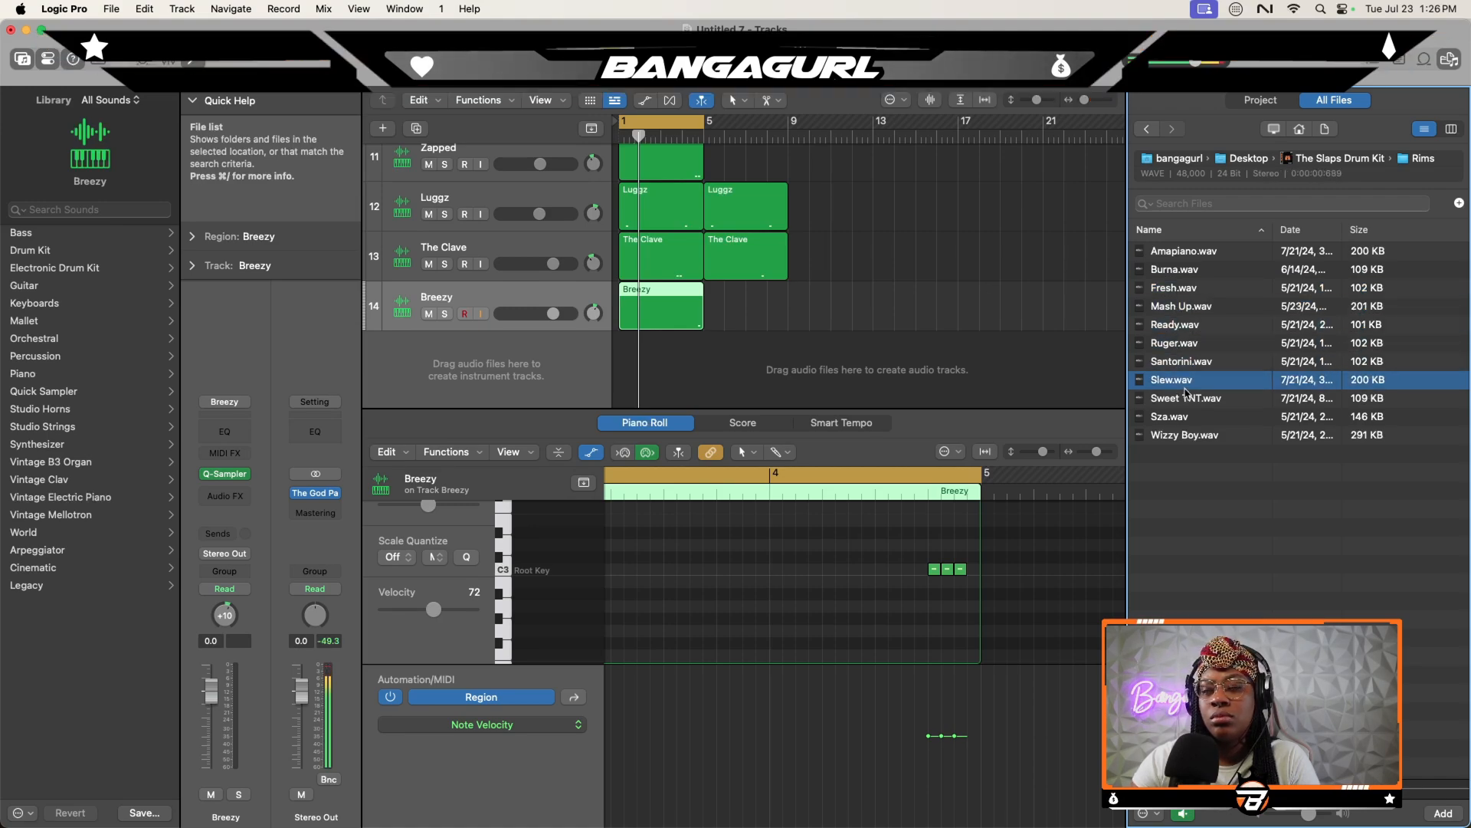
pyautogui.click(1199, 400)
pyautogui.moveTo(1225, 406); pyautogui.dragTo(500, 320)
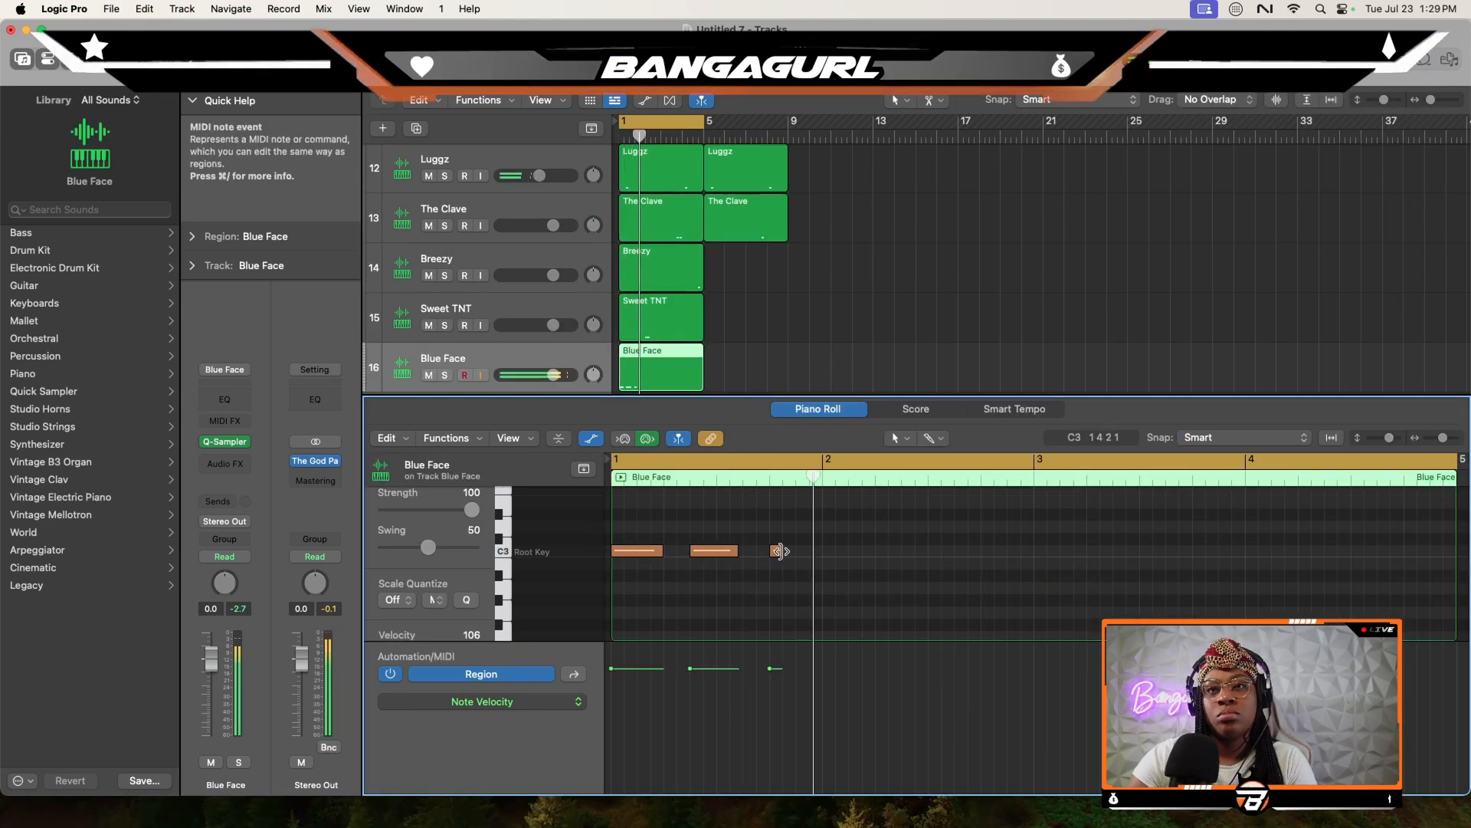
# - Shorten the three C3 notes in bar 1 of the Blue Face region to an equal length and raise their velocity to 127
pyautogui.moveTo(770, 552)
pyautogui.mouseDown()
pyautogui.moveTo(813, 553)
pyautogui.moveTo(584, 502)
pyautogui.mouseUp()
pyautogui.doubleClick(699, 552)
pyautogui.keyDown('super'); pyautogui.doubleClick(621, 552); pyautogui.keyUp('super')
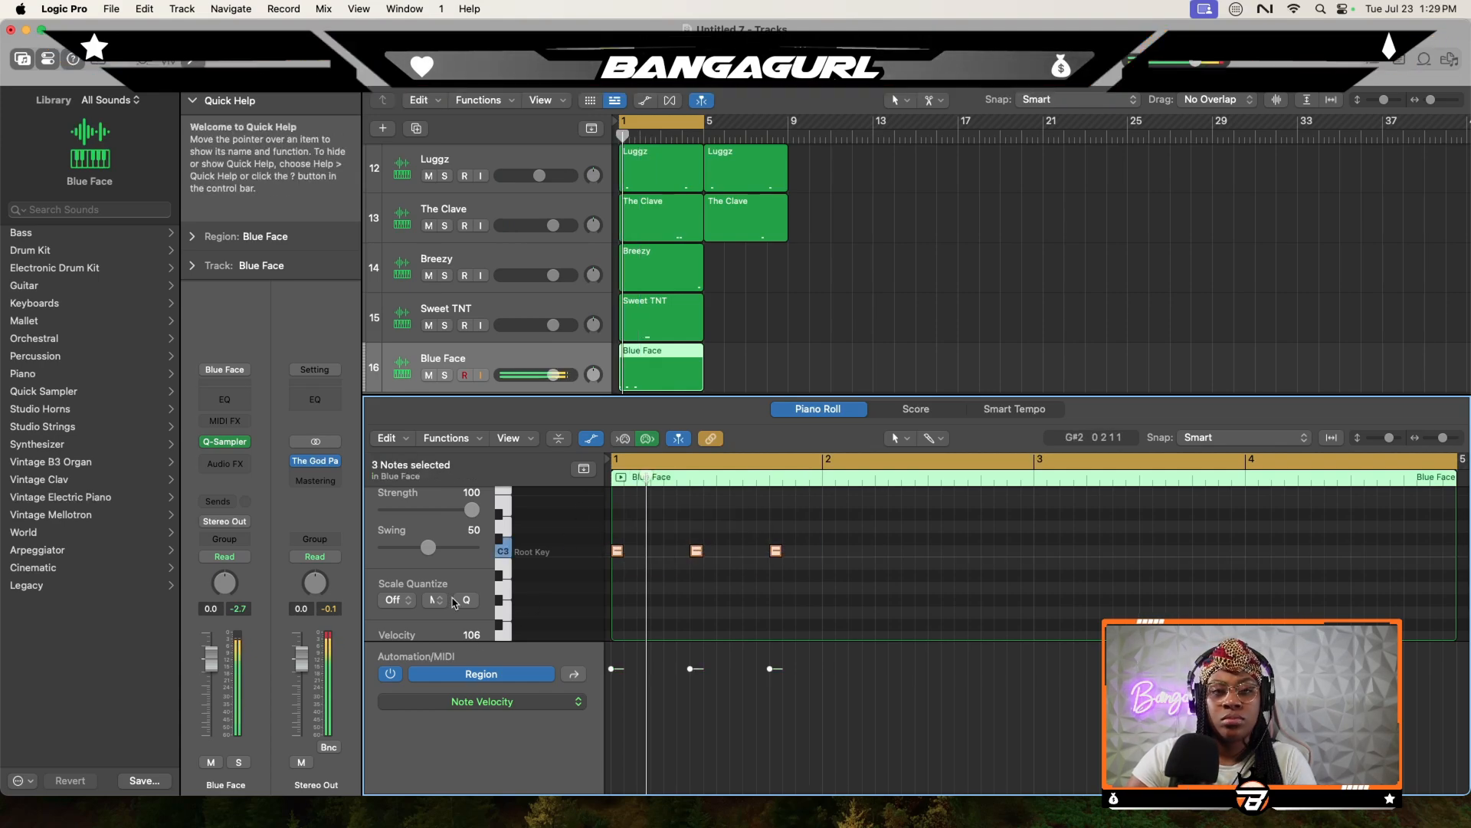
pyautogui.scroll(-3, 475, 592)
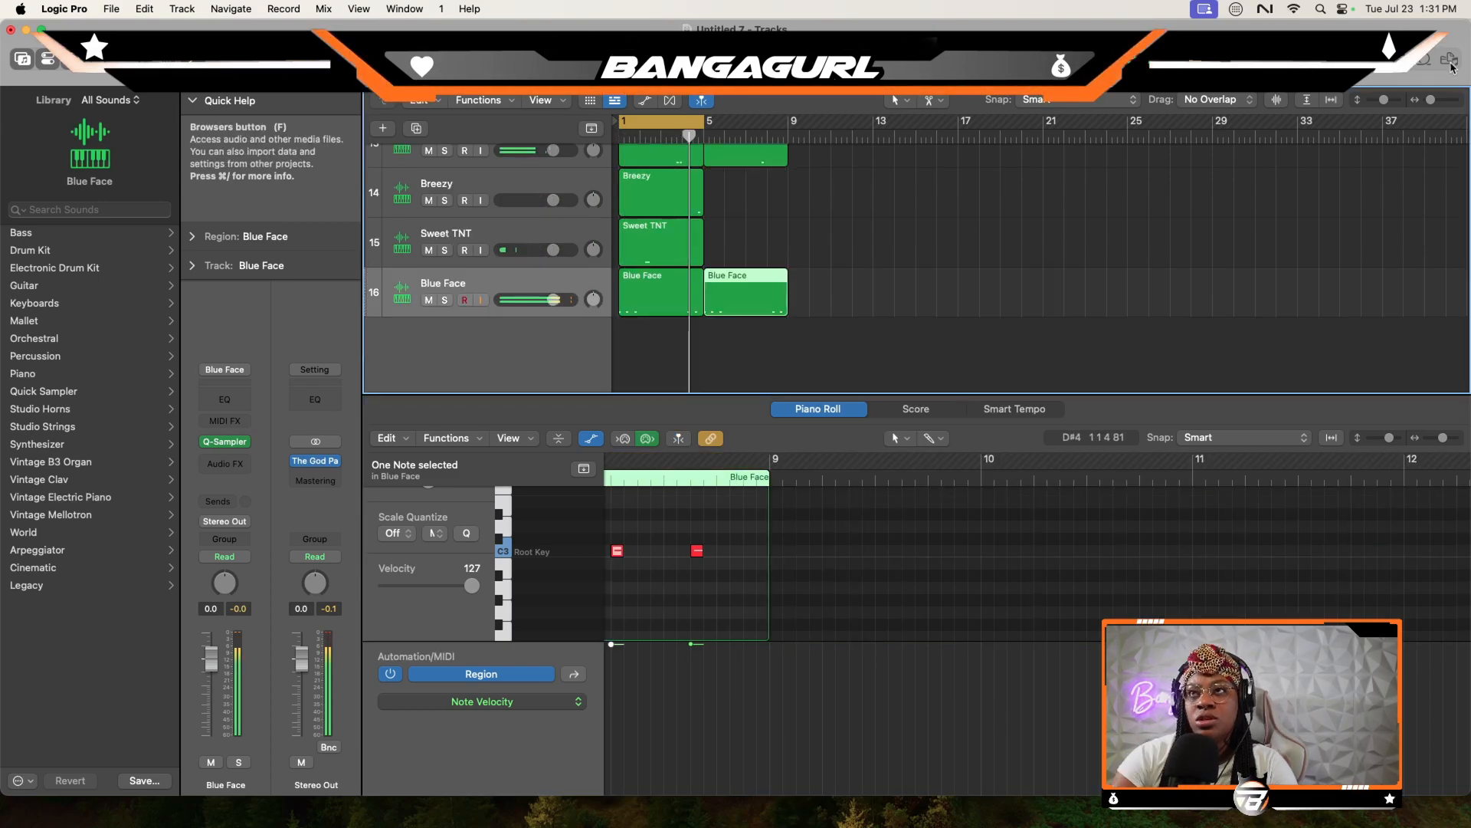
# - Load Cashh from the kit's 808s folder onto a new Quick Sampler track and copy the two Blue Face regions onto it
pyautogui.click(1451, 61)
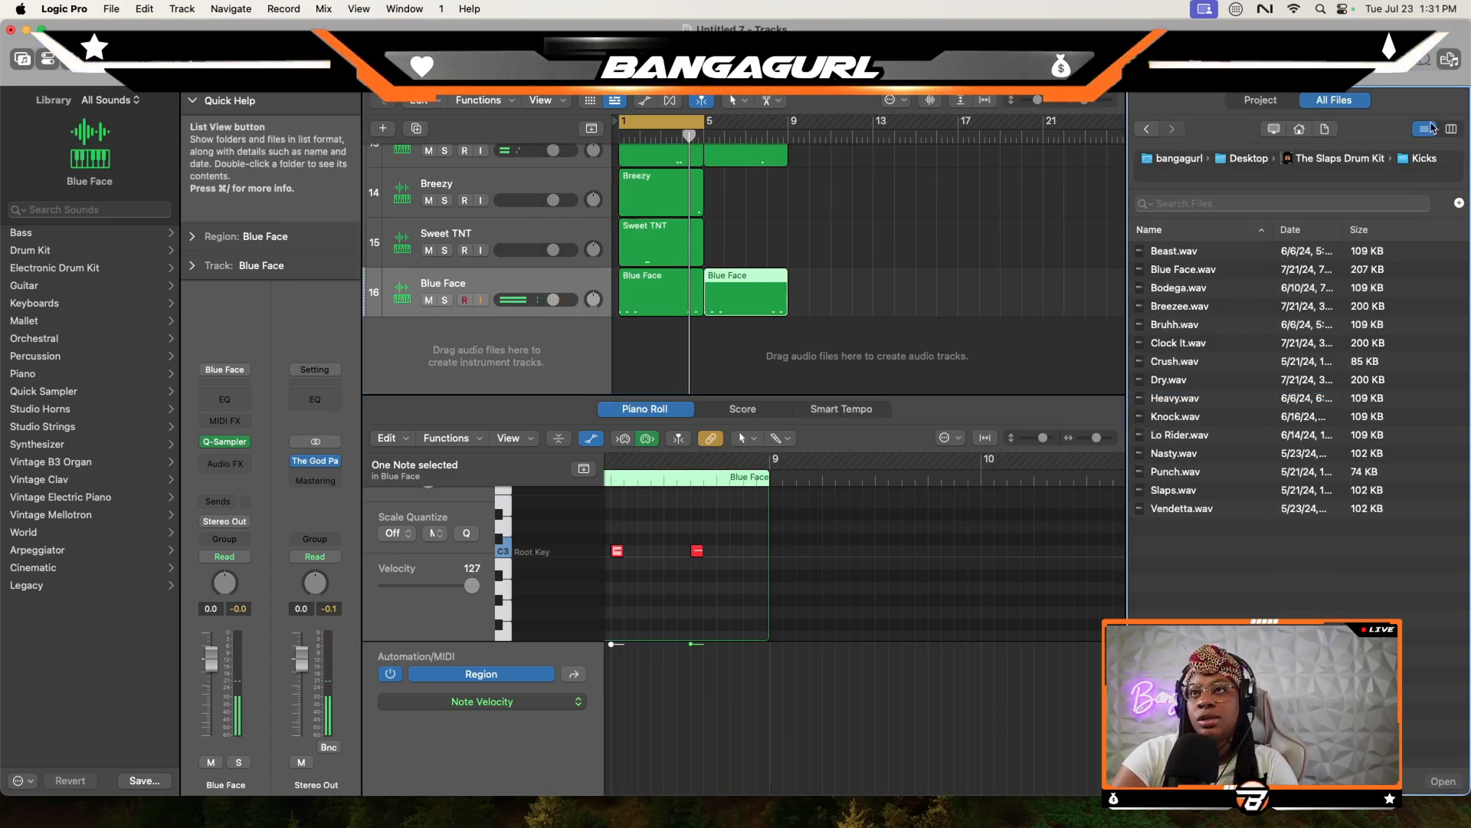
pyautogui.click(1176, 308)
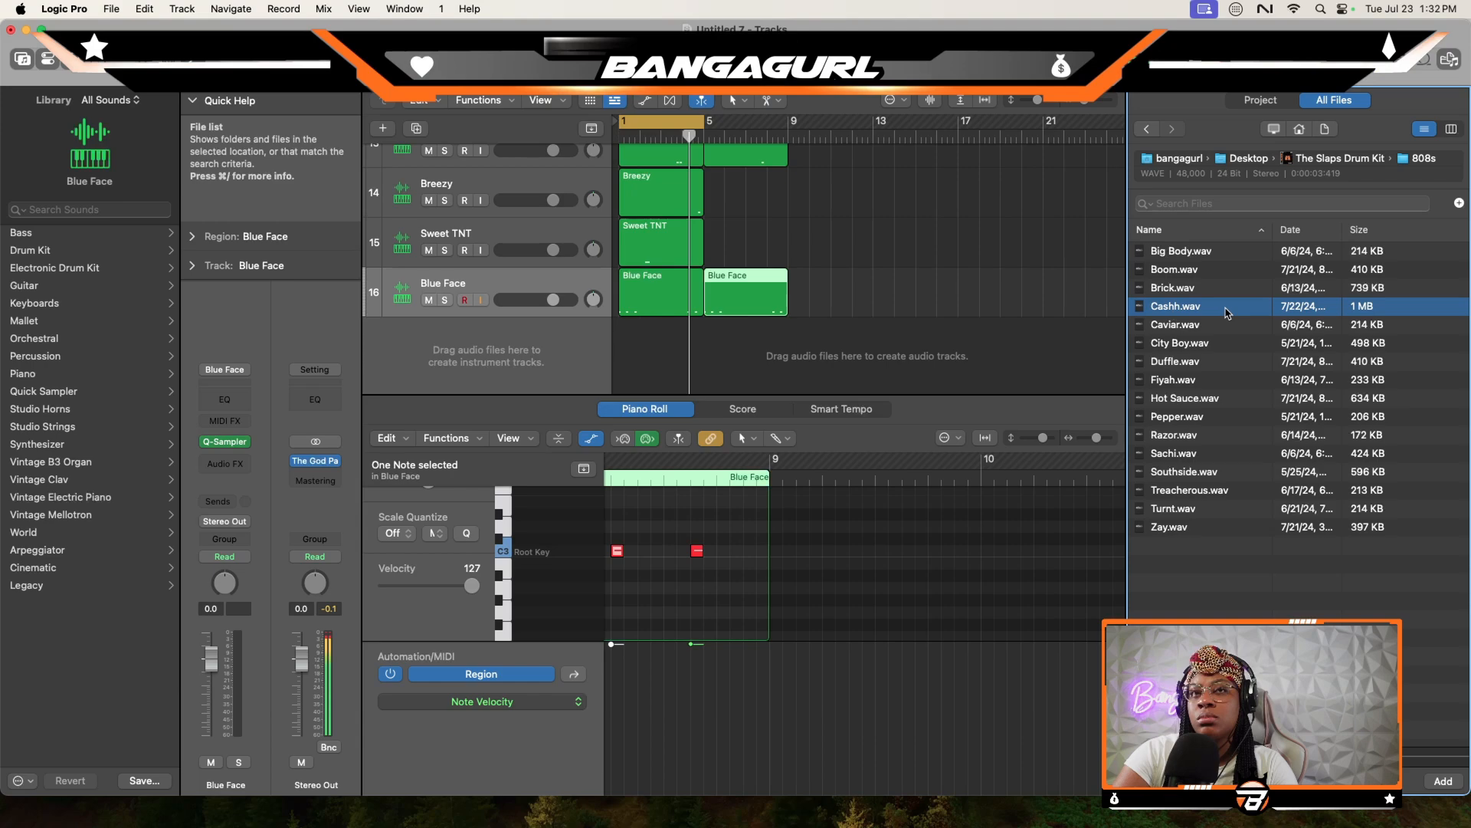
pyautogui.moveTo(1227, 309); pyautogui.dragTo(499, 304)
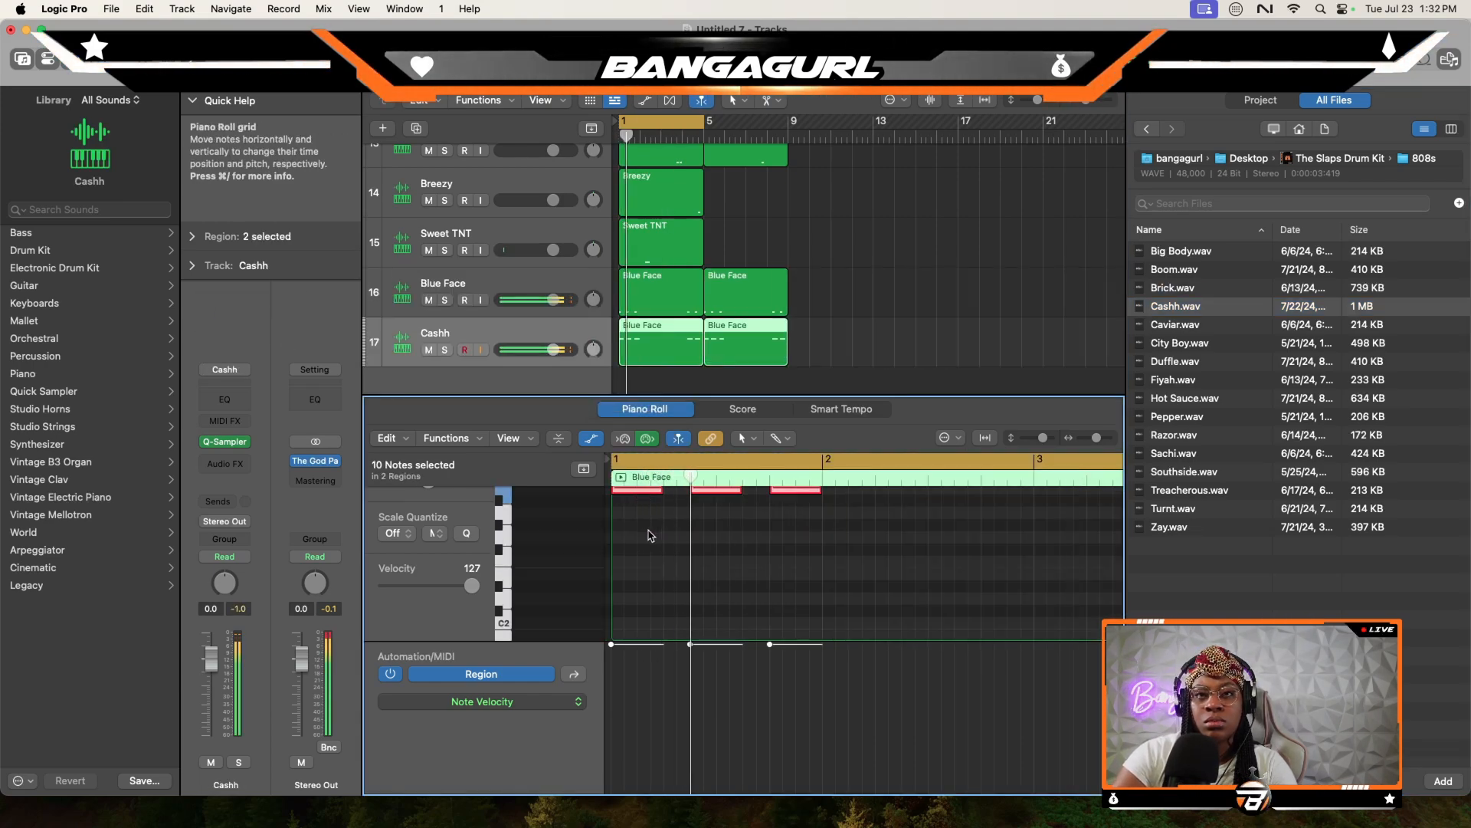
# - Close the file browser and retune the Cashh 808 pattern, with the last two notes of each four-bar region on C3
pyautogui.click(1450, 61)
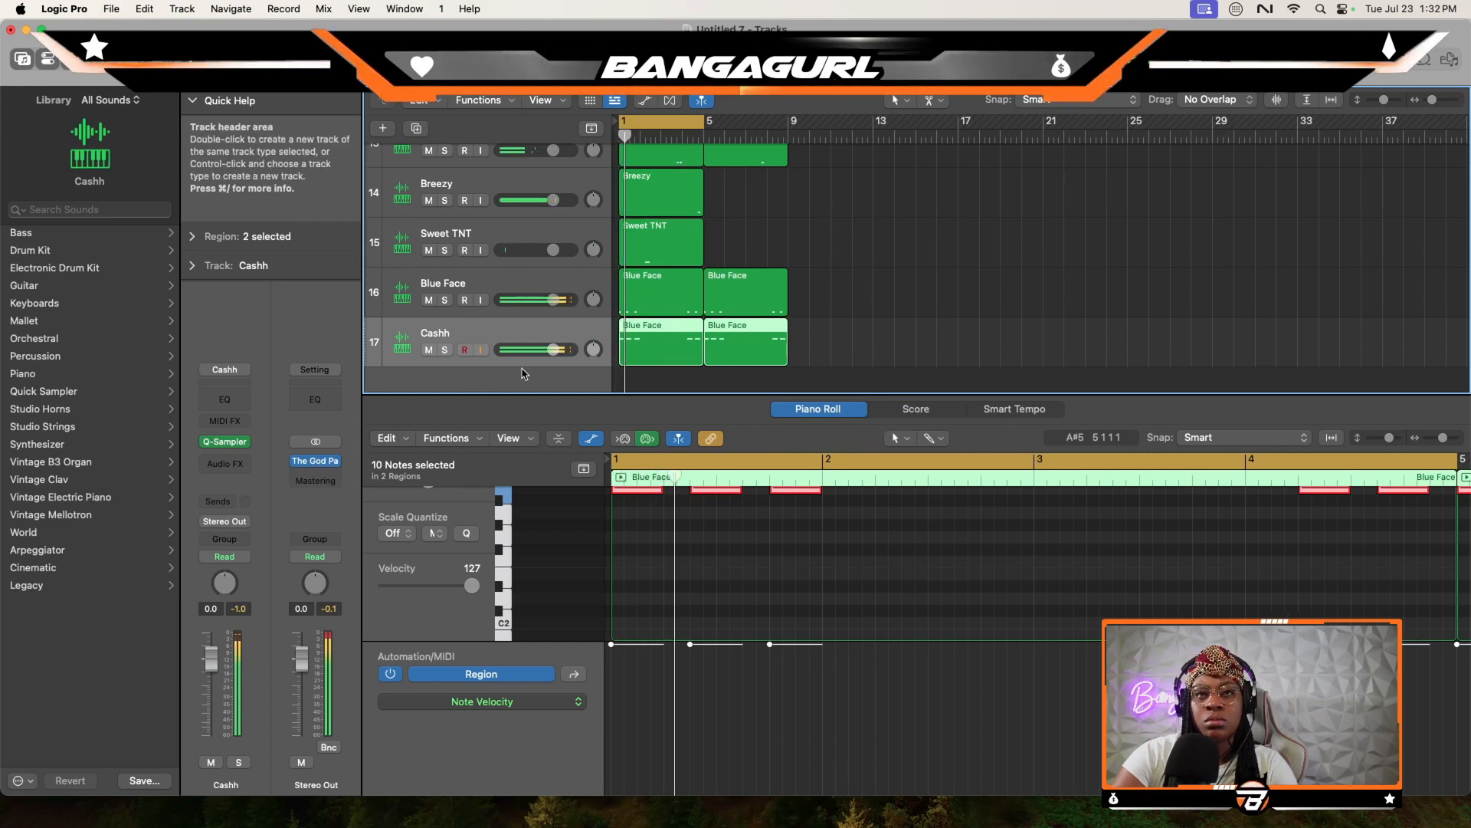
pyautogui.moveTo(1193, 584); pyautogui.dragTo(1075, 549)
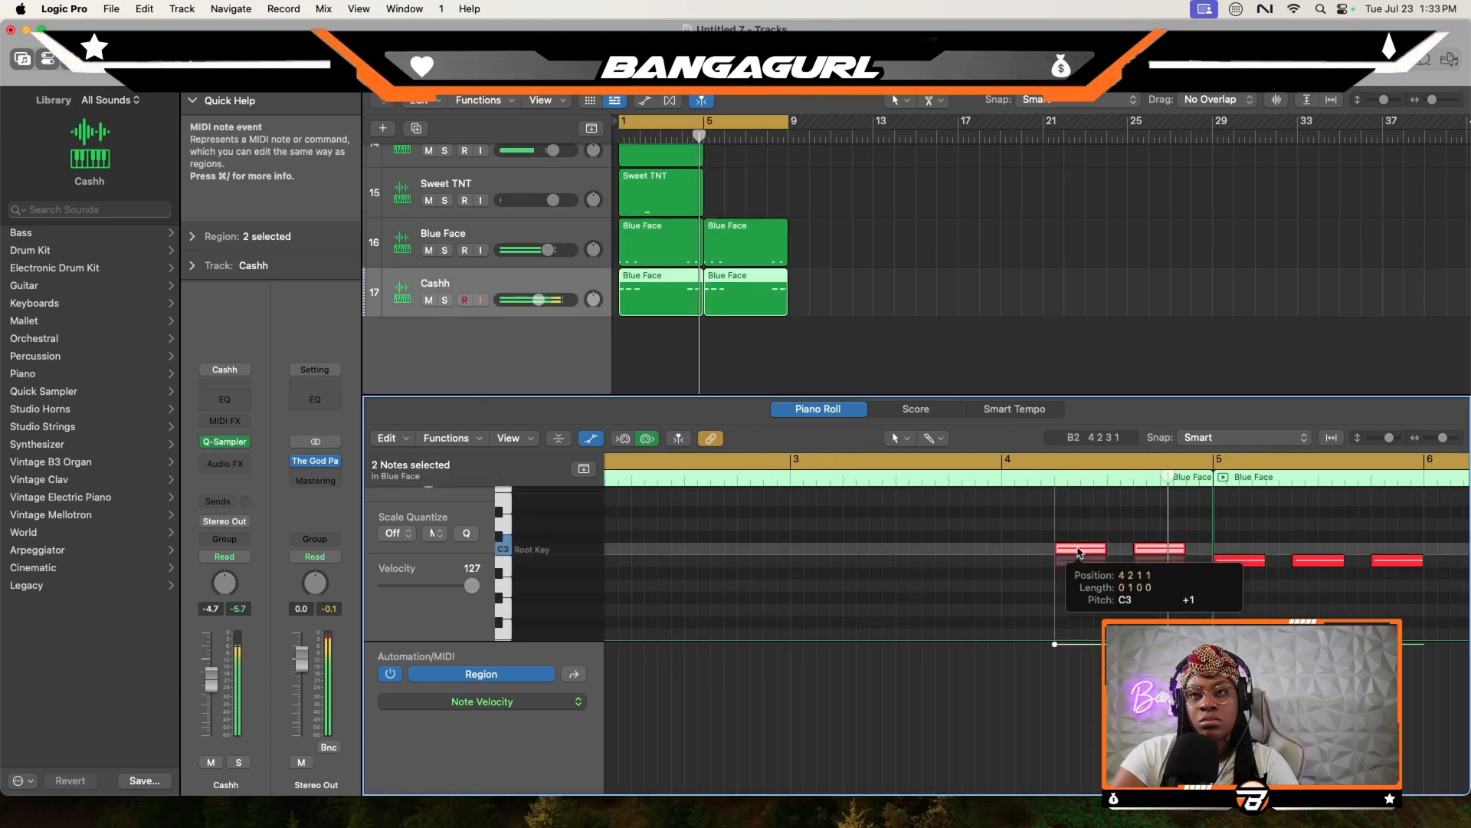
pyautogui.press('space')
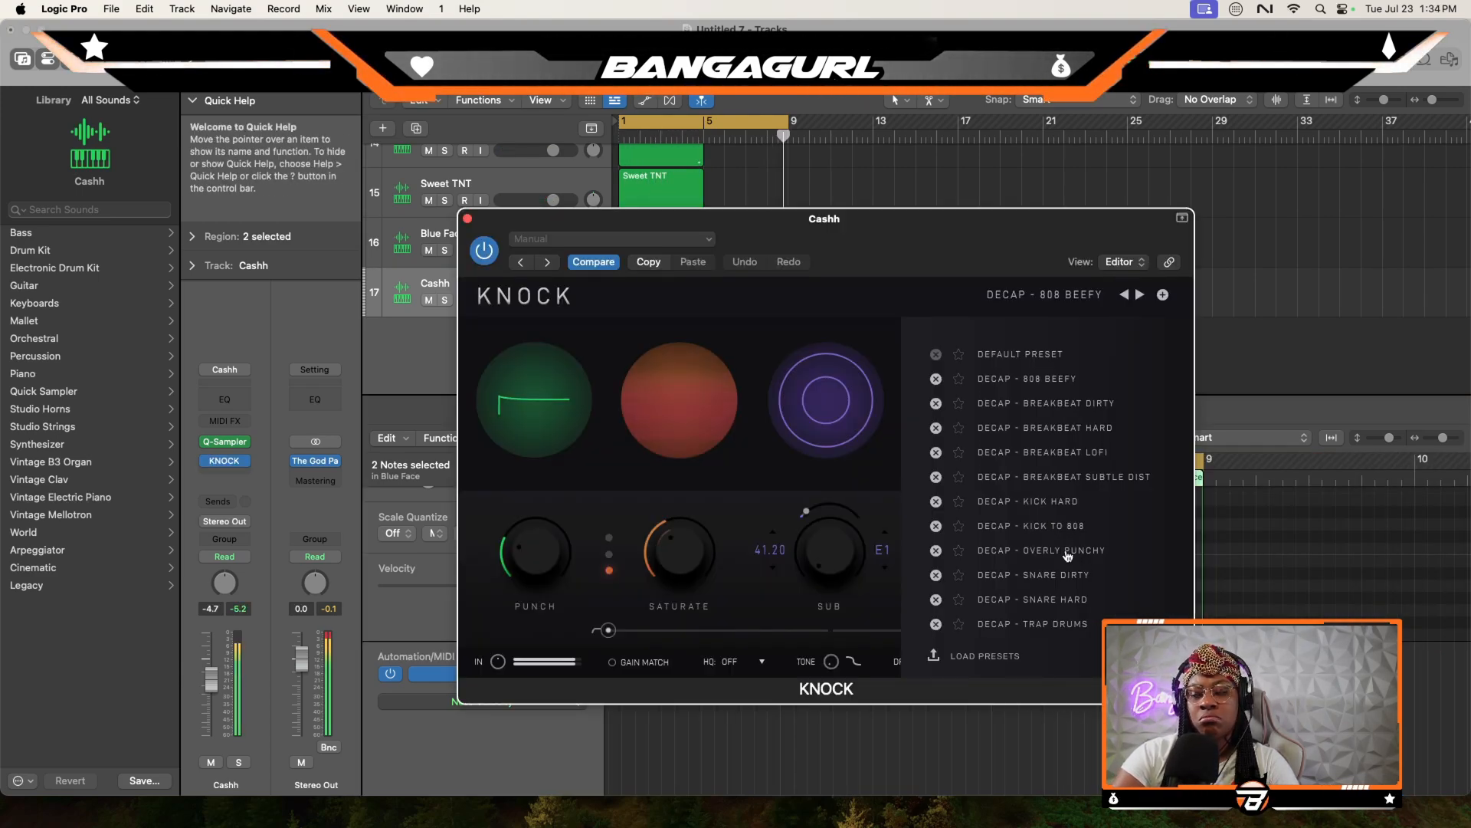
pyautogui.click(1068, 551)
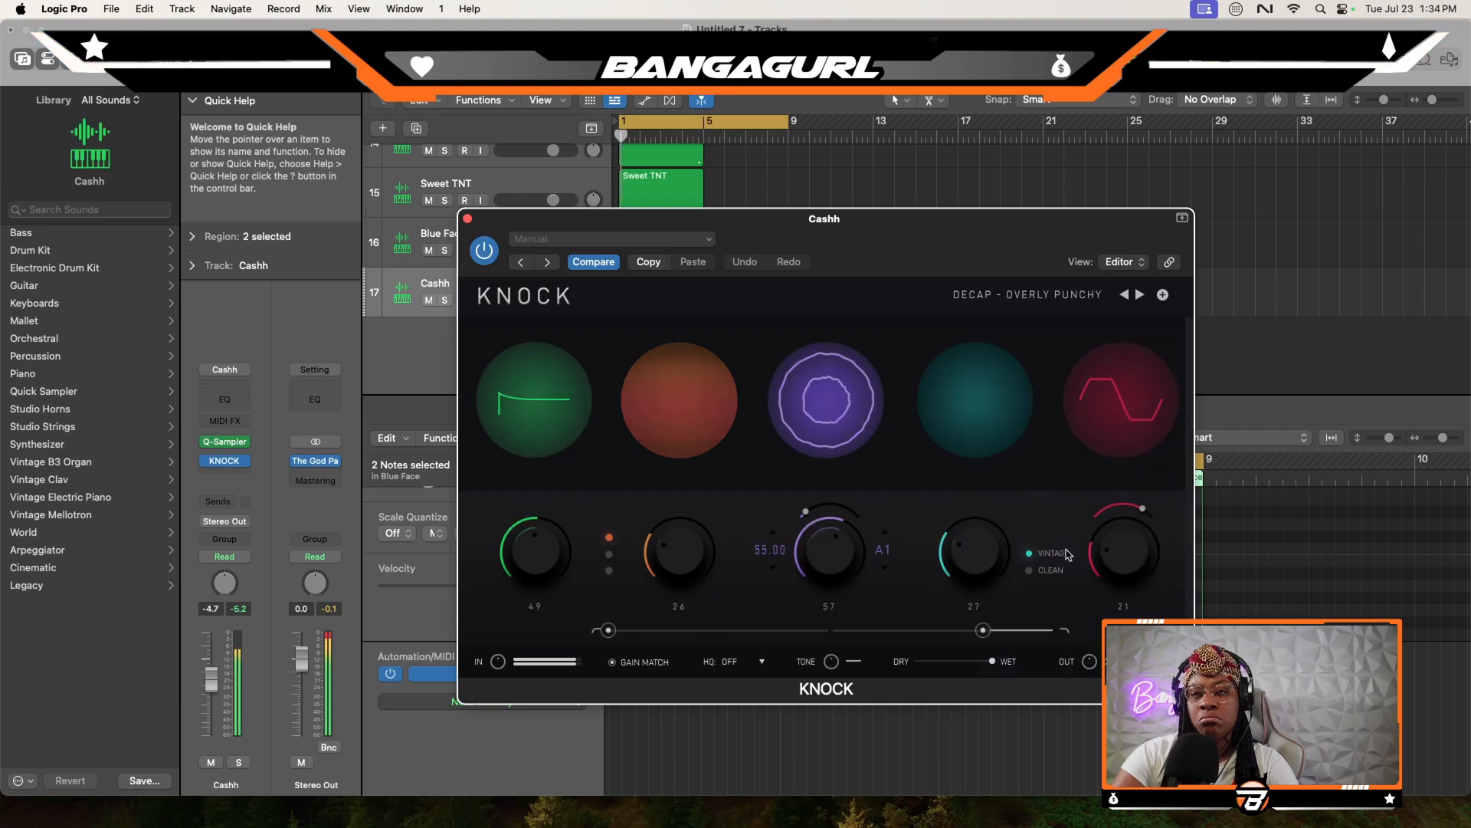
# - Apply the DECAP - TRAP DRUMS preset in the Cashh track's KNOCK plug-in and close its window
pyautogui.click(1051, 298)
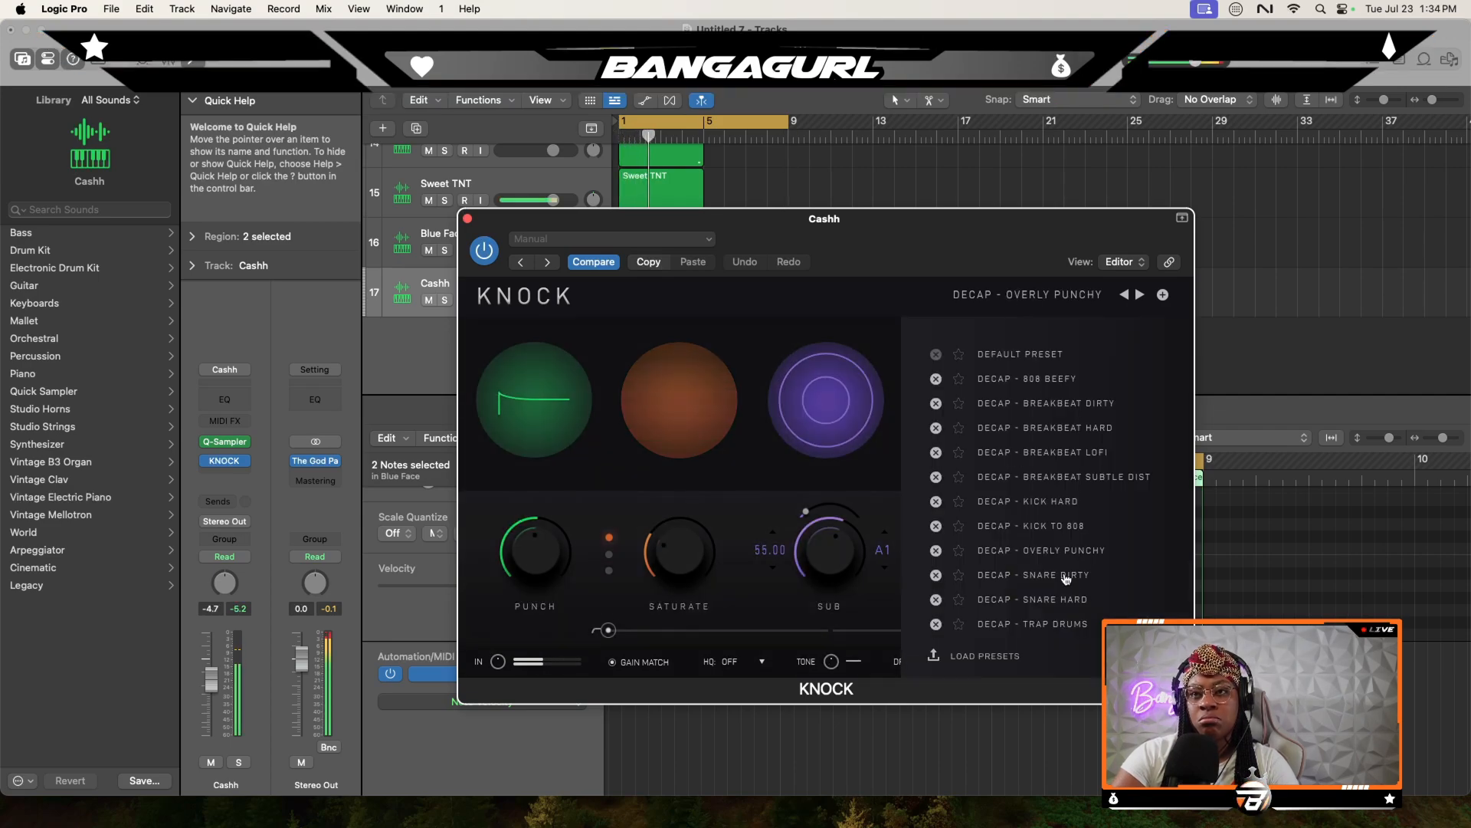
pyautogui.click(1069, 626)
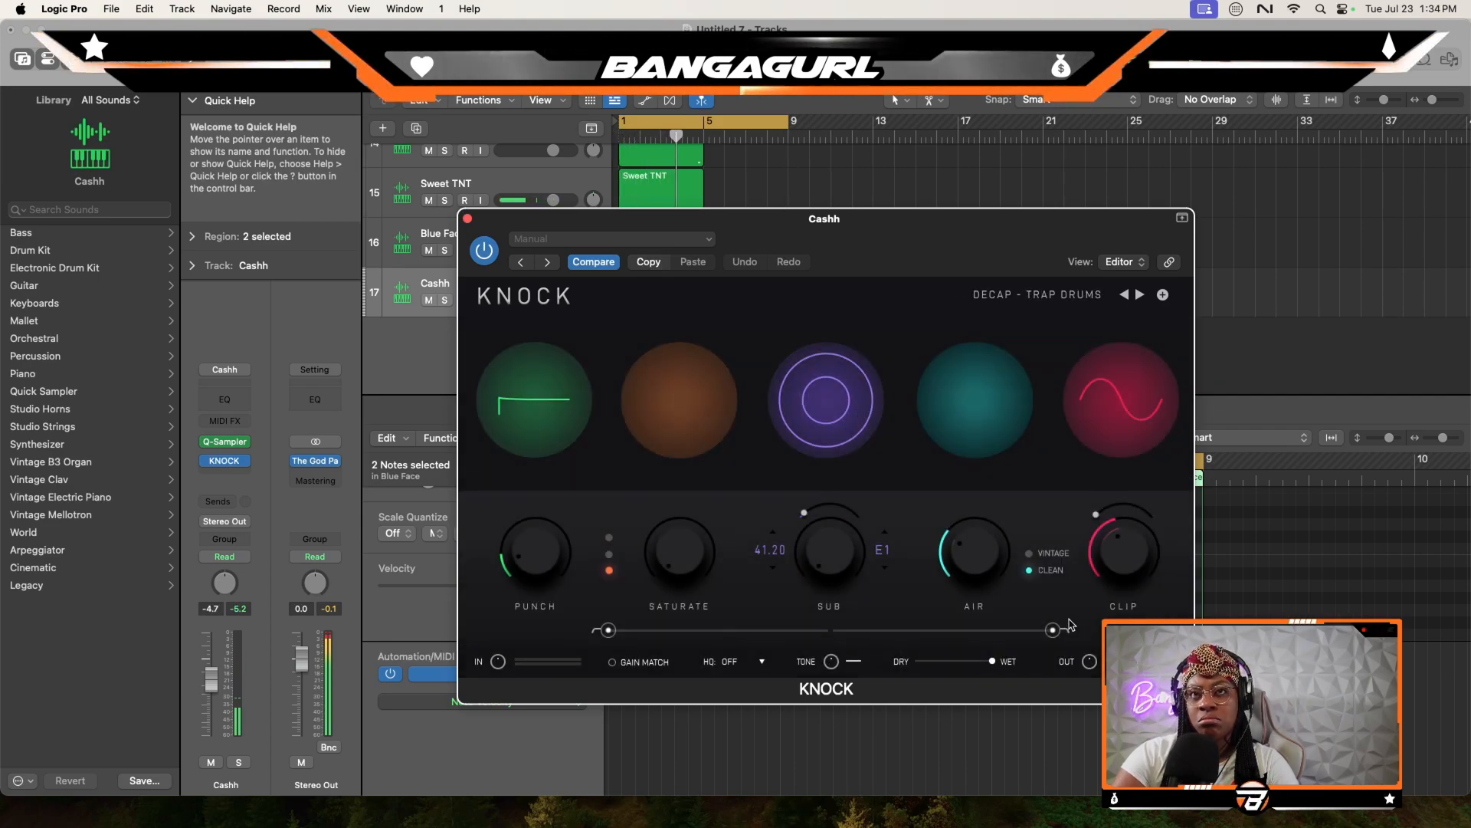
pyautogui.click(467, 219)
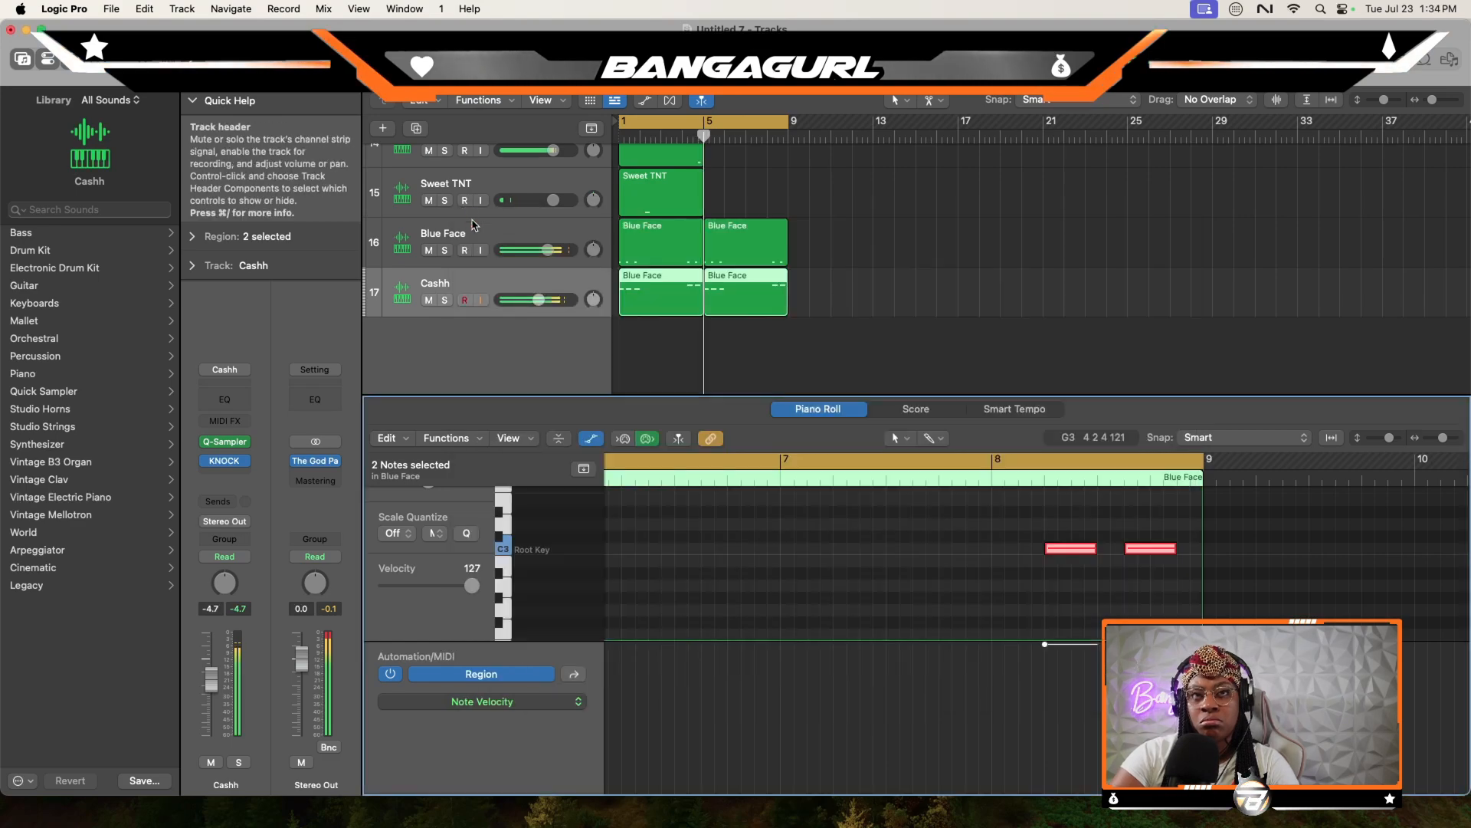
# - Load Orchestra from the kit's Bells folder onto a new Quick Sampler track and extend its second note to the end of bar 2
pyautogui.scroll(8, 800, 230)
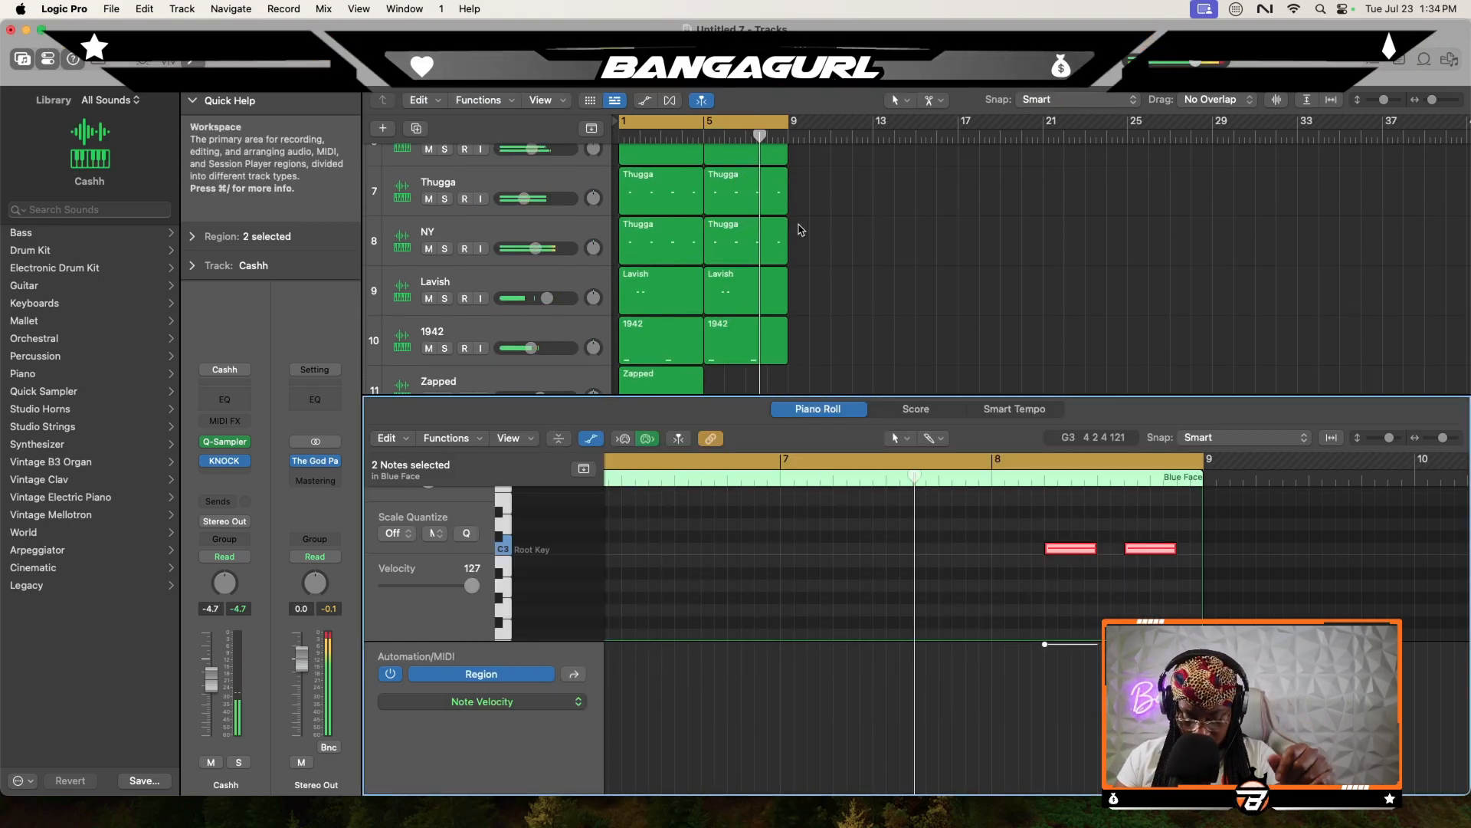
pyautogui.press('space')
pyautogui.click(1451, 63)
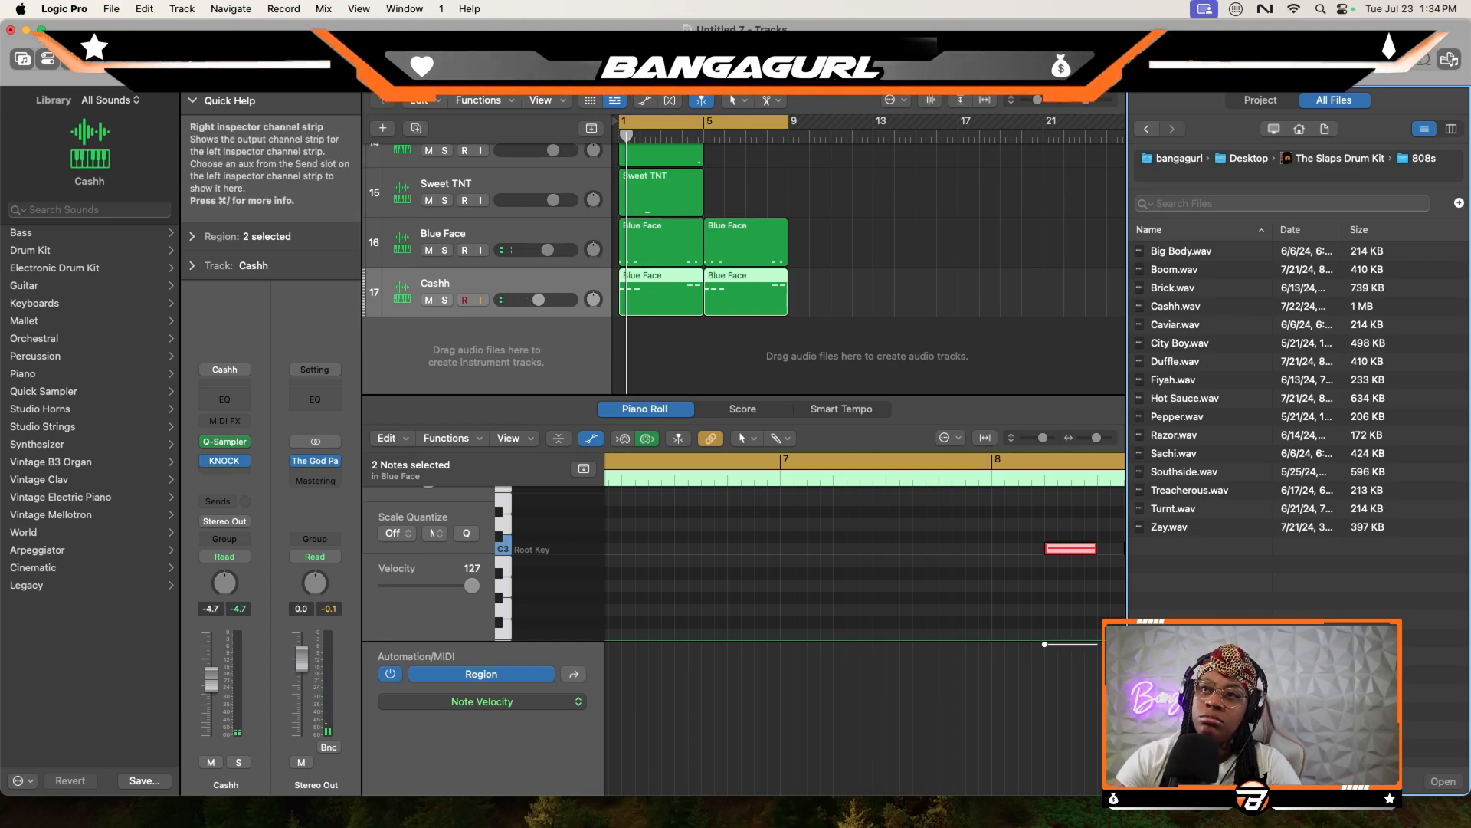
pyautogui.click(1321, 161)
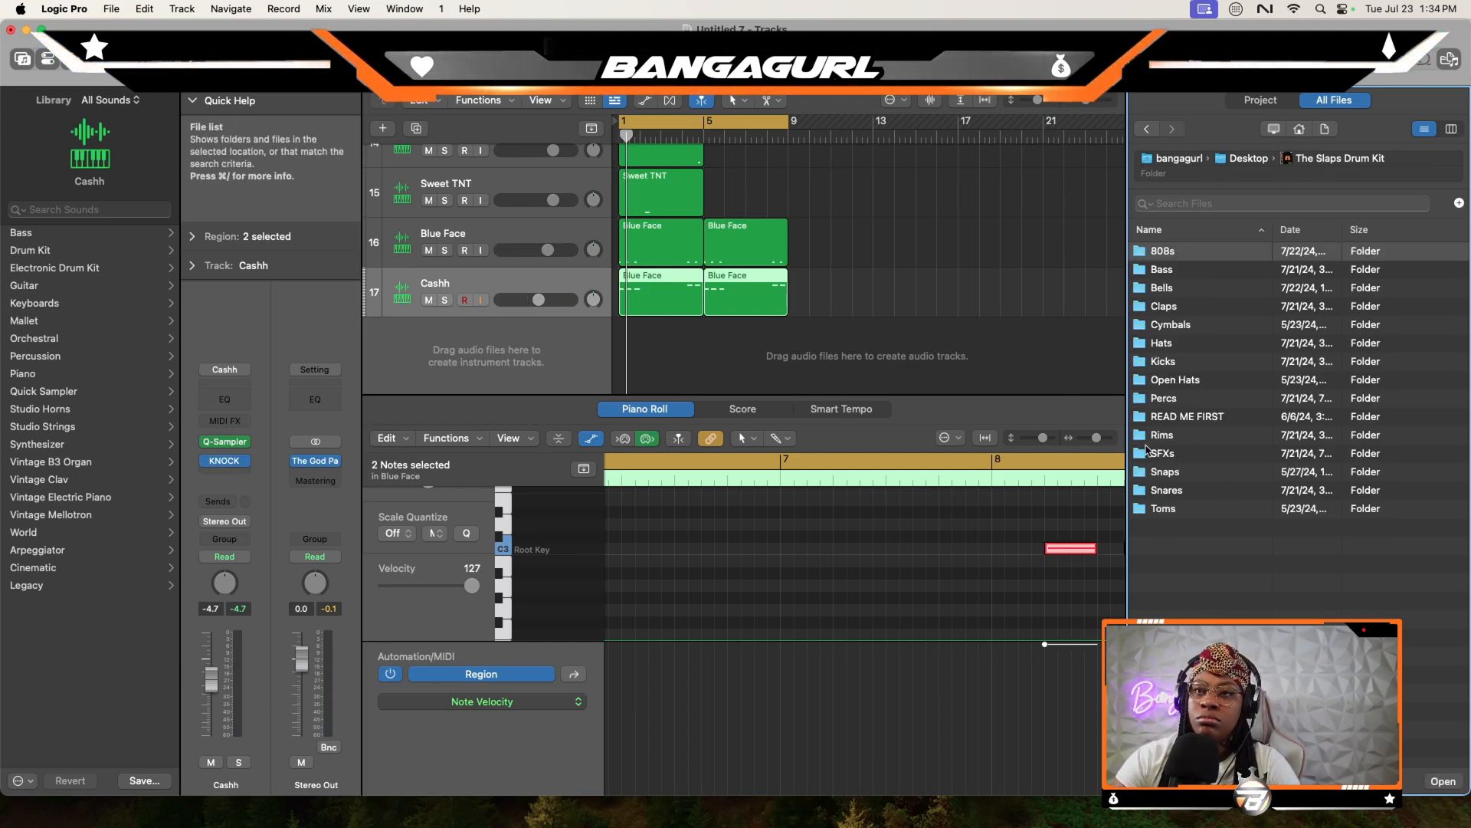
pyautogui.doubleClick(1170, 288)
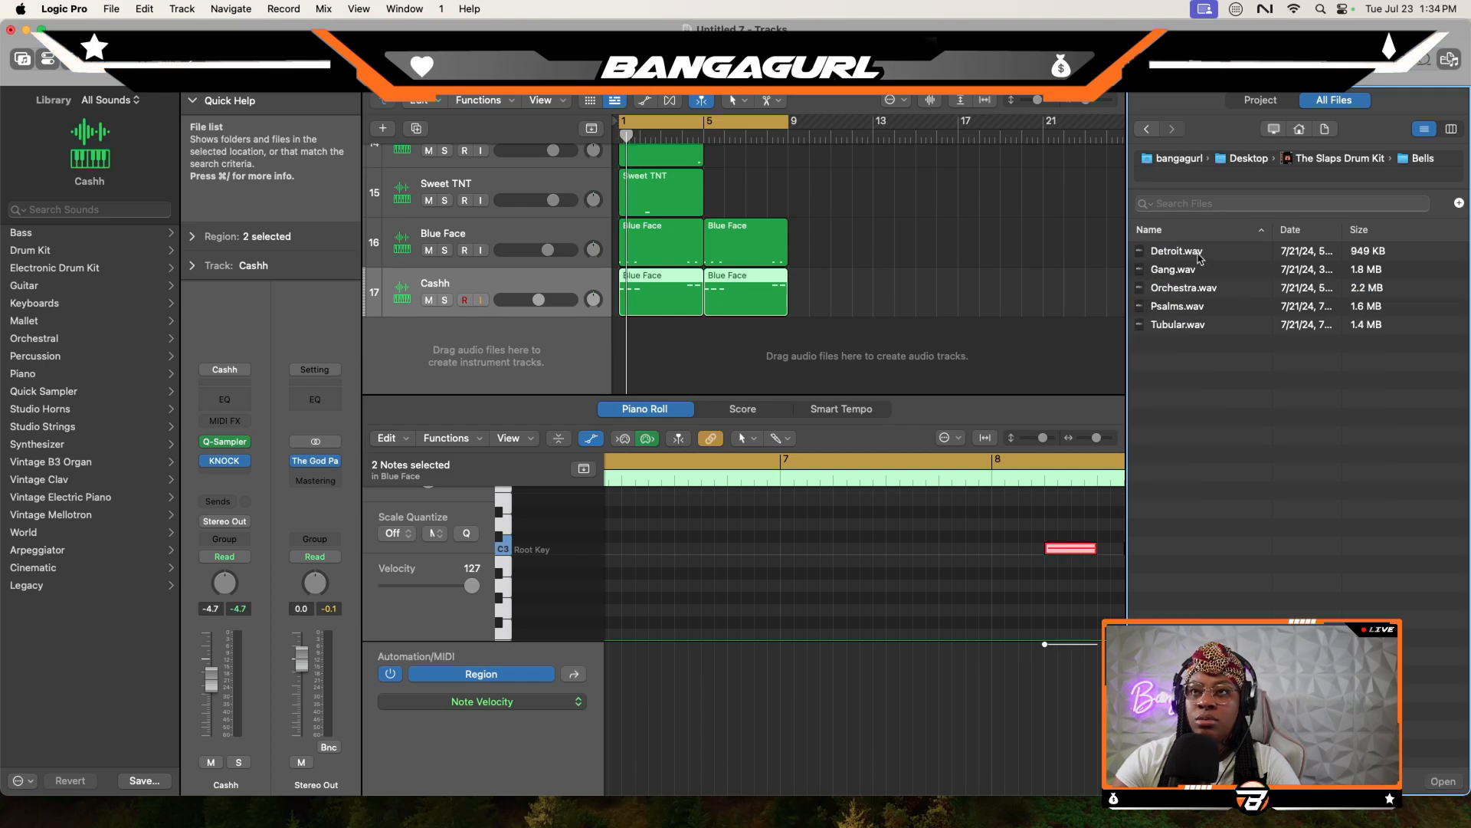
pyautogui.click(1195, 253)
pyautogui.click(1188, 270)
pyautogui.click(1190, 288)
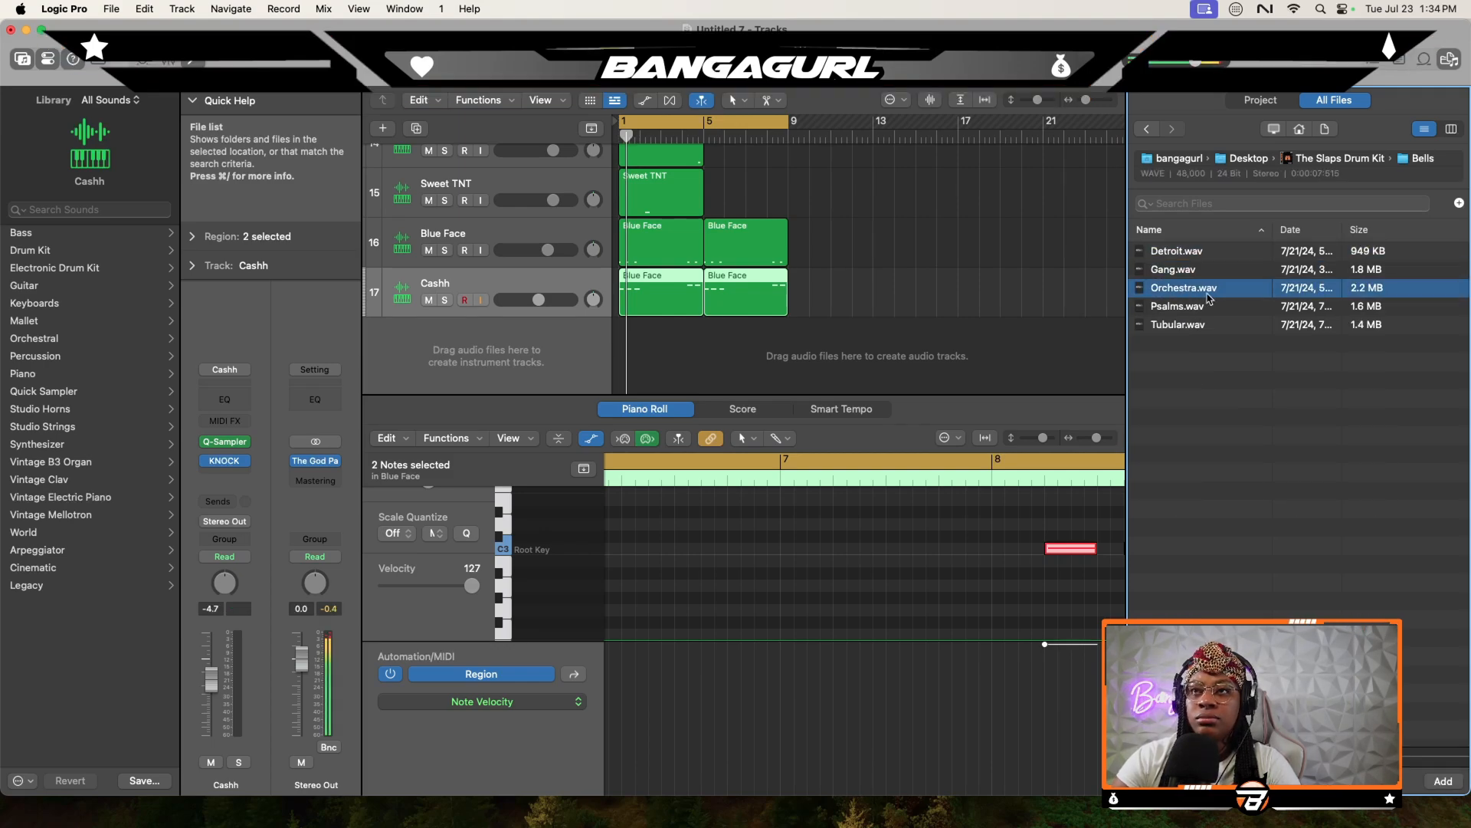
pyautogui.moveTo(1219, 292); pyautogui.dragTo(521, 310)
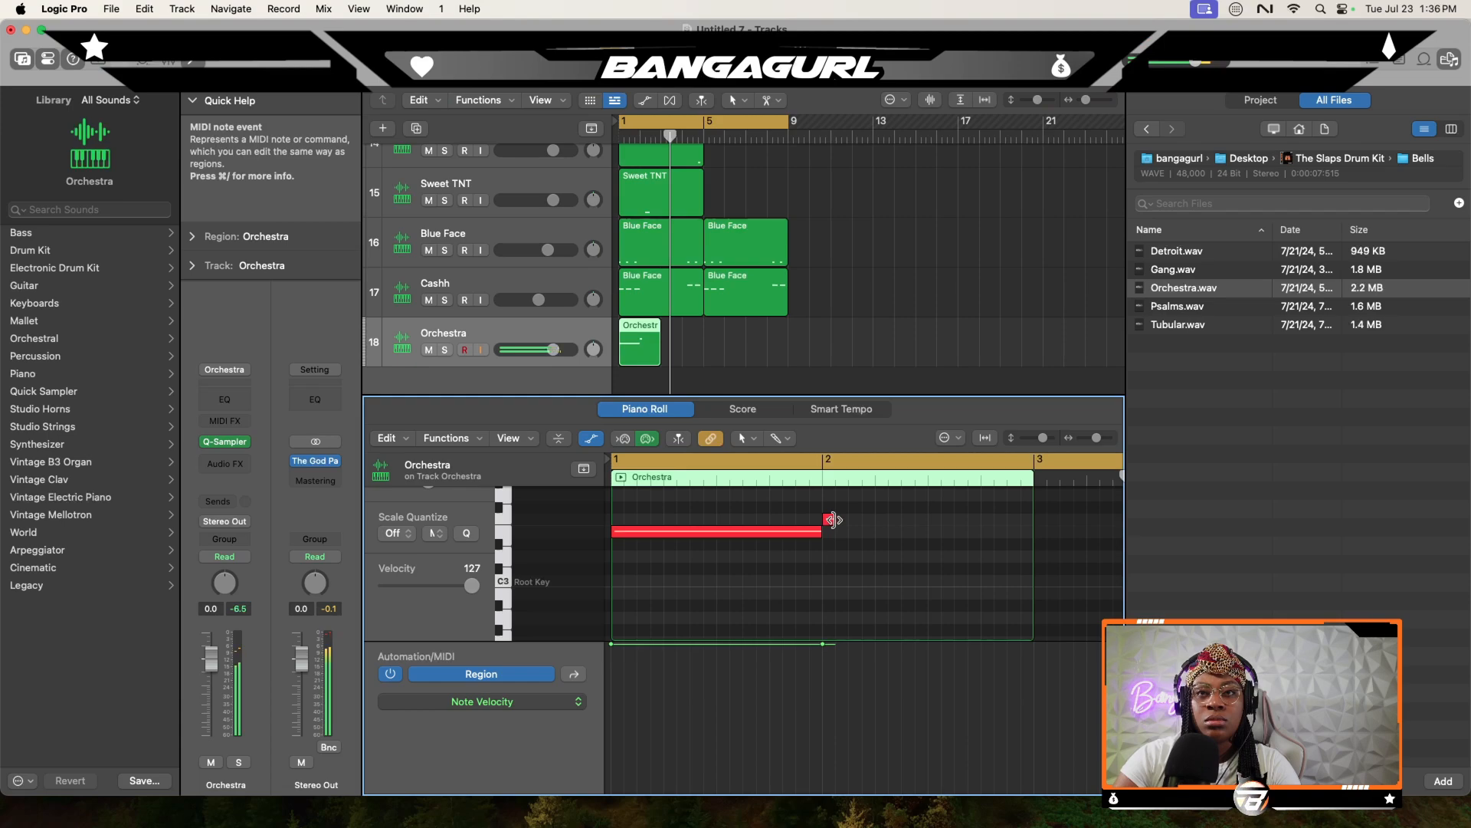
pyautogui.moveTo(834, 520); pyautogui.dragTo(1033, 520)
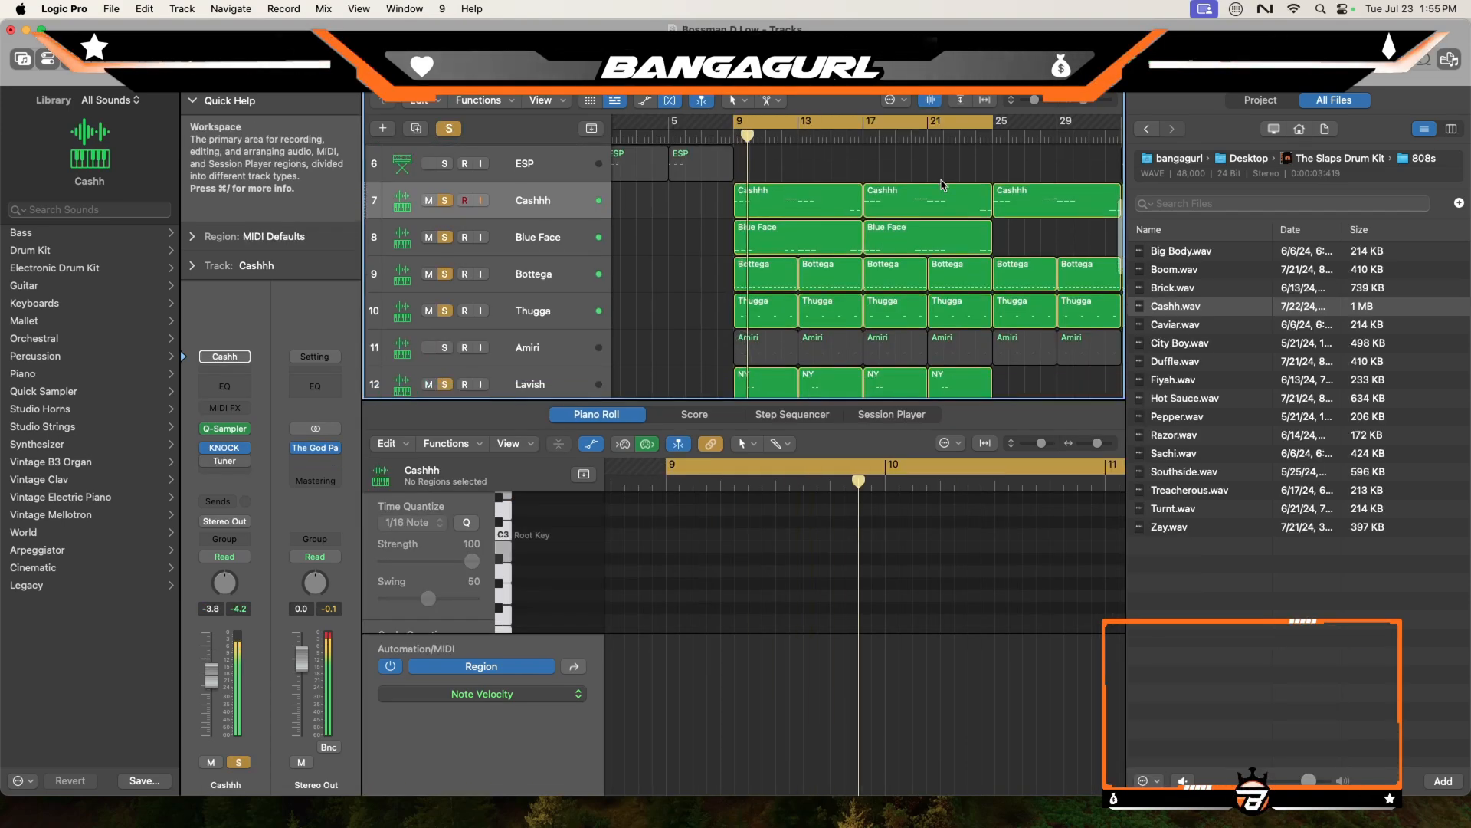
# - Lower the Cashhh track's volume to -7.6 dB in the Bossman D Low project and close the file browser
pyautogui.scroll(-1, 900, 212)
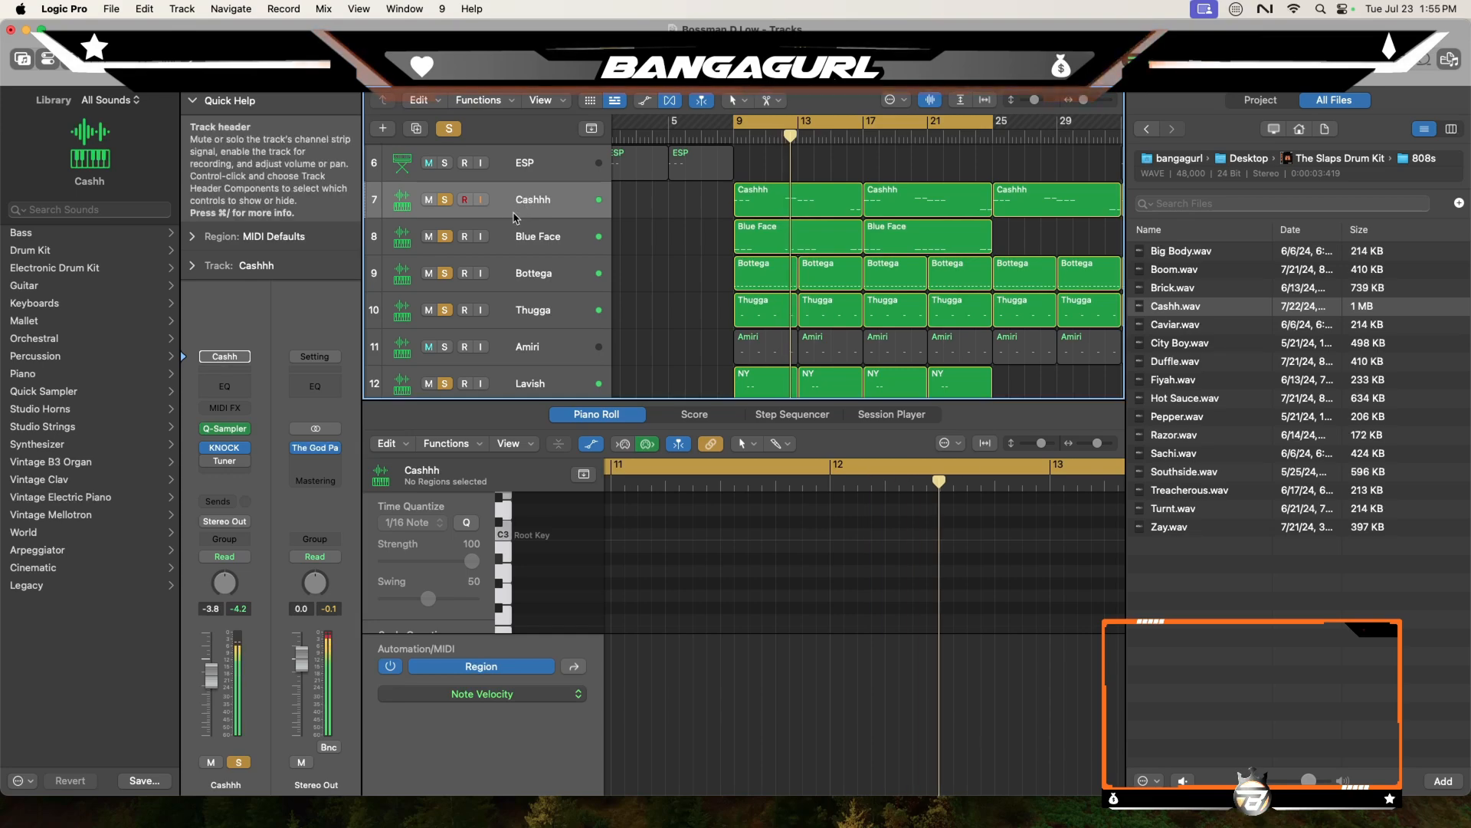
pyautogui.click(527, 244)
pyautogui.click(541, 214)
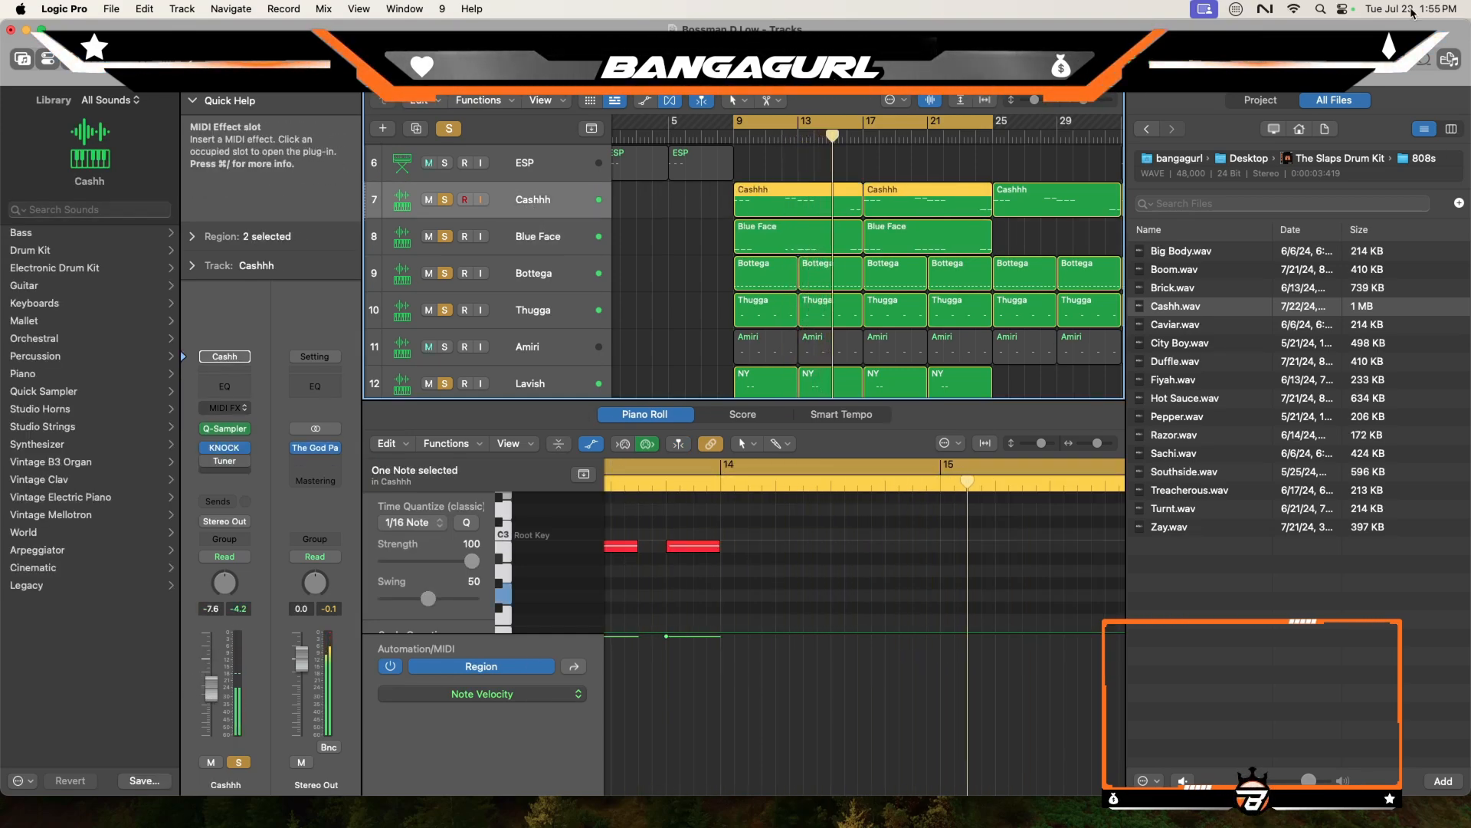
pyautogui.press('f')
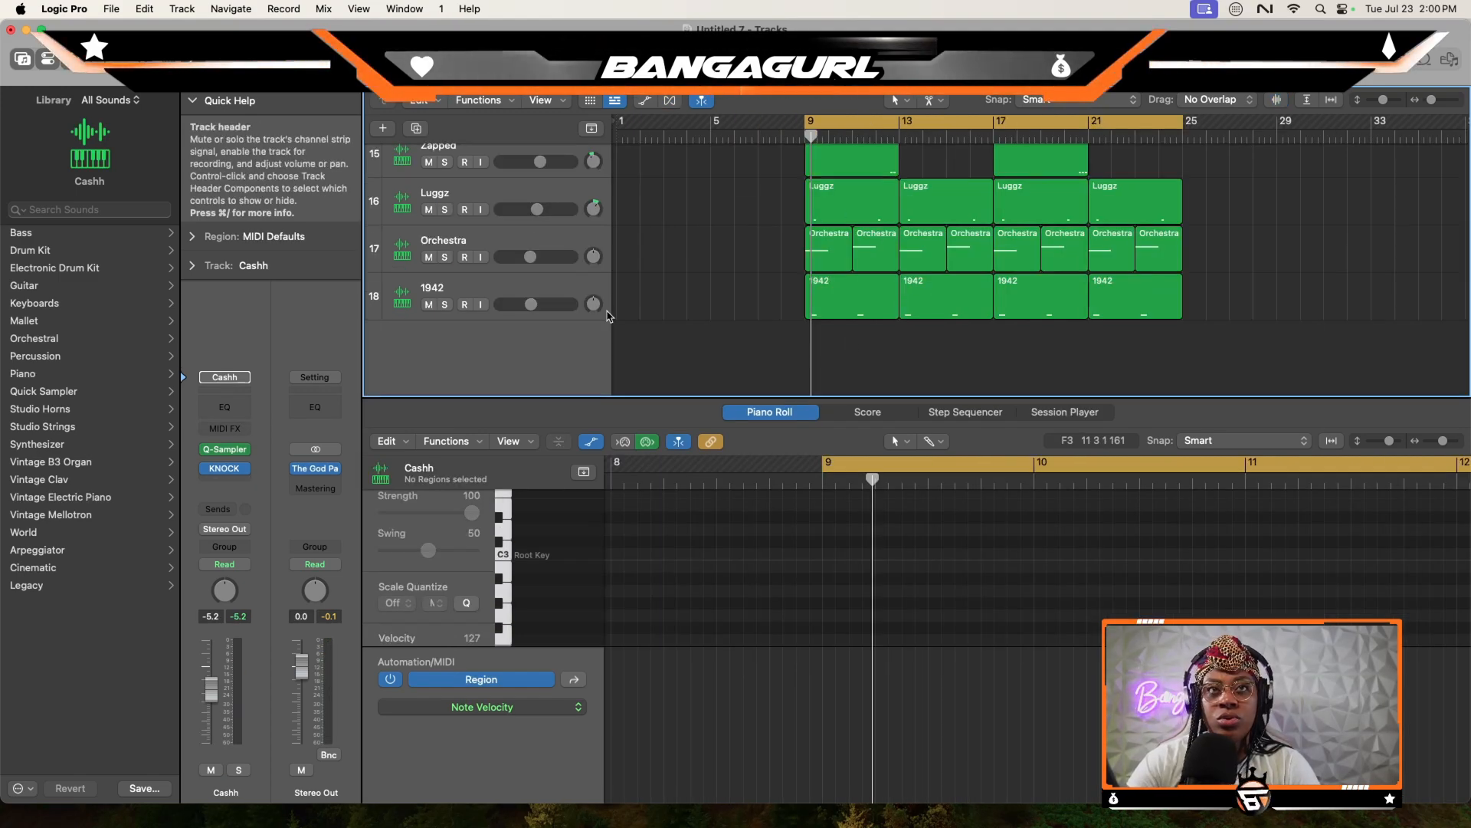
pyautogui.scroll(3, 950, 317)
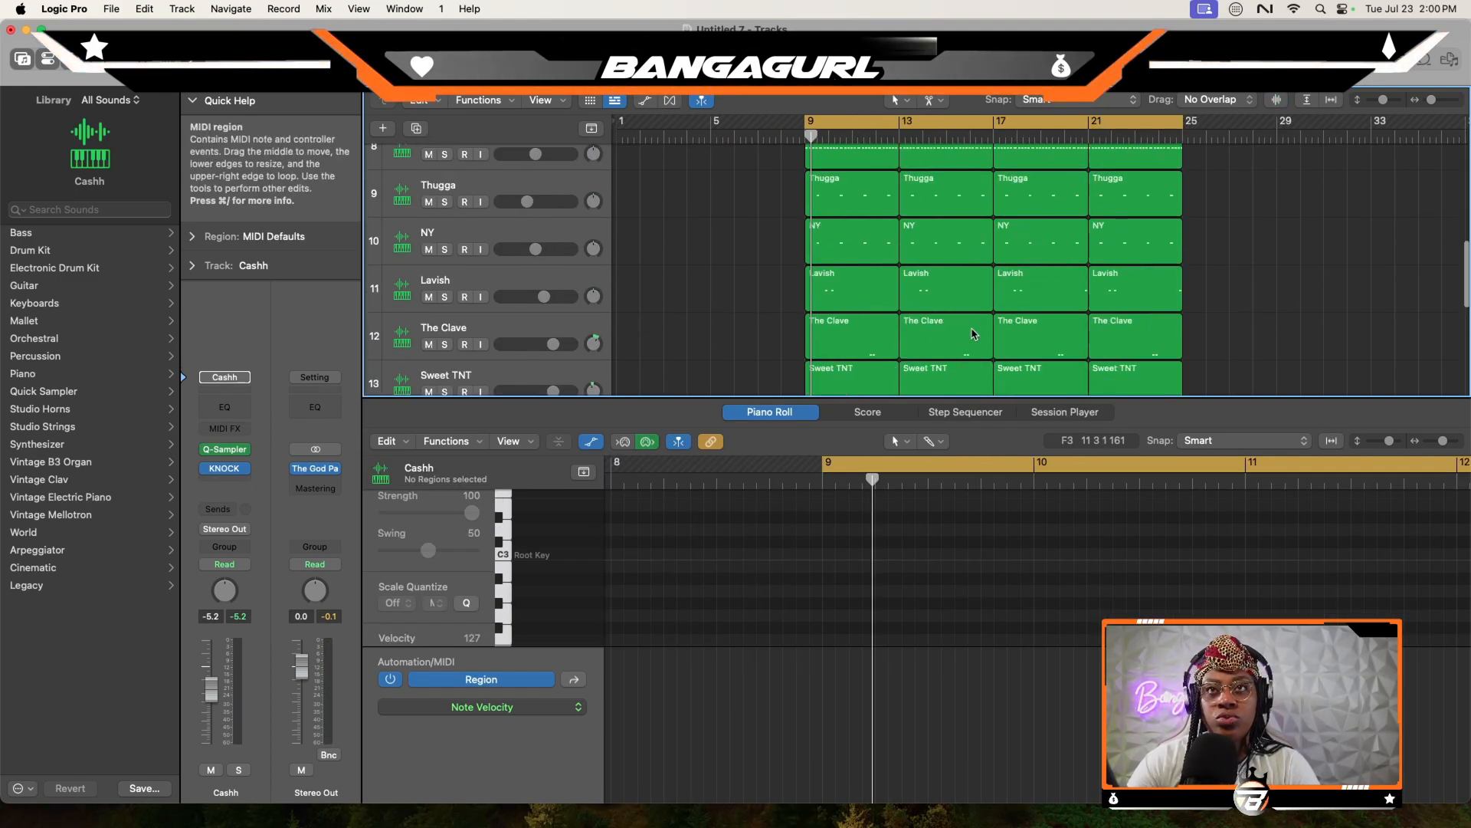
# - Create one software instrument track using Arturia's Analog Lab V in stereo
pyautogui.scroll(-5, 950, 317)
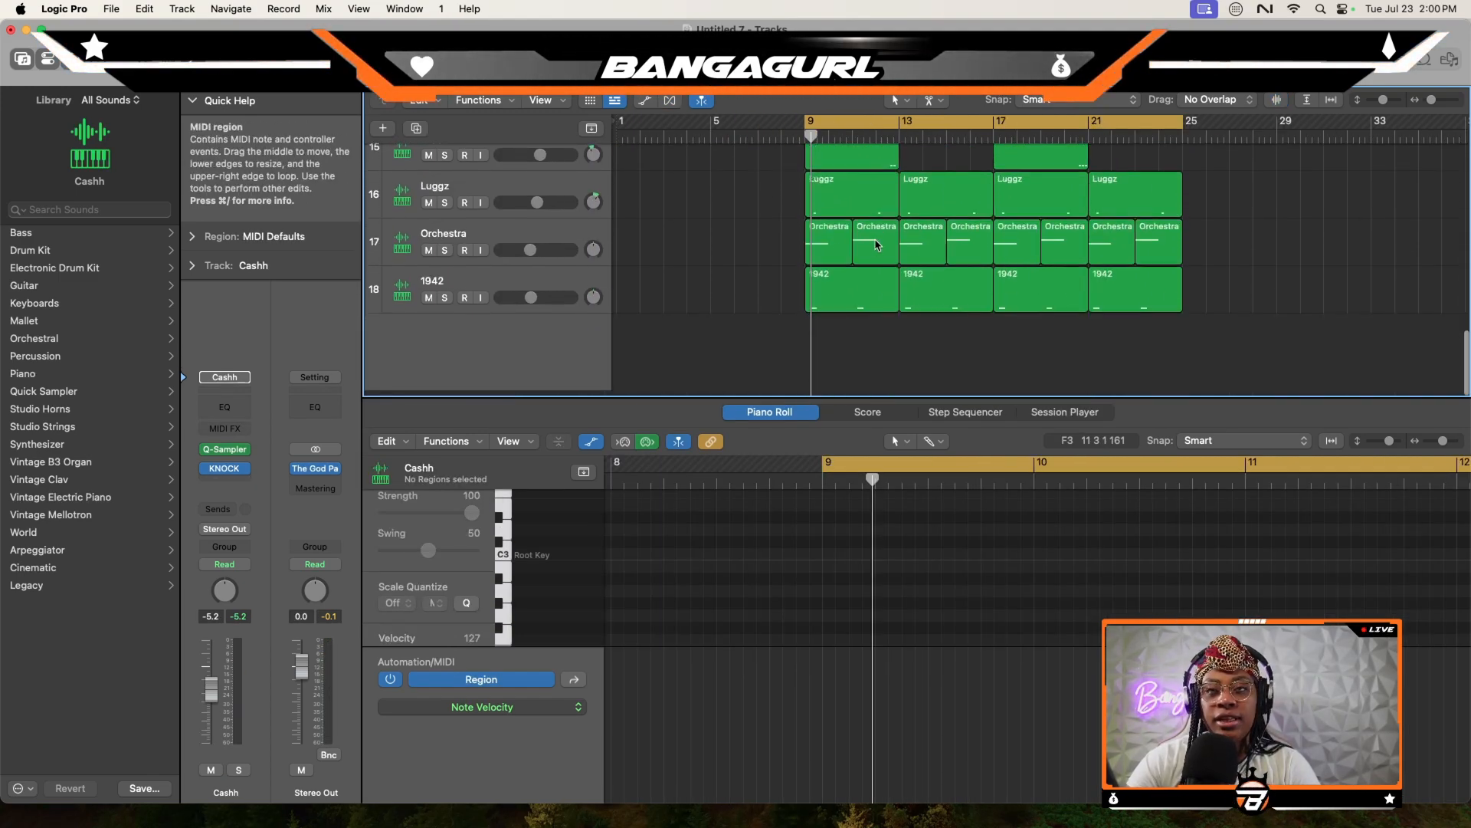
pyautogui.click(383, 128)
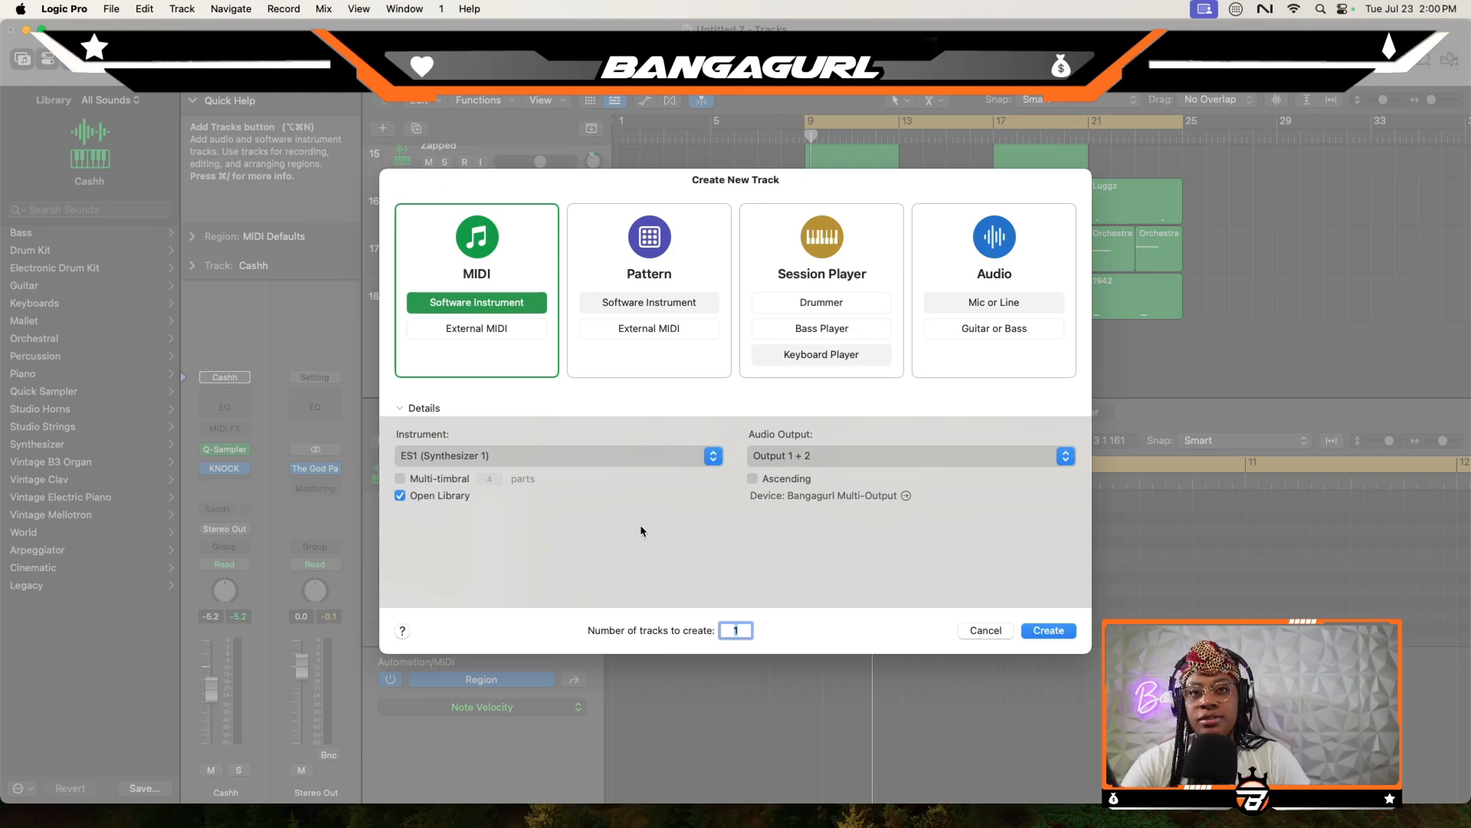
pyautogui.click(532, 457)
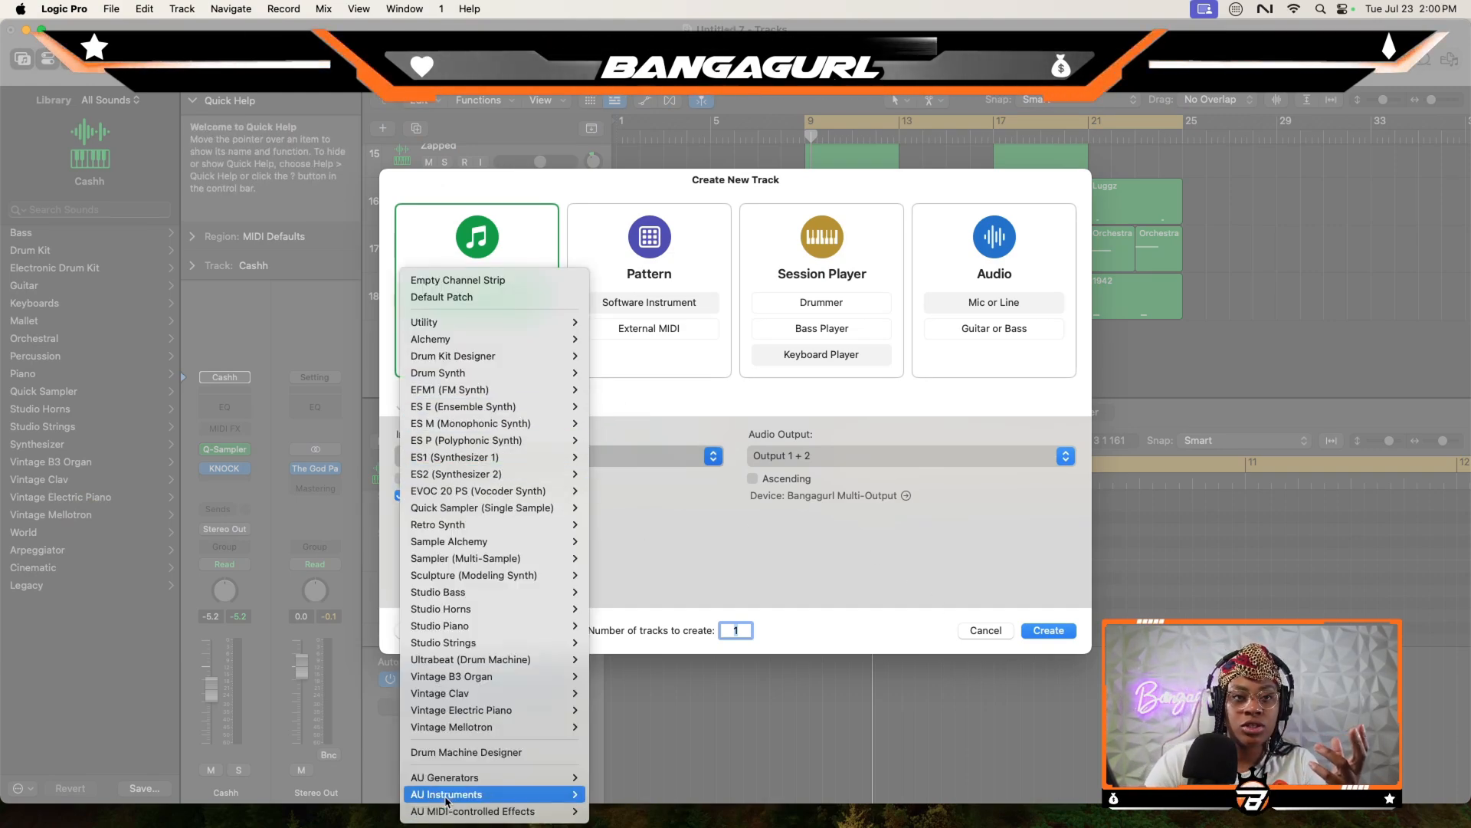
pyautogui.moveTo(446, 800)
pyautogui.moveTo(680, 271)
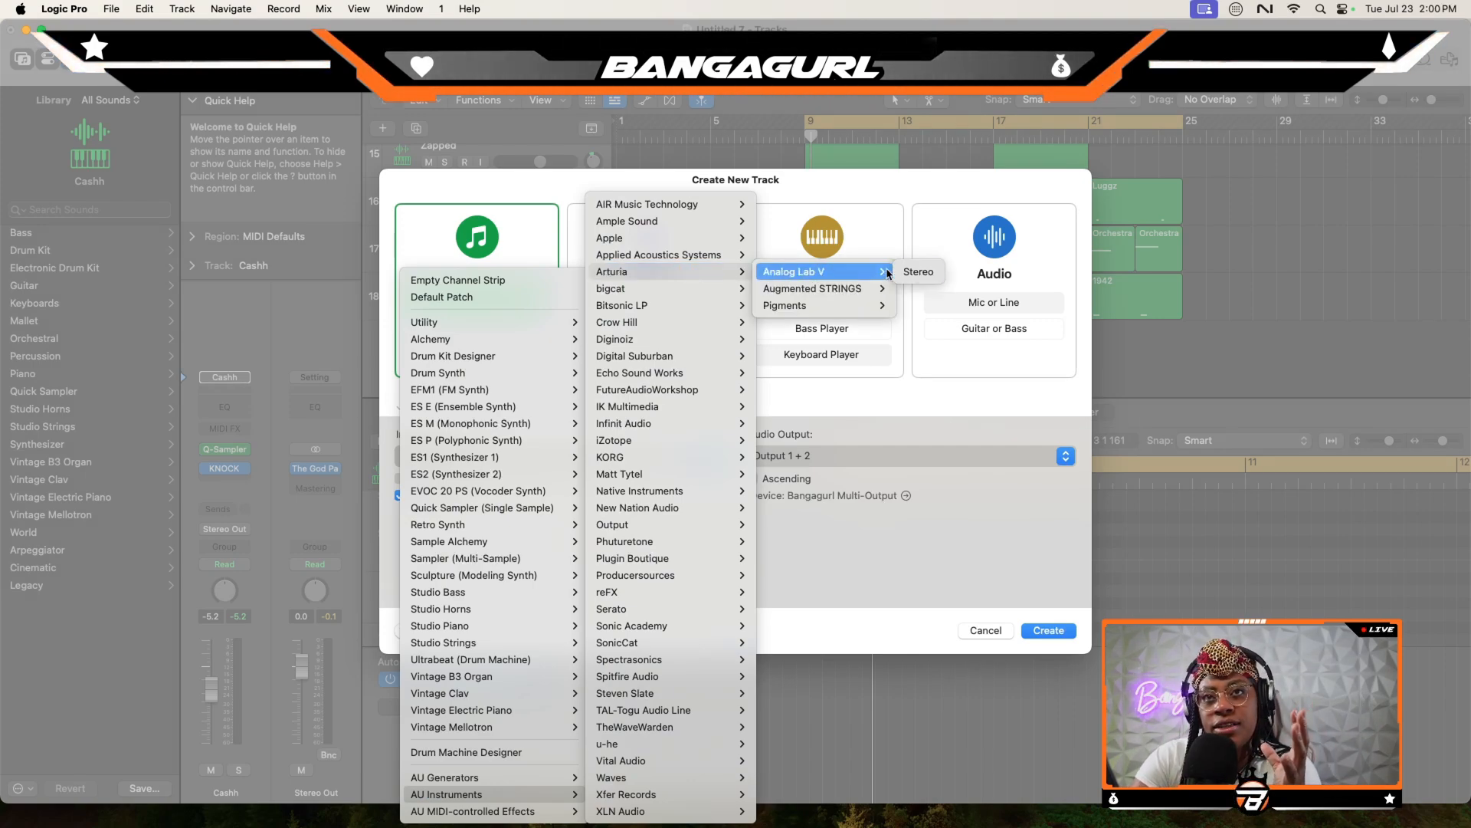
pyautogui.click(914, 273)
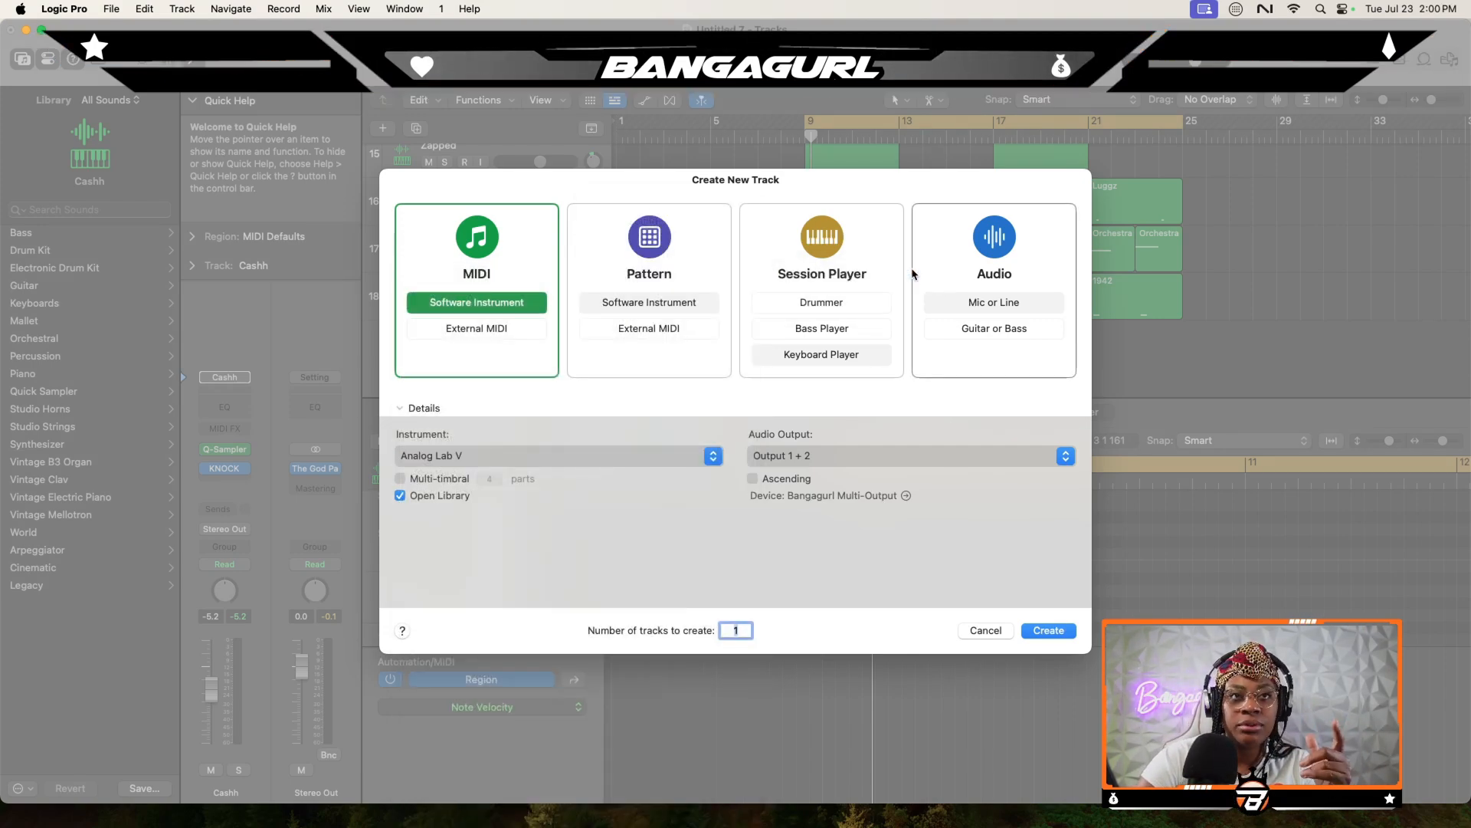
pyautogui.click(1047, 633)
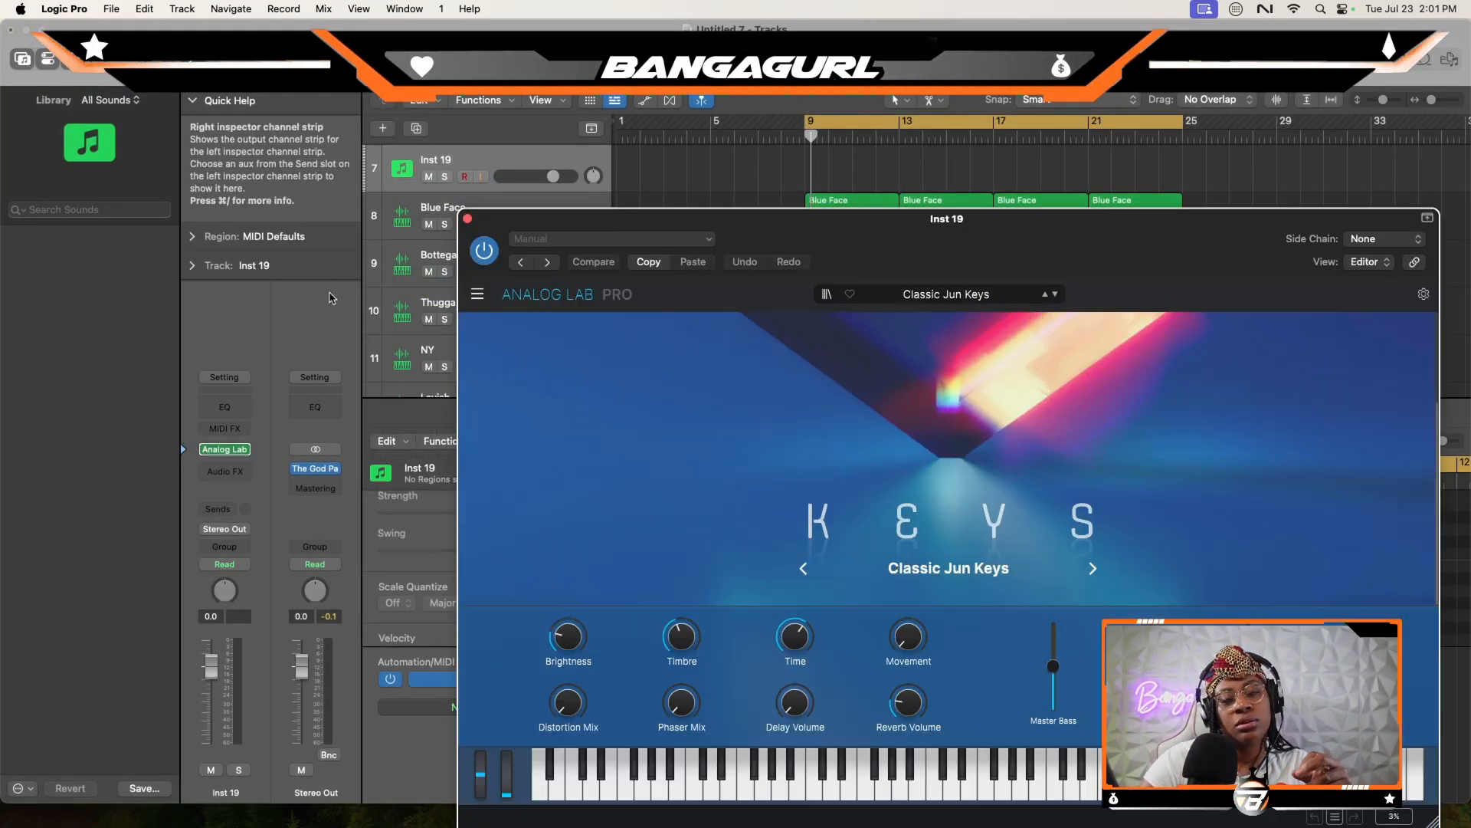
# - Reposition the Analog Lab window so it fits on screen and open its preset browser
pyautogui.click(479, 295)
pyautogui.moveTo(851, 261); pyautogui.dragTo(678, 176)
pyautogui.click(654, 208)
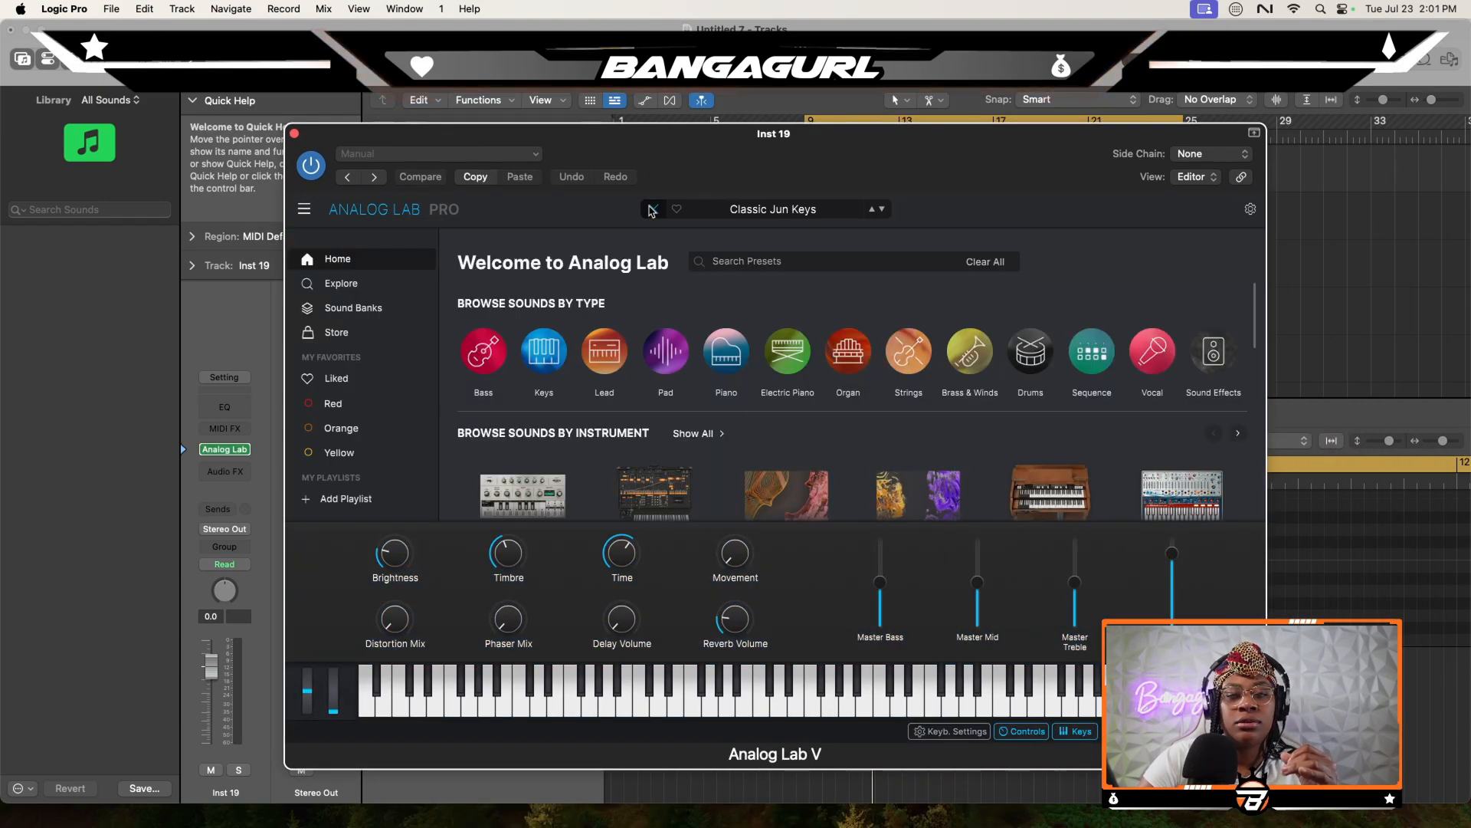
# - Load the Lead 3 preset from Analog Lab's Loveless sound bank and audition it on the keyboard
pyautogui.click(353, 309)
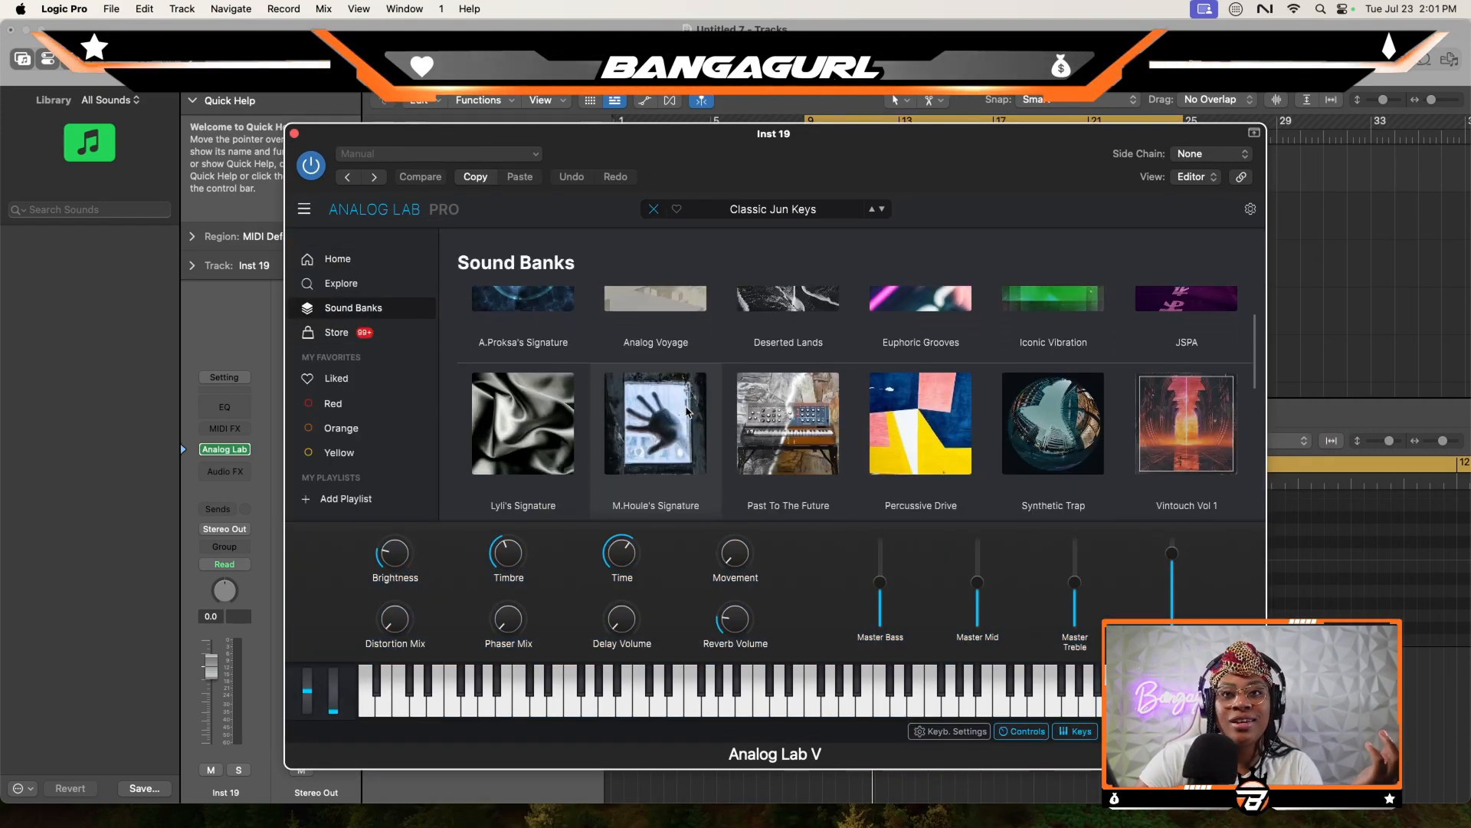
pyautogui.scroll(-5, 687, 412)
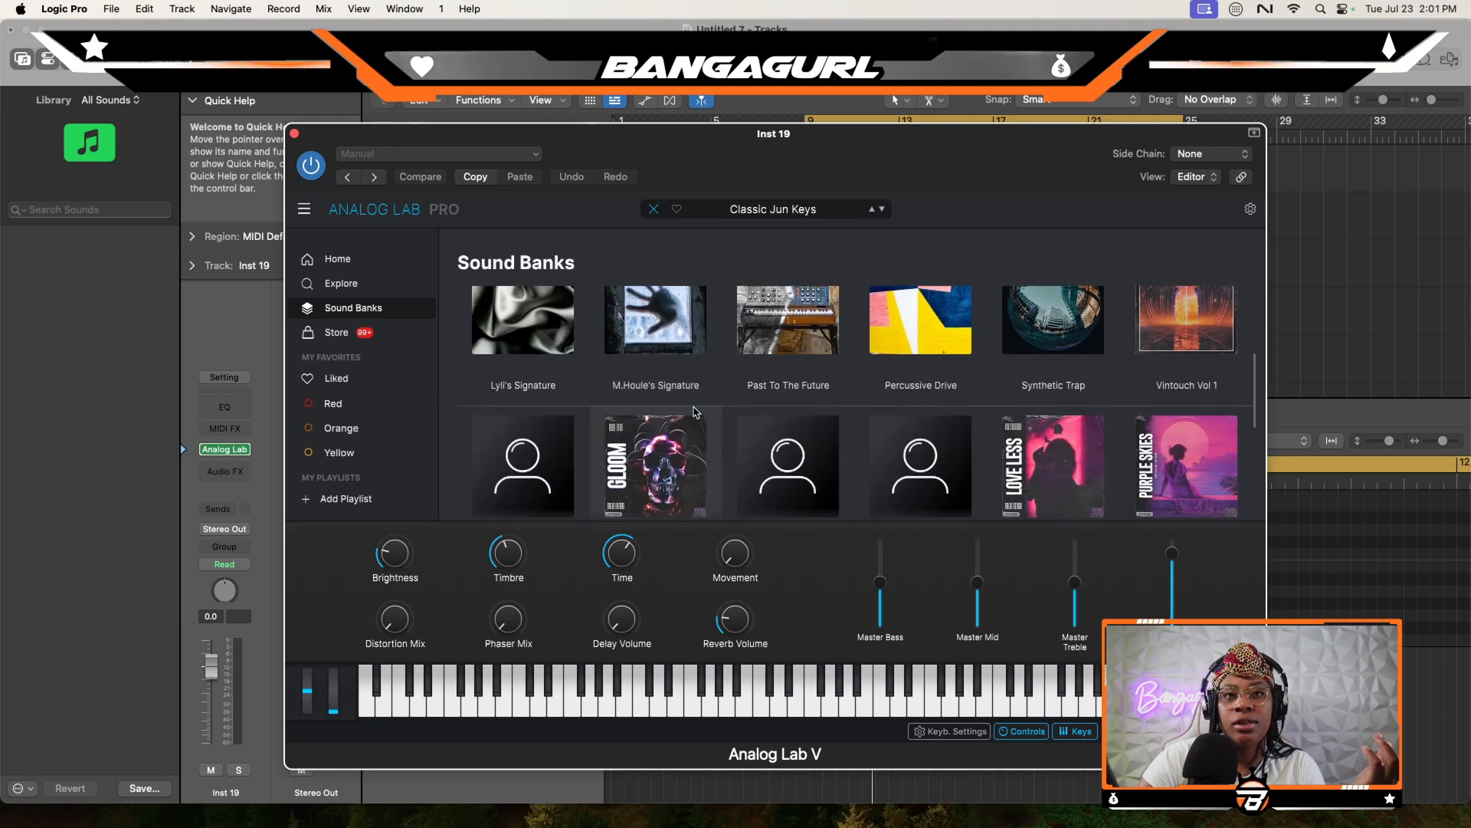
pyautogui.scroll(-1, 694, 412)
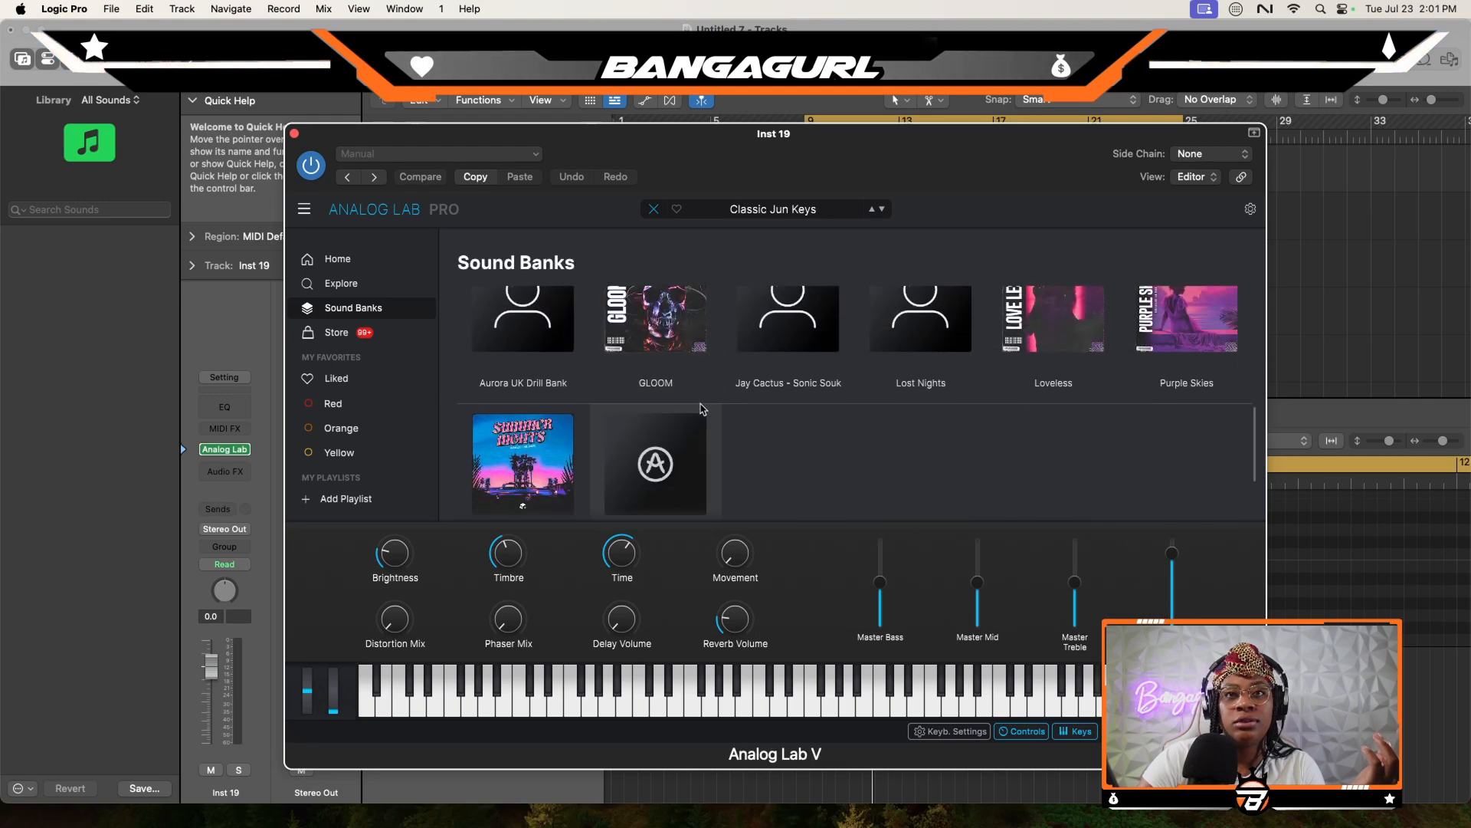
pyautogui.click(1047, 348)
pyautogui.scroll(-5, 596, 431)
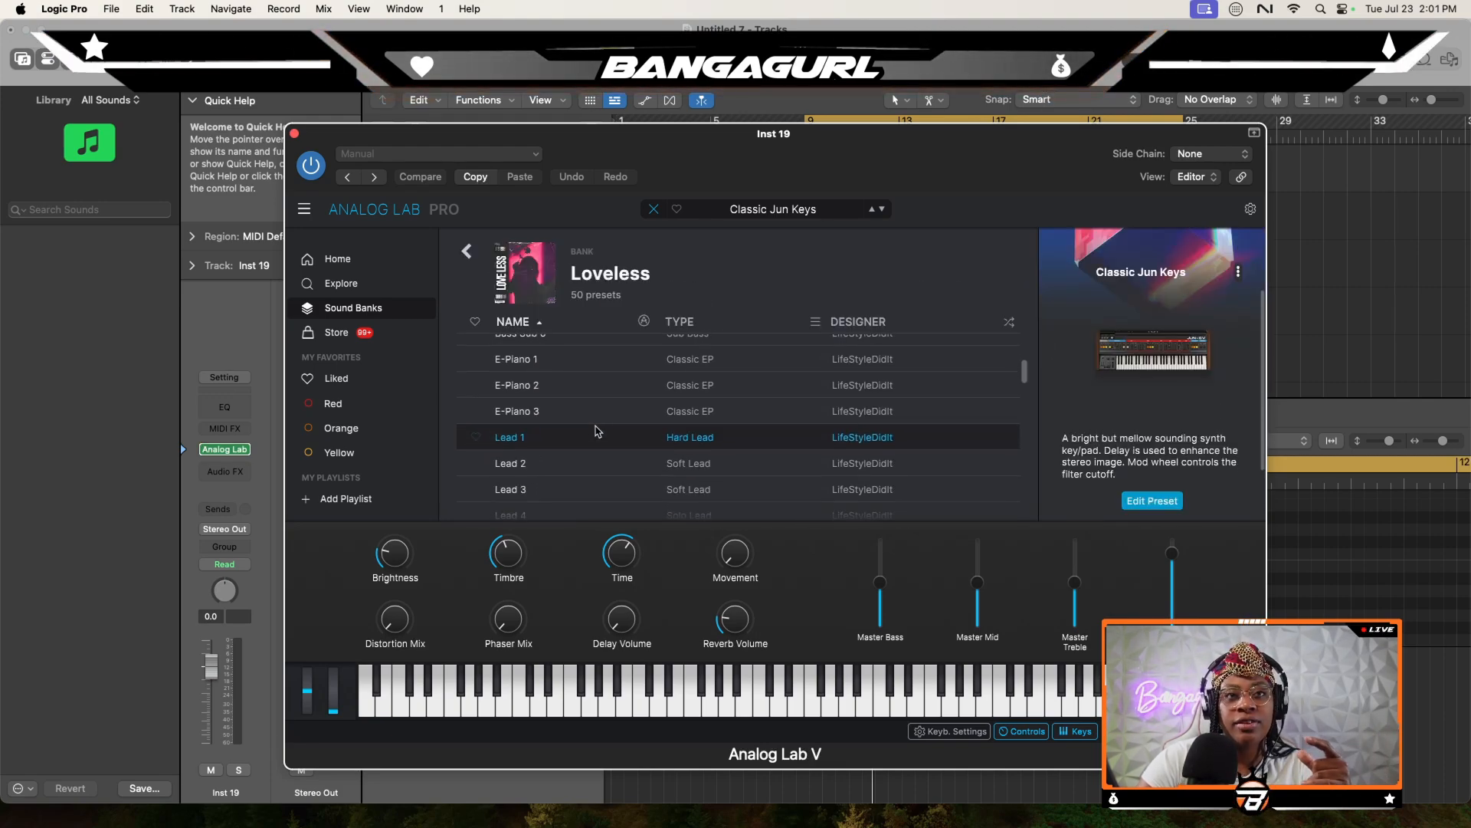
pyautogui.click(536, 488)
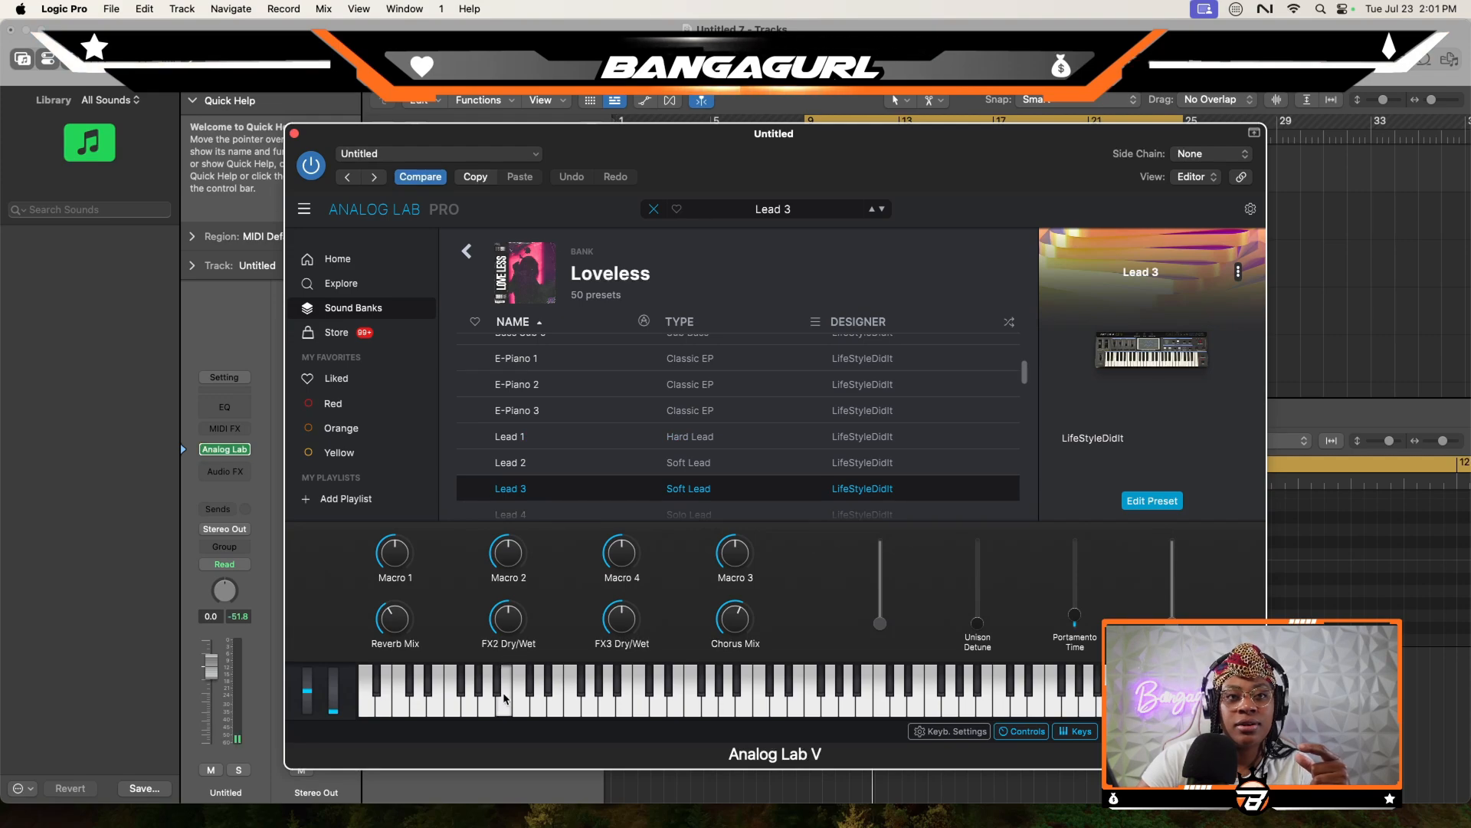
pyautogui.moveTo(503, 698); pyautogui.dragTo(646, 709)
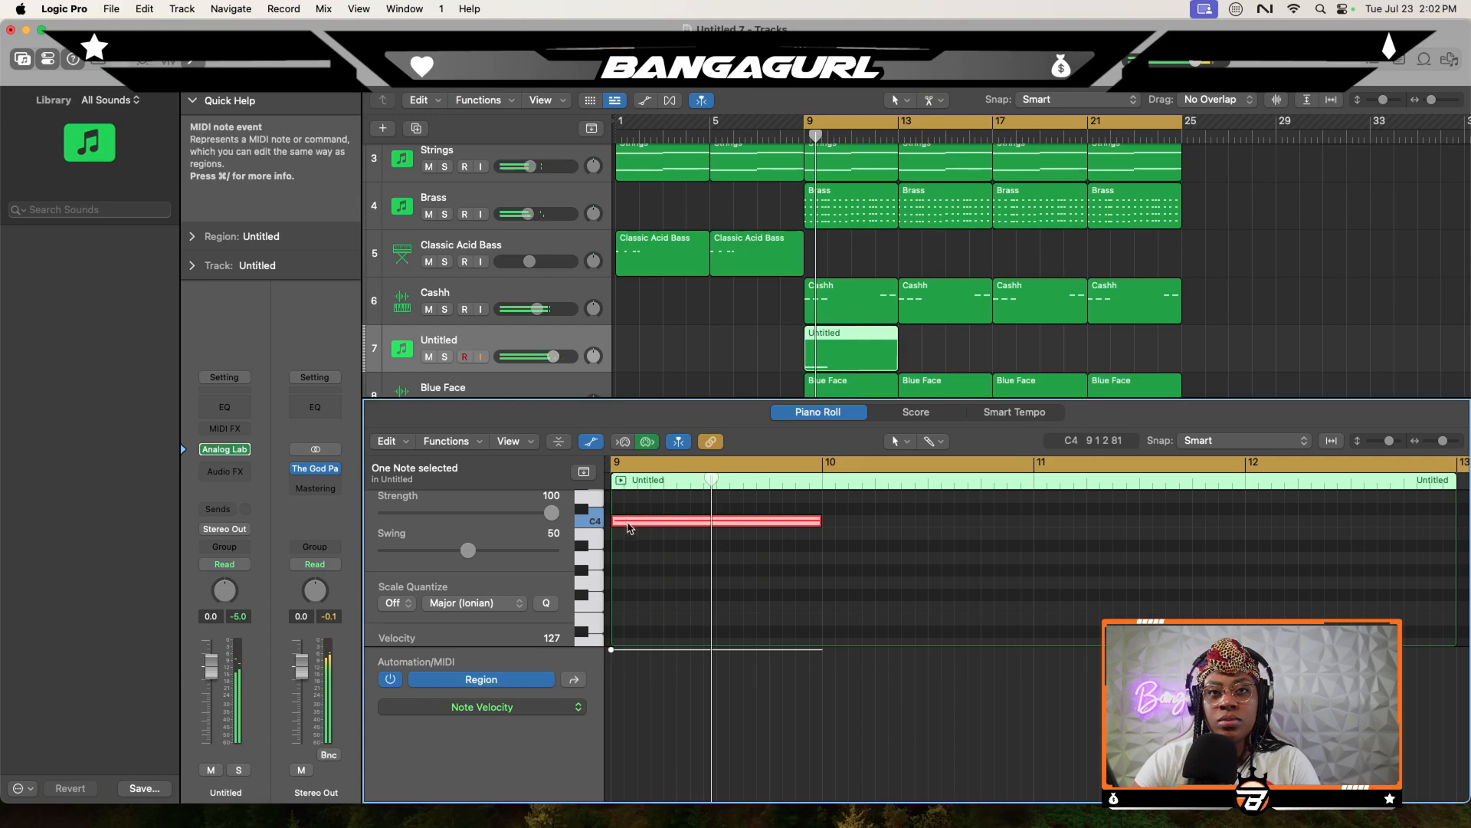
# - Move the lead's opening note to B3, remove the C4 note at bar 10, and extend the B3 note from bar 9 to bar 11
pyautogui.moveTo(630, 528); pyautogui.dragTo(980, 536)
pyautogui.click(831, 522)
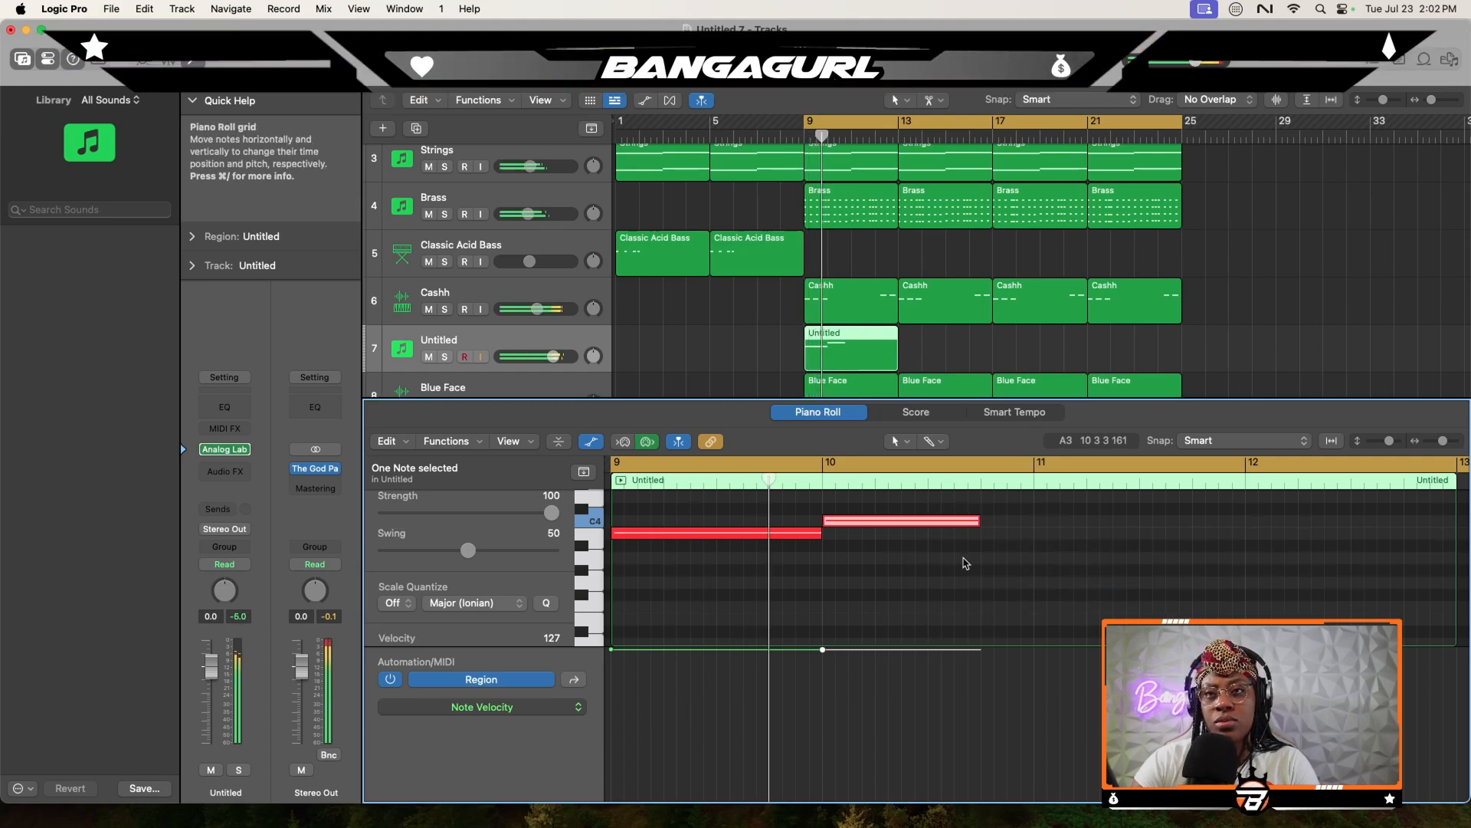
pyautogui.scroll(2, 965, 564)
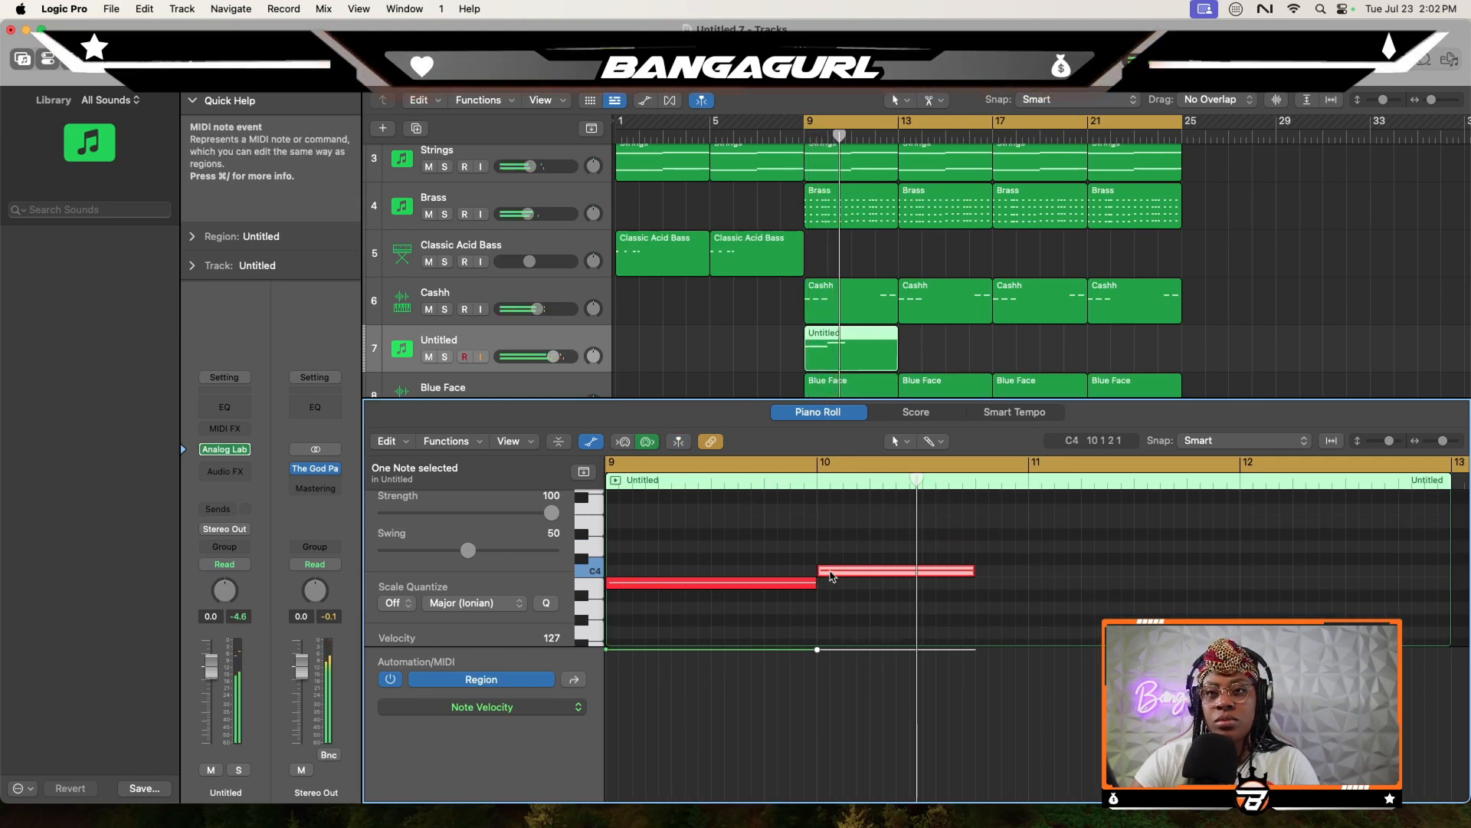
pyautogui.press('Delete')
pyautogui.moveTo(816, 586); pyautogui.dragTo(1028, 587)
pyautogui.hscroll(3, 1011, 579)
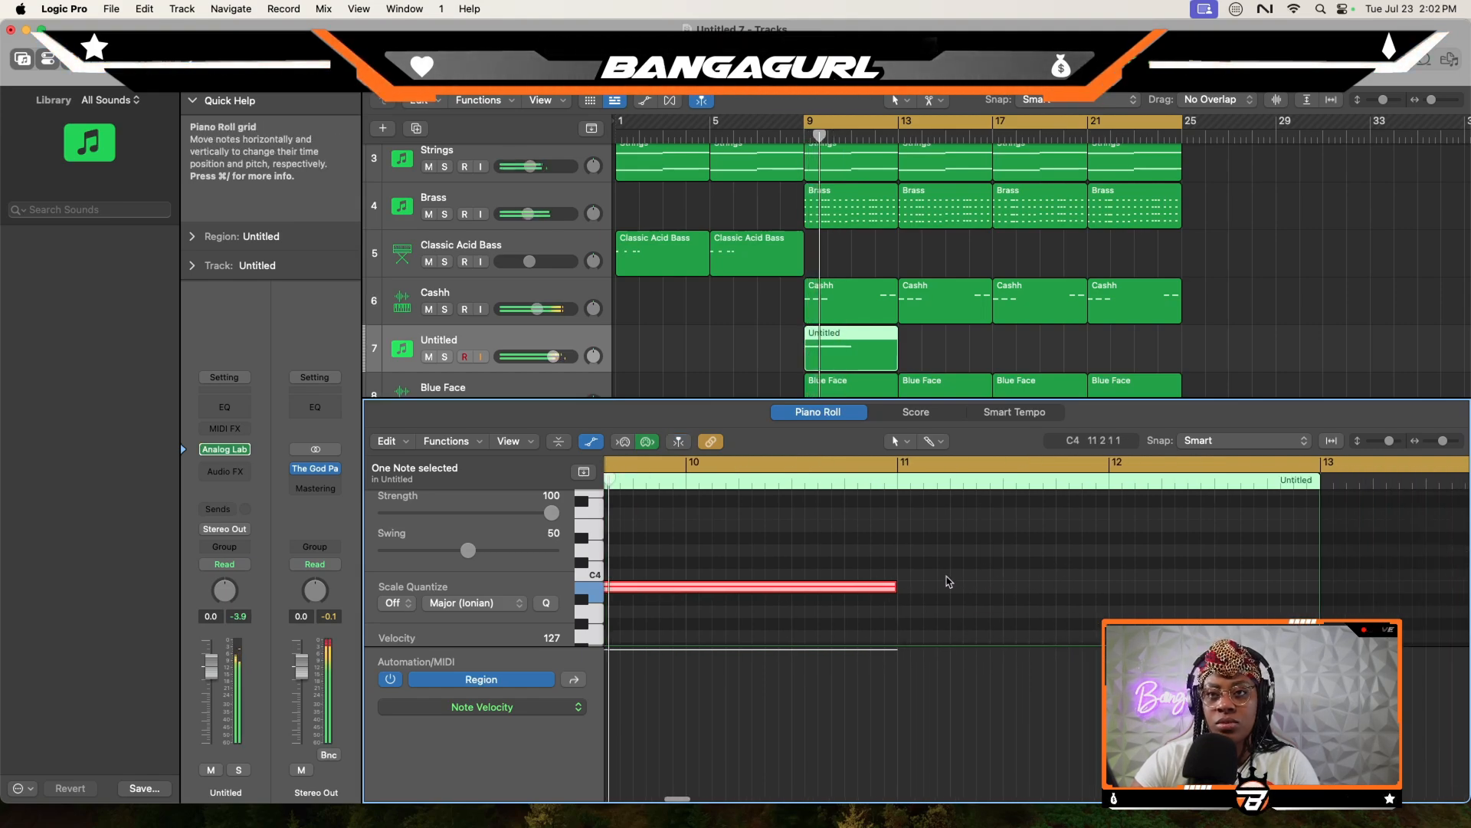
# - Draw a C4 note from bar 11 to mid-bar 12, followed by one-beat F4 and E4 notes filling the rest of bar 12
pyautogui.click(903, 575)
pyautogui.moveTo(907, 575); pyautogui.dragTo(1202, 582)
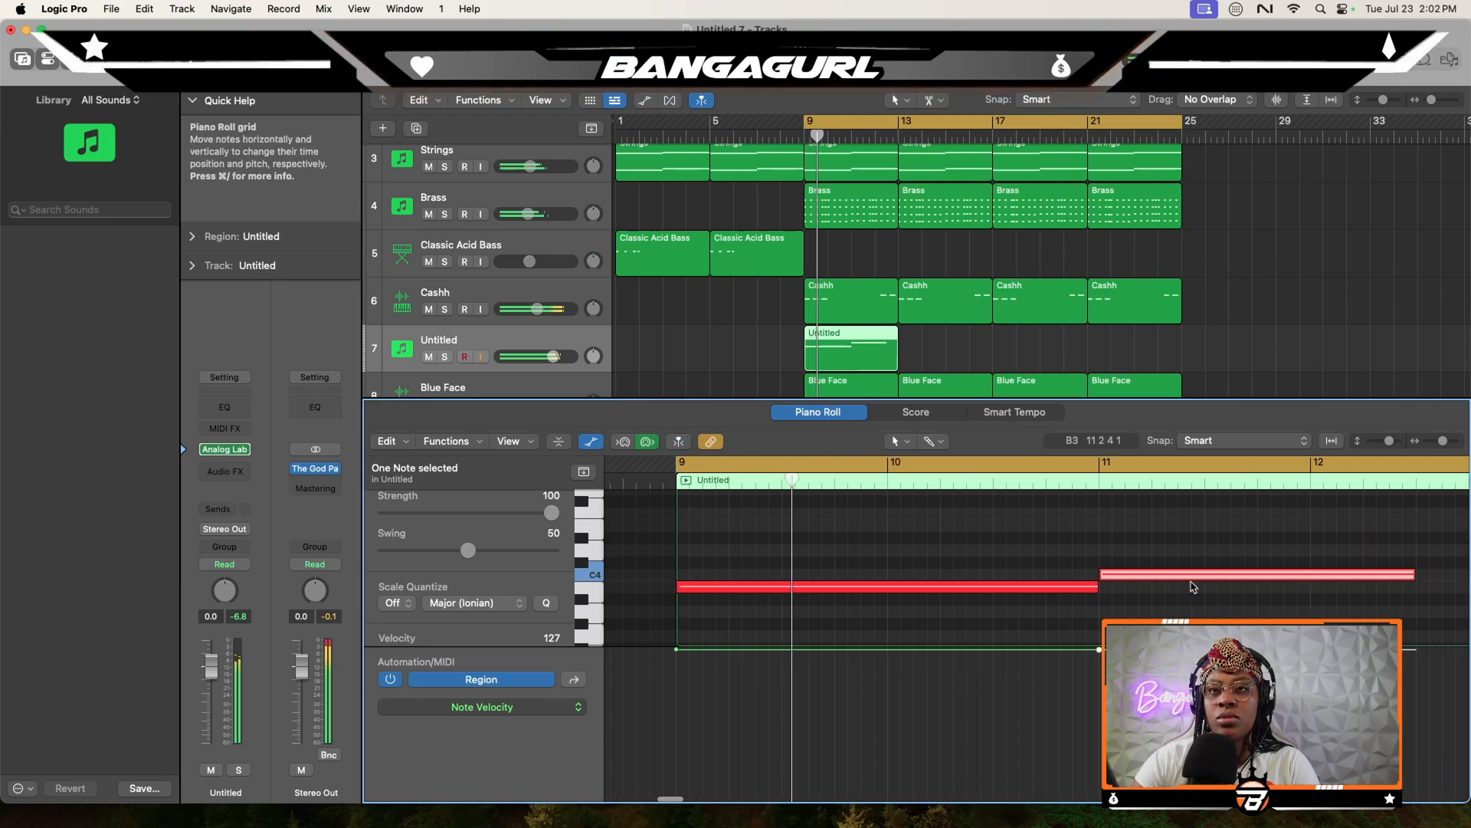
pyautogui.hscroll(3, 1192, 588)
pyautogui.scroll(1, 1192, 588)
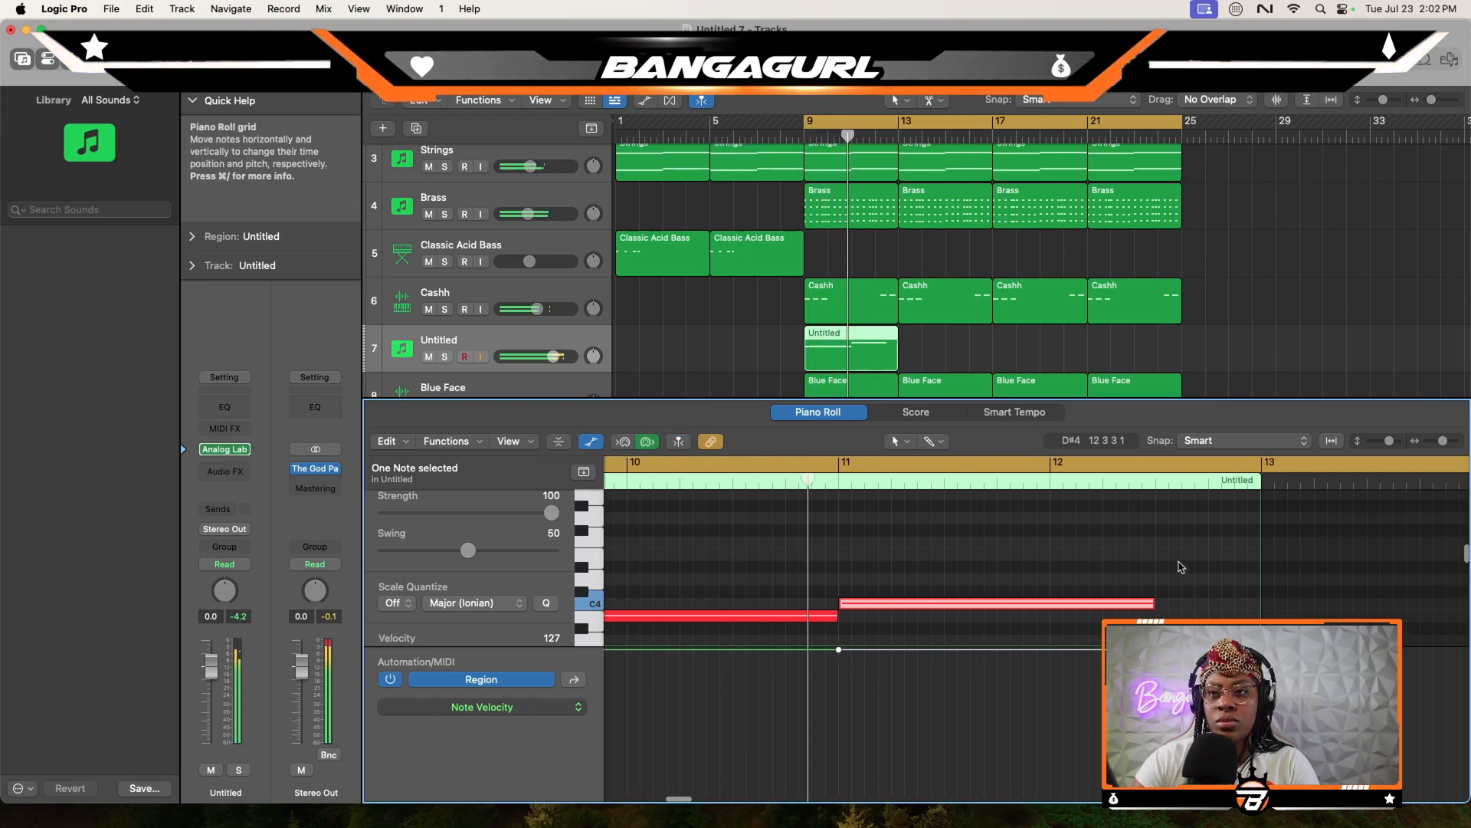
pyautogui.keyDown('super'); pyautogui.click(1161, 566); pyautogui.keyUp('super')
pyautogui.keyDown('super'); pyautogui.click(1159, 541); pyautogui.keyUp('super')
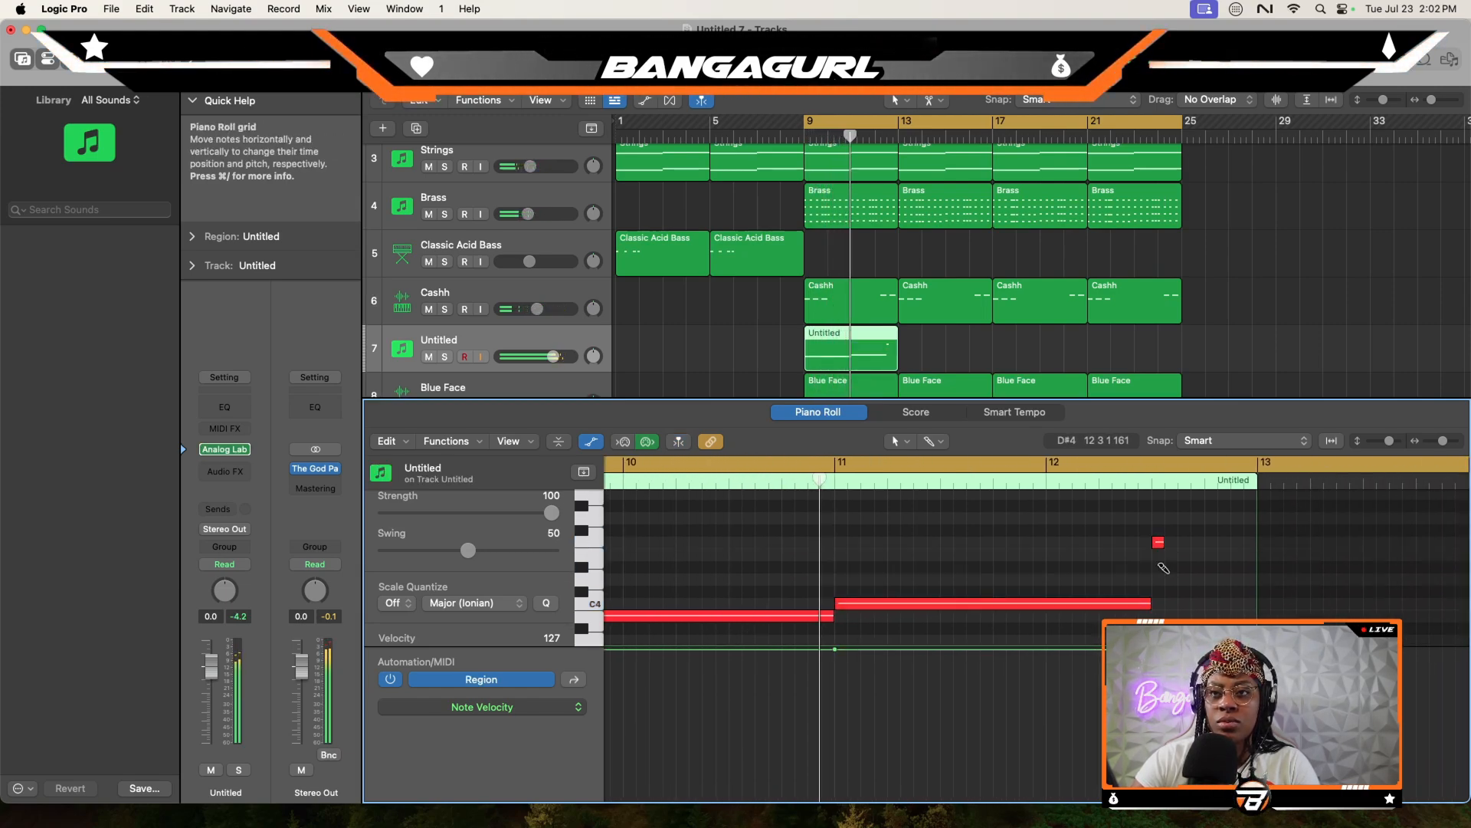
pyautogui.moveTo(1161, 543); pyautogui.dragTo(1205, 548)
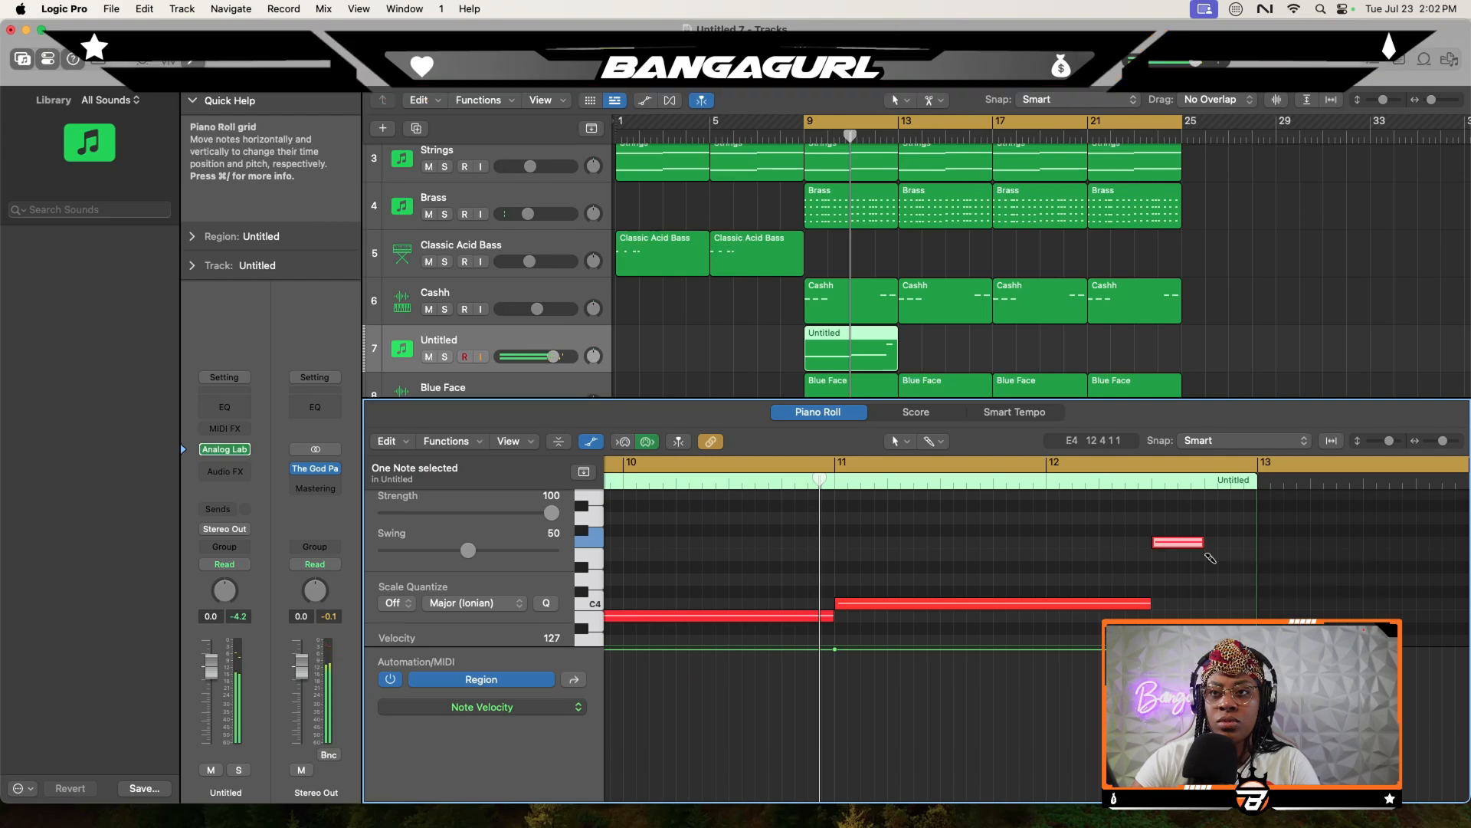
pyautogui.keyDown('super'); pyautogui.click(1212, 554); pyautogui.keyUp('super')
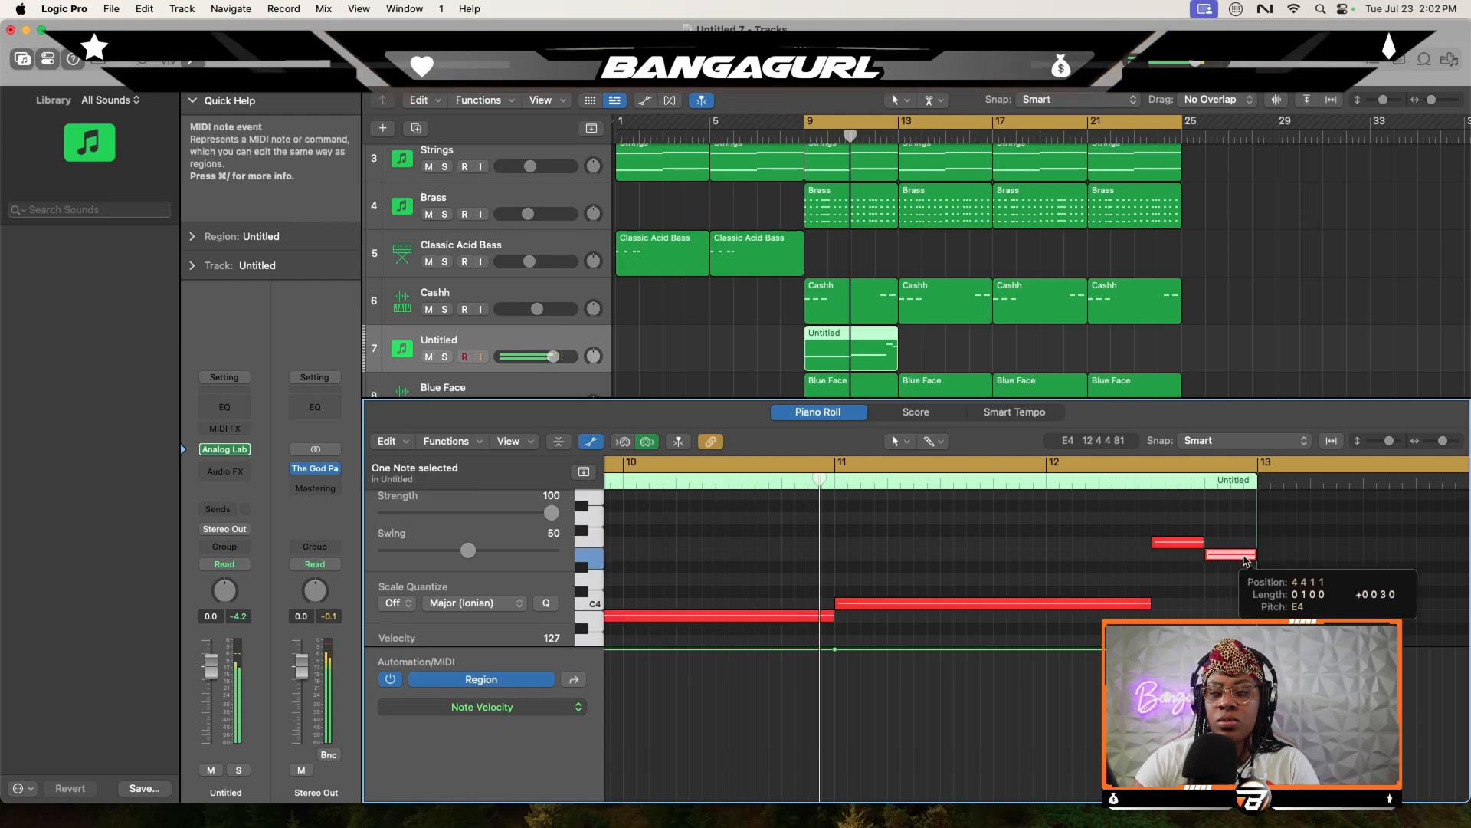
# - Lower the new lead track's volume to -5.7 dB during playback and shorten the cycle area to bars 9 through 12
pyautogui.press('space')
pyautogui.moveTo(552, 356); pyautogui.dragTo(543, 356)
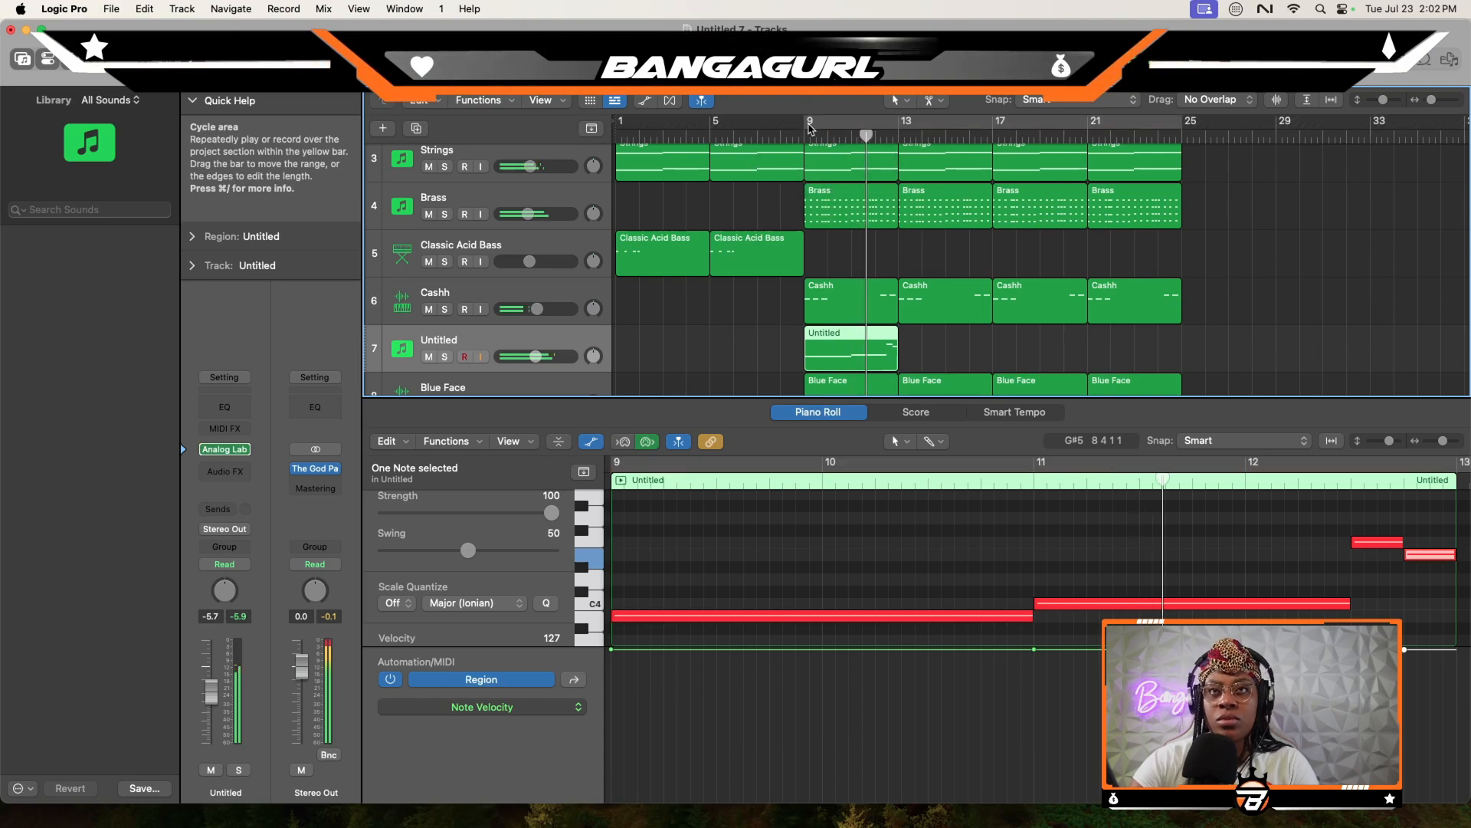
pyautogui.moveTo(810, 128); pyautogui.dragTo(898, 129)
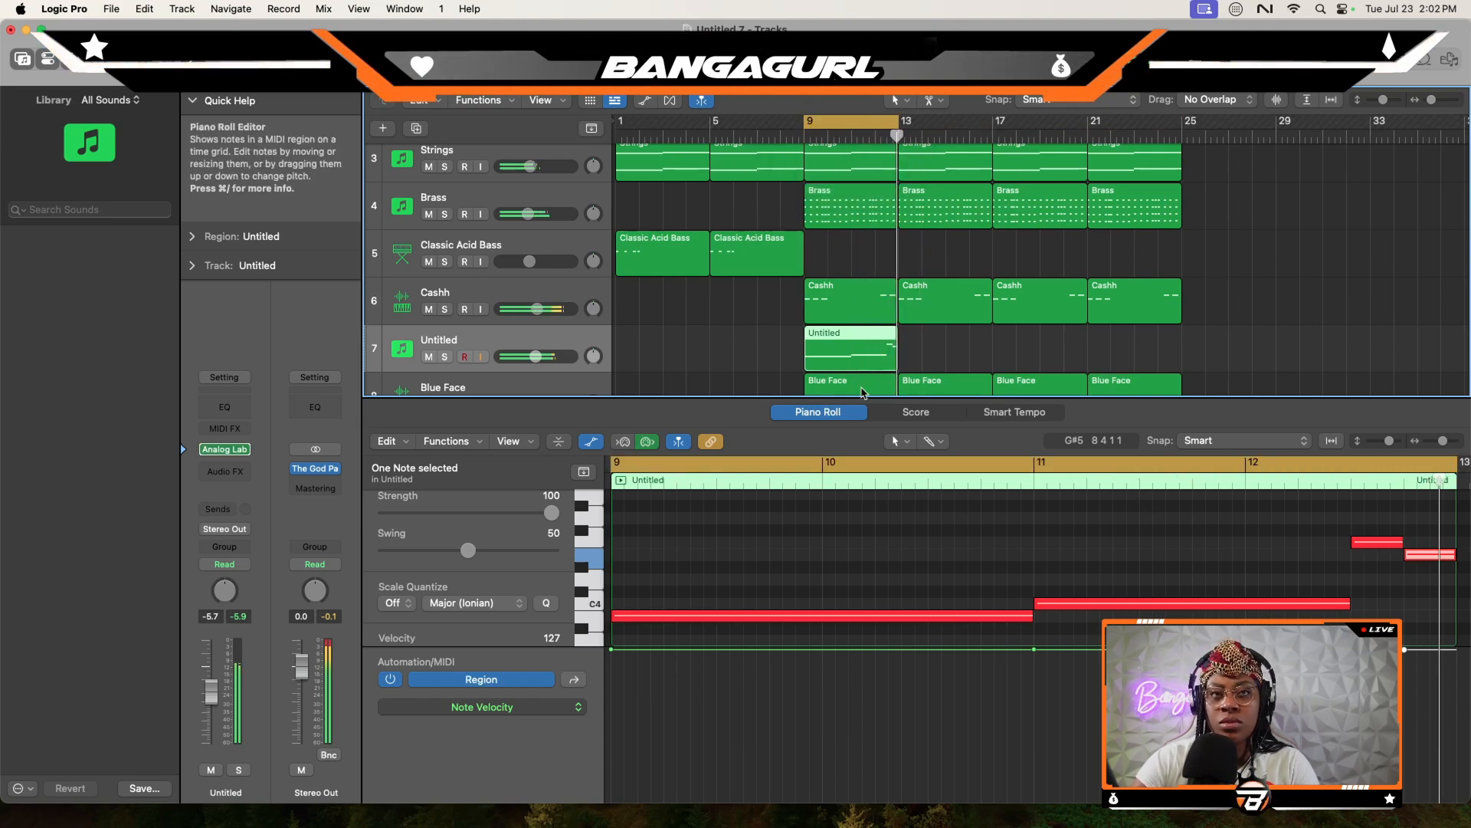
# - Add a Channel EQ to the lead track with a low cut at 128 Hz and a high cut at 2400 Hz, both 48 dB/Oct
pyautogui.click(224, 407)
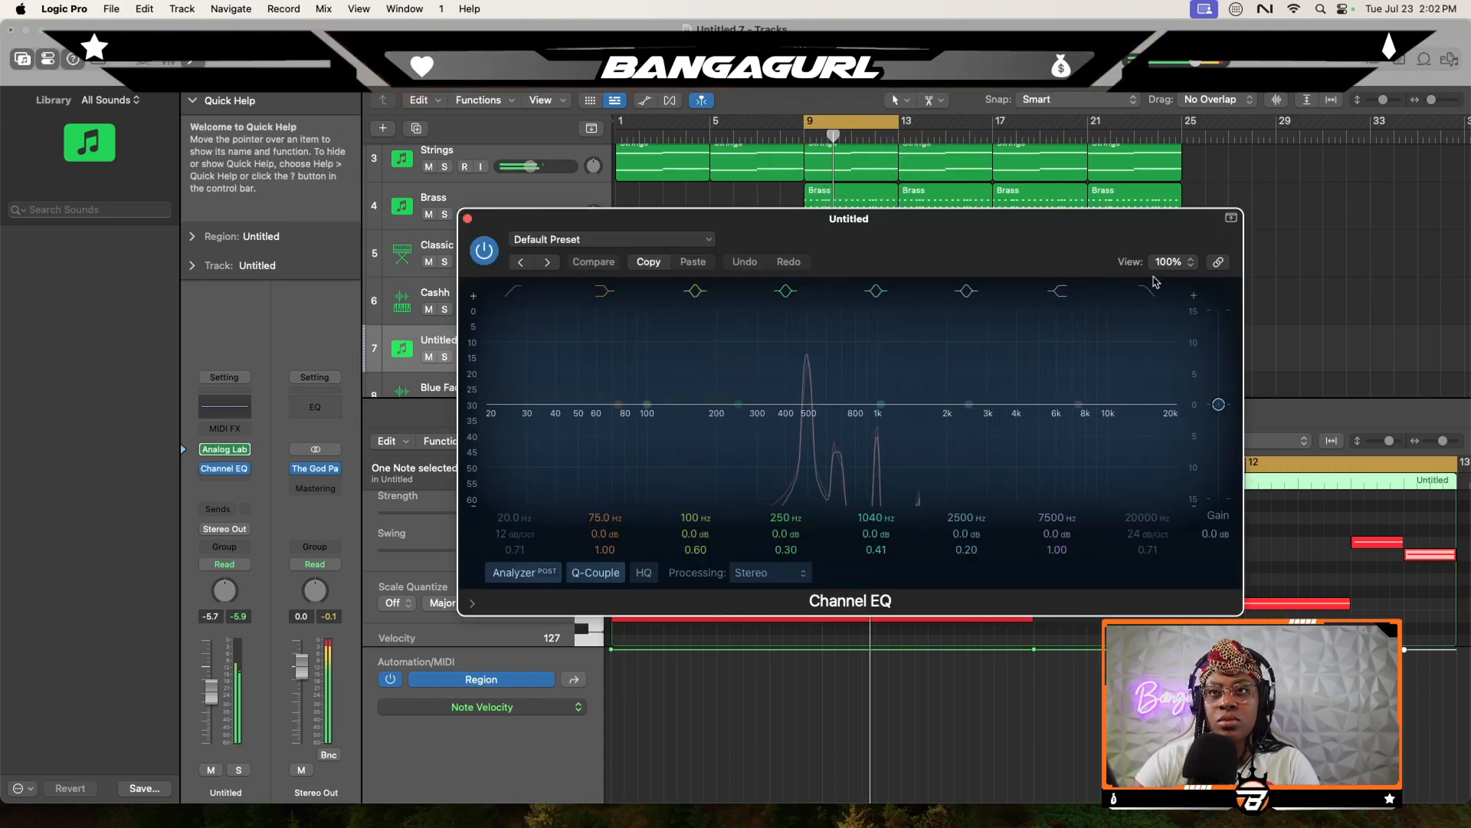
pyautogui.moveTo(1171, 406); pyautogui.dragTo(1000, 407)
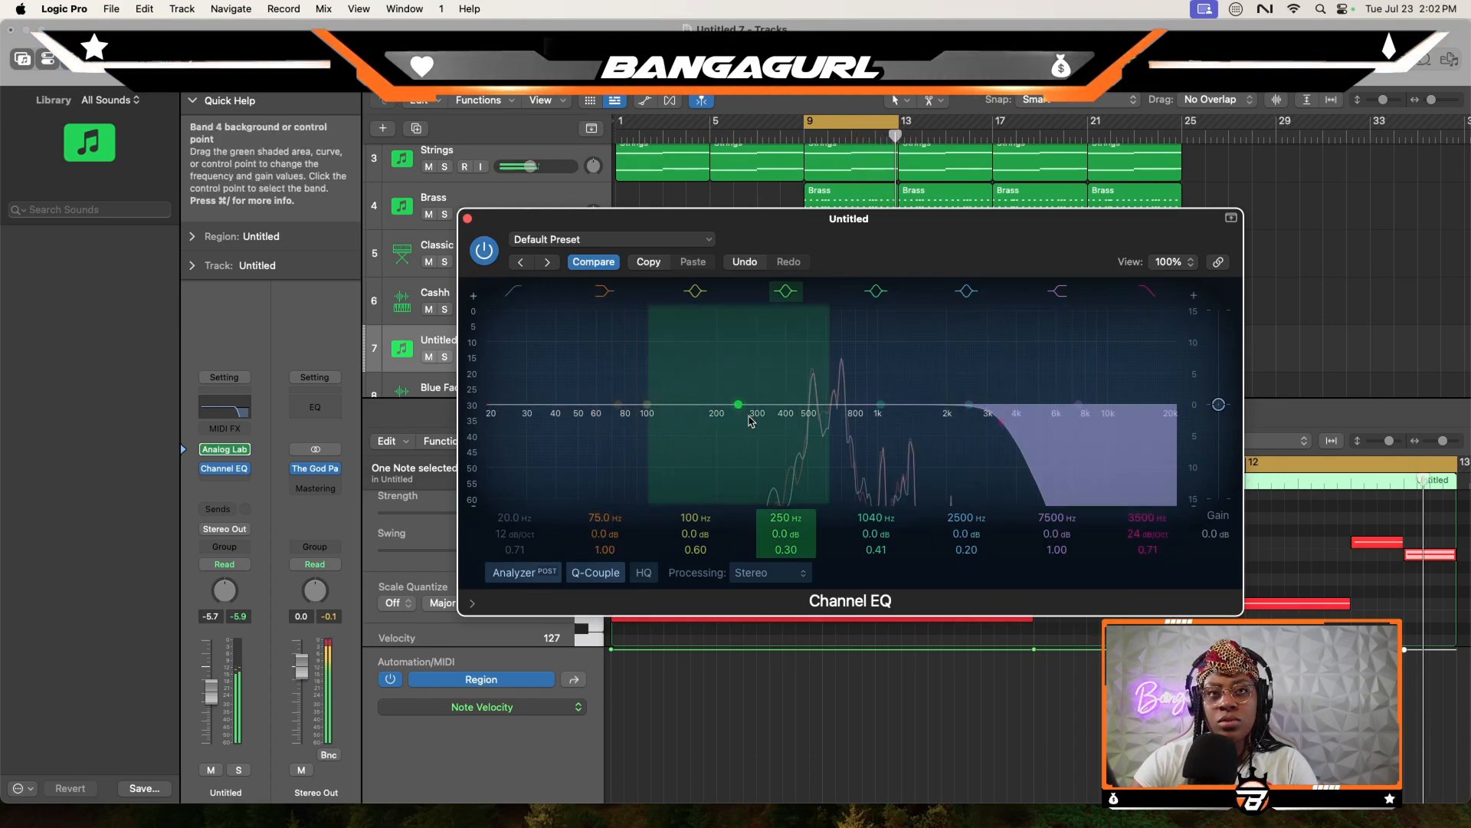
pyautogui.click(515, 291)
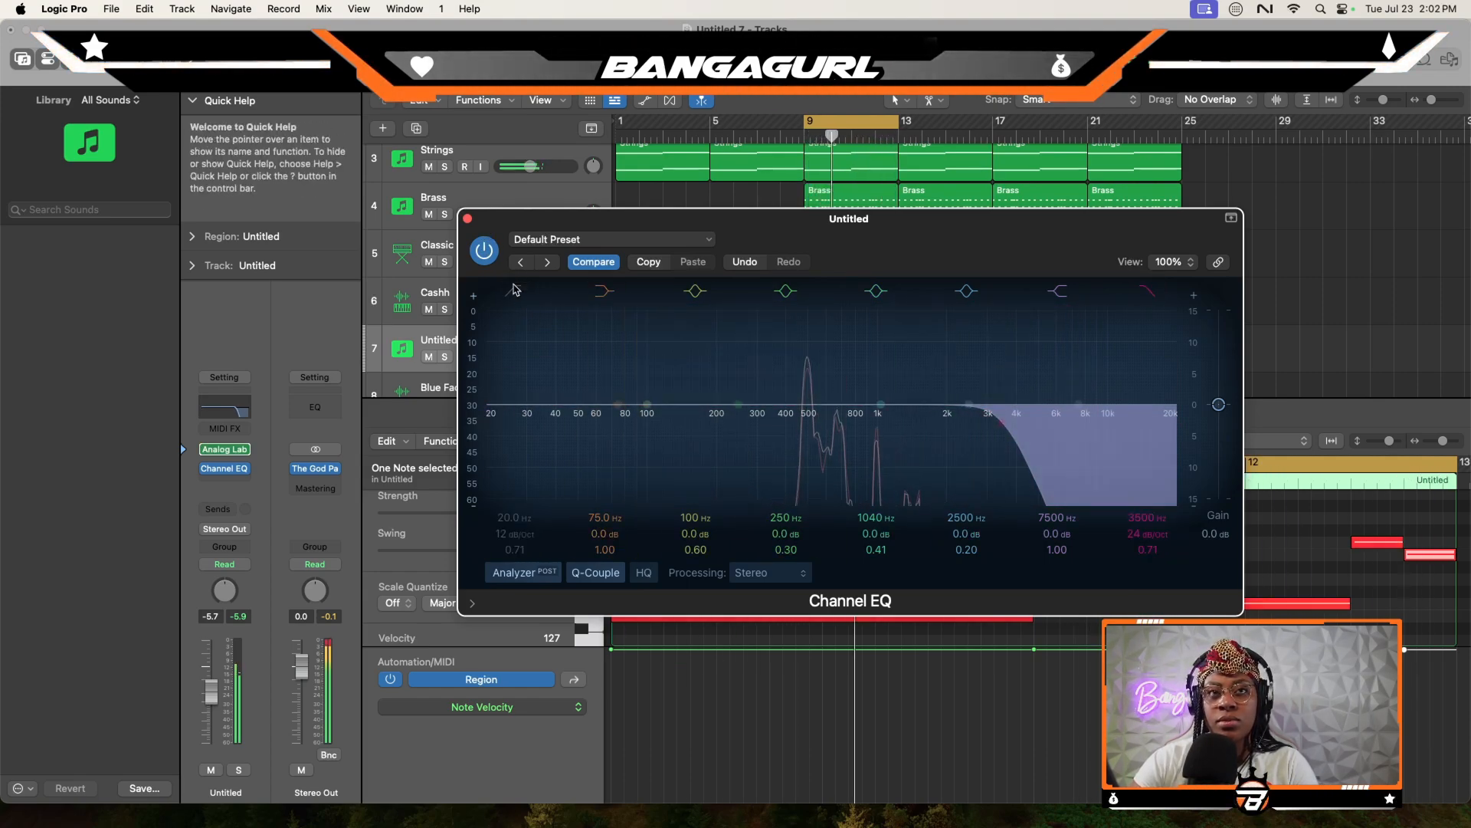
pyautogui.moveTo(515, 518); pyautogui.dragTo(521, 456)
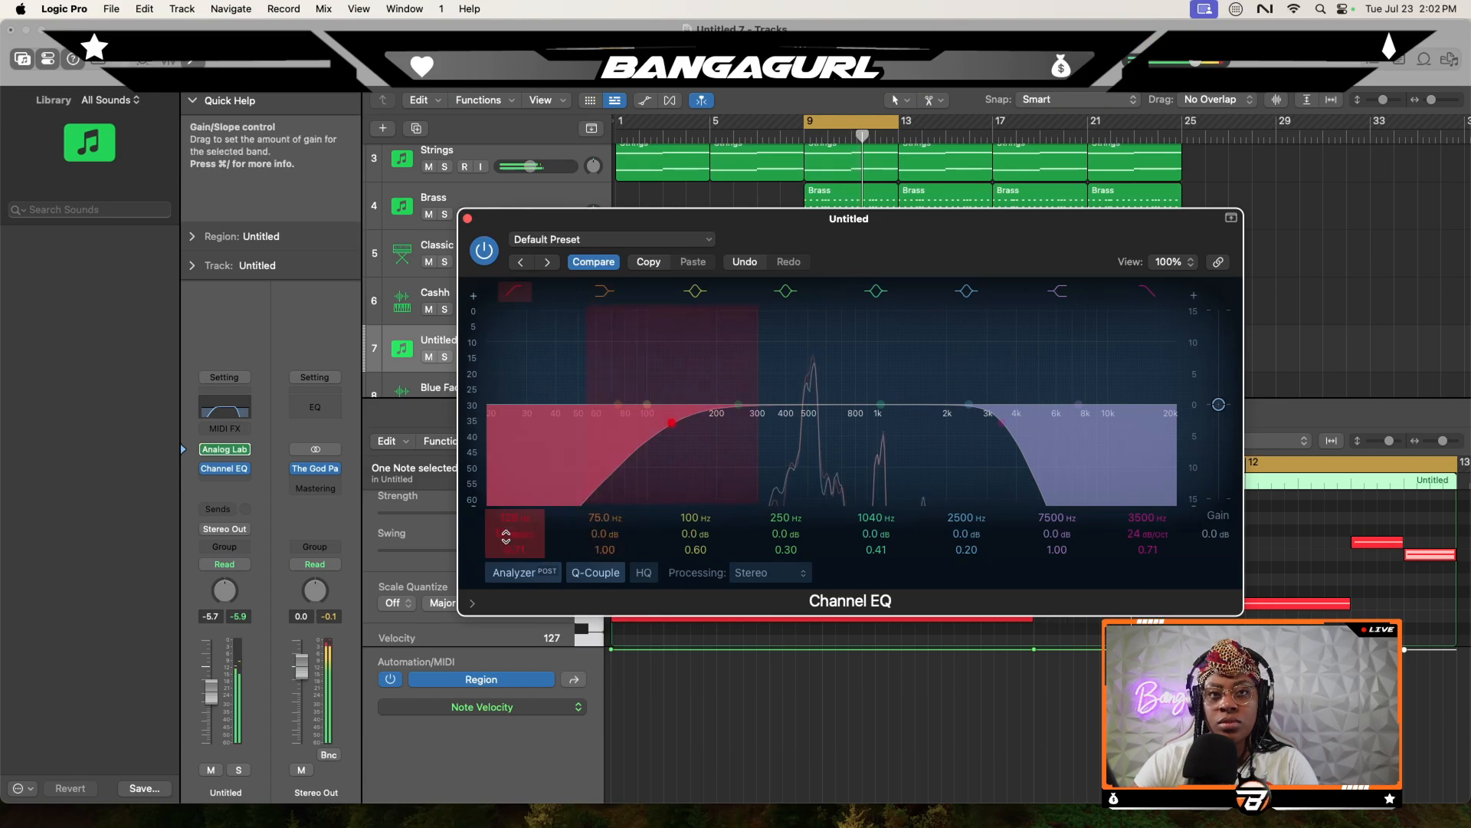
pyautogui.moveTo(515, 533); pyautogui.dragTo(516, 521)
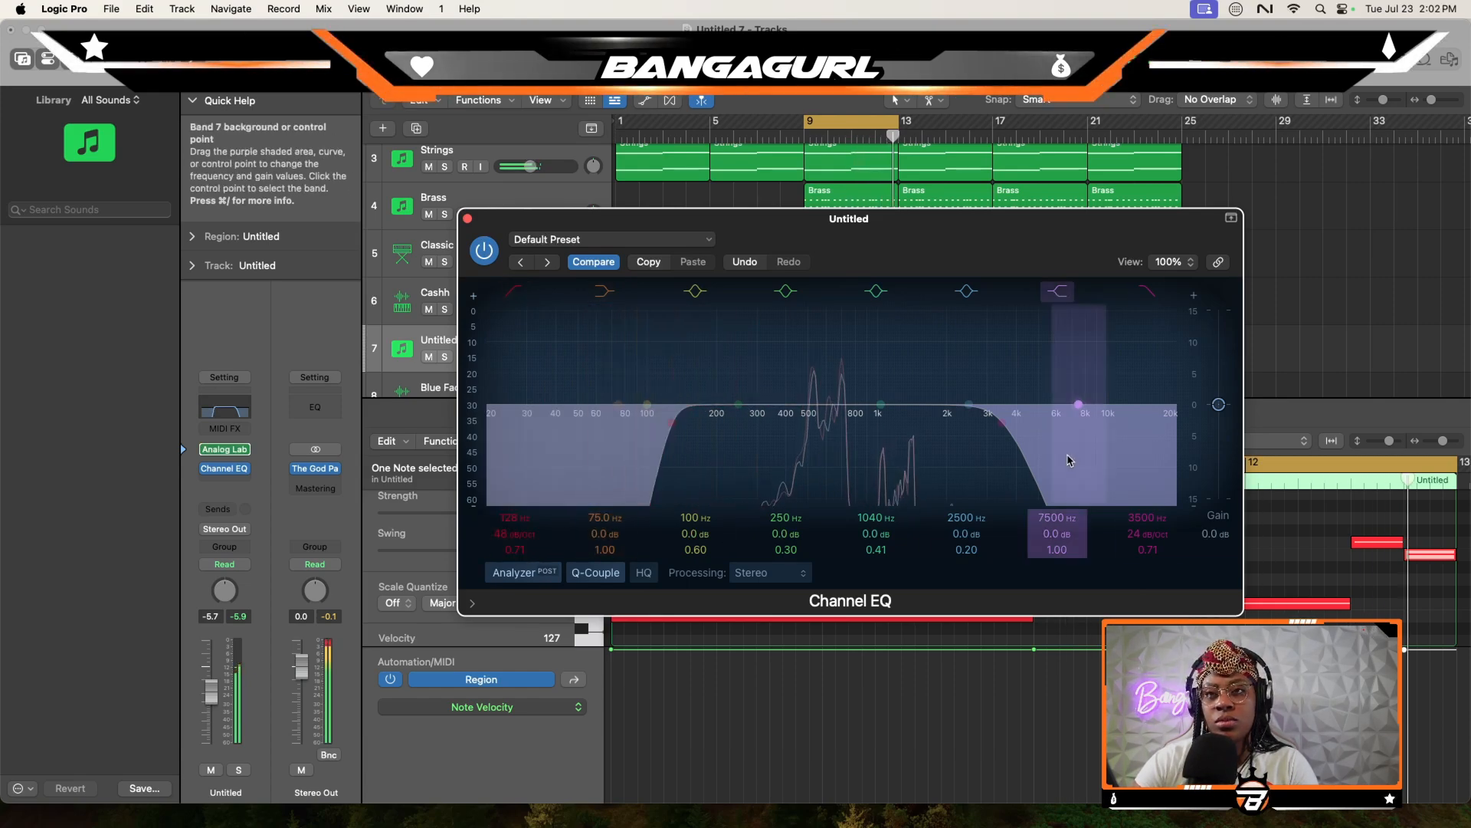
pyautogui.moveTo(1000, 421)
pyautogui.mouseDown()
pyautogui.moveTo(1012, 430)
pyautogui.moveTo(989, 421)
pyautogui.moveTo(965, 439)
pyautogui.mouseUp()
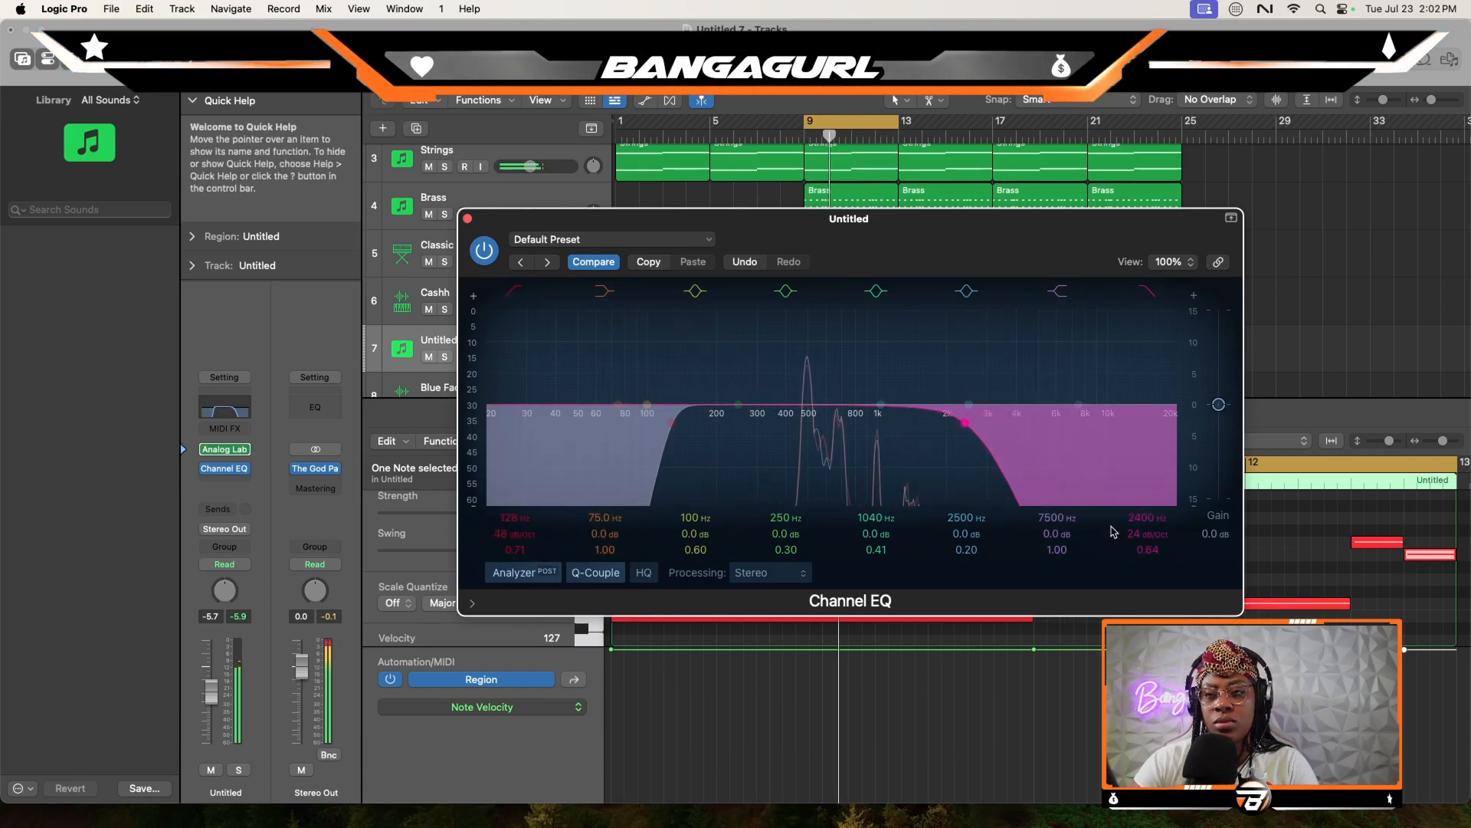
pyautogui.moveTo(1130, 535); pyautogui.dragTo(1130, 518)
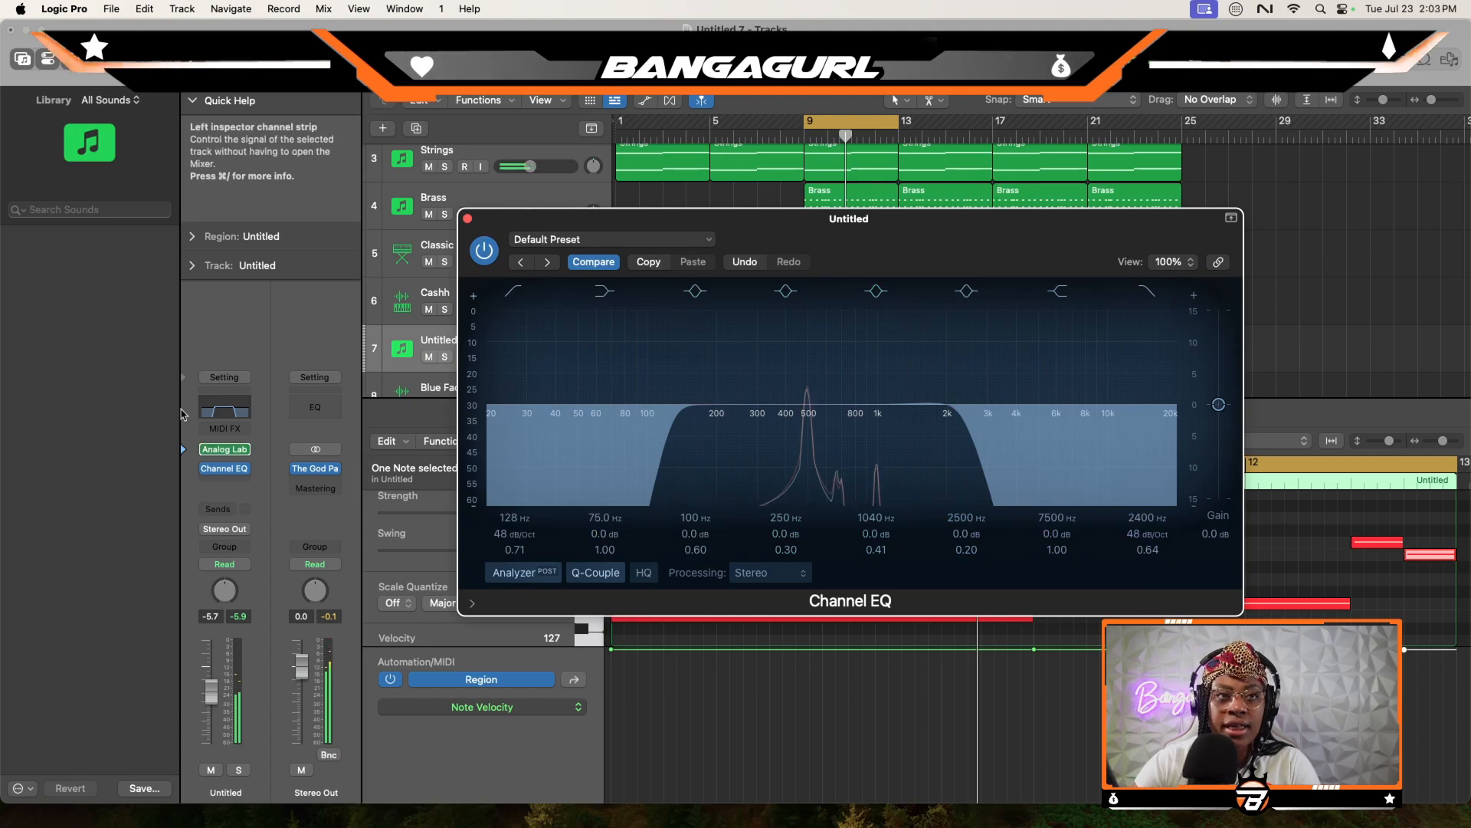
# - Insert Nicky Romero's Kickstart 2 in stereo on the lead track with the mix at 46%, and close both plug-in windows
pyautogui.click(217, 483)
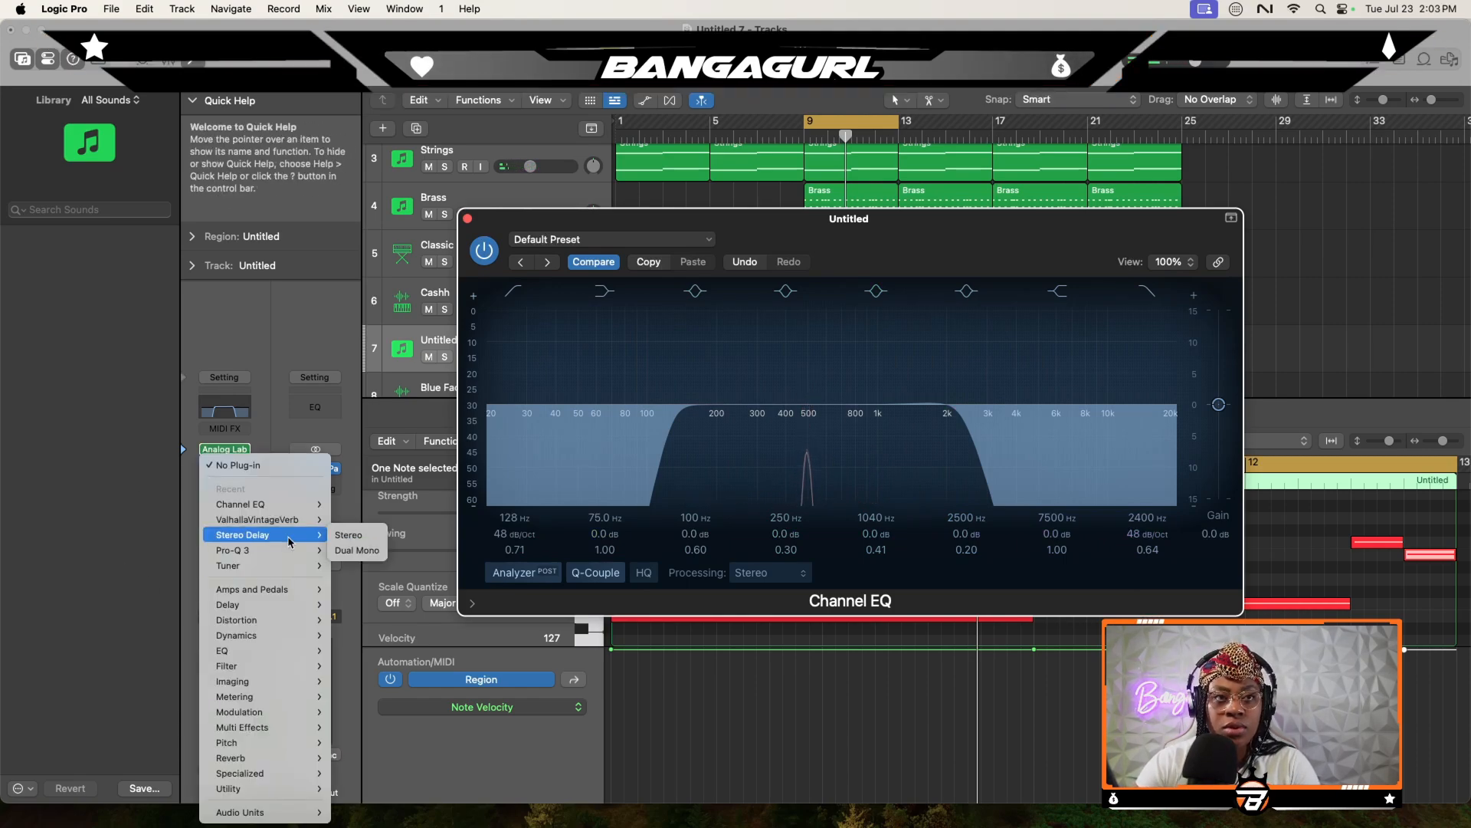
pyautogui.moveTo(253, 812)
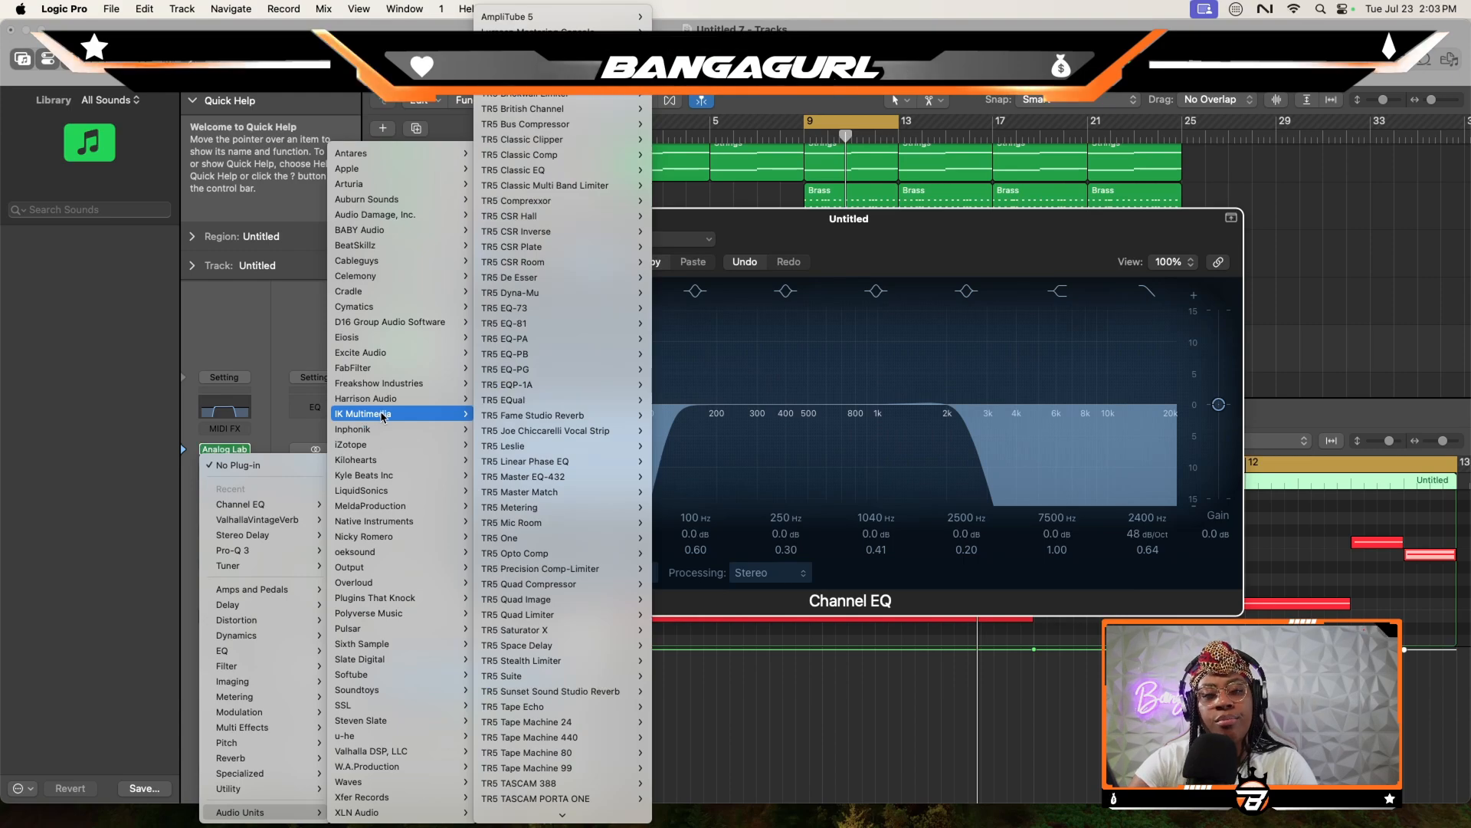
pyautogui.moveTo(452, 536)
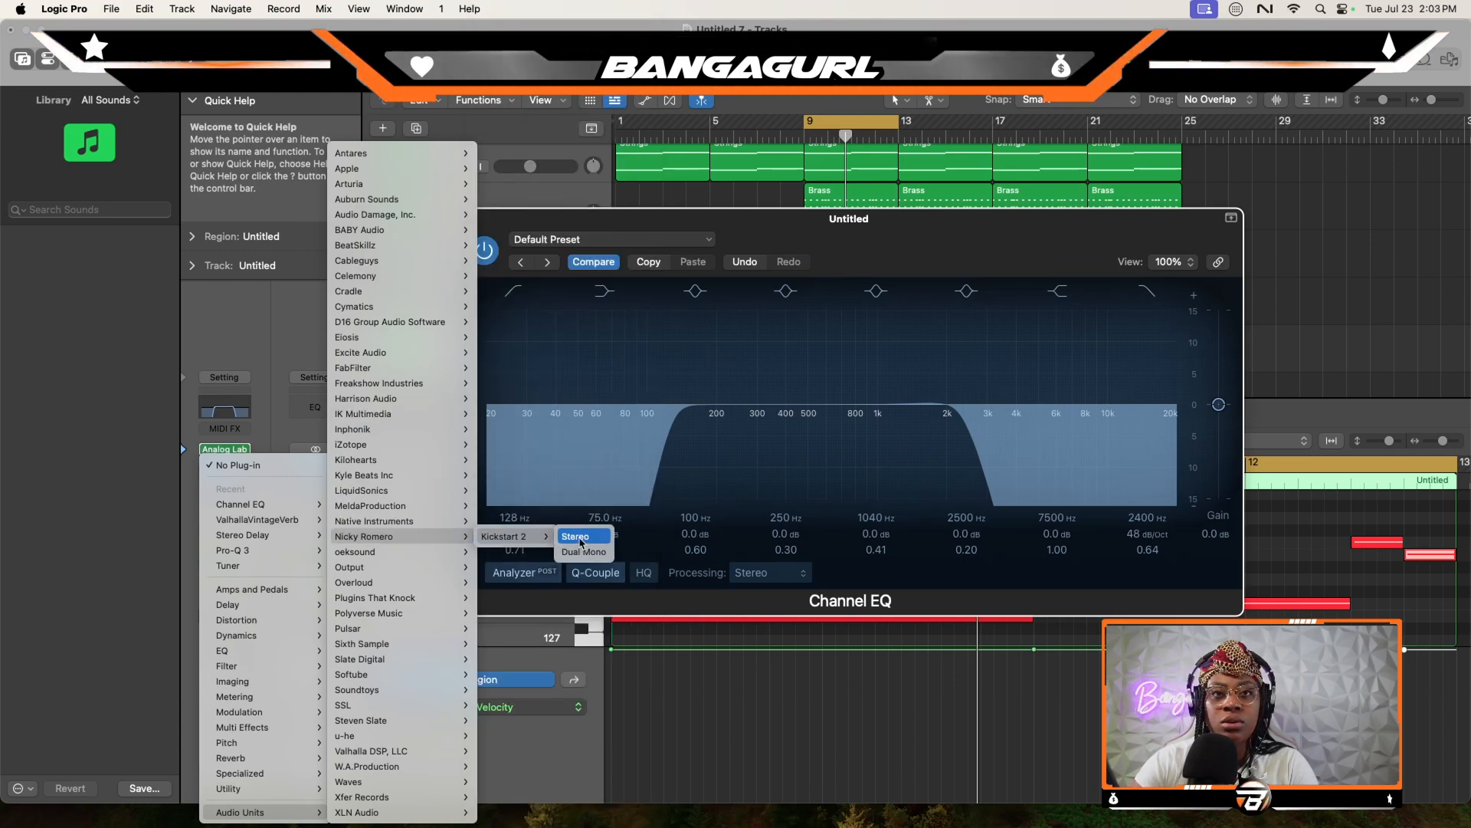
pyautogui.click(577, 536)
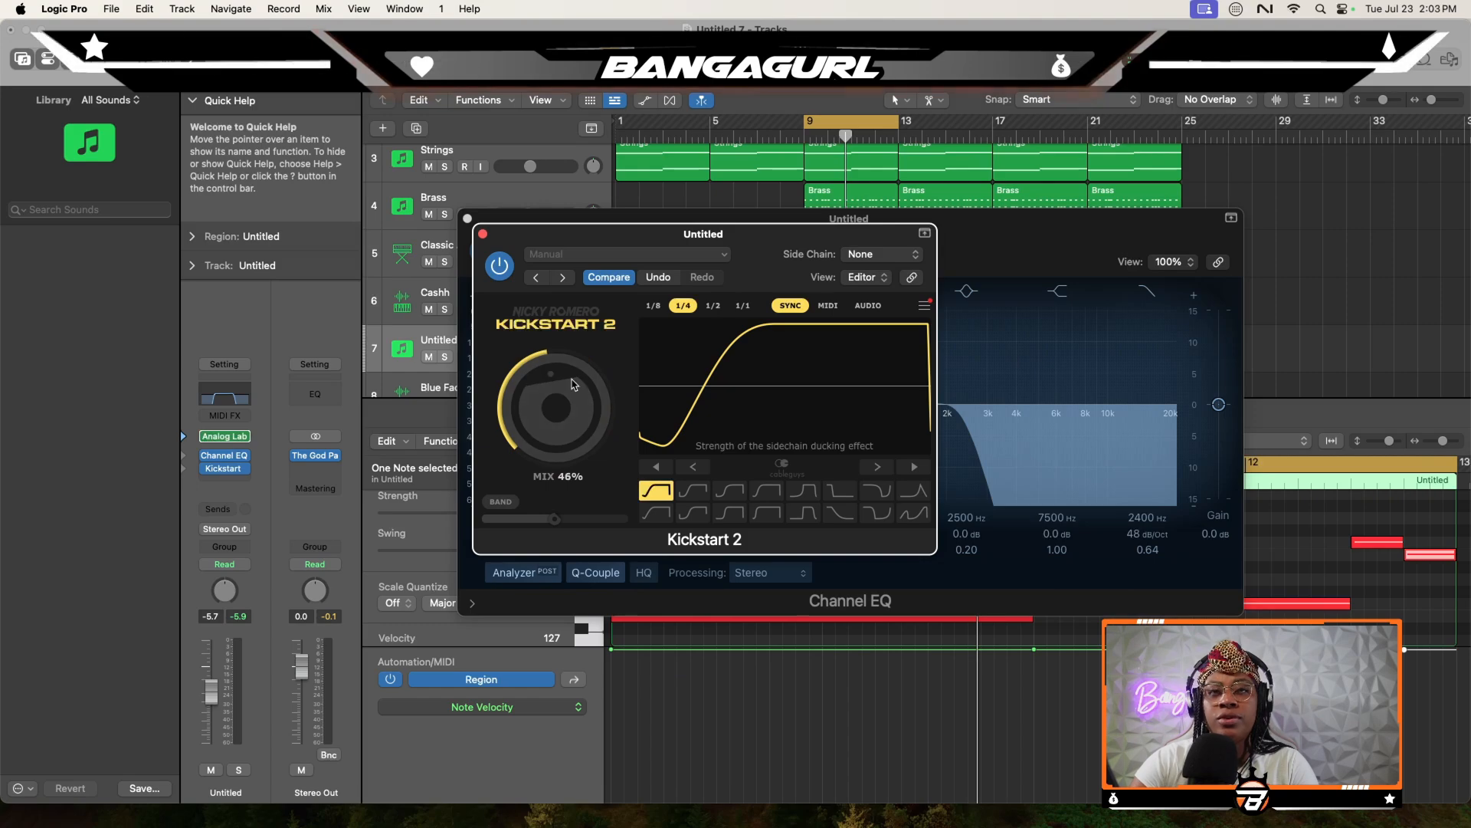
pyautogui.click(483, 234)
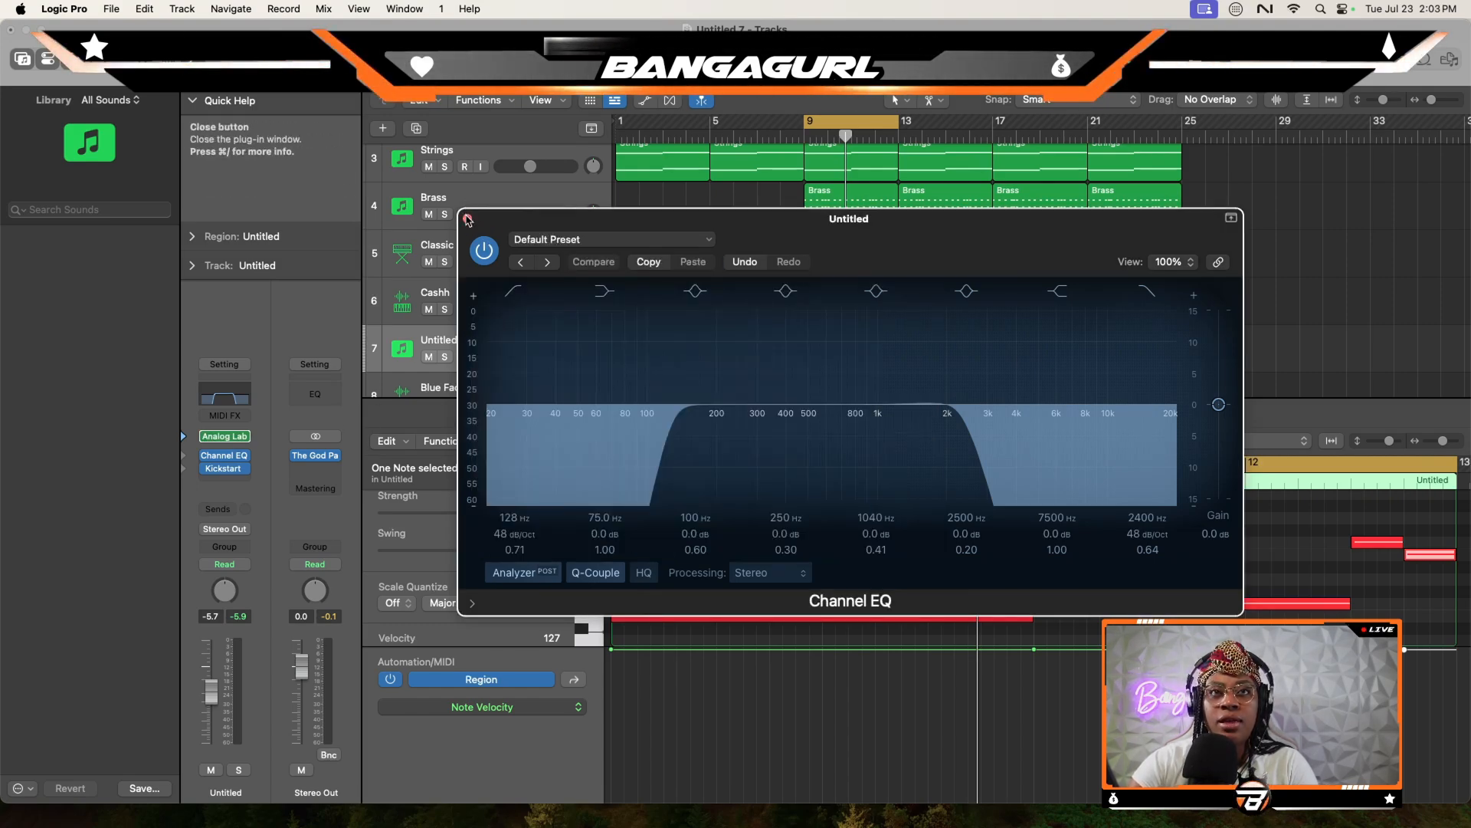
pyautogui.click(466, 217)
# - Add stereo ValhallaVintageVerb to the lead with 35.3% mix, 11.23 ms predelay, 2.29 s decay and 420 Hz low cut, and lower the track volume slightly
pyautogui.click(225, 481)
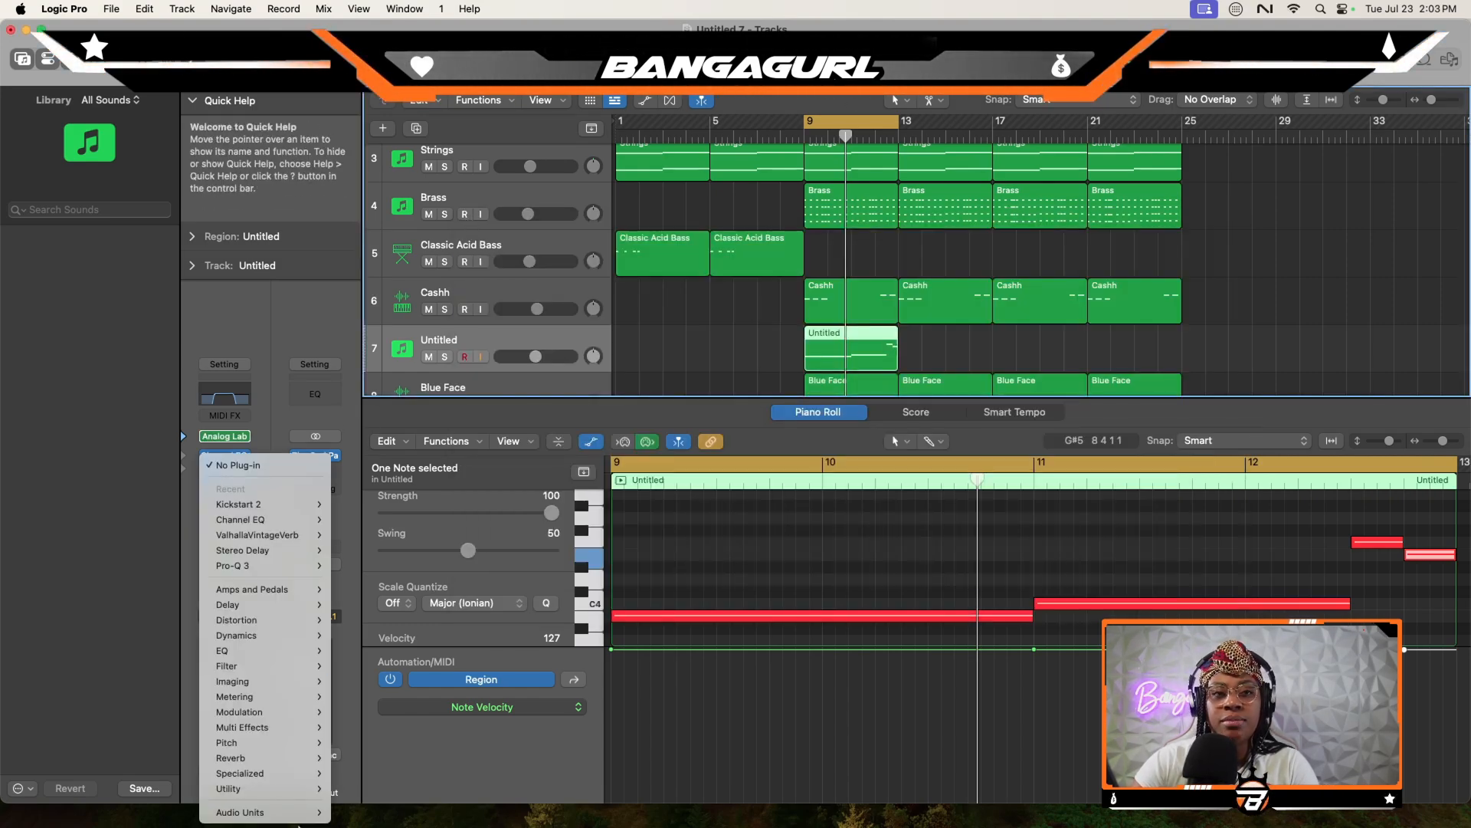
pyautogui.moveTo(303, 814)
pyautogui.moveTo(260, 535)
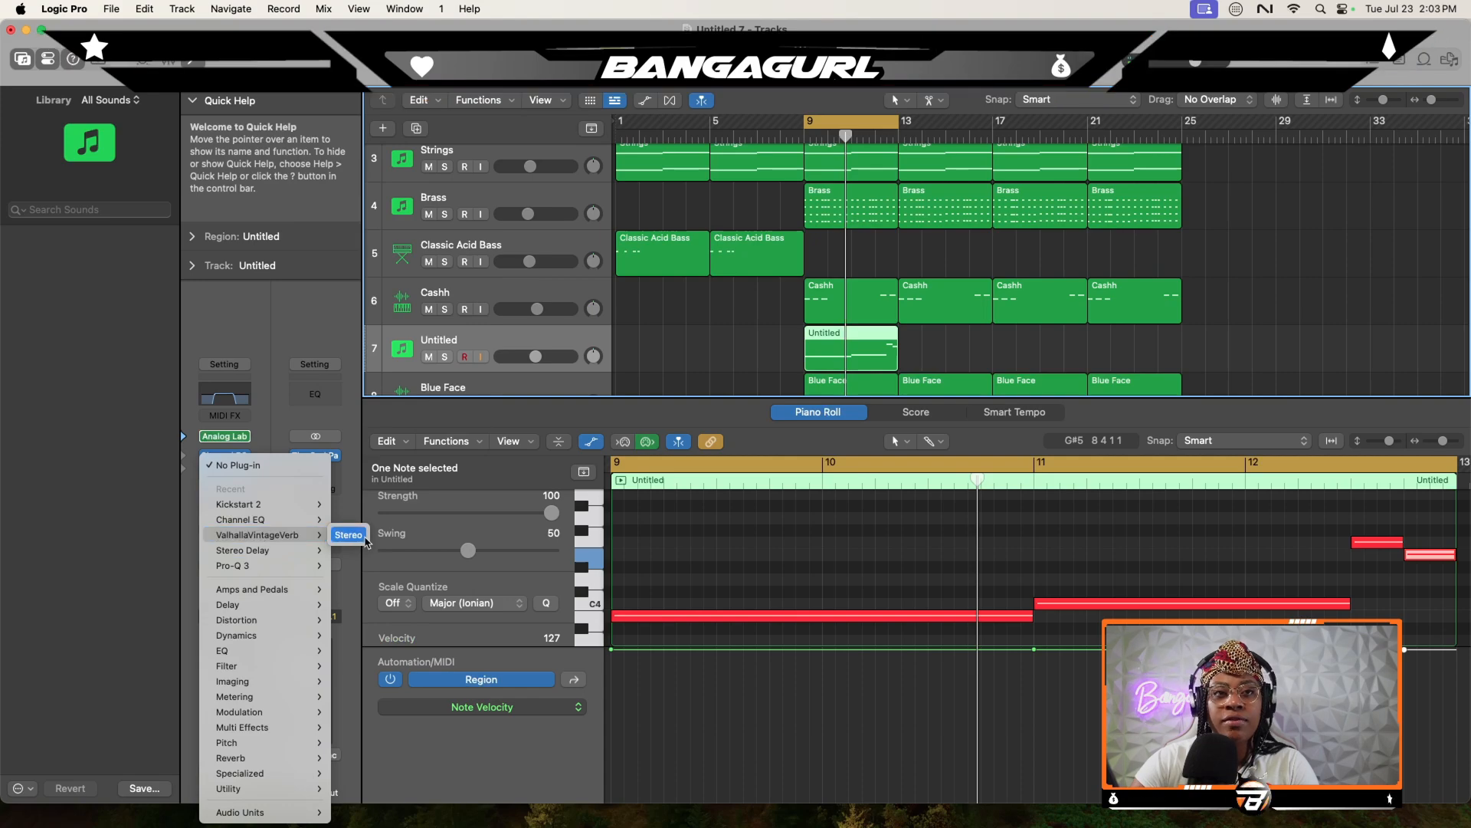
pyautogui.click(353, 536)
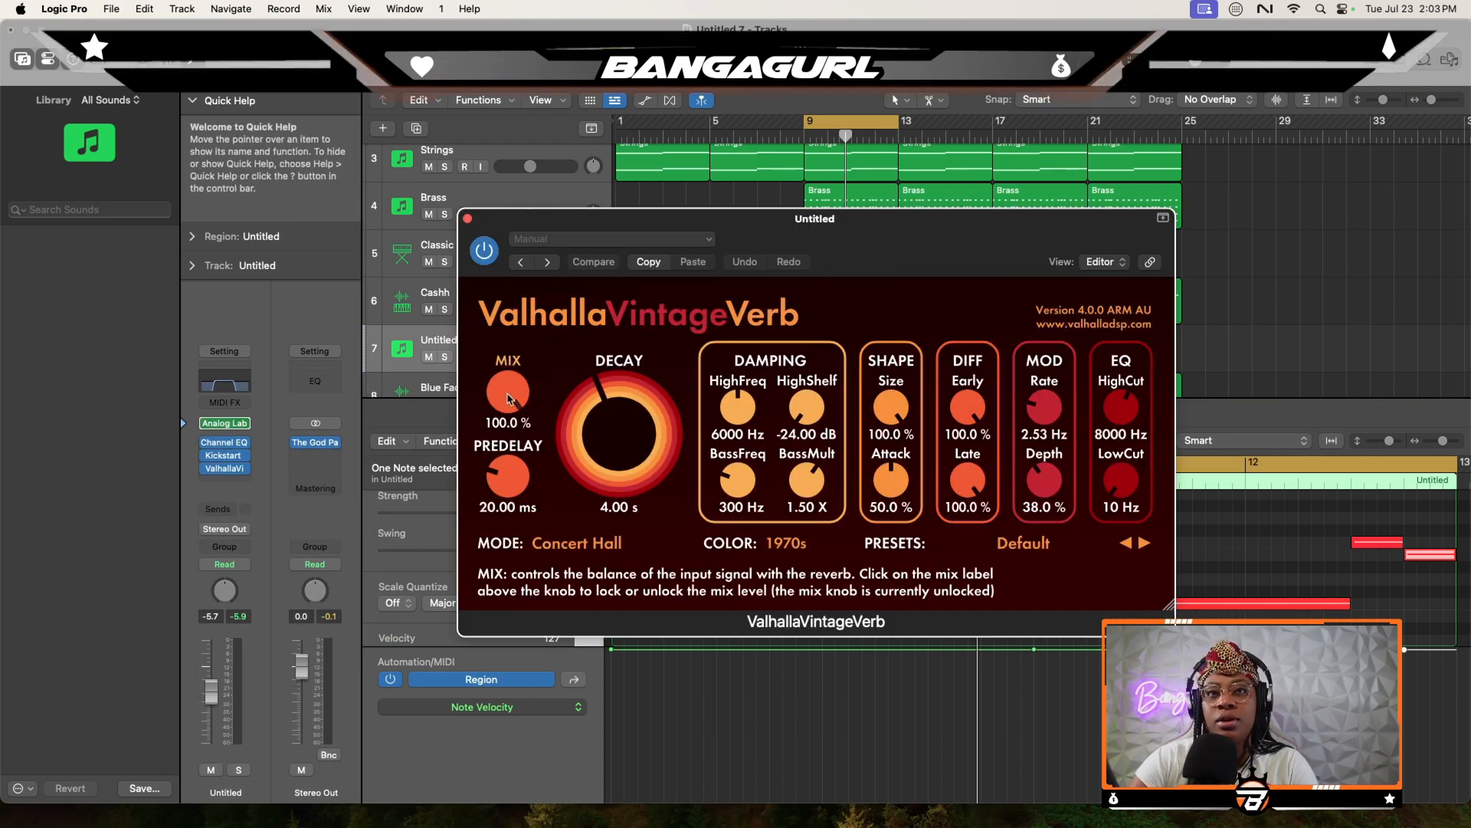
pyautogui.moveTo(508, 391)
pyautogui.mouseDown()
pyautogui.moveTo(476, 508)
pyautogui.moveTo(508, 494)
pyautogui.moveTo(499, 400)
pyautogui.mouseUp()
pyautogui.moveTo(1121, 480); pyautogui.dragTo(1121, 427)
pyautogui.moveTo(588, 429); pyautogui.dragTo(587, 435)
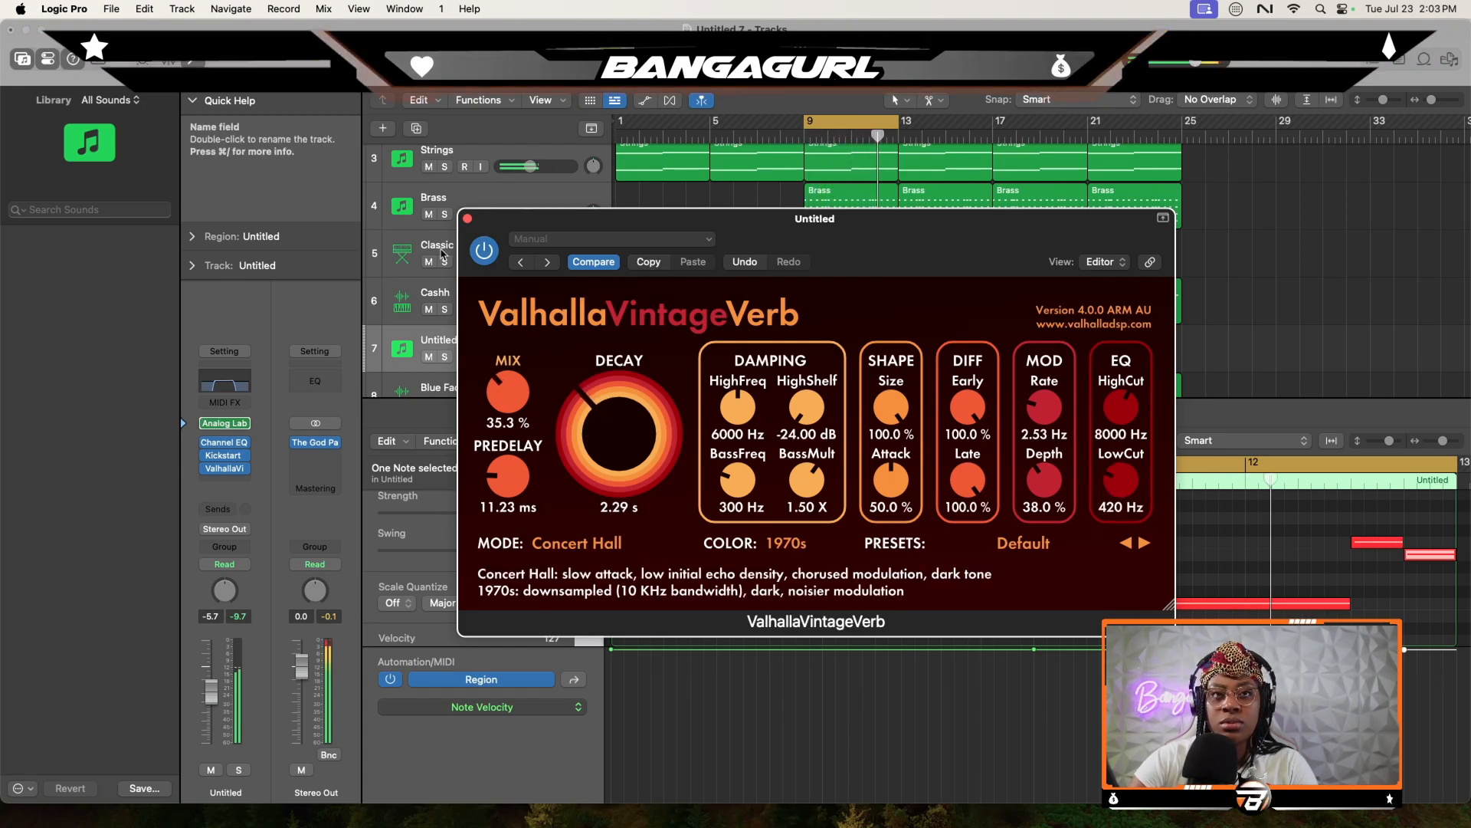
pyautogui.click(467, 219)
pyautogui.moveTo(220, 705); pyautogui.dragTo(217, 709)
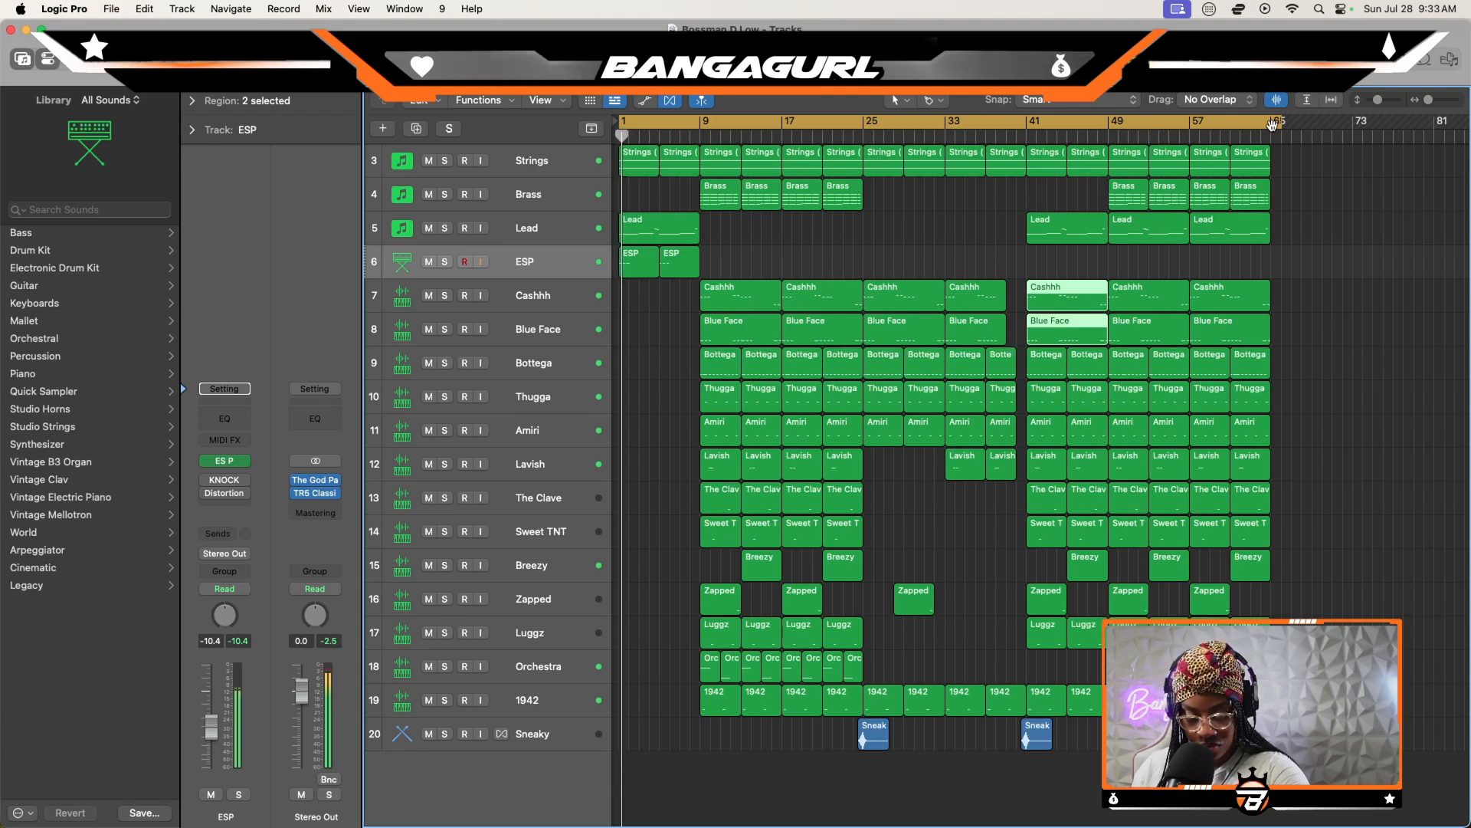
# - Play the full Bossman D Low arrangement from bar 1
pyautogui.press('space')
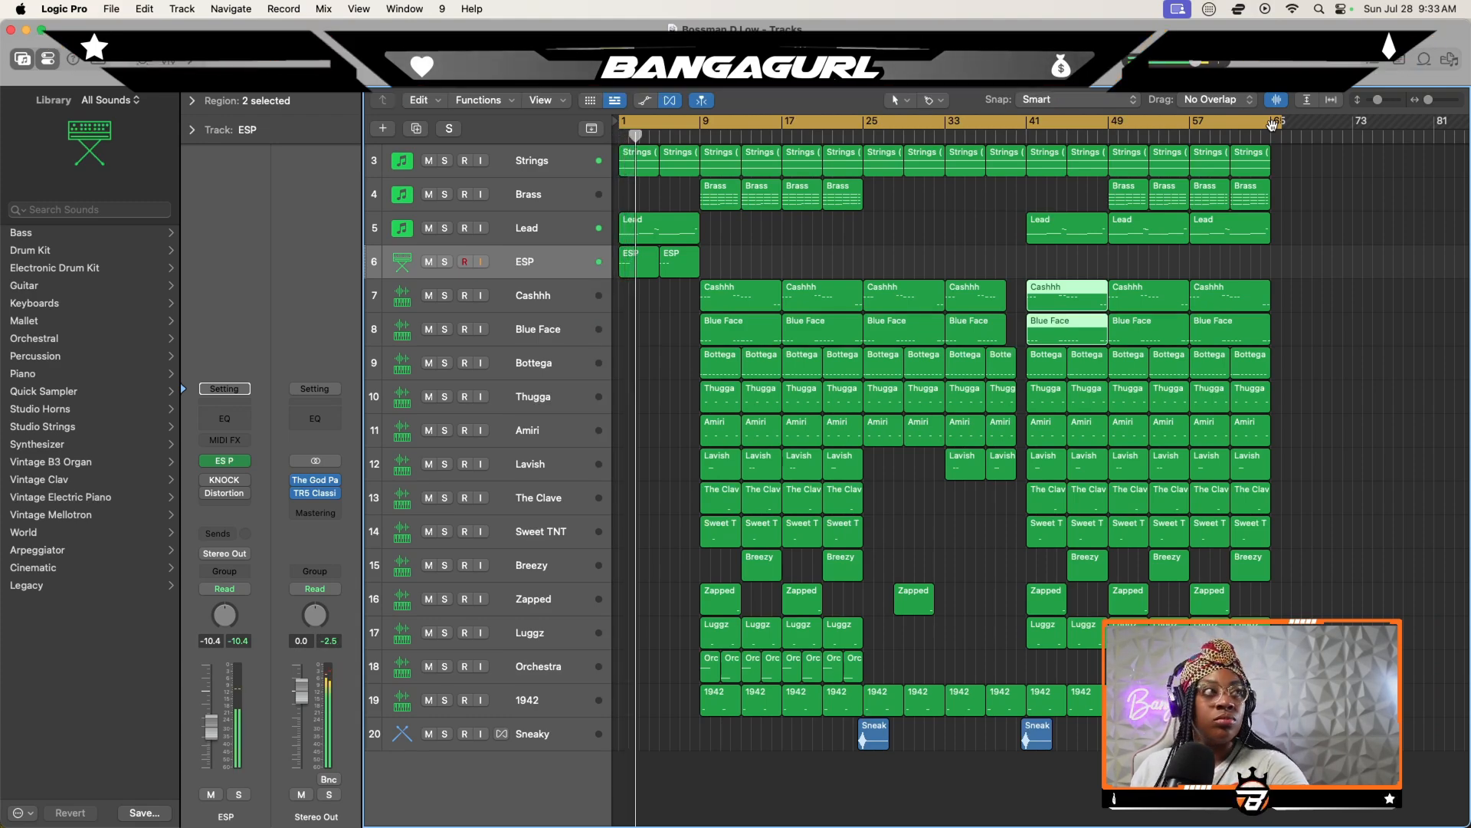